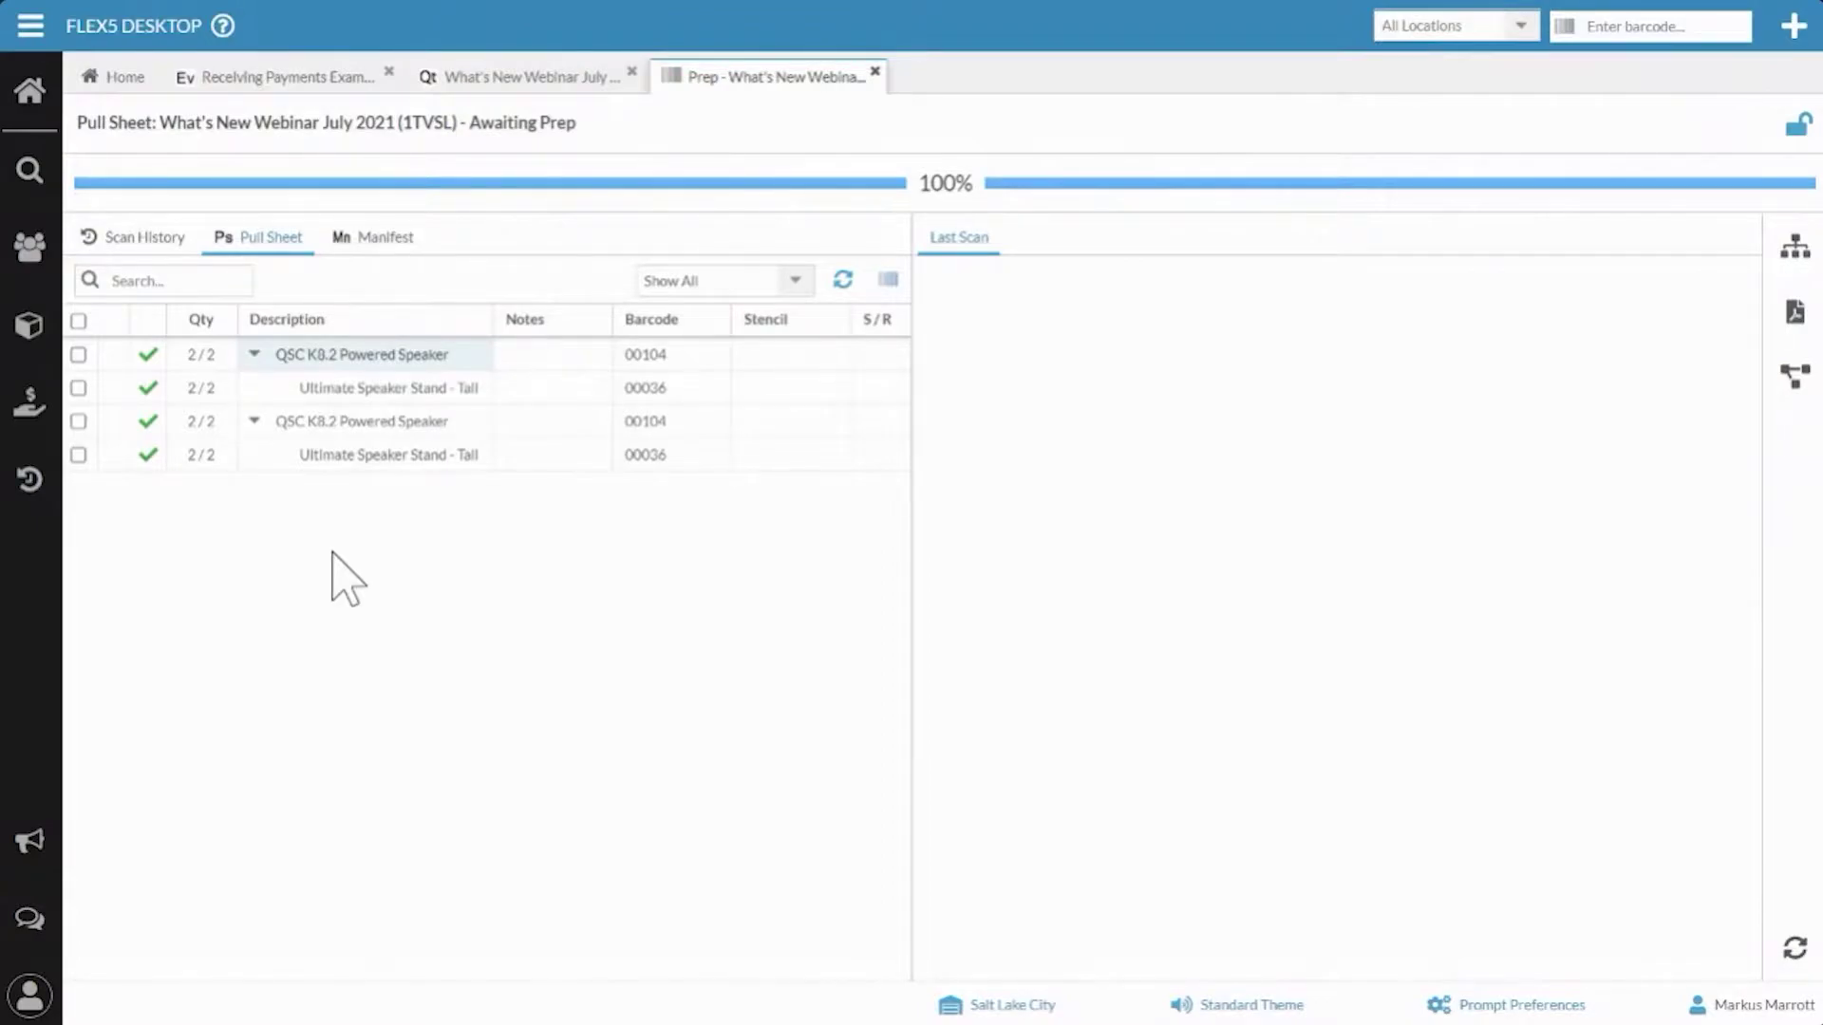
Review the related scan records for each of the two QSC K8.2 Powered Speaker lines on the pull sheet.
{"action": "mouse_move", "coordinate": [141, 366]}
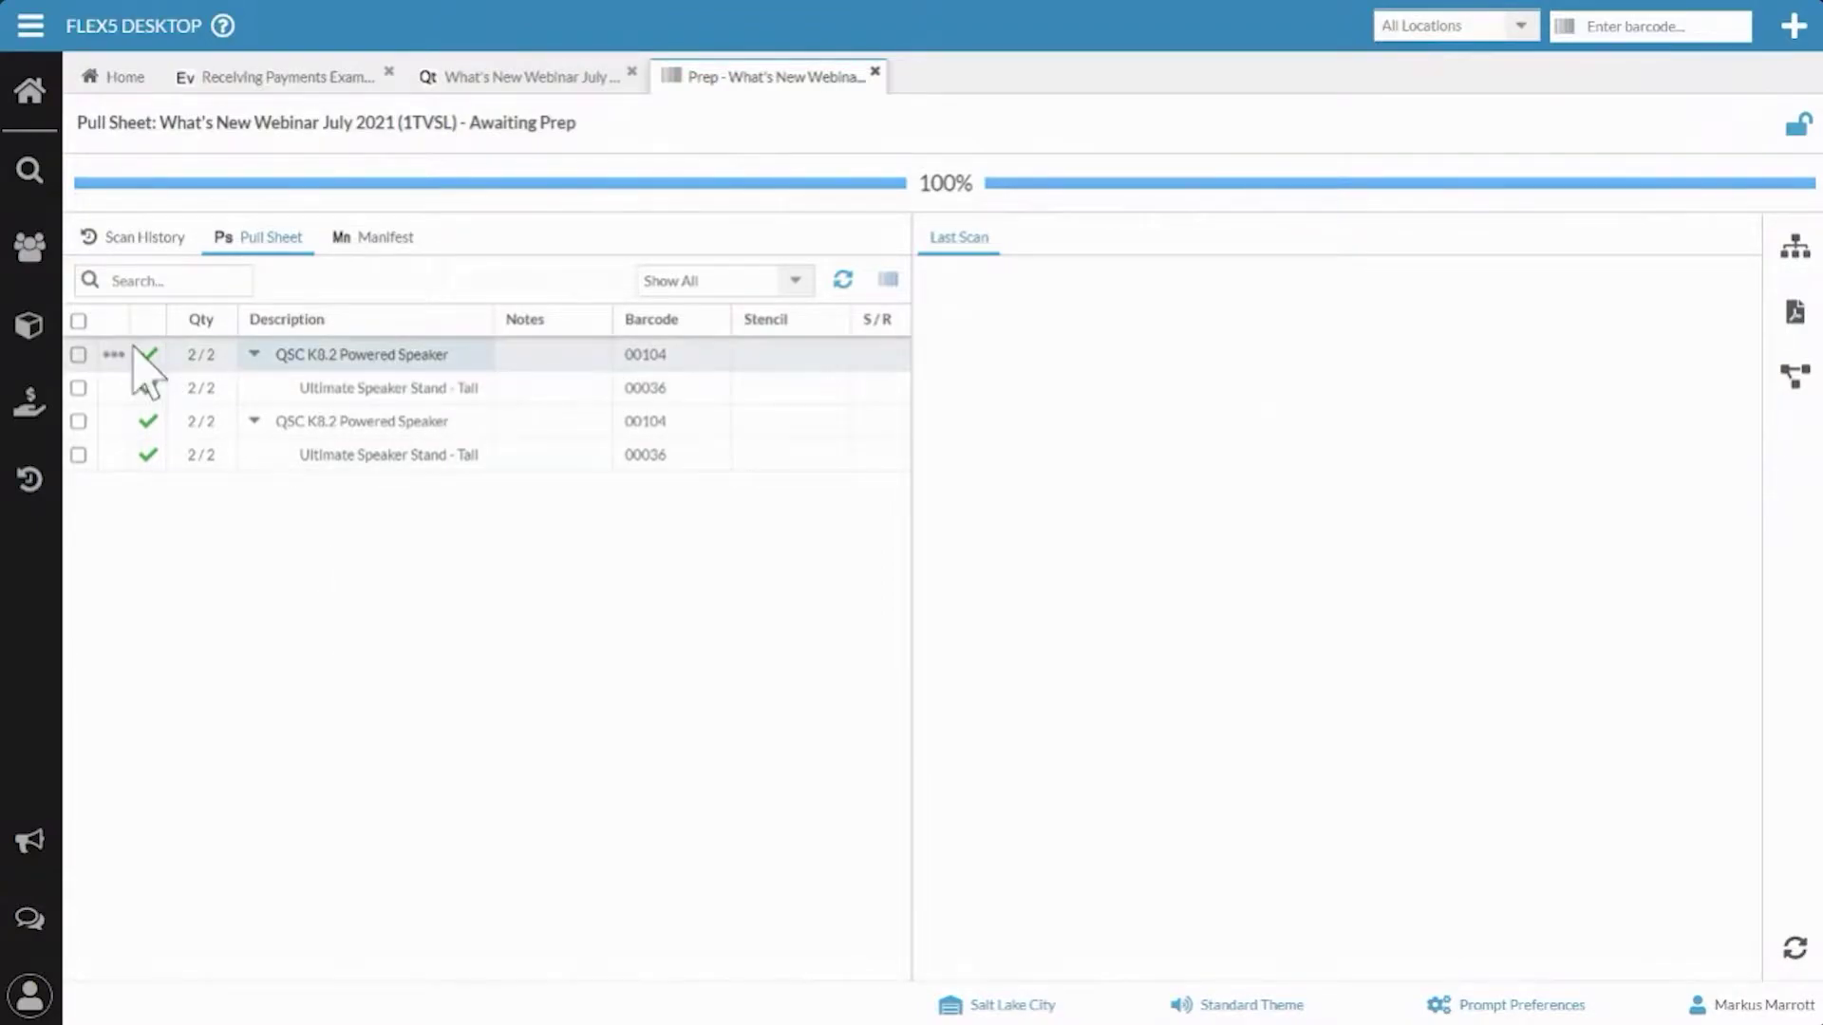
{"action": "left_click", "coordinate": [114, 357]}
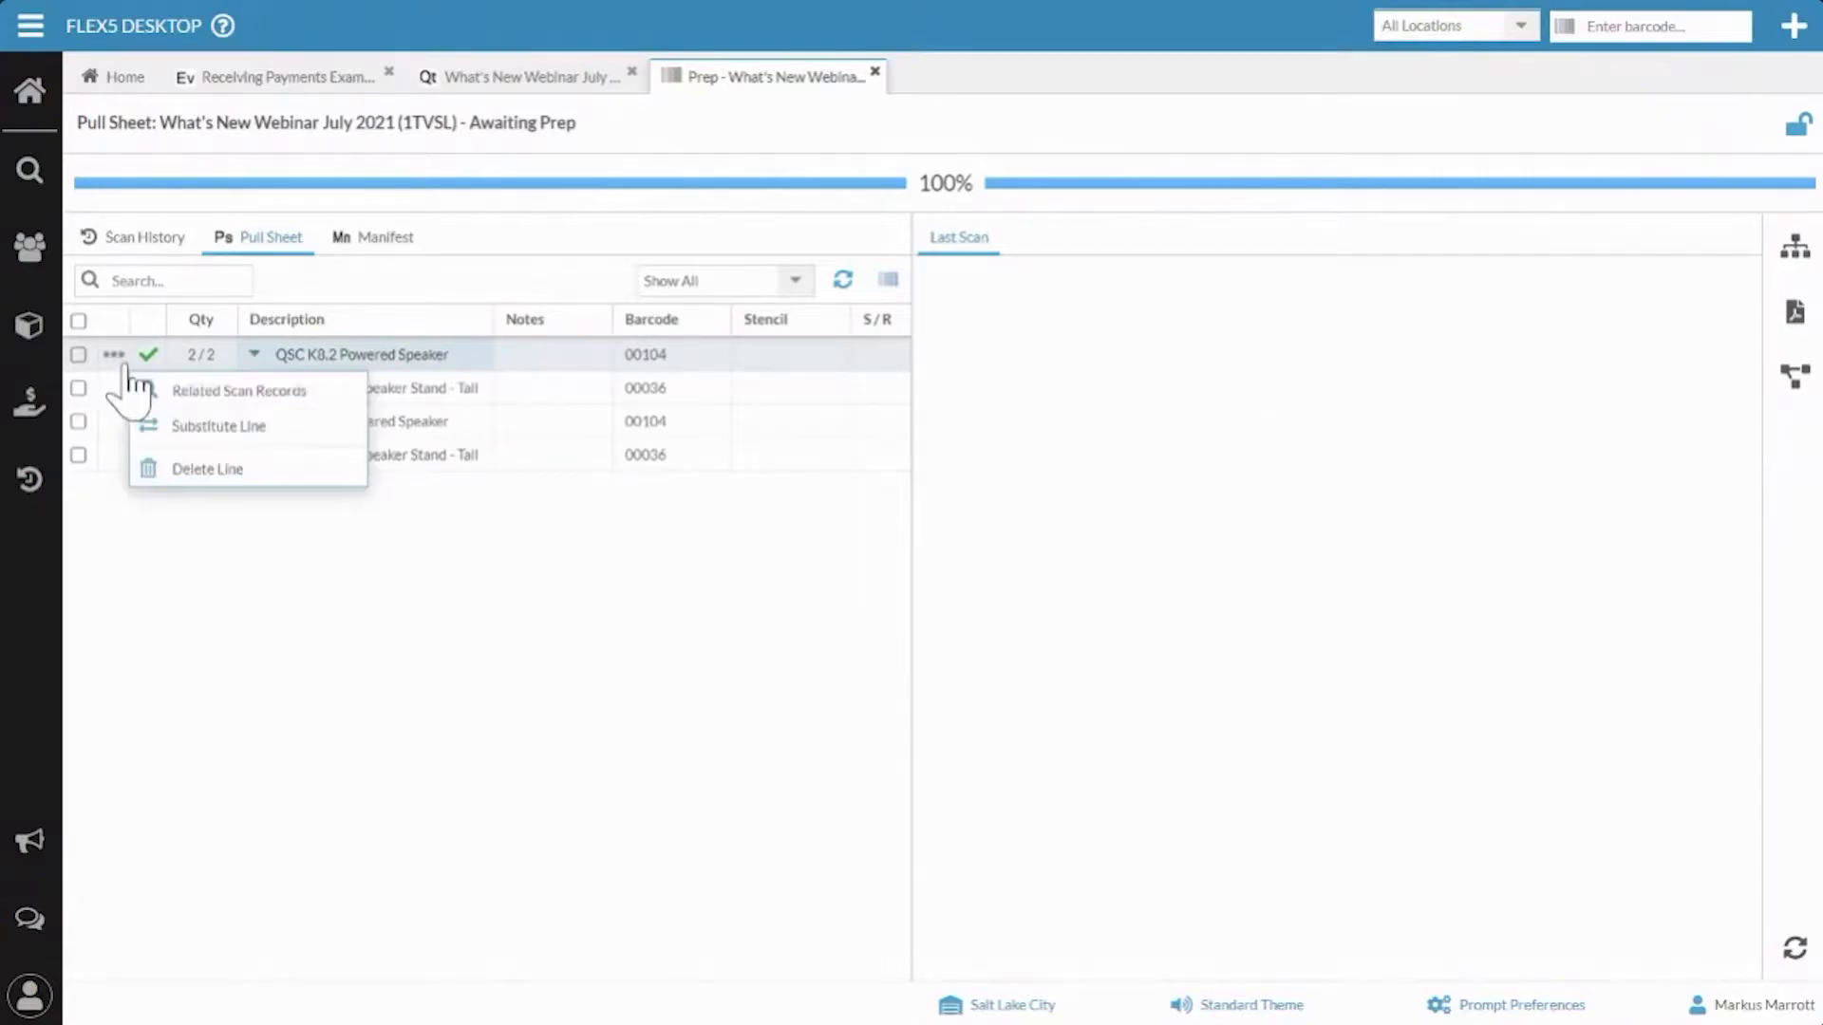
{"action": "left_click", "coordinate": [218, 399]}
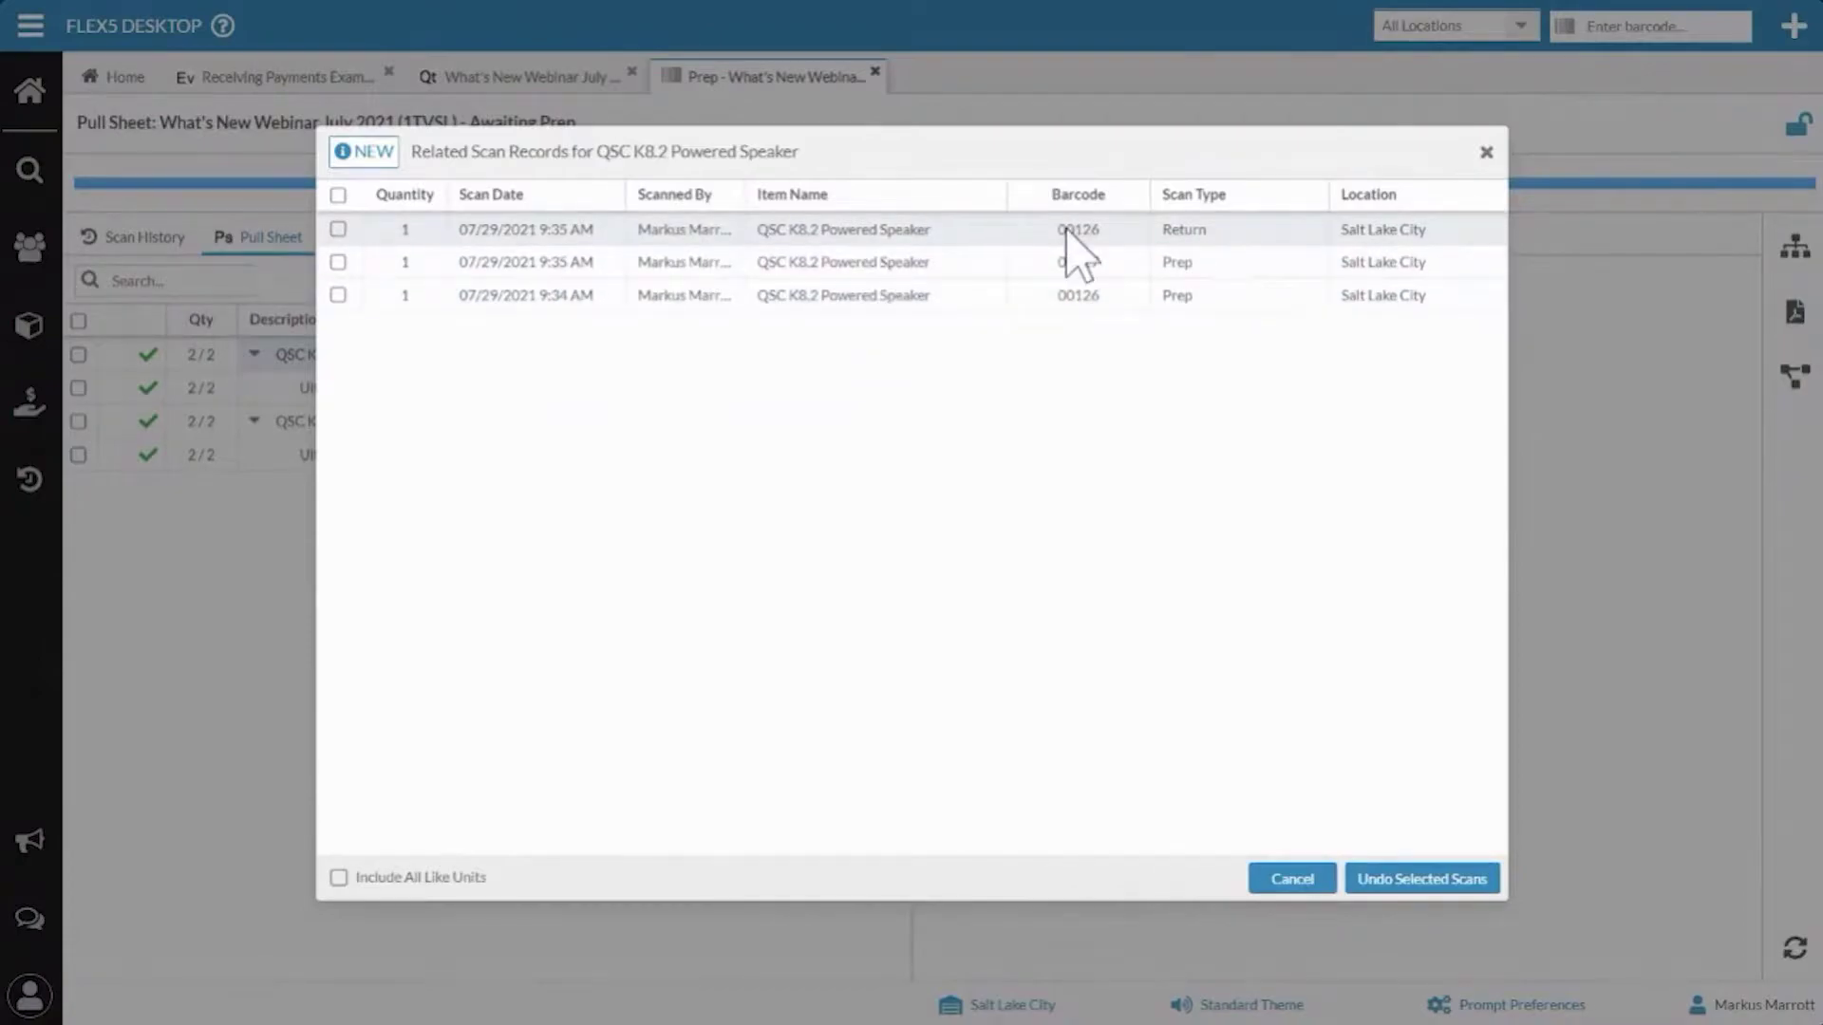
{"action": "left_click", "coordinate": [1293, 881]}
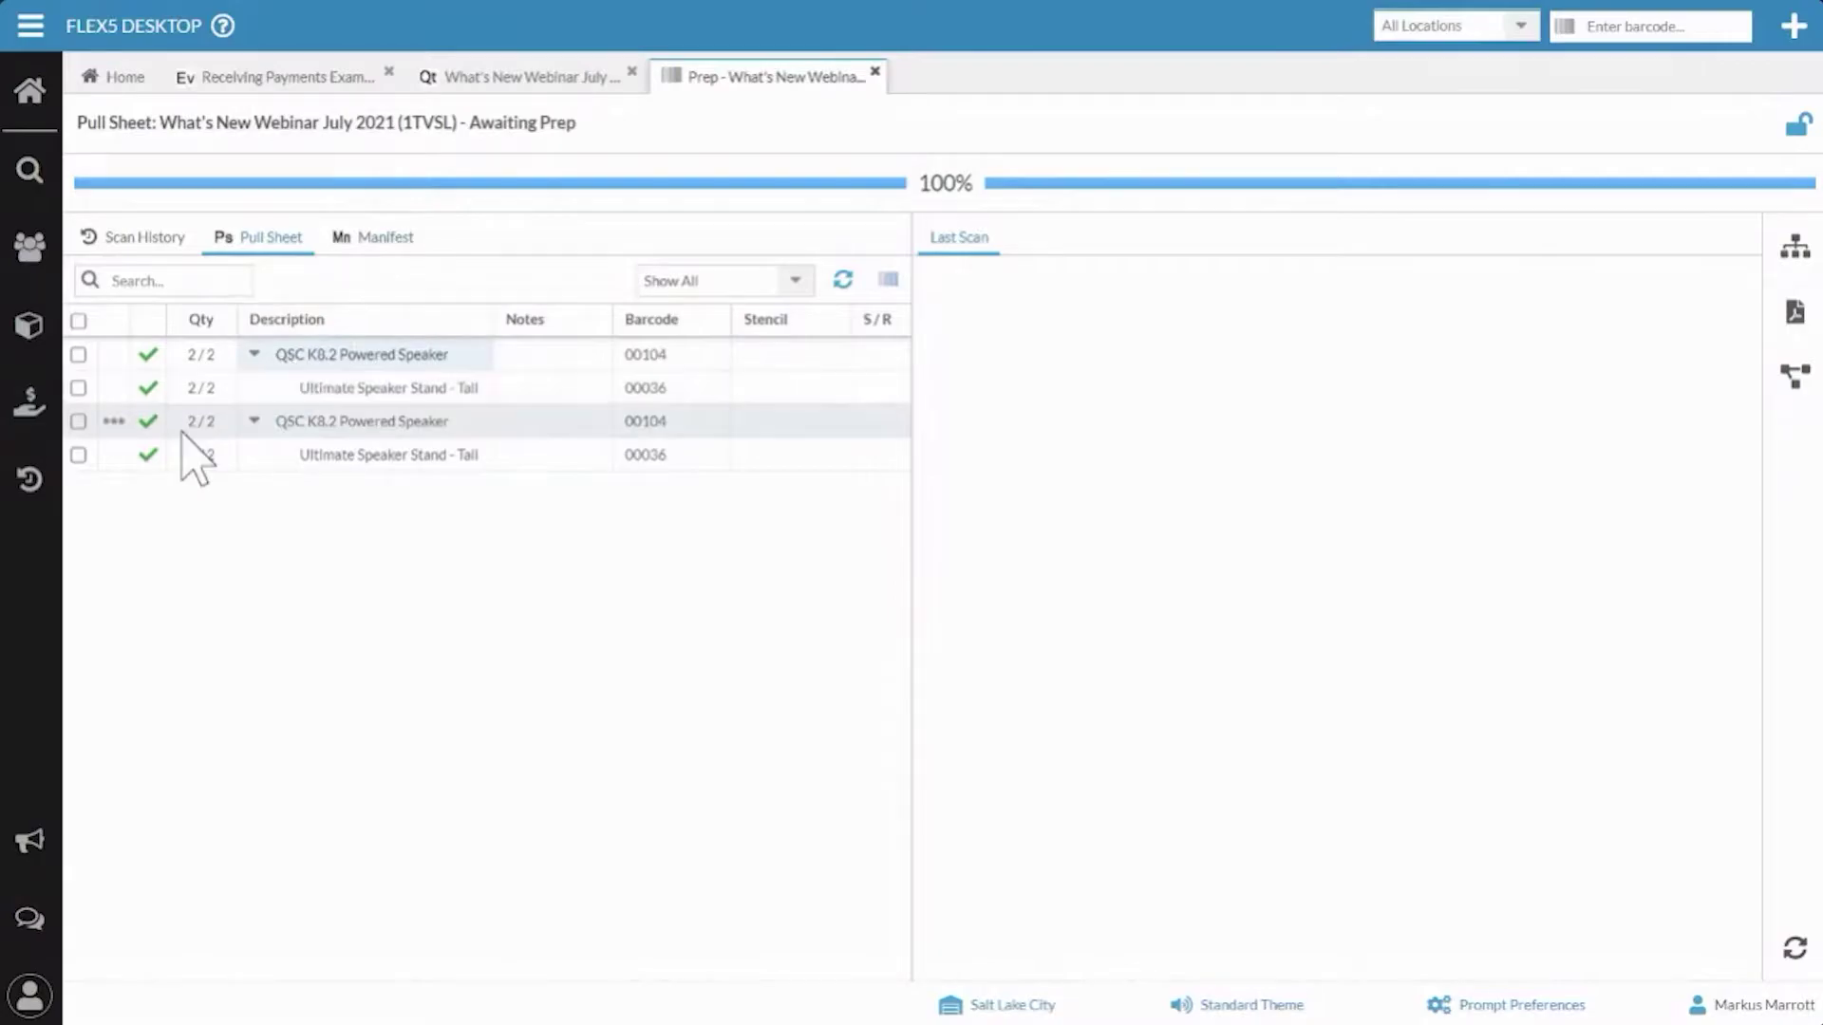
{"action": "left_click", "coordinate": [114, 420]}
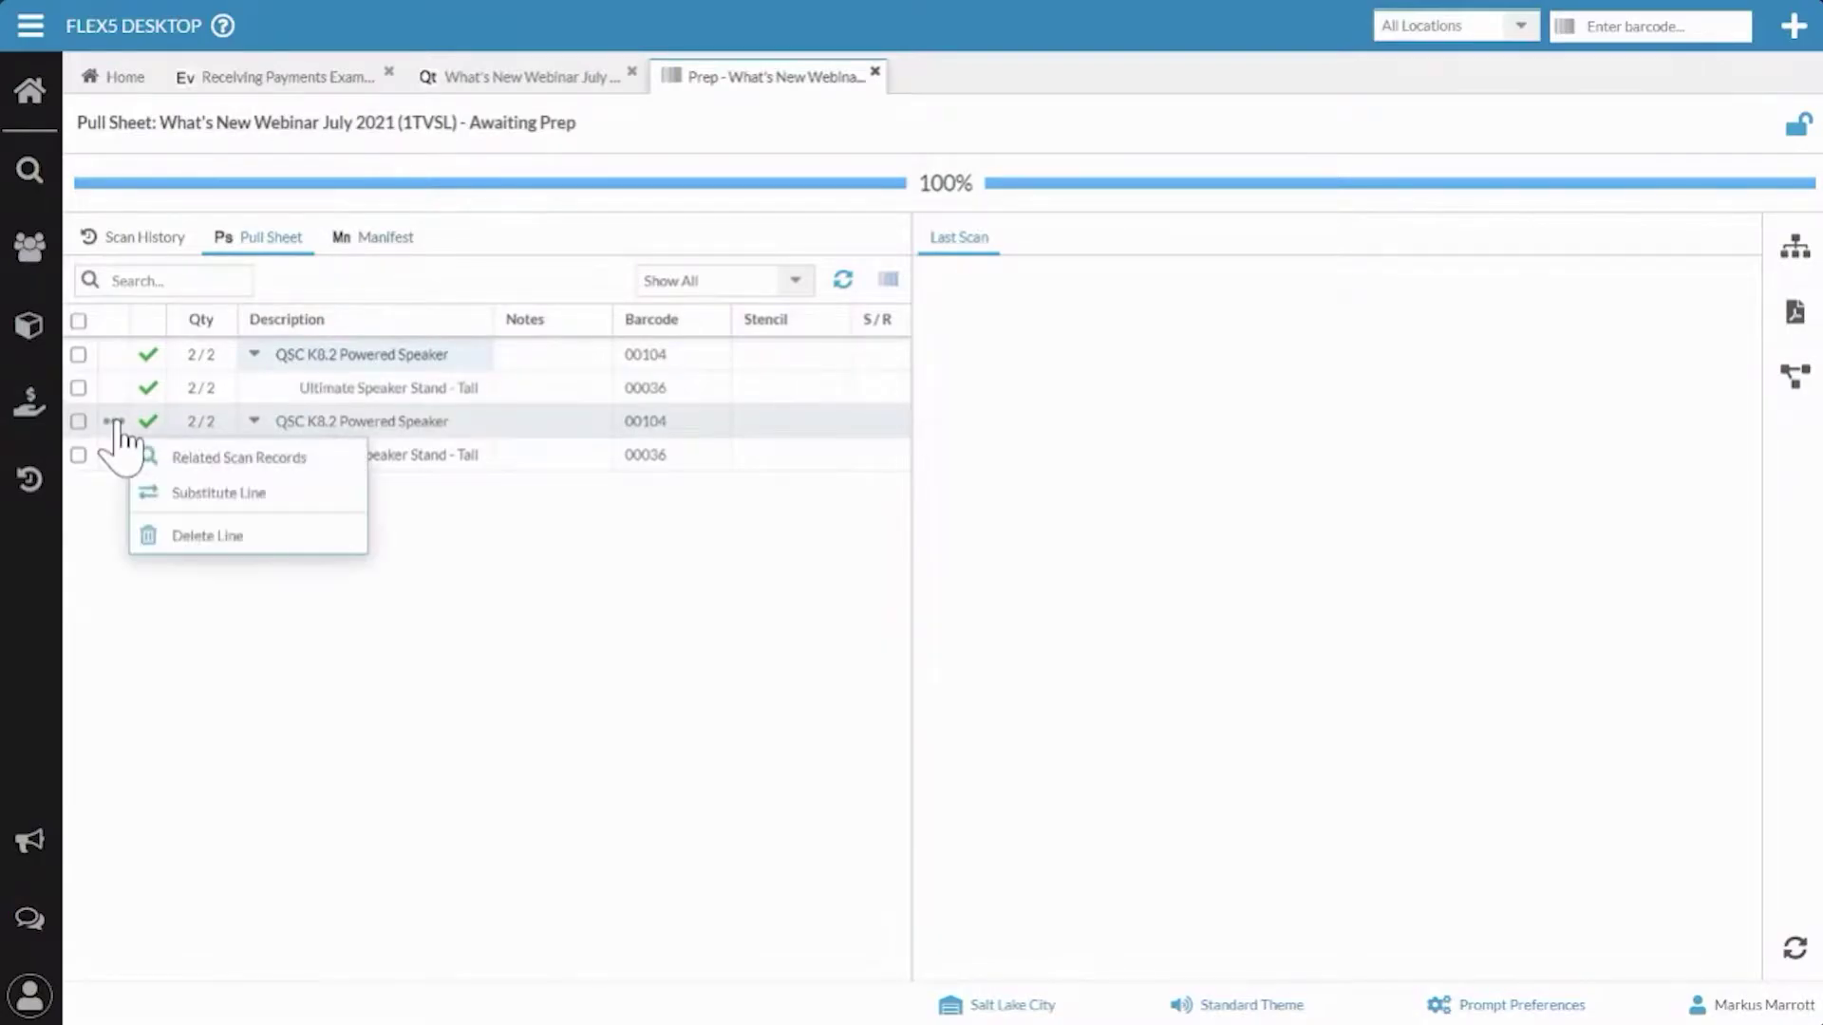
{"action": "left_click", "coordinate": [190, 458]}
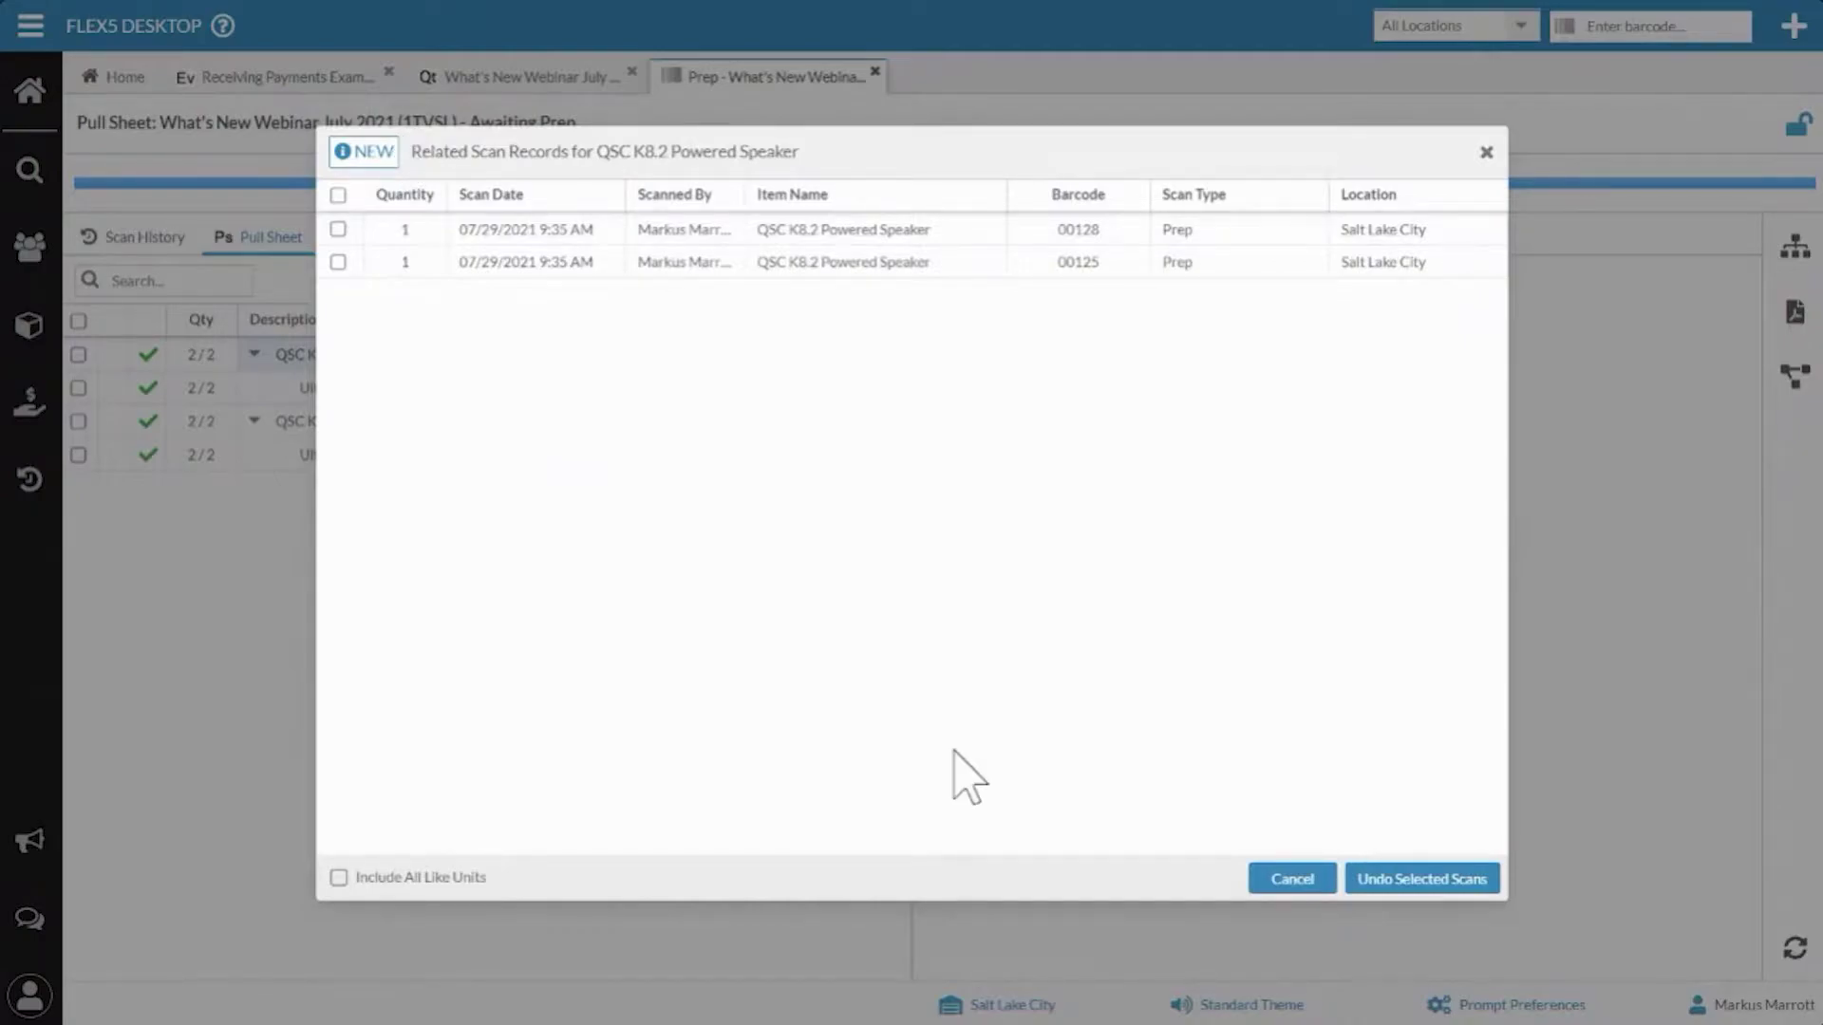
{"action": "left_click", "coordinate": [1293, 879]}
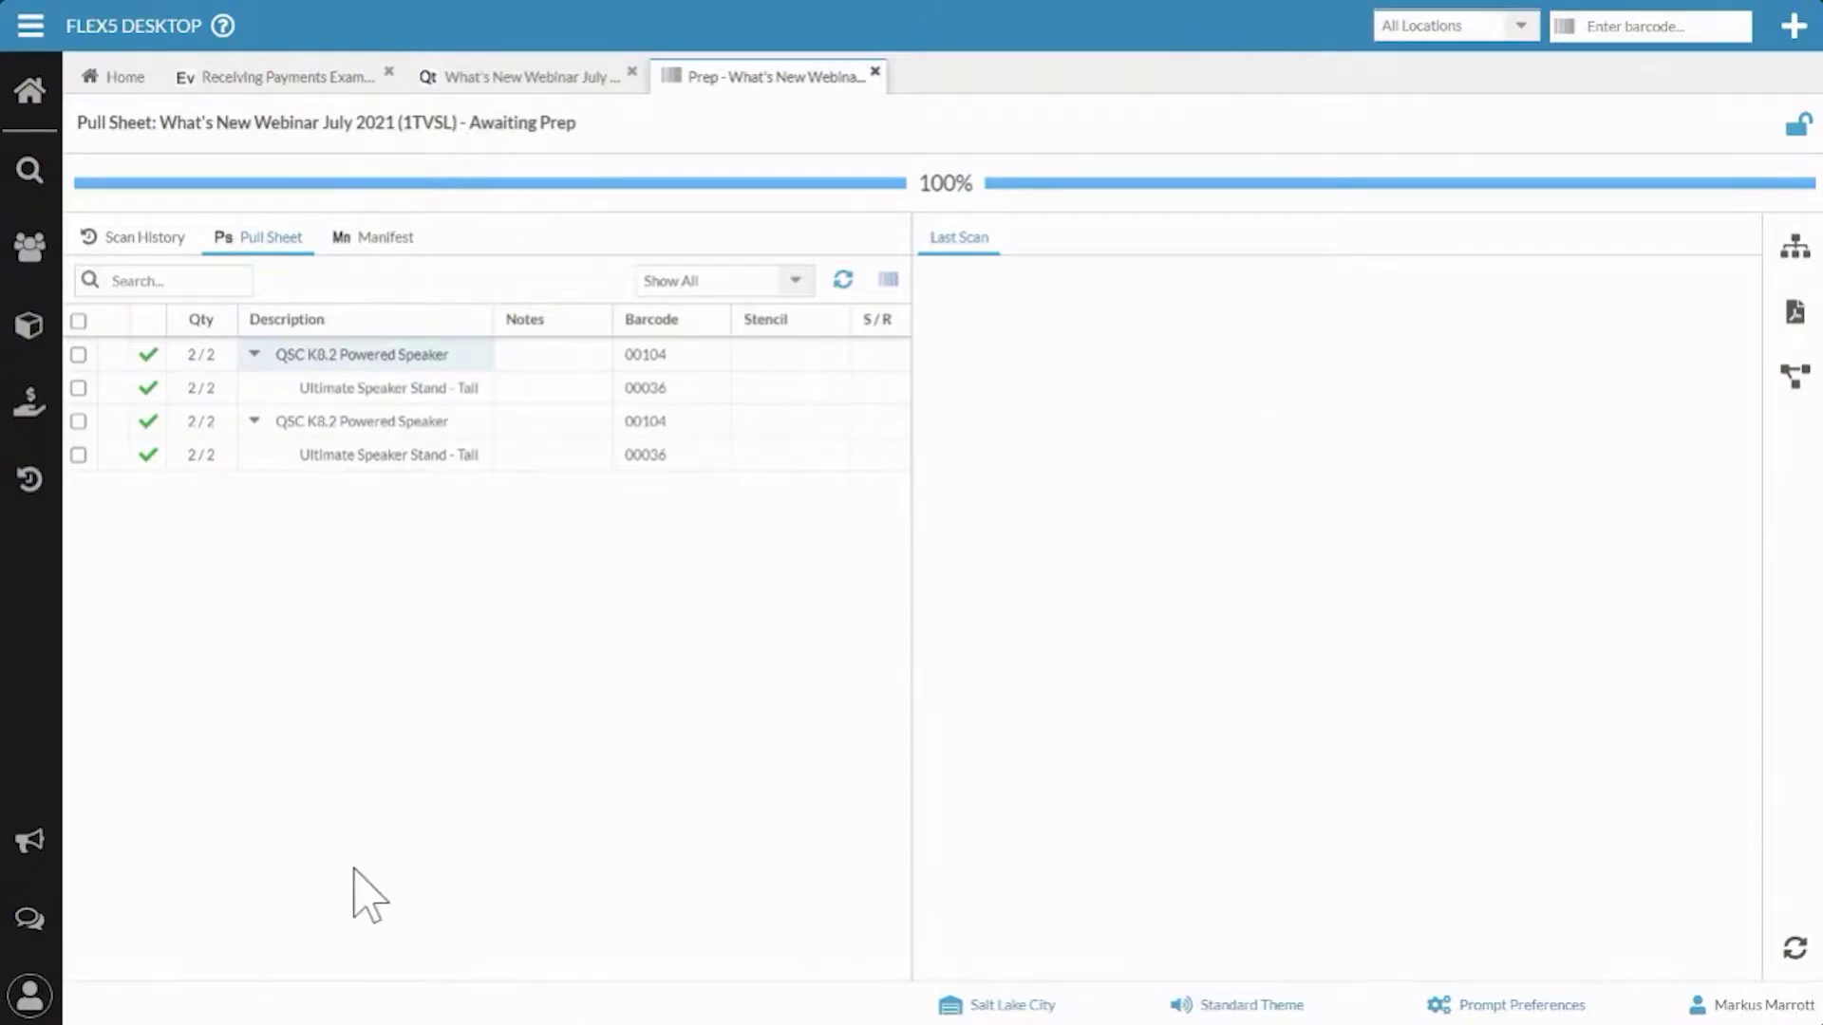
View the Send Feedback form and close it without sending anything.
{"action": "left_click", "coordinate": [31, 921]}
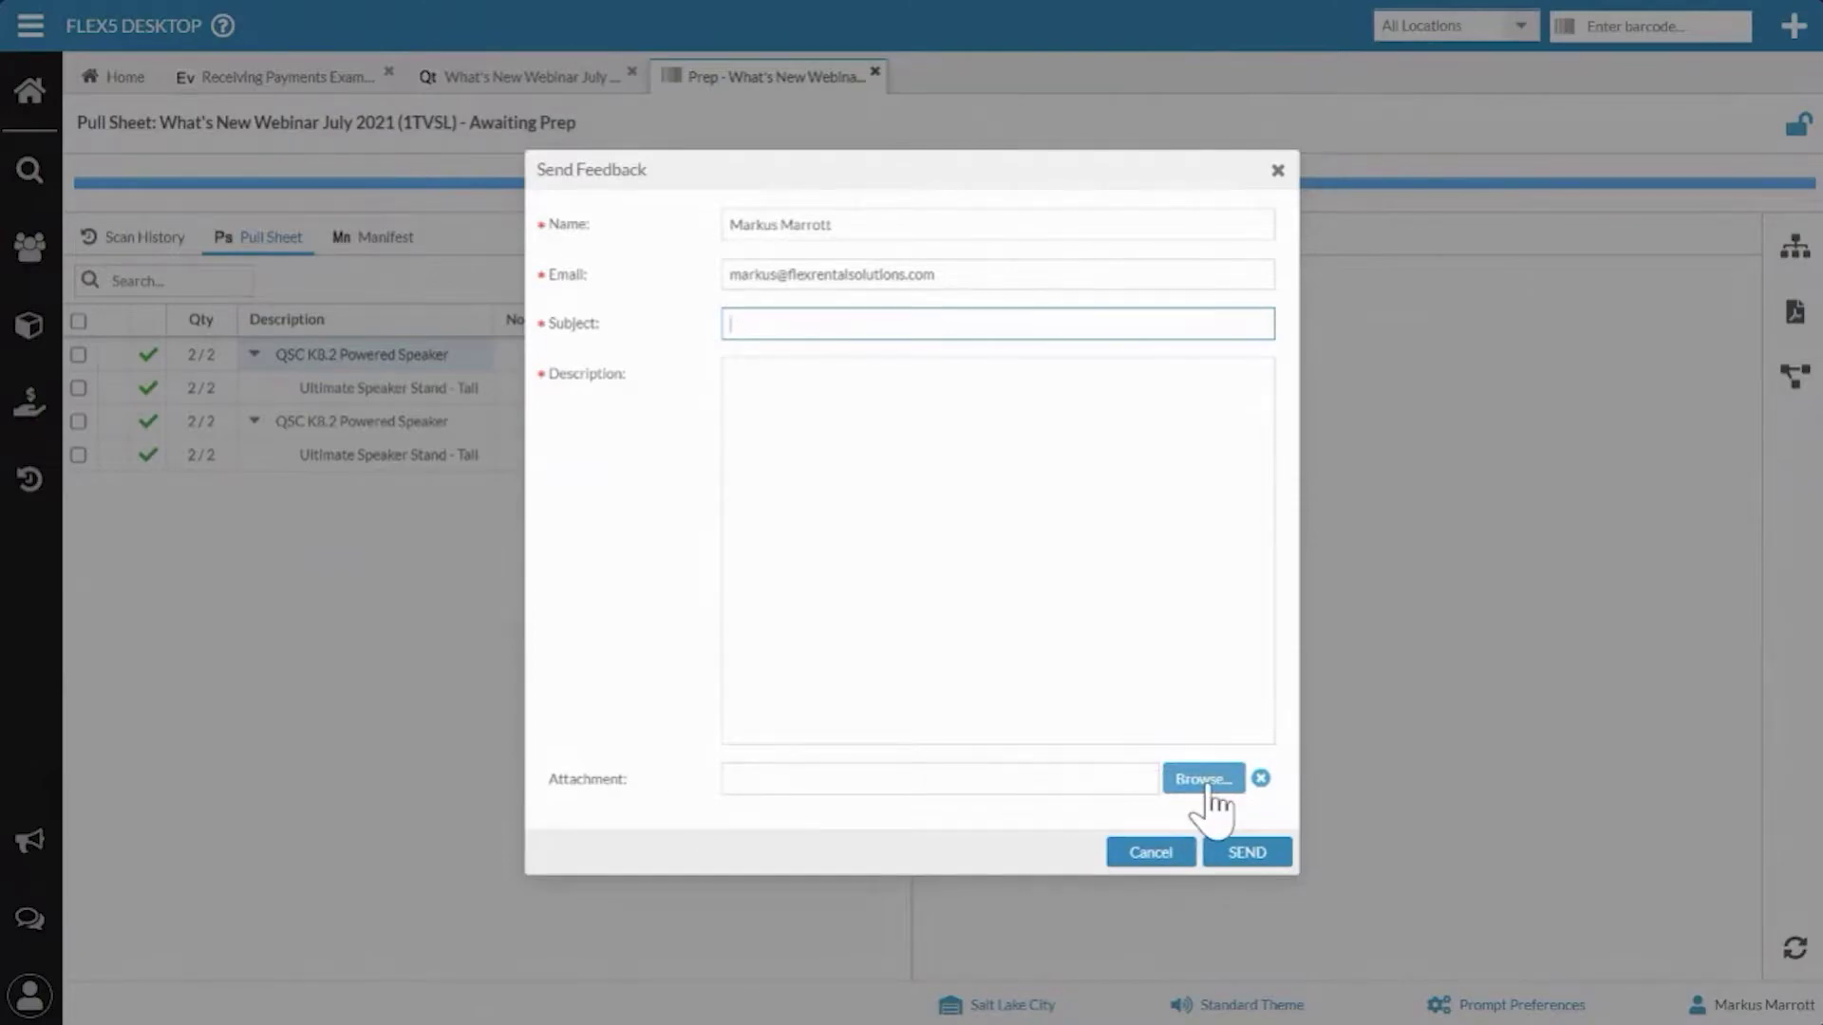
{"action": "left_click", "coordinate": [1152, 851]}
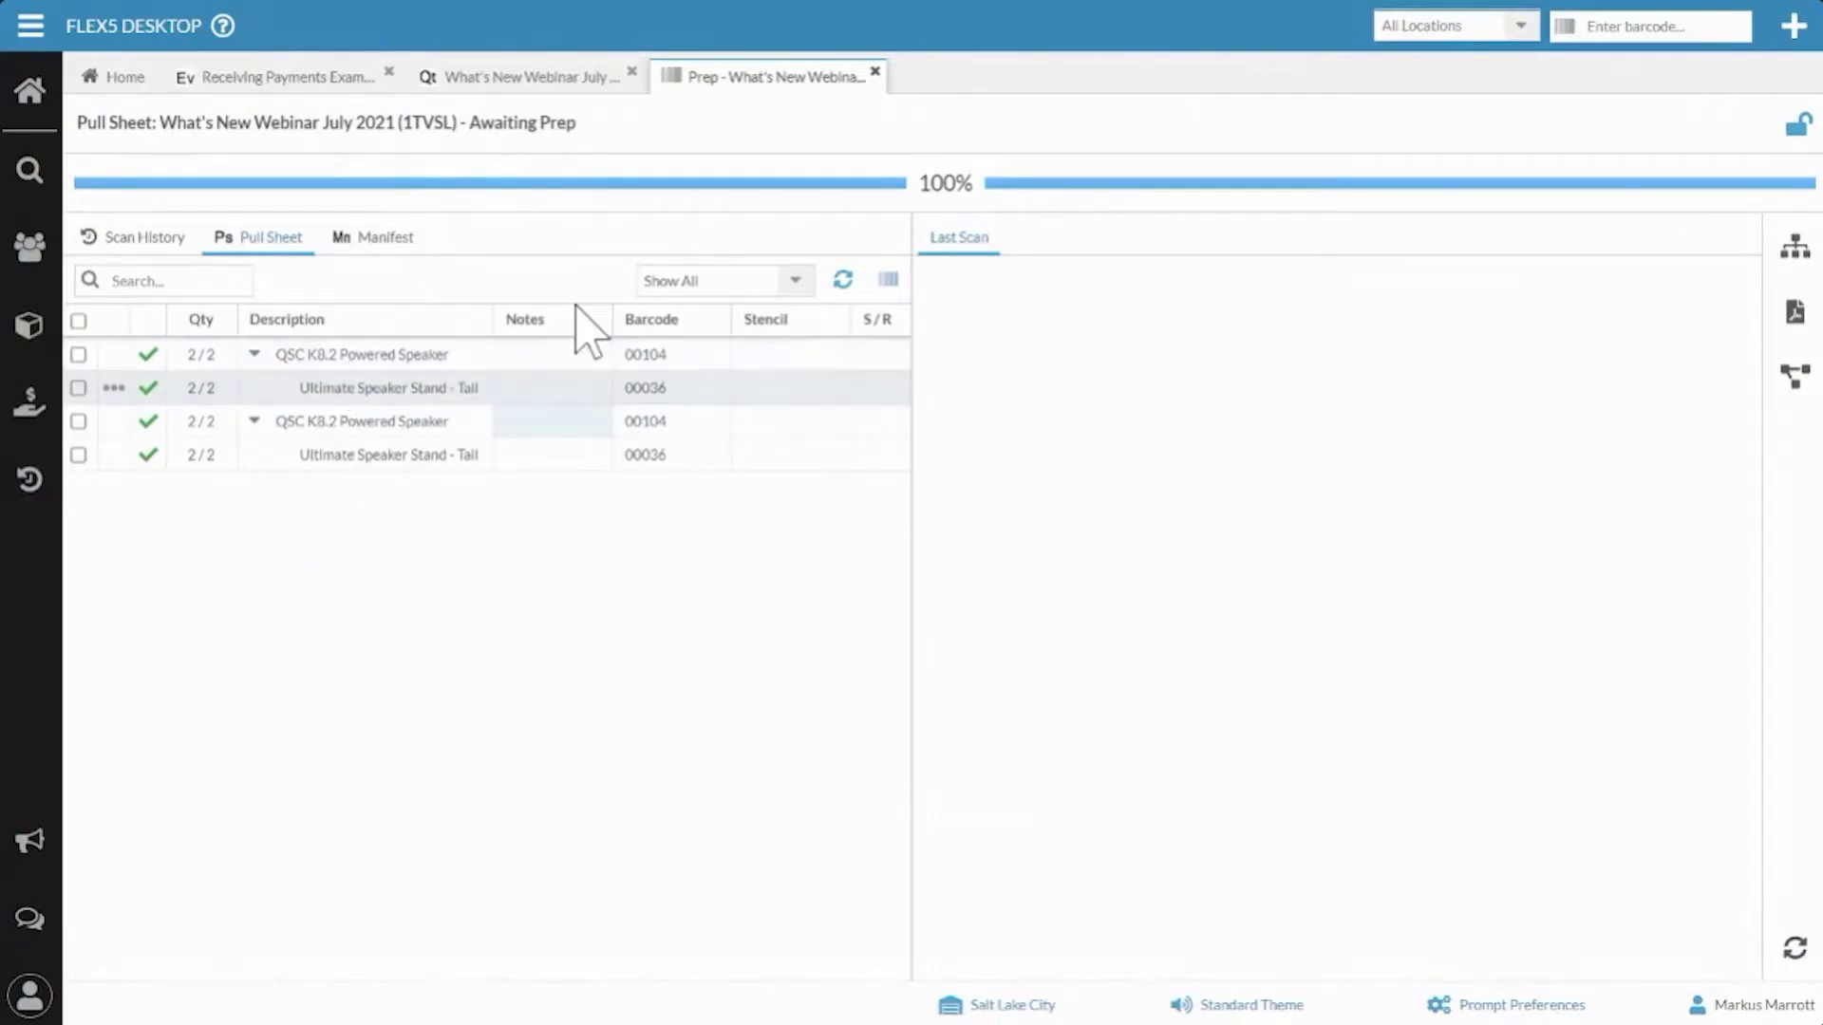
Try to delete all line items of the What's New Webinar July 2021 quote together with their associated pull sheet lines.
{"action": "left_click", "coordinate": [537, 95]}
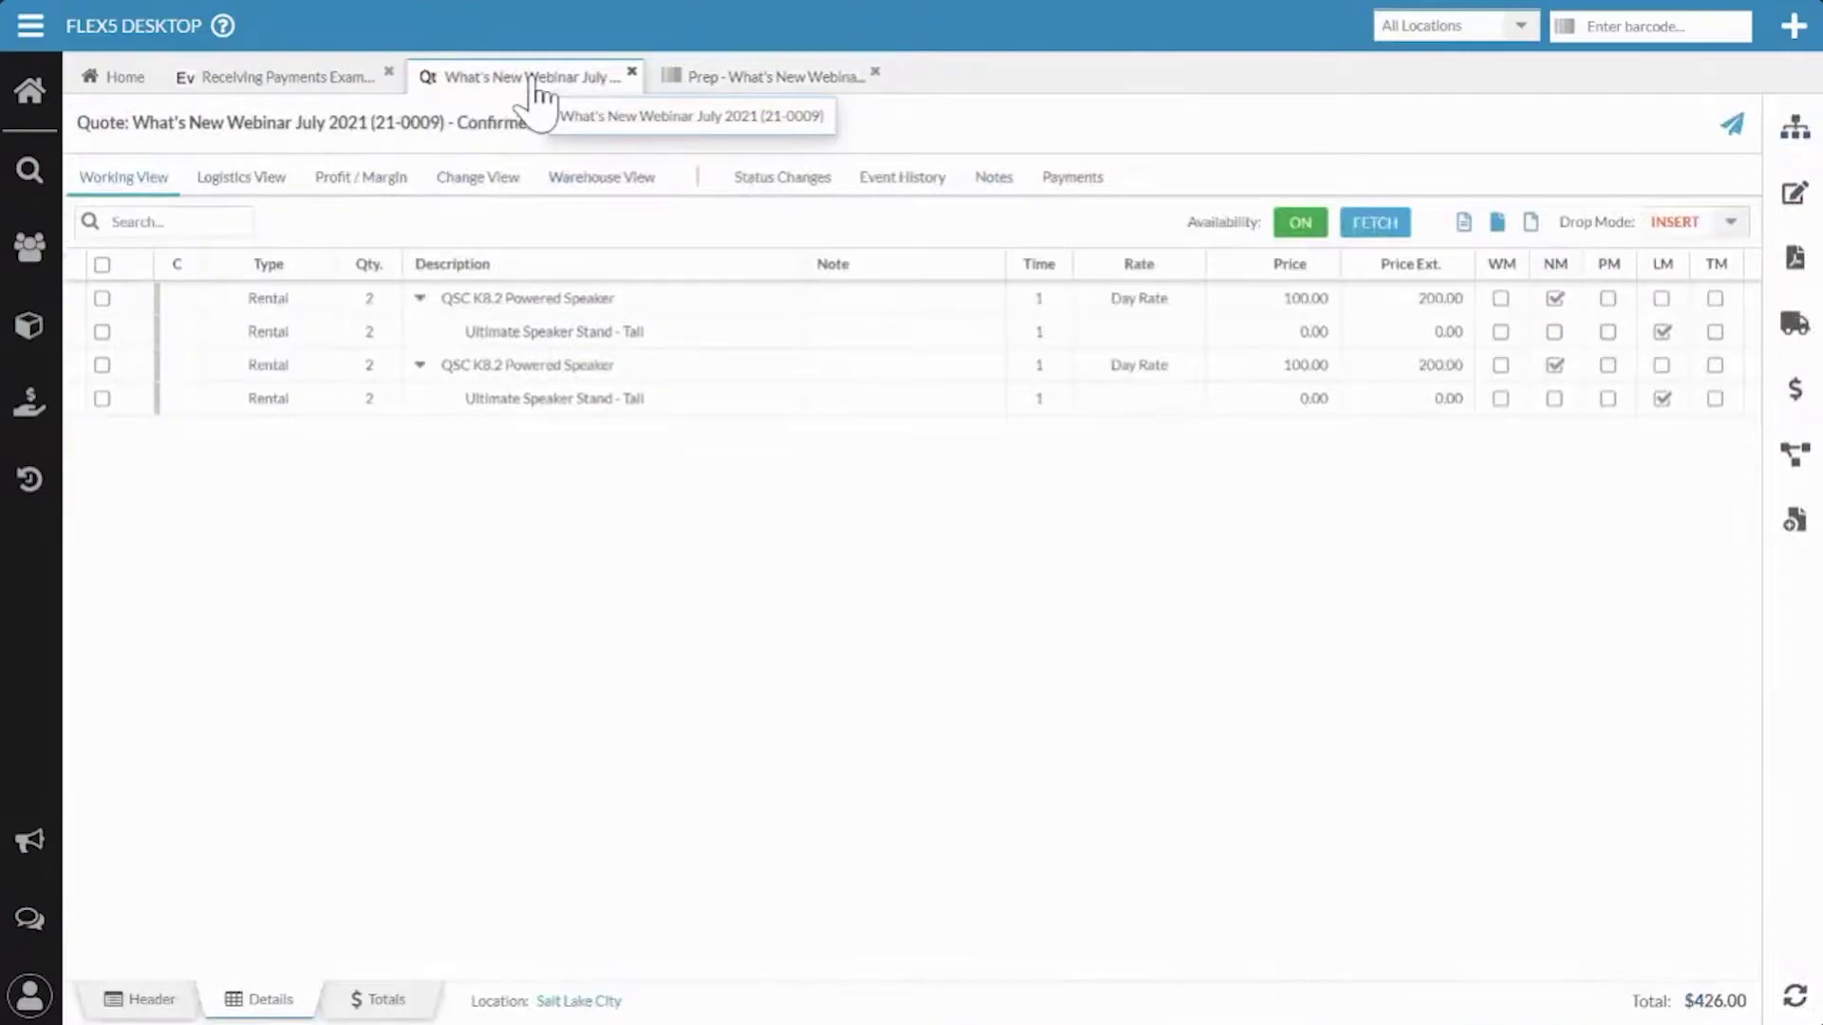
{"action": "left_click", "coordinate": [102, 266]}
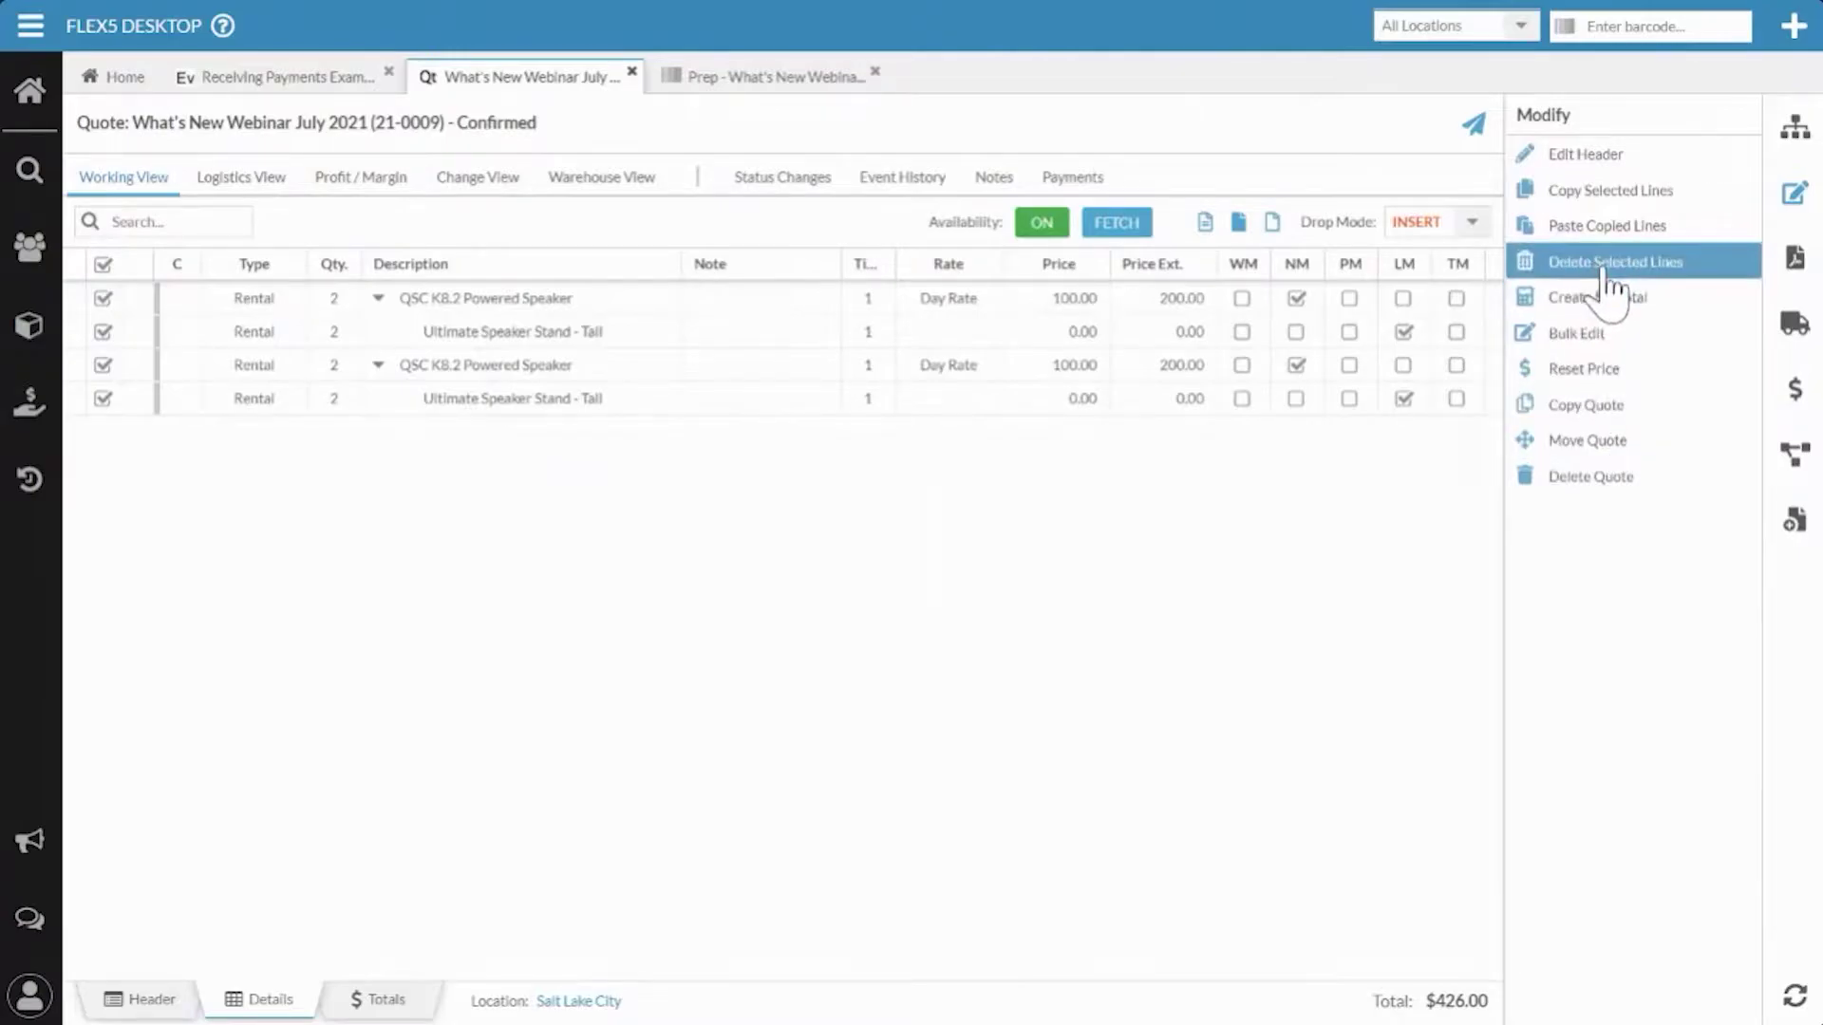
{"action": "left_click", "coordinate": [1611, 262]}
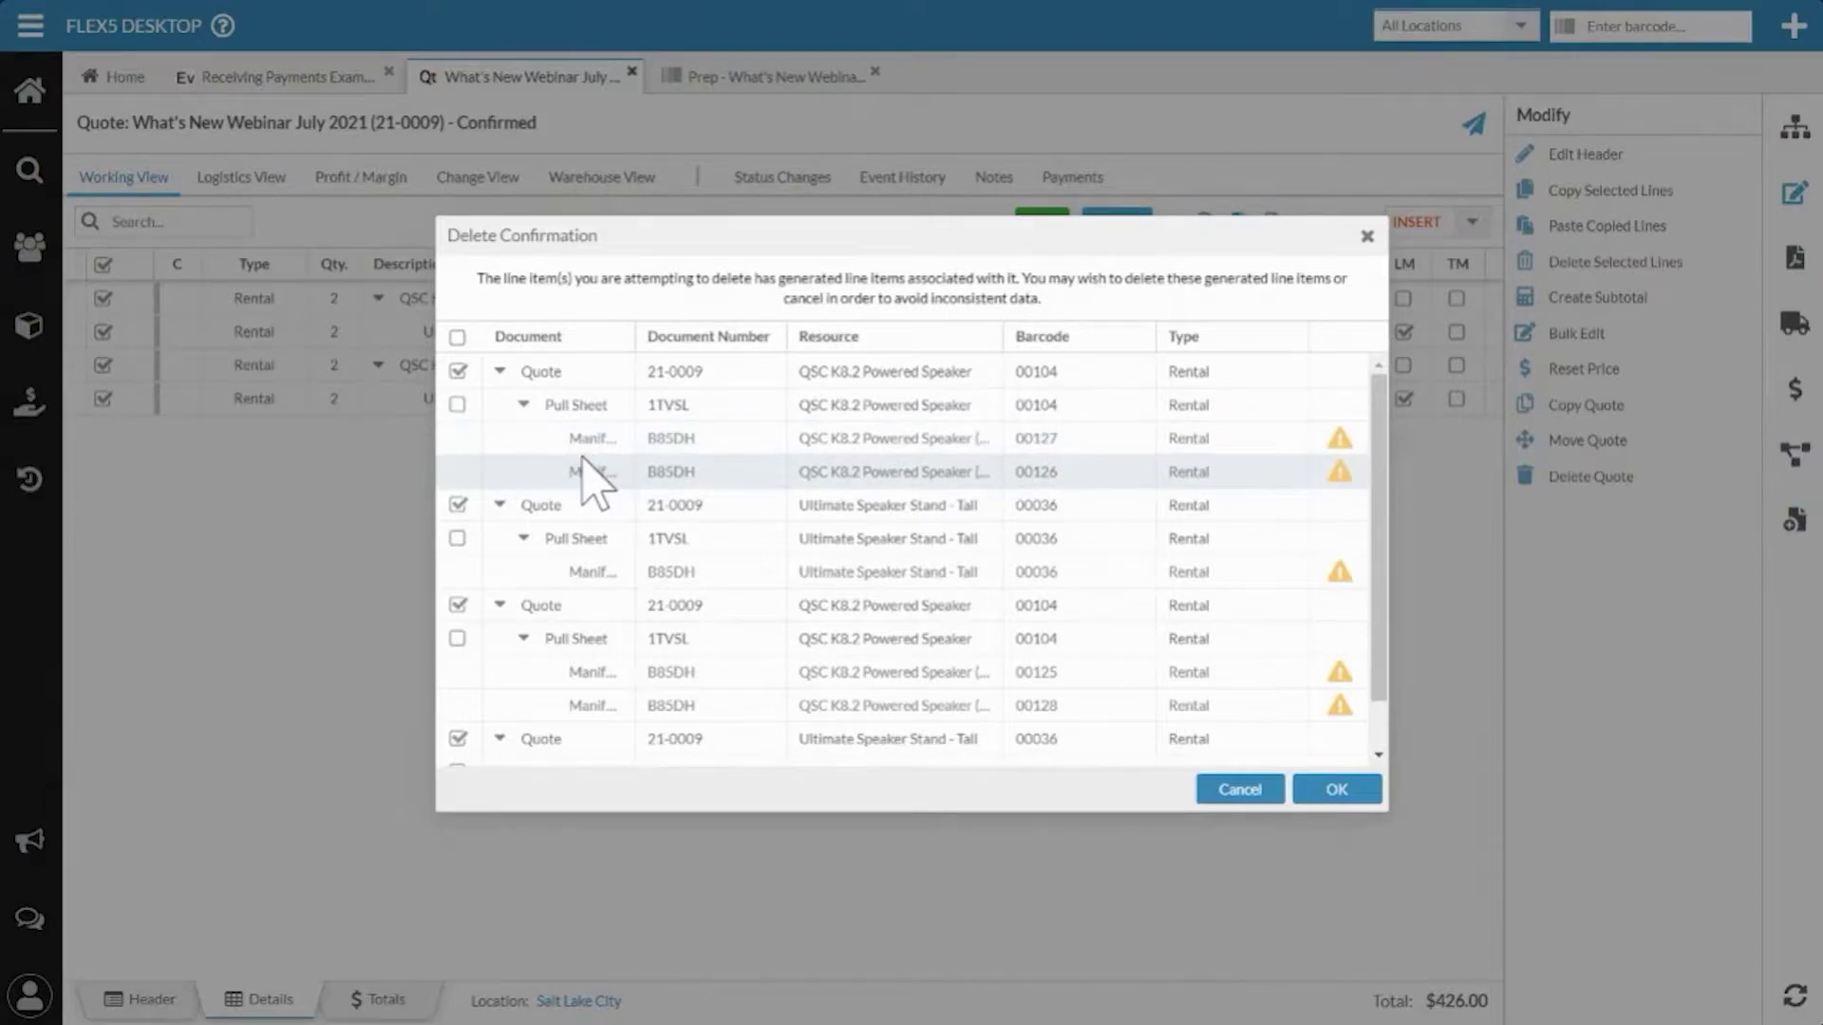
{"action": "left_click", "coordinate": [458, 338]}
{"action": "scroll", "coordinate": [479, 484], "scroll_direction": "down", "scroll_amount": 1}
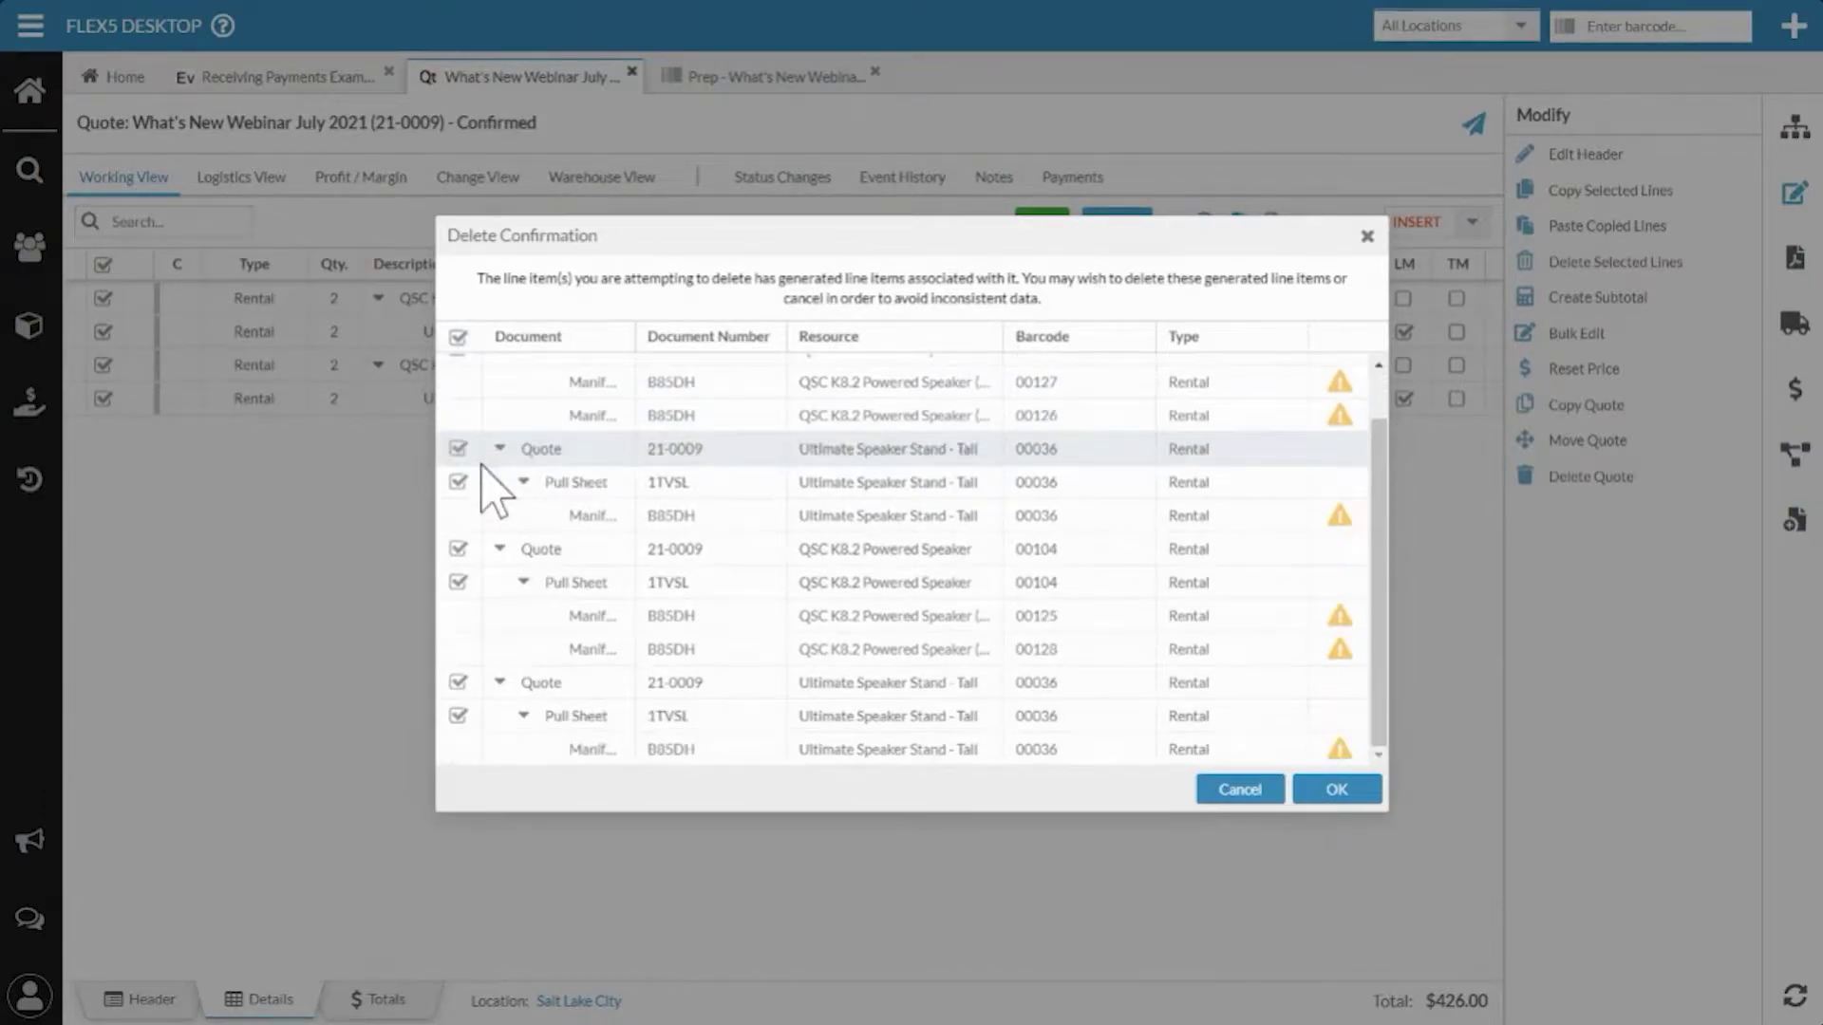
{"action": "left_click", "coordinate": [1337, 789]}
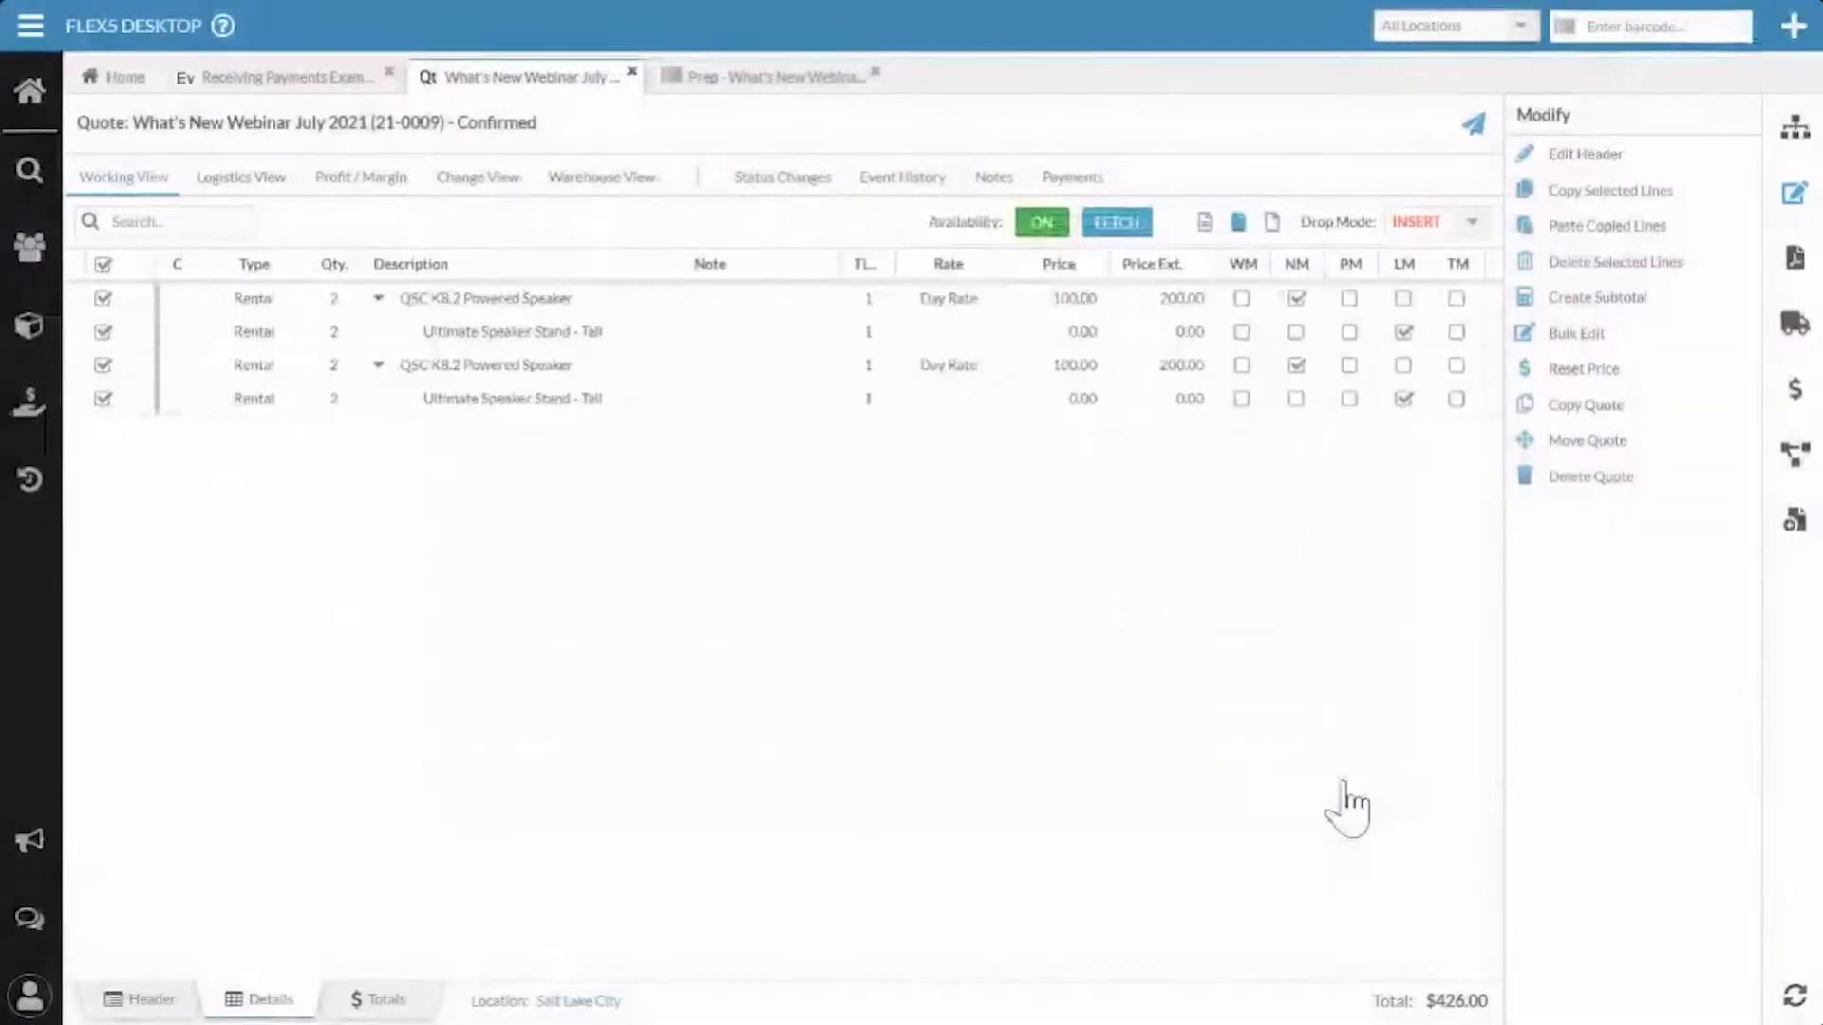
{"action": "left_click", "coordinate": [1083, 123]}
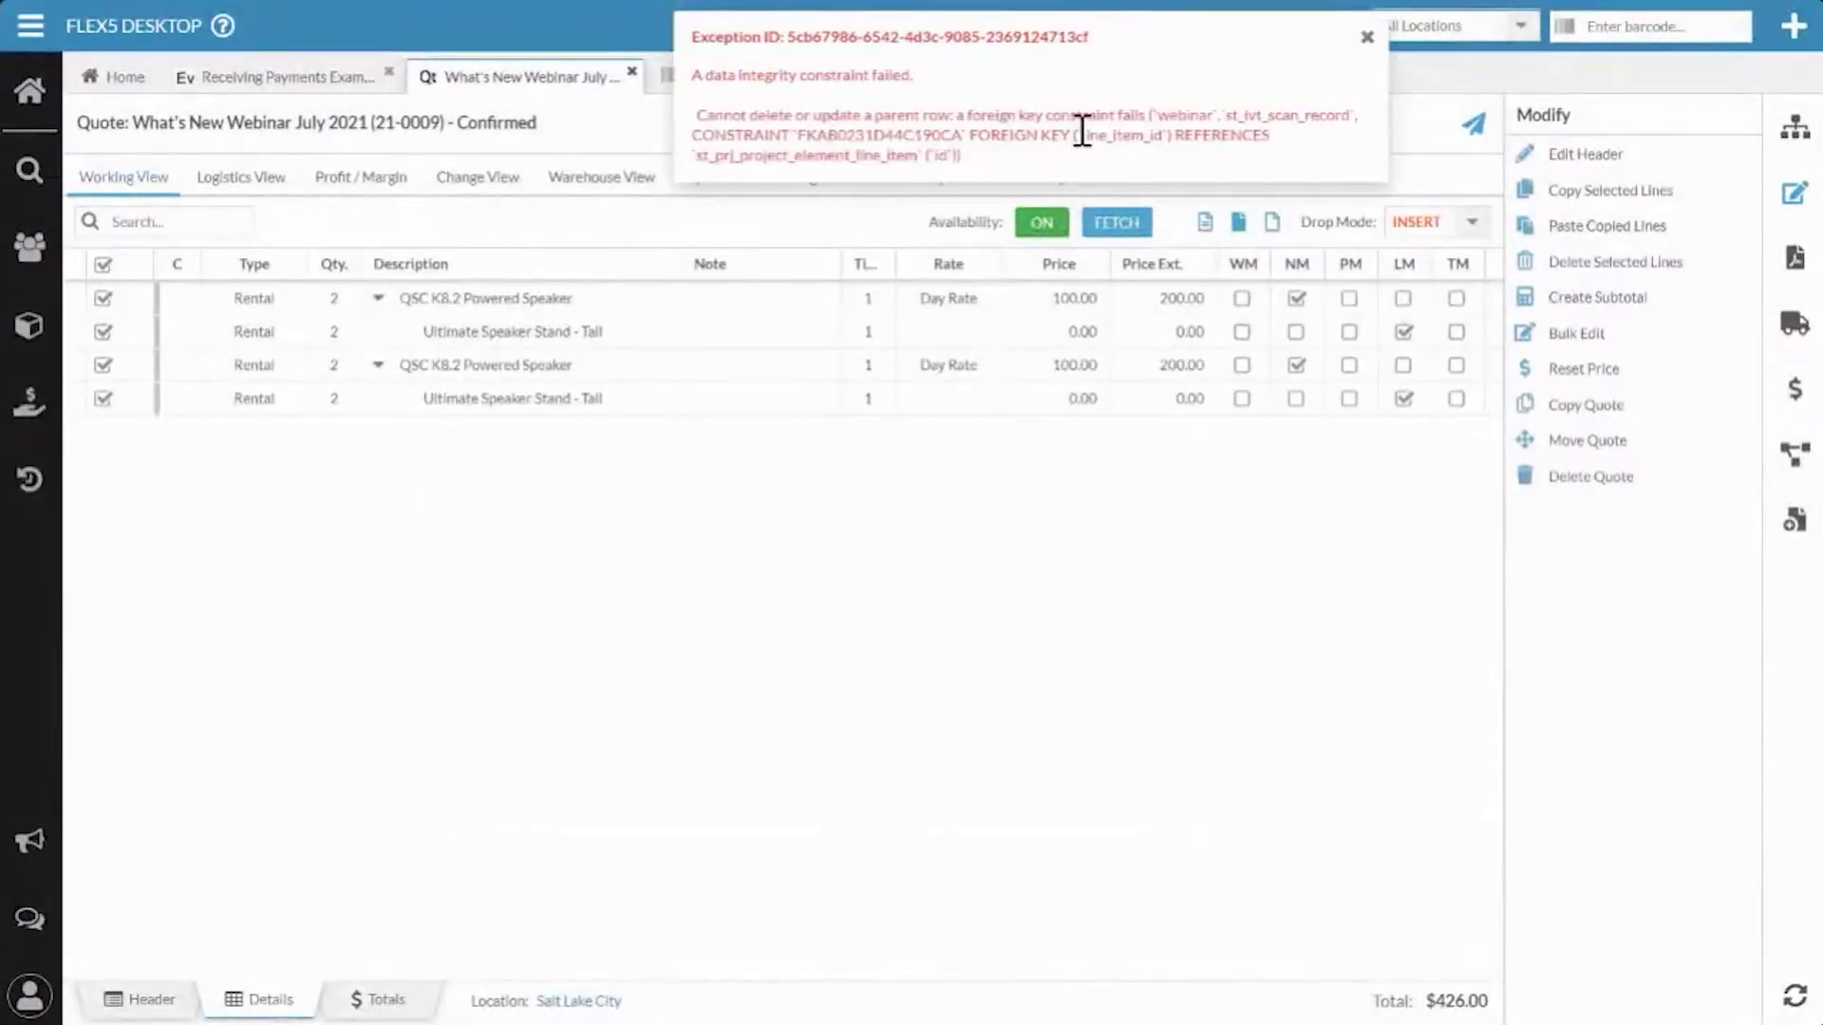
{"action": "left_click", "coordinate": [1367, 37]}
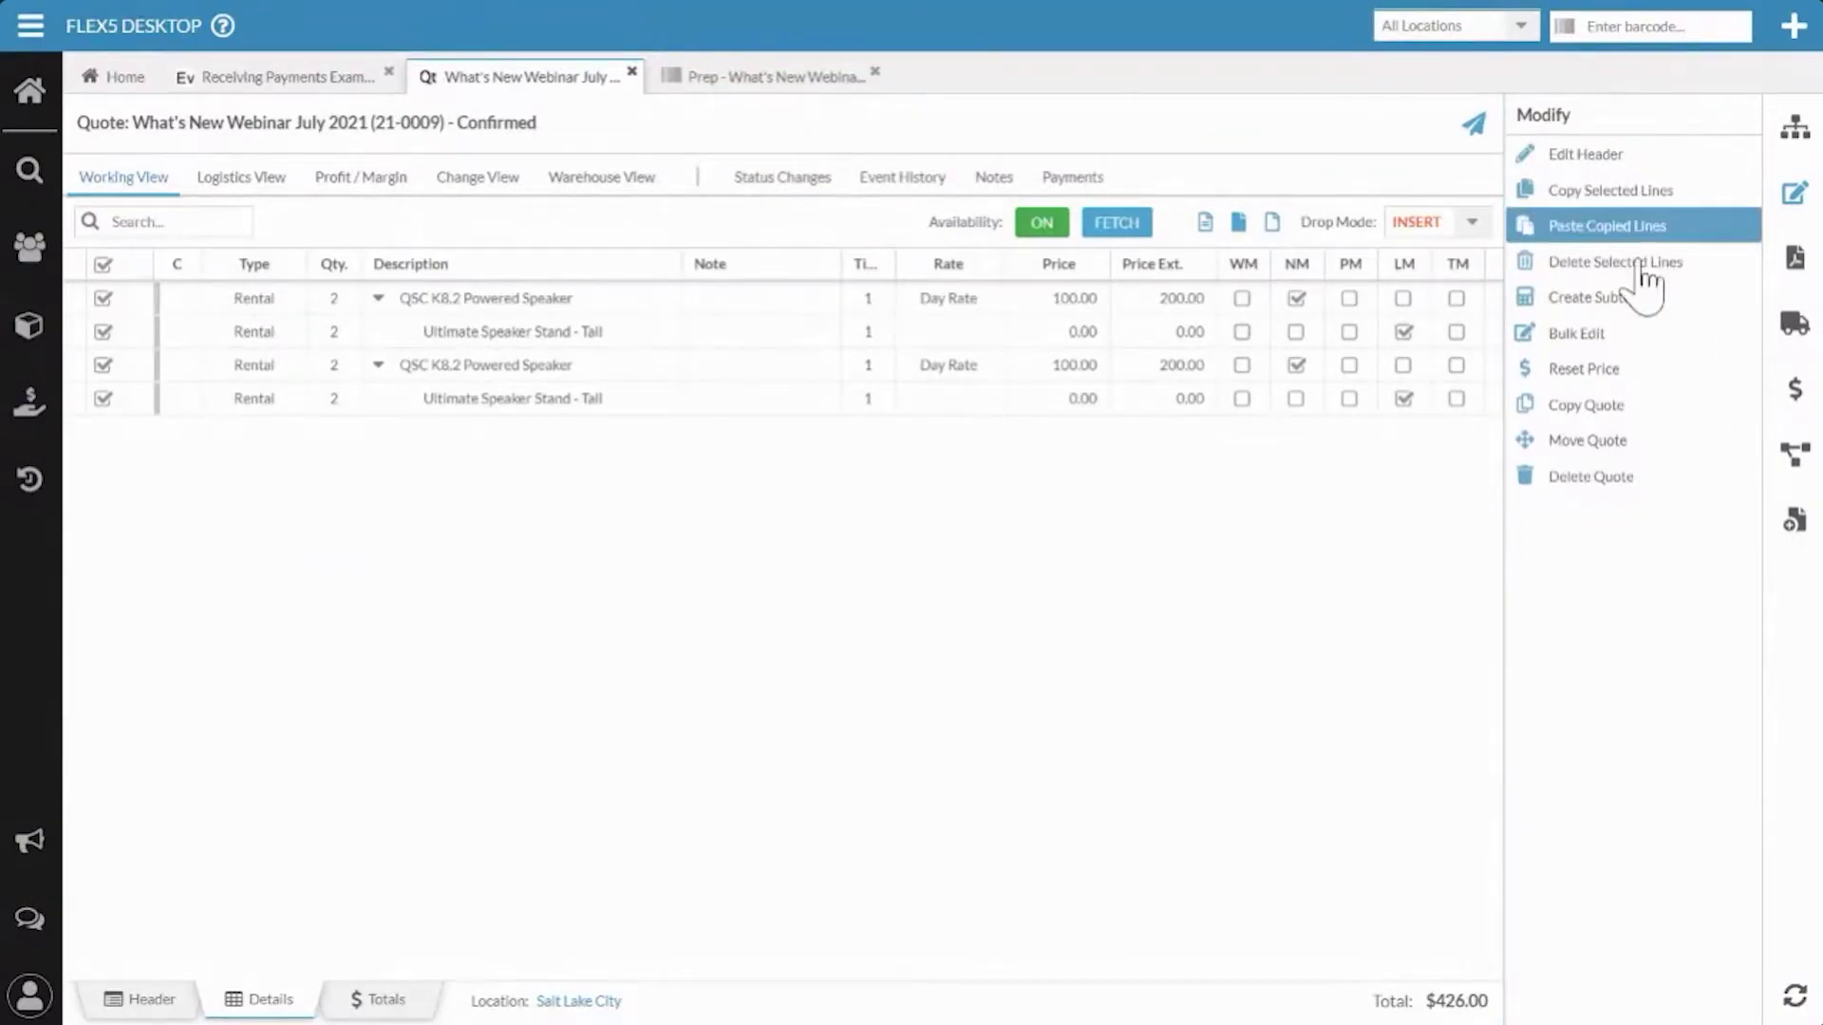
Delete the selected quote lines again, including every associated pull sheet line in the deletion.
{"action": "left_click", "coordinate": [1624, 271]}
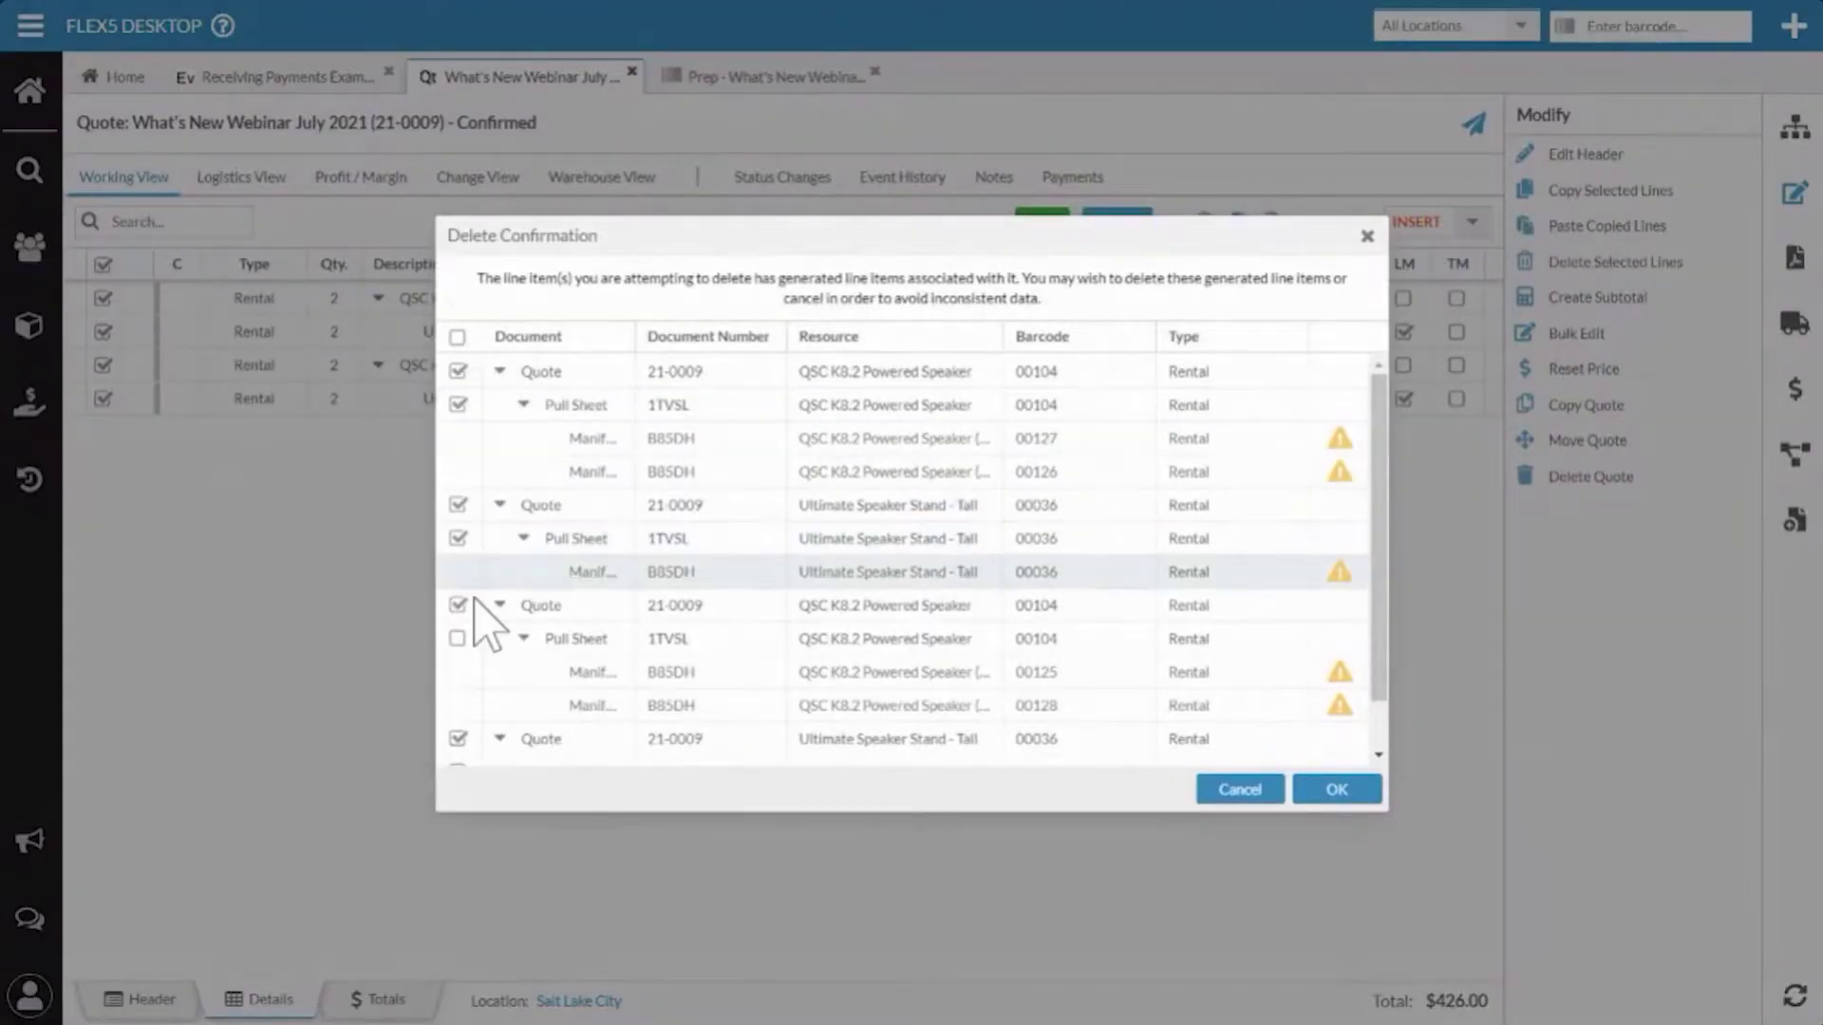
{"action": "left_click", "coordinate": [458, 638]}
{"action": "scroll", "coordinate": [465, 646], "scroll_direction": "down", "scroll_amount": 1}
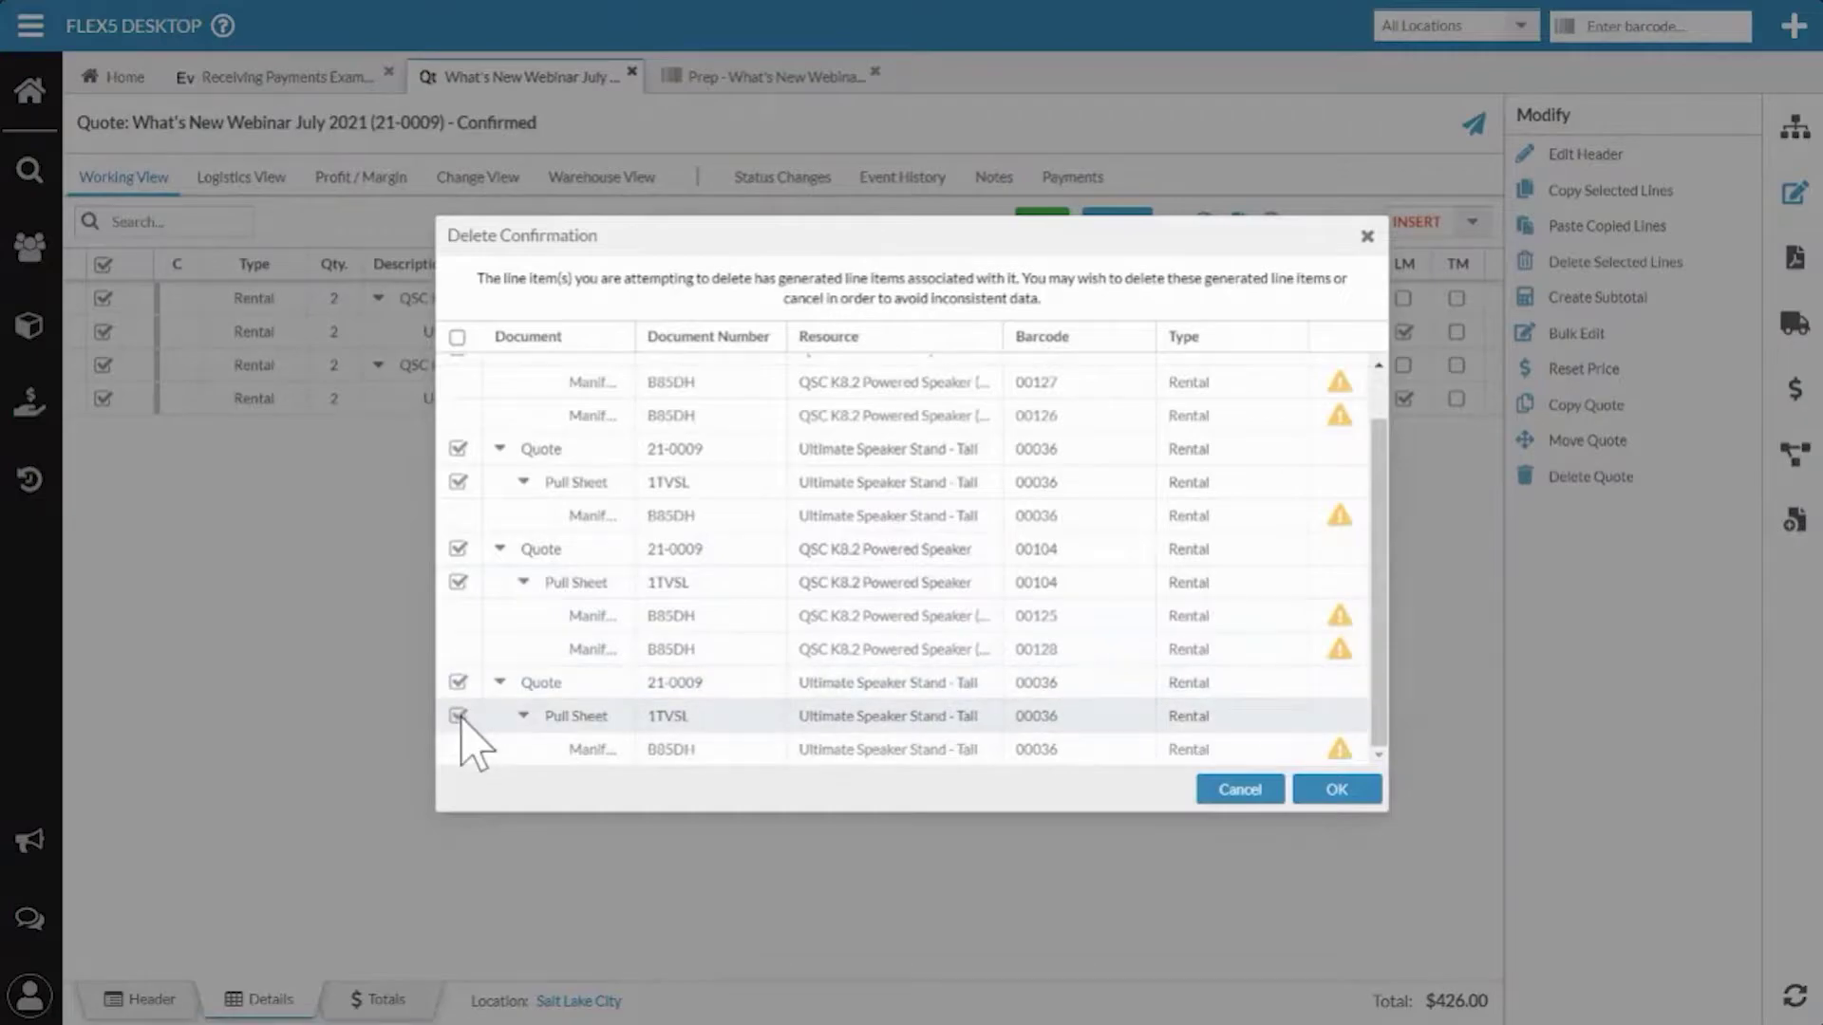
{"action": "left_click", "coordinate": [1358, 798]}
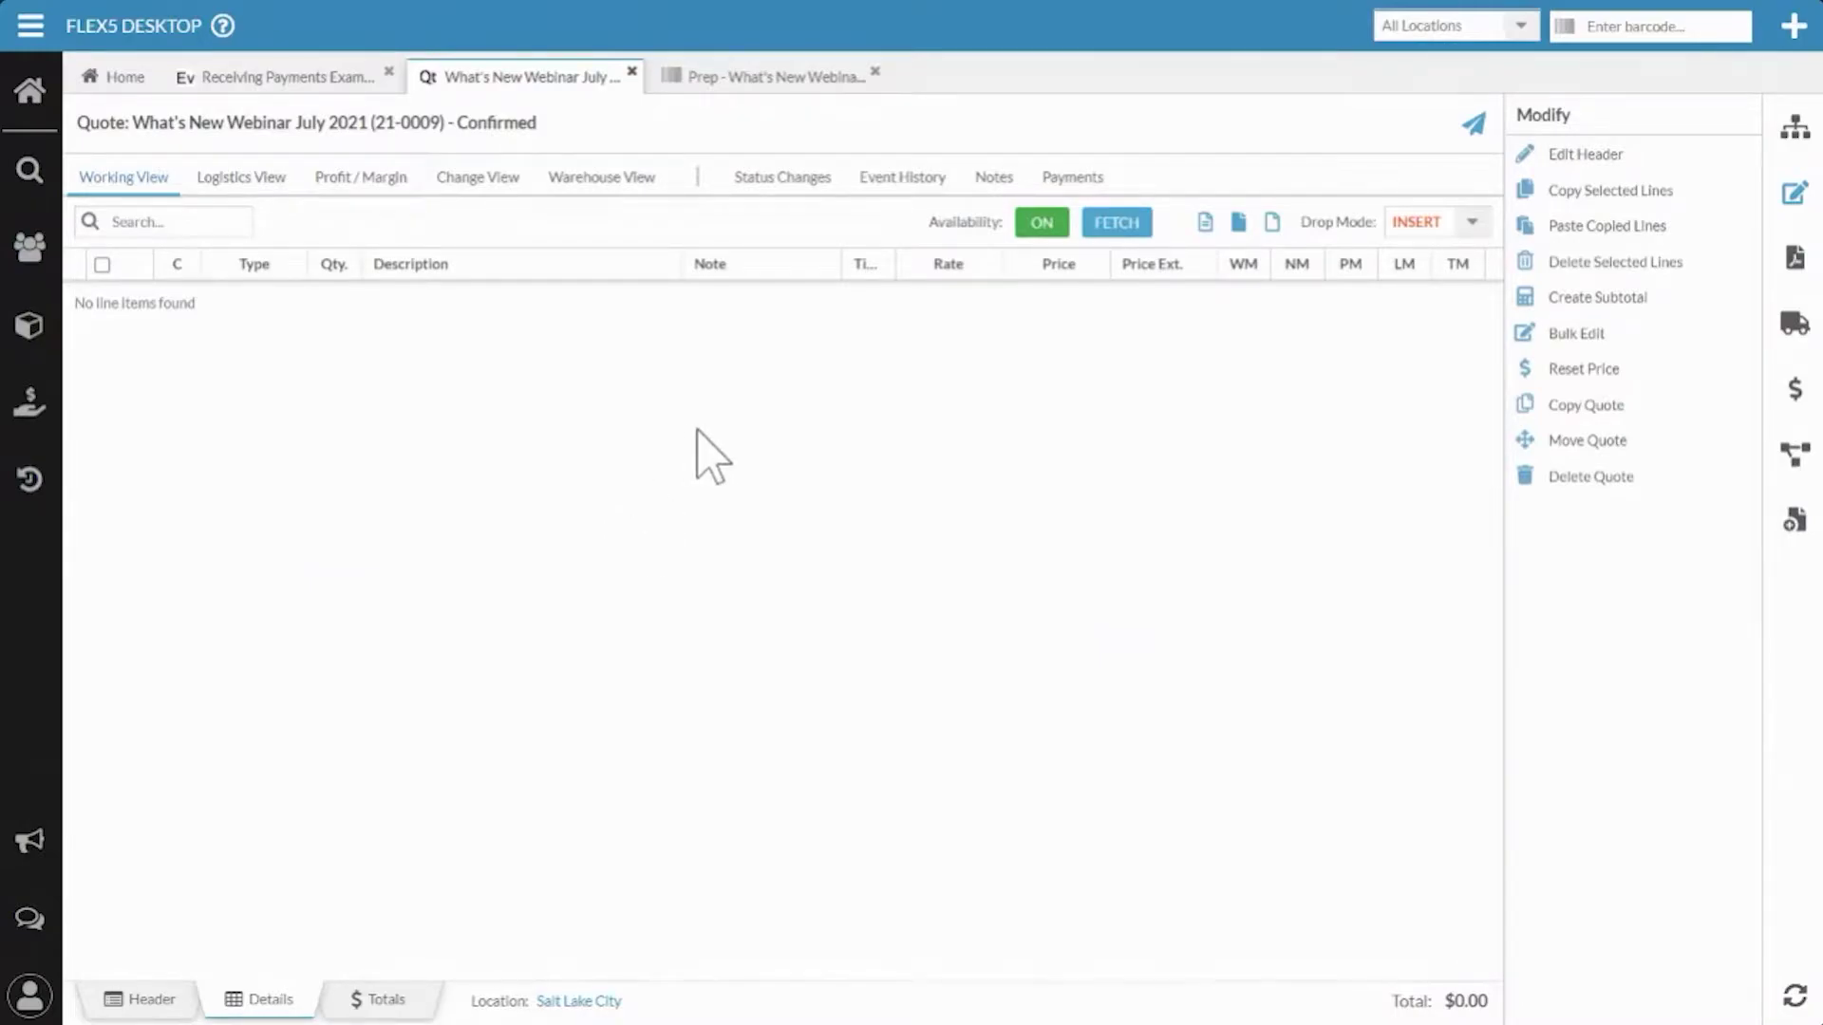
Reload the Prep view of the What's New Webinar pull sheet and show its manifest.
{"action": "left_click", "coordinate": [757, 81]}
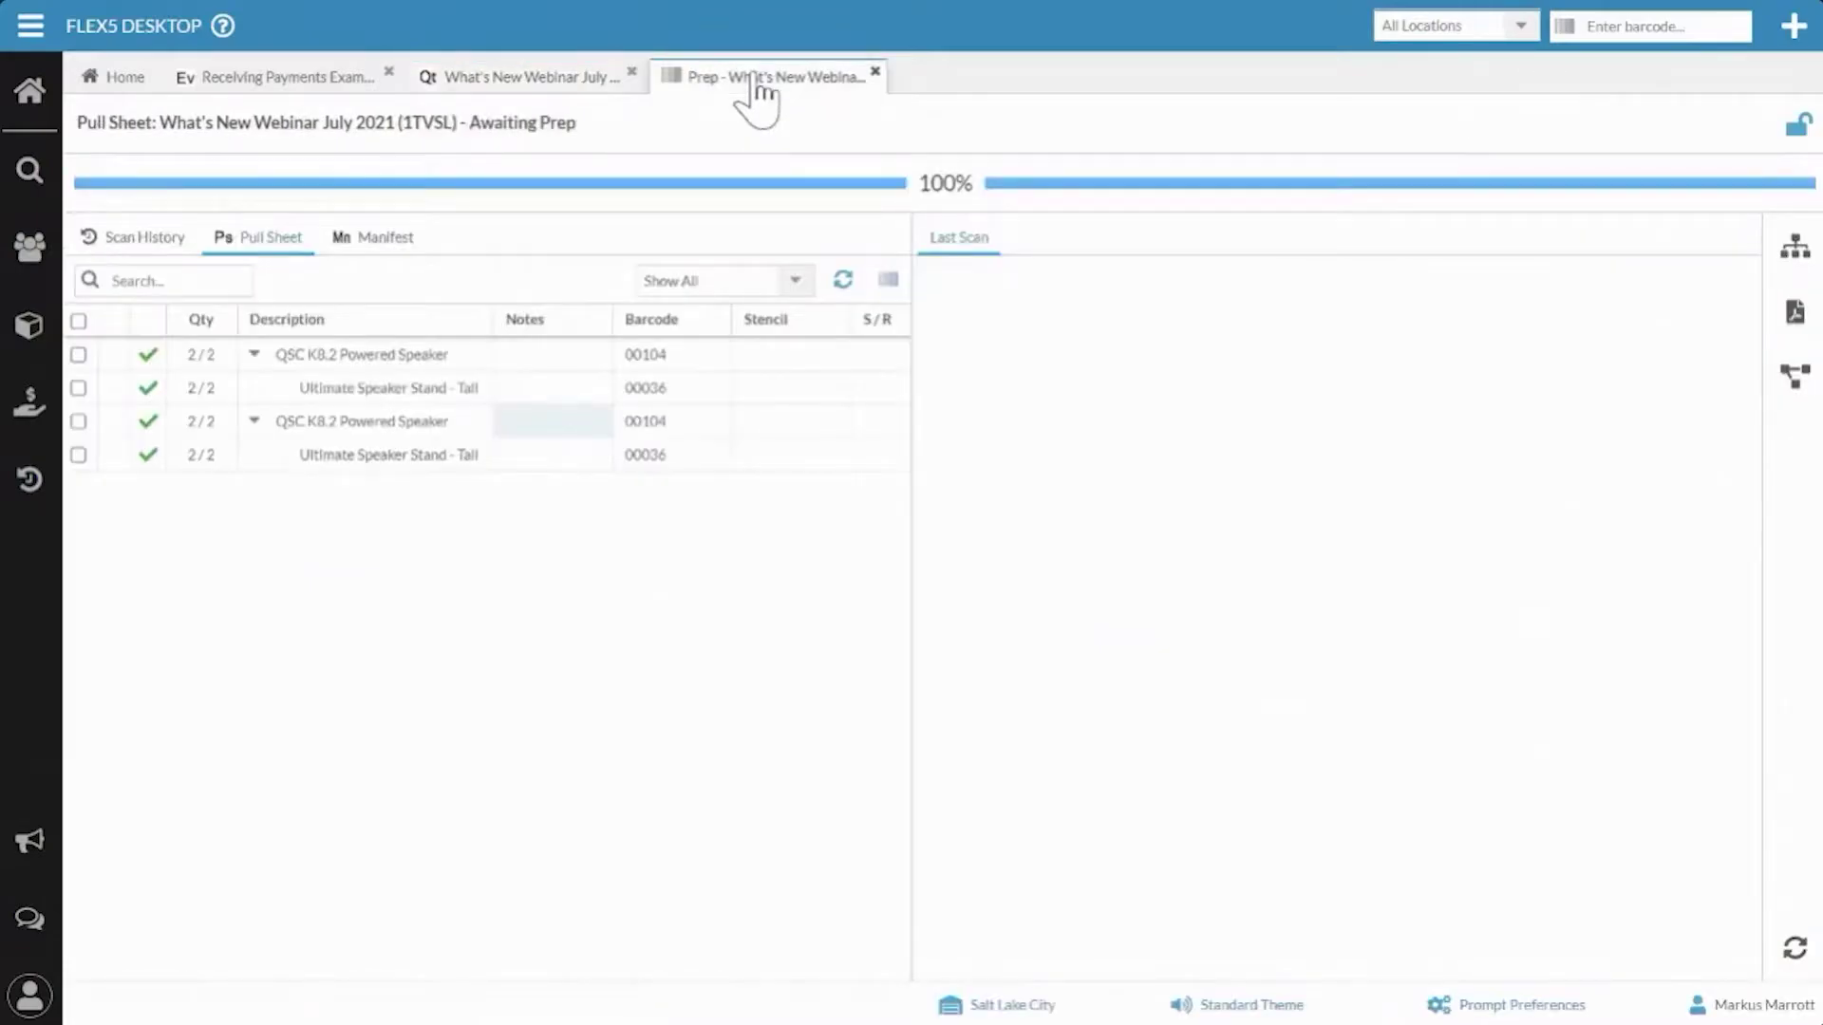
{"action": "right_click", "coordinate": [757, 81]}
{"action": "left_click", "coordinate": [828, 209]}
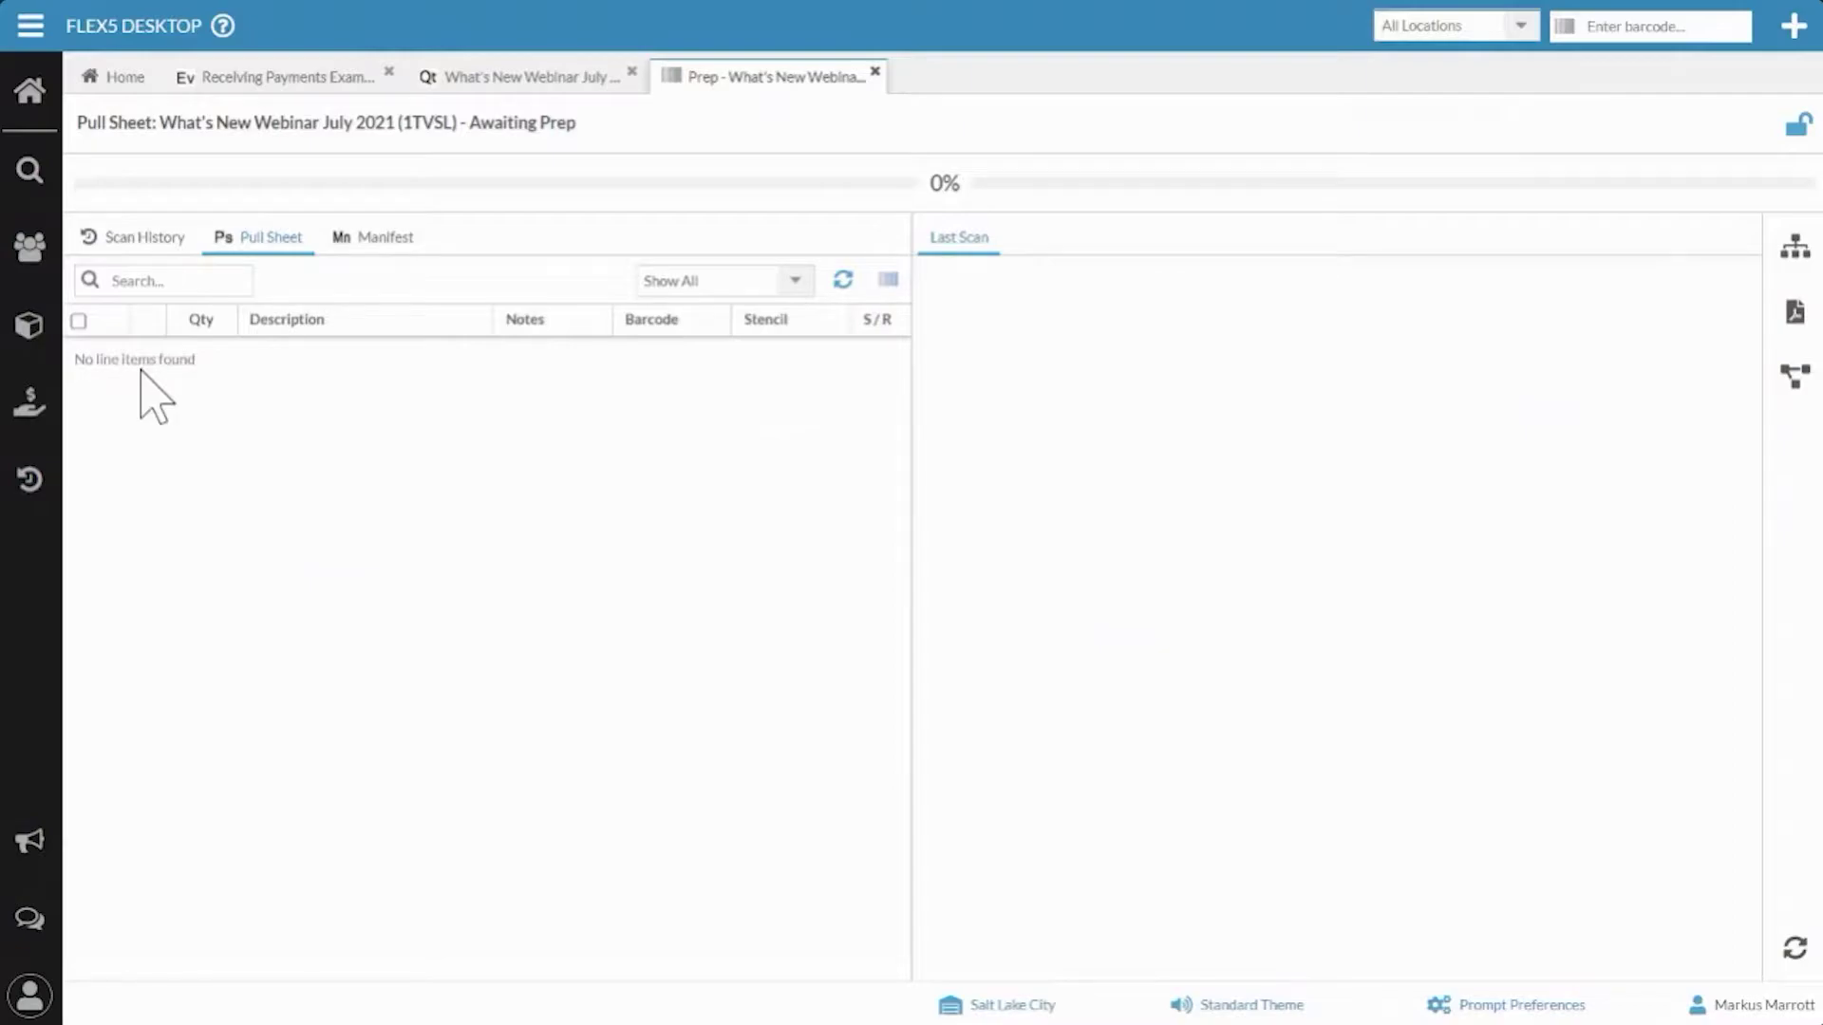
{"action": "left_click", "coordinate": [373, 236]}
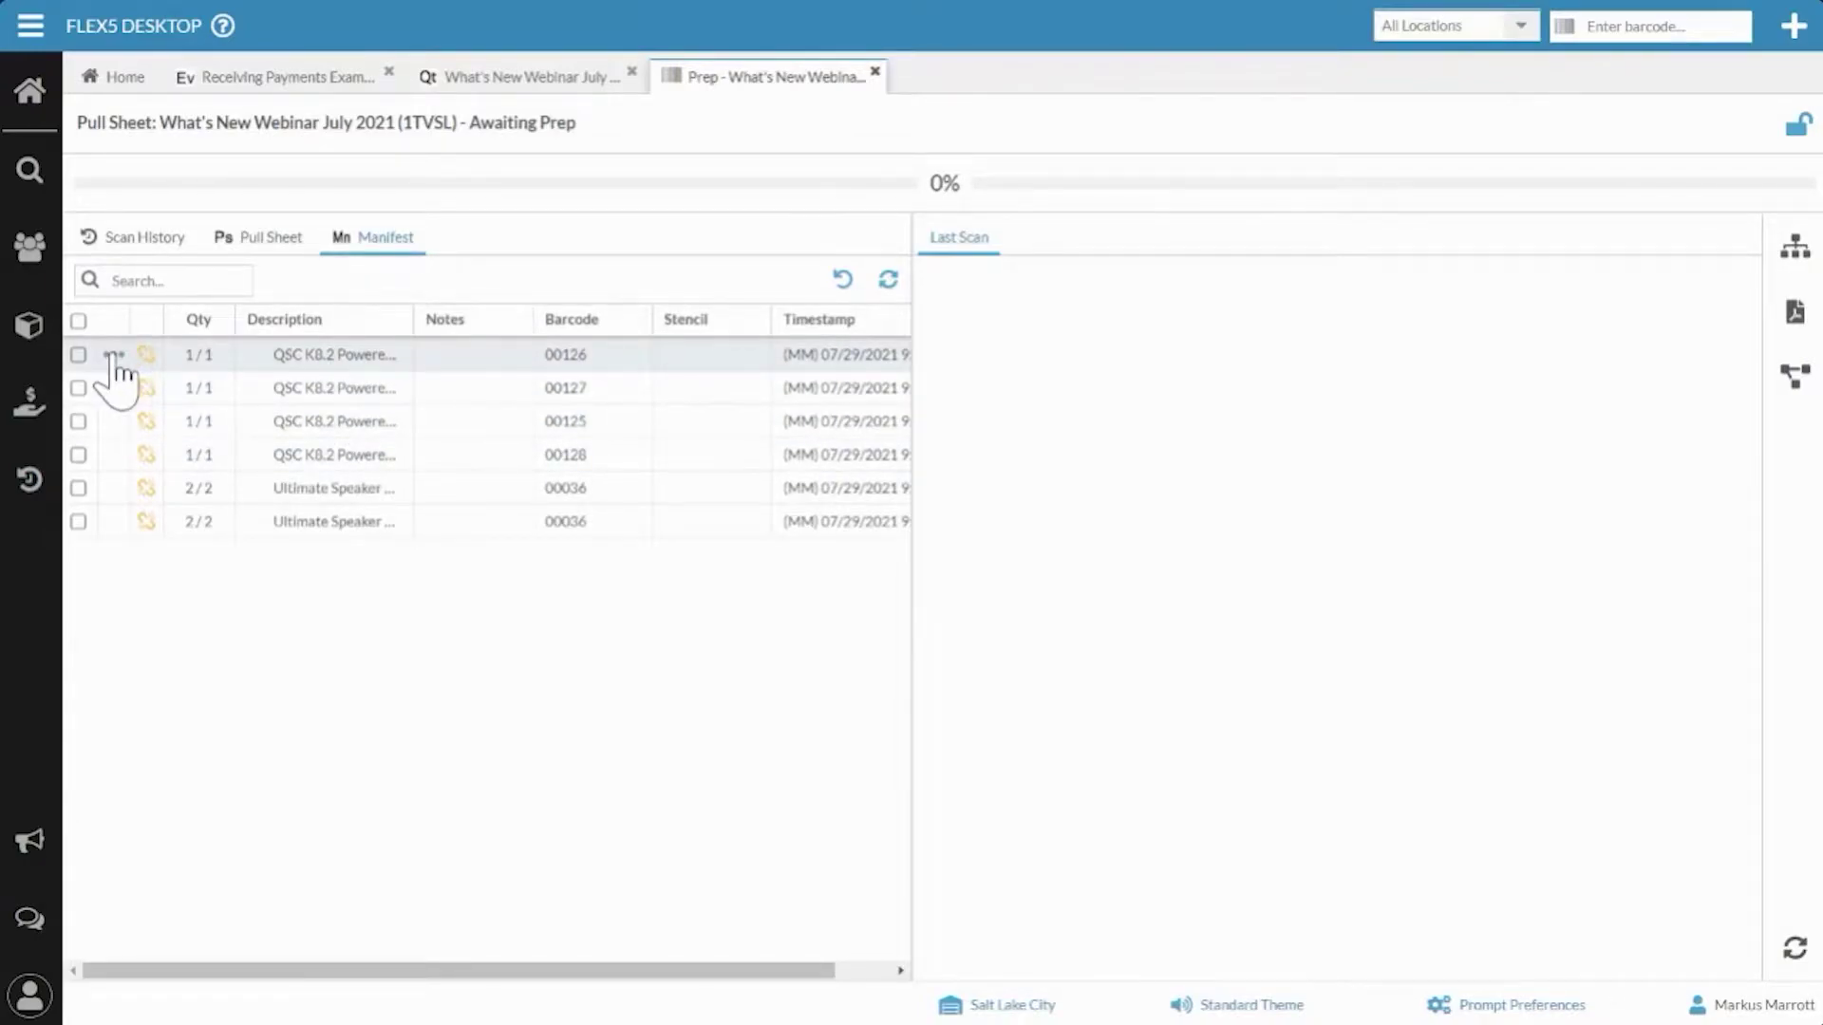
View the related scan records for the QSC K8.2 Powered Speaker with barcode 00126, including all like units.
{"action": "left_click", "coordinate": [114, 356]}
{"action": "left_click", "coordinate": [191, 399]}
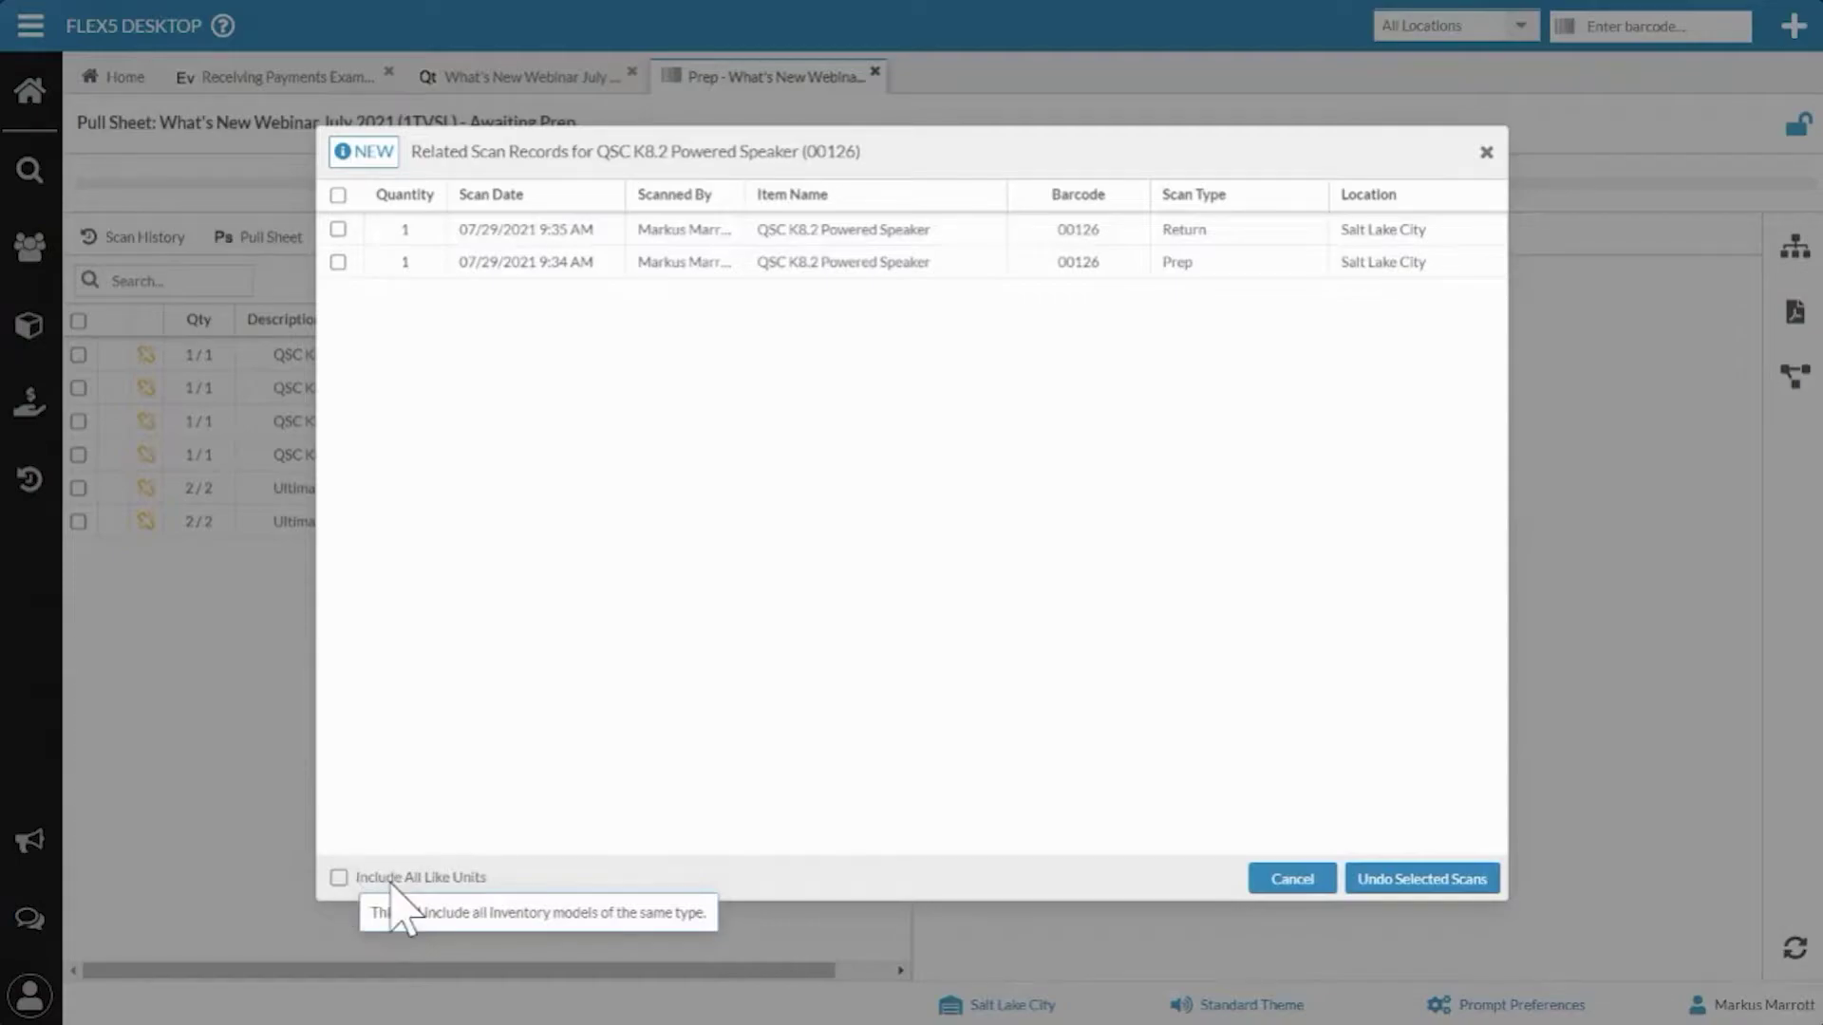
{"action": "left_click", "coordinate": [339, 877]}
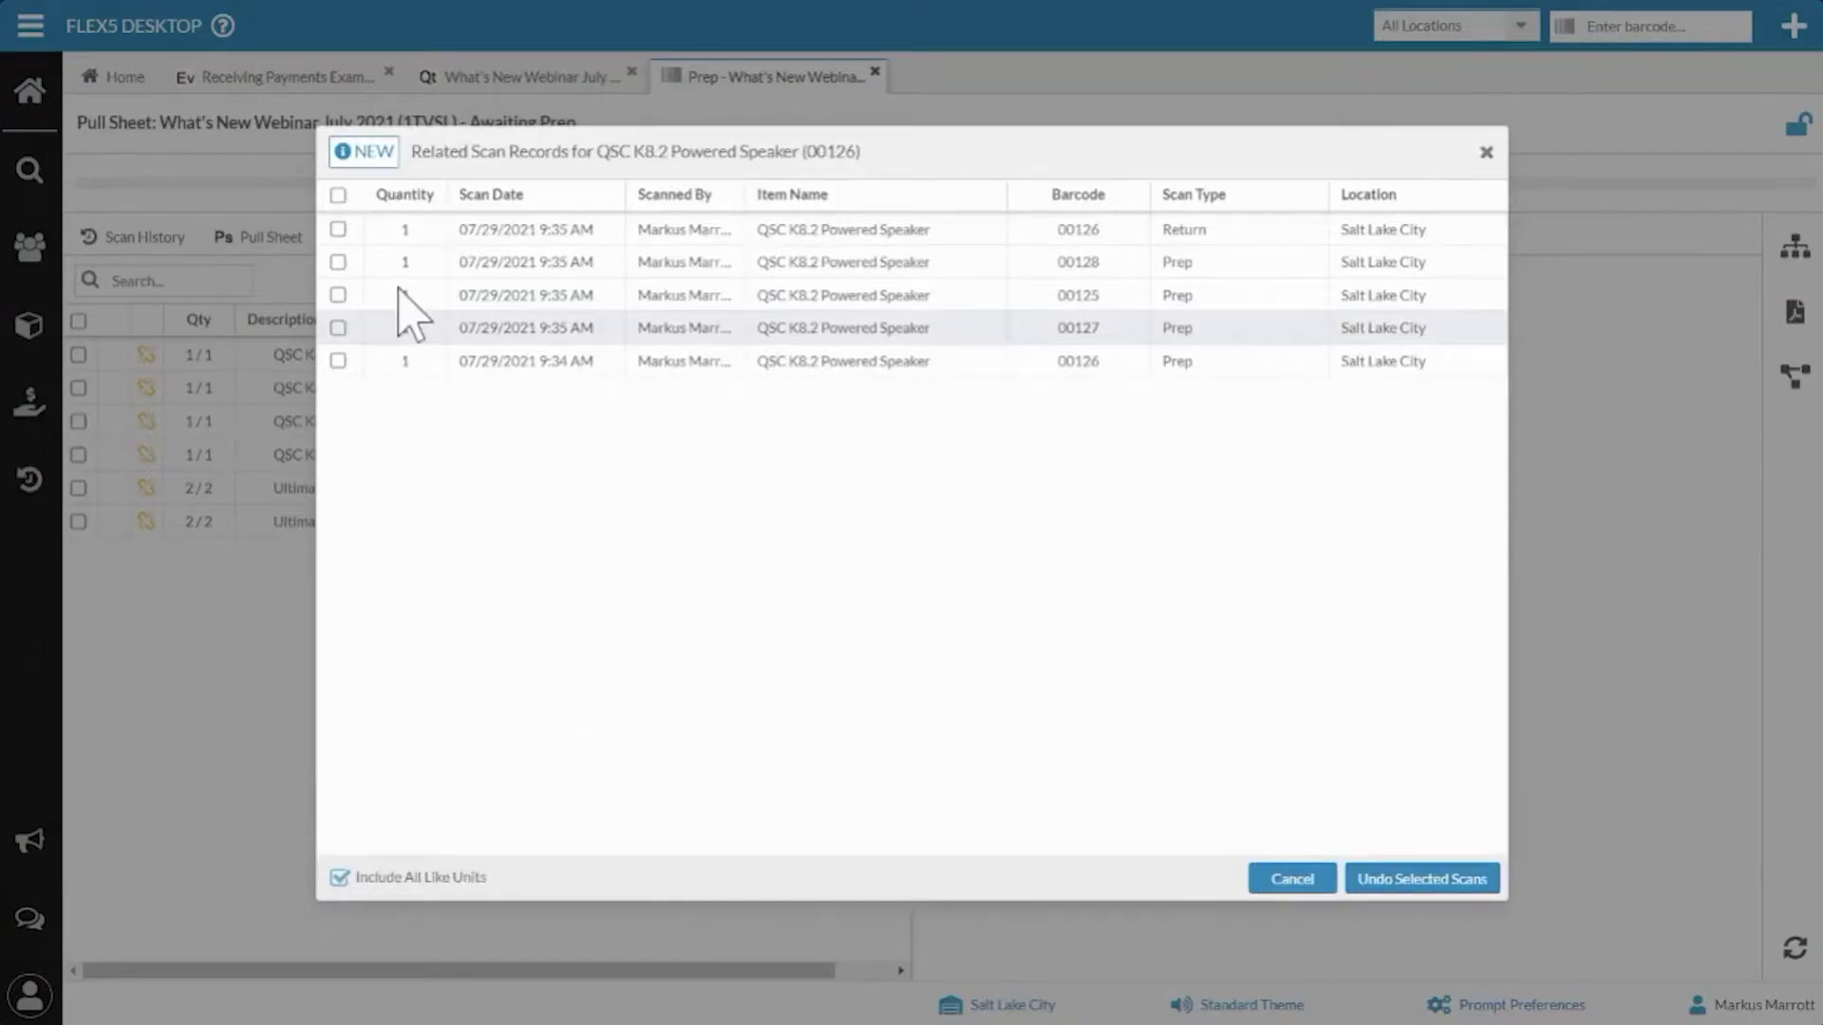
Try selecting all related scans, and the Return and Prep scans of barcode 00126, and close the records without undoing any scan.
{"action": "left_click", "coordinate": [338, 196]}
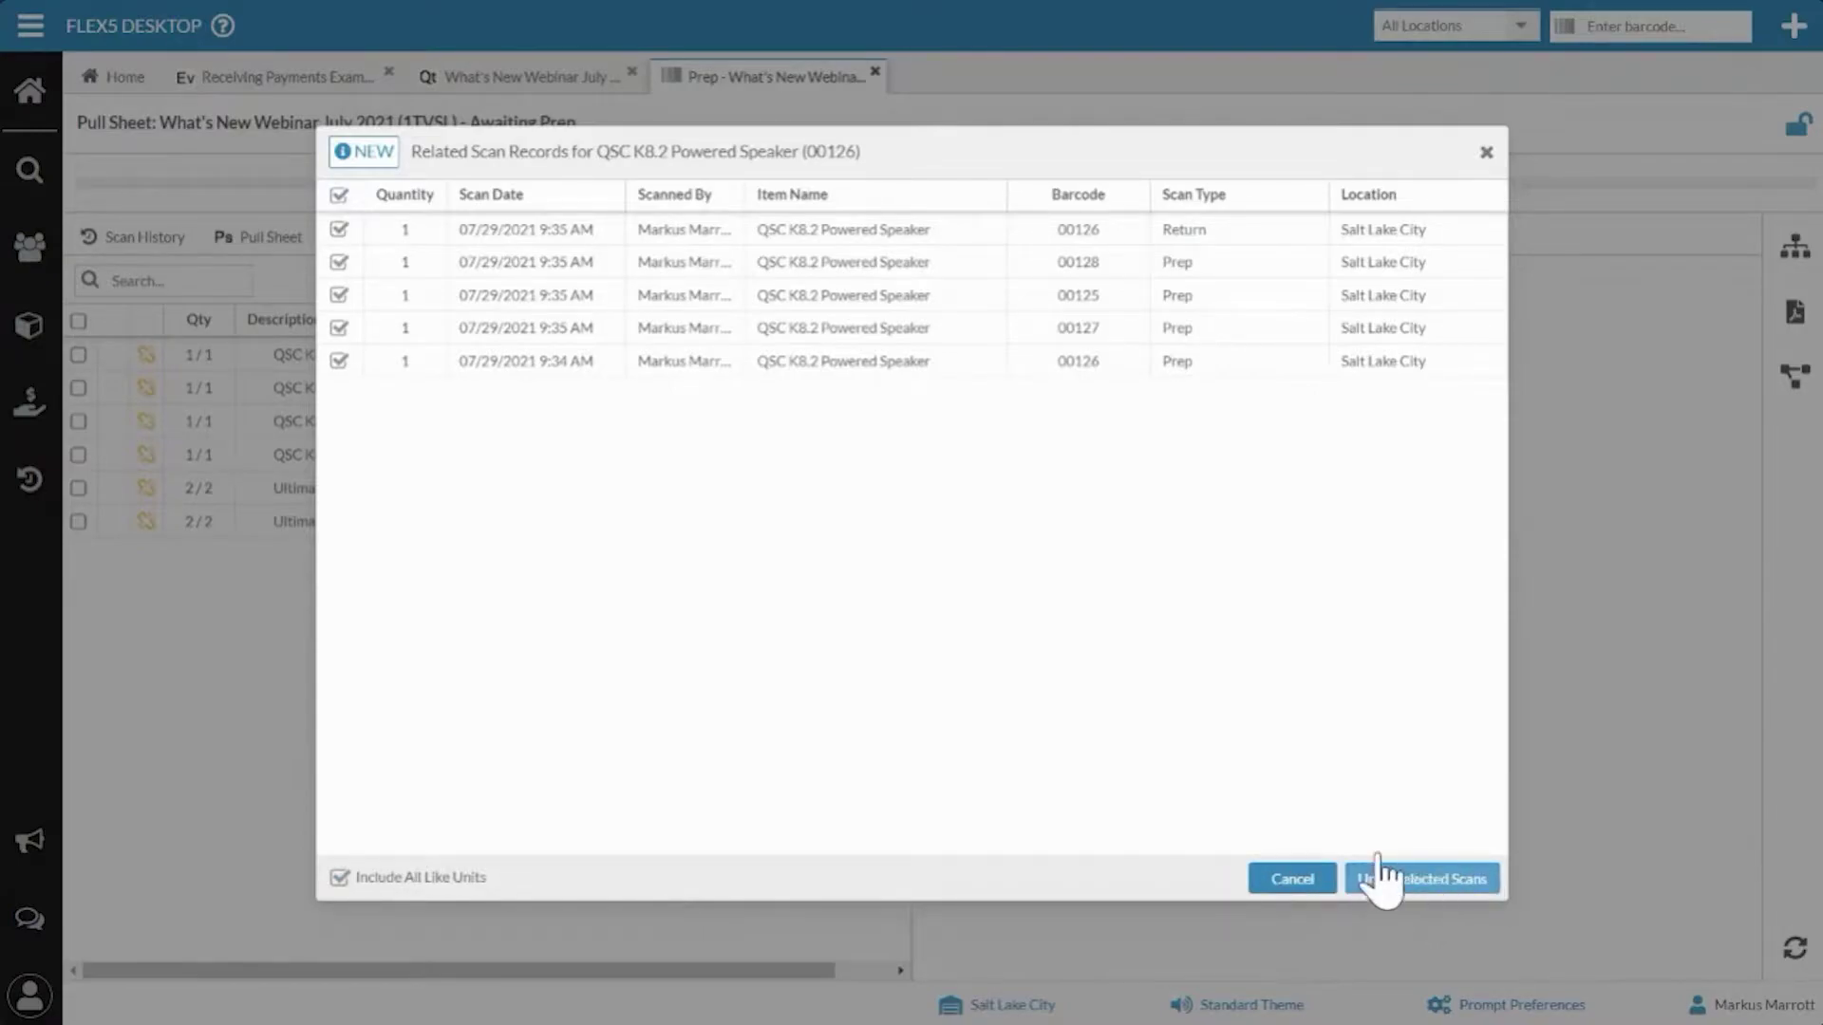
{"action": "left_click", "coordinate": [338, 196]}
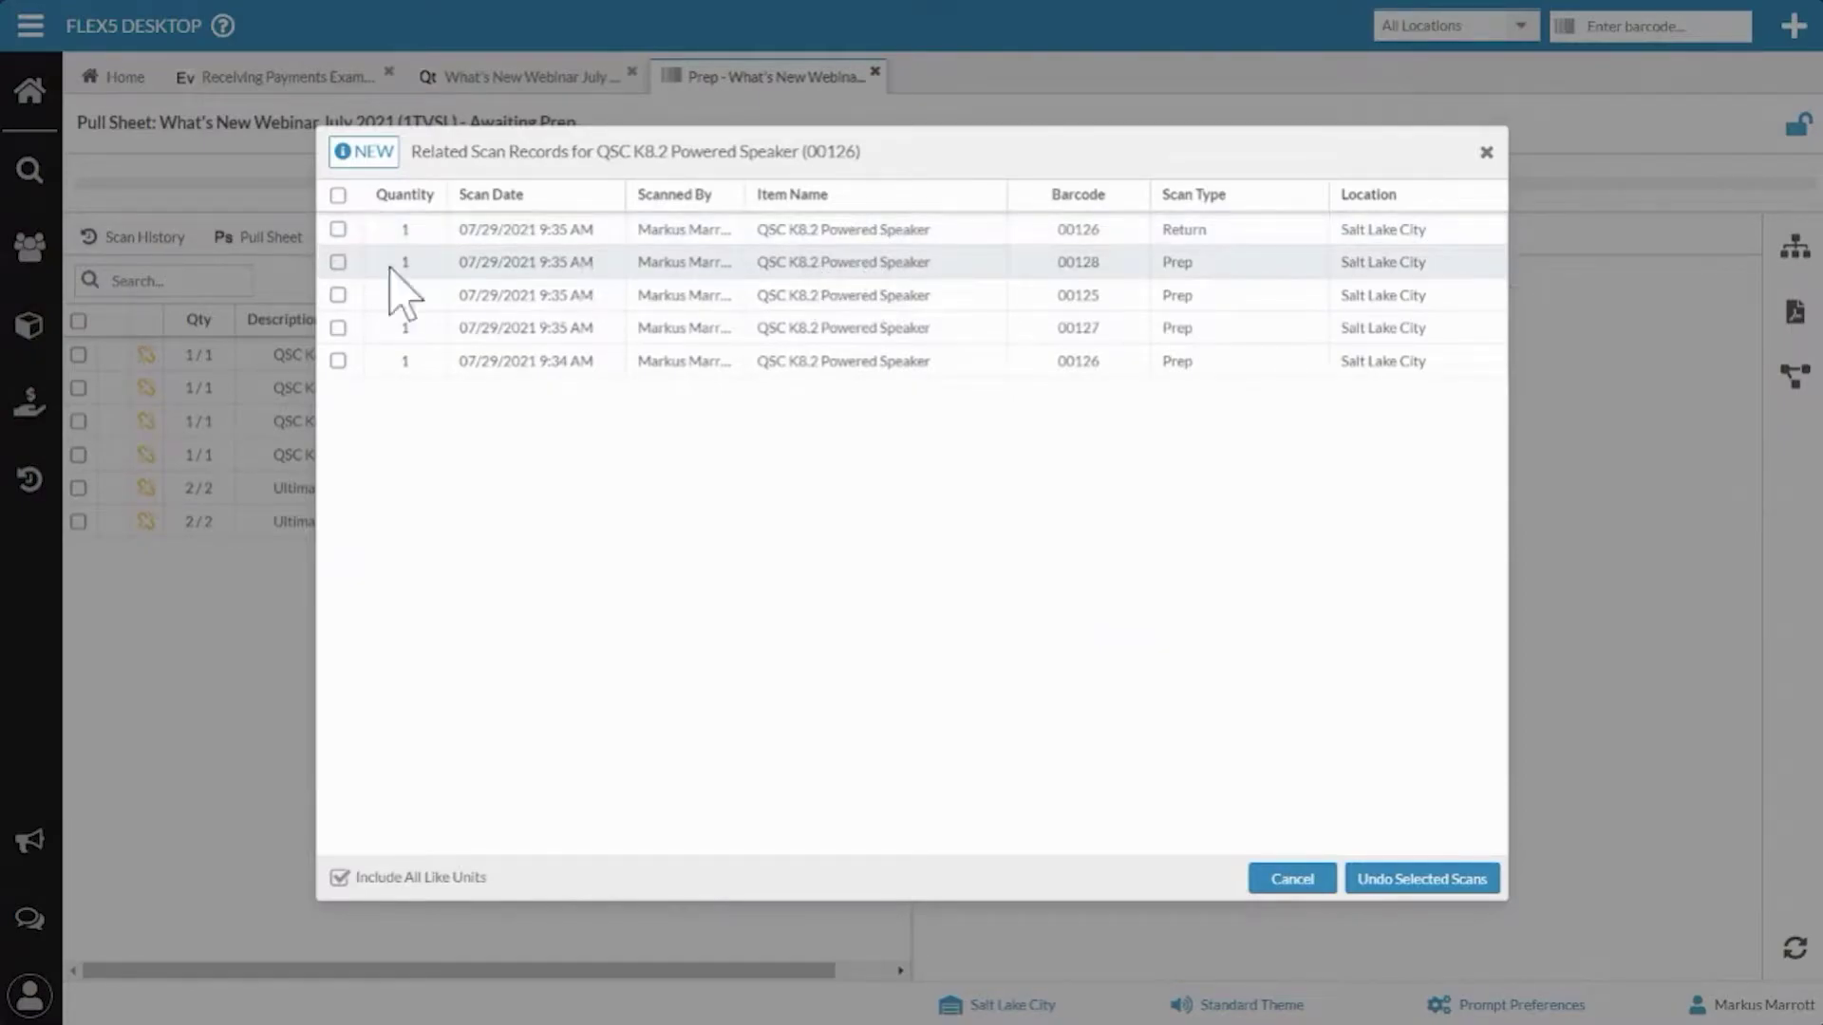
{"action": "left_click", "coordinate": [338, 264]}
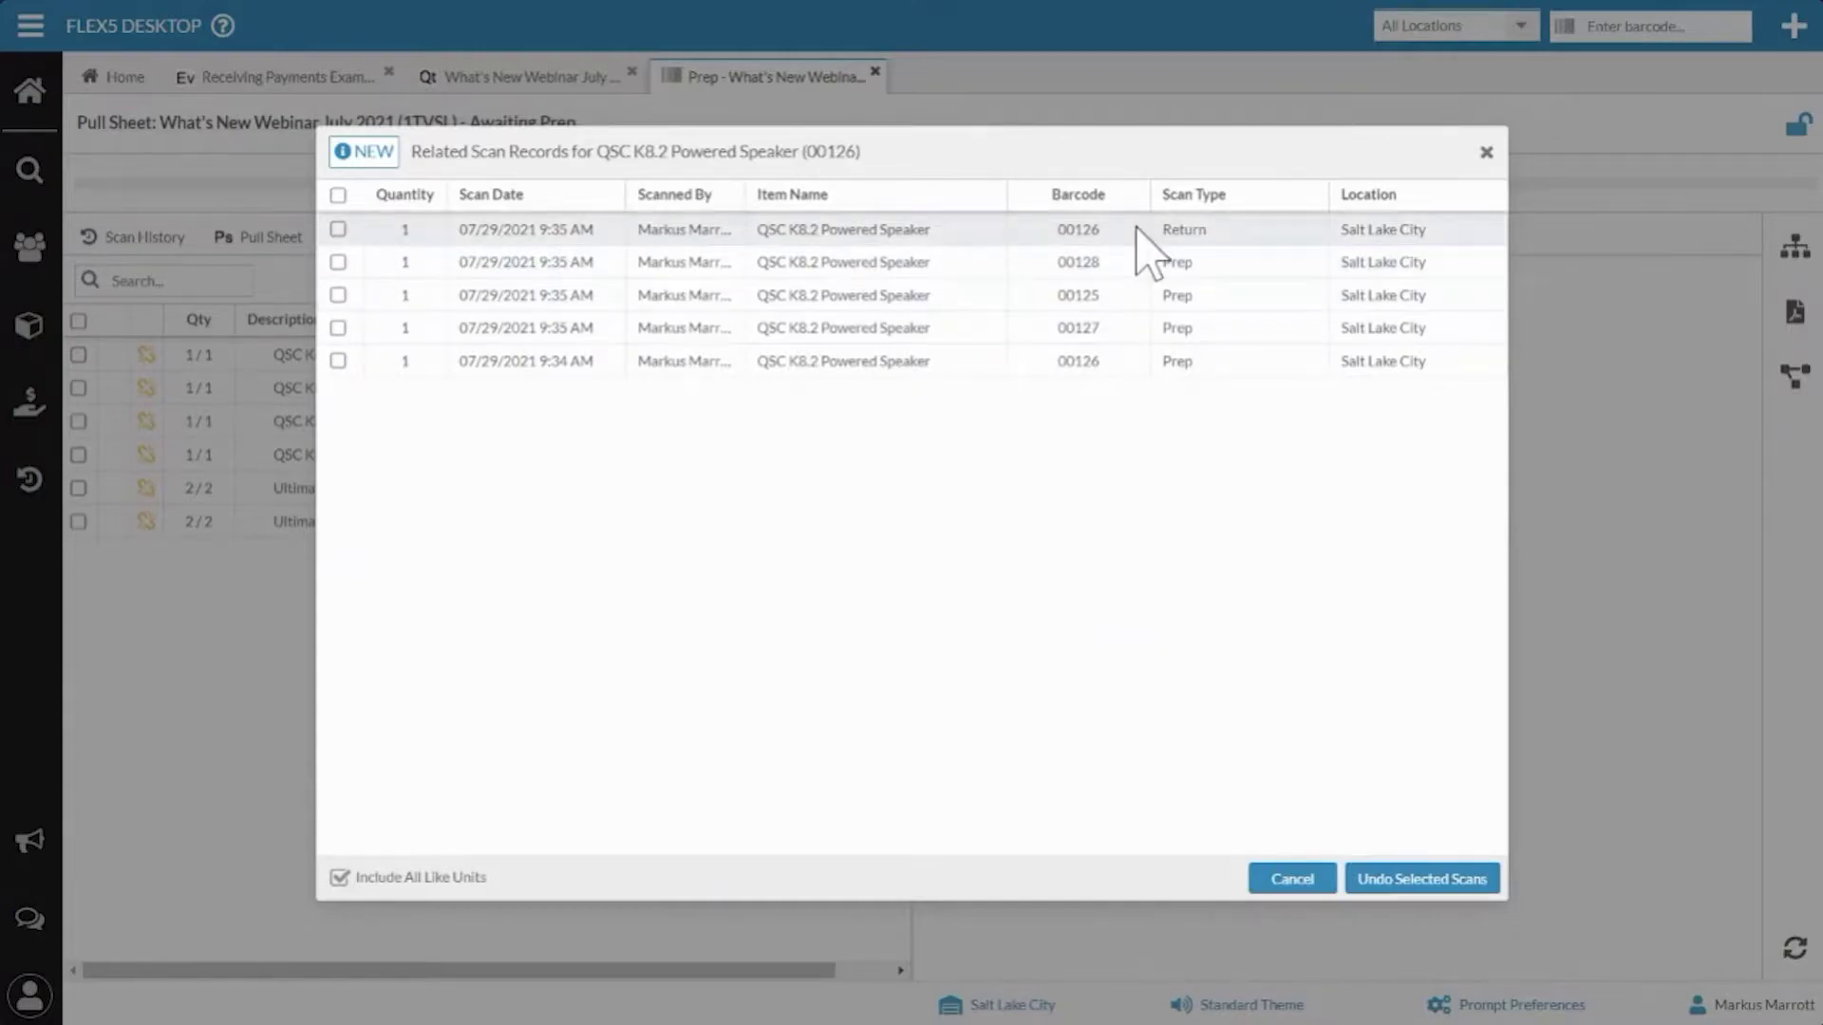
{"action": "left_click", "coordinate": [338, 361]}
{"action": "left_click", "coordinate": [339, 361]}
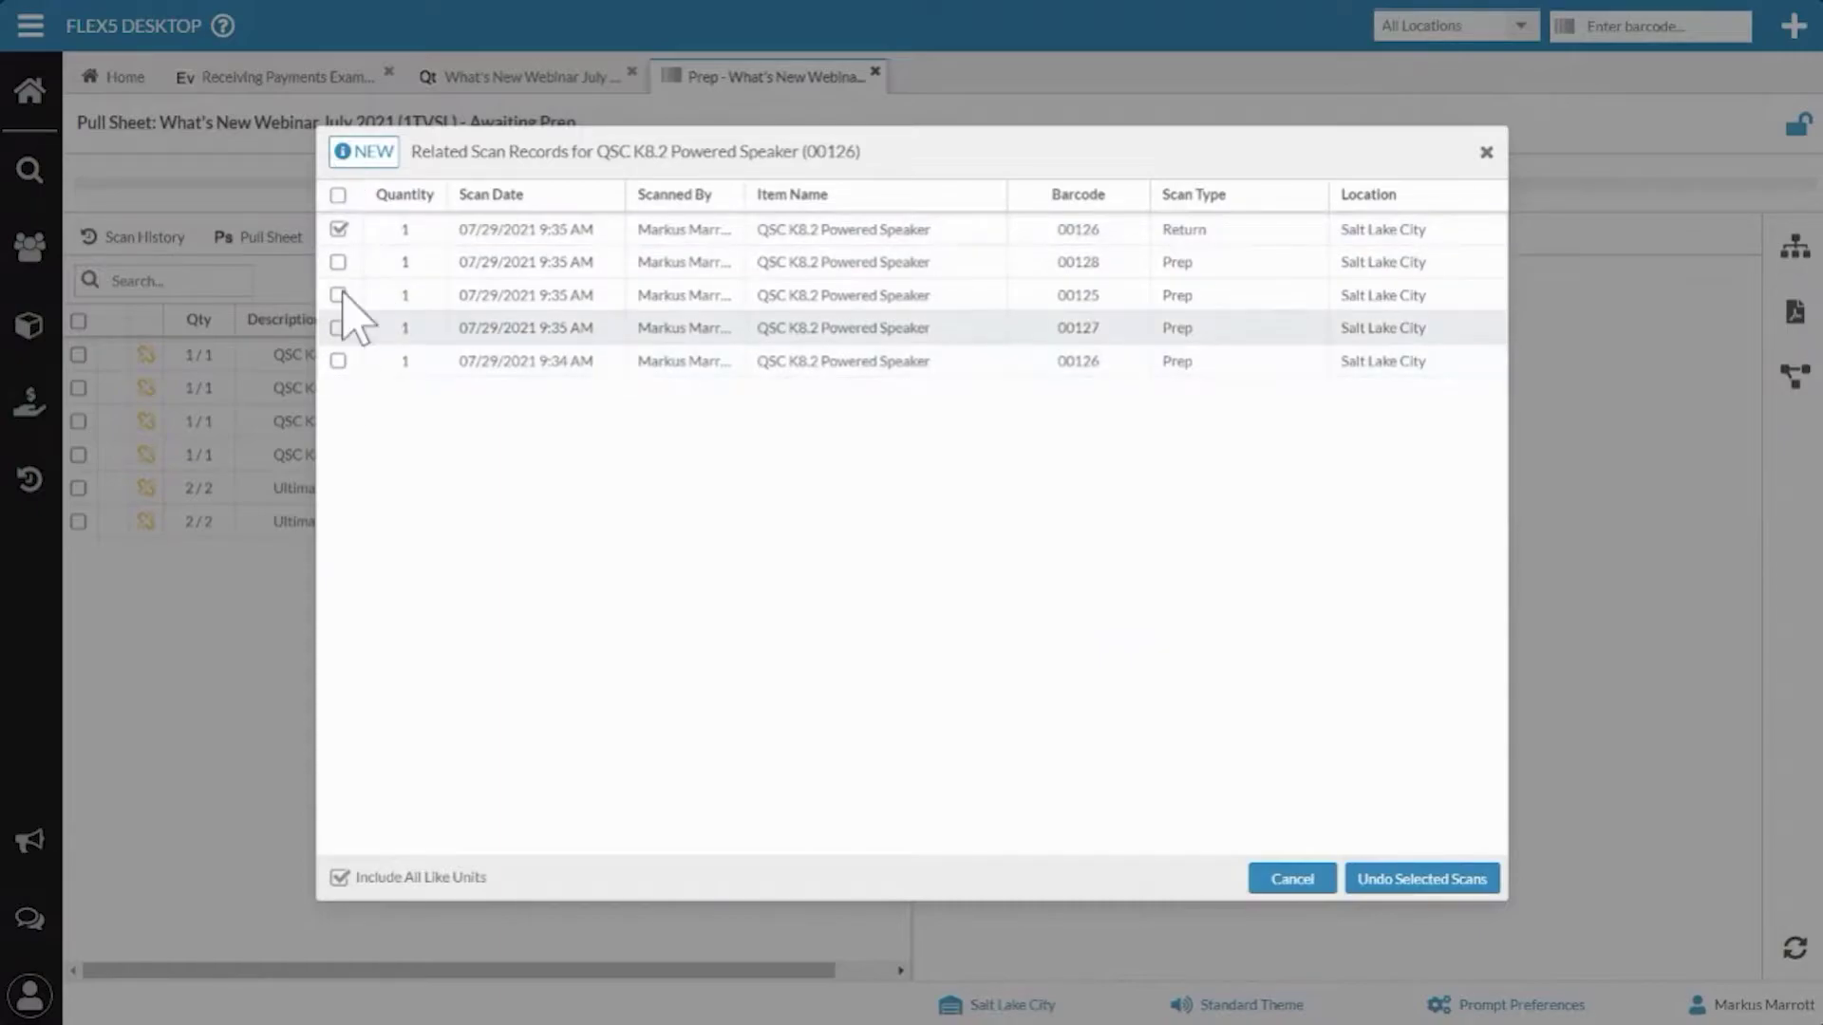
{"action": "left_click", "coordinate": [339, 230]}
{"action": "left_click", "coordinate": [339, 361]}
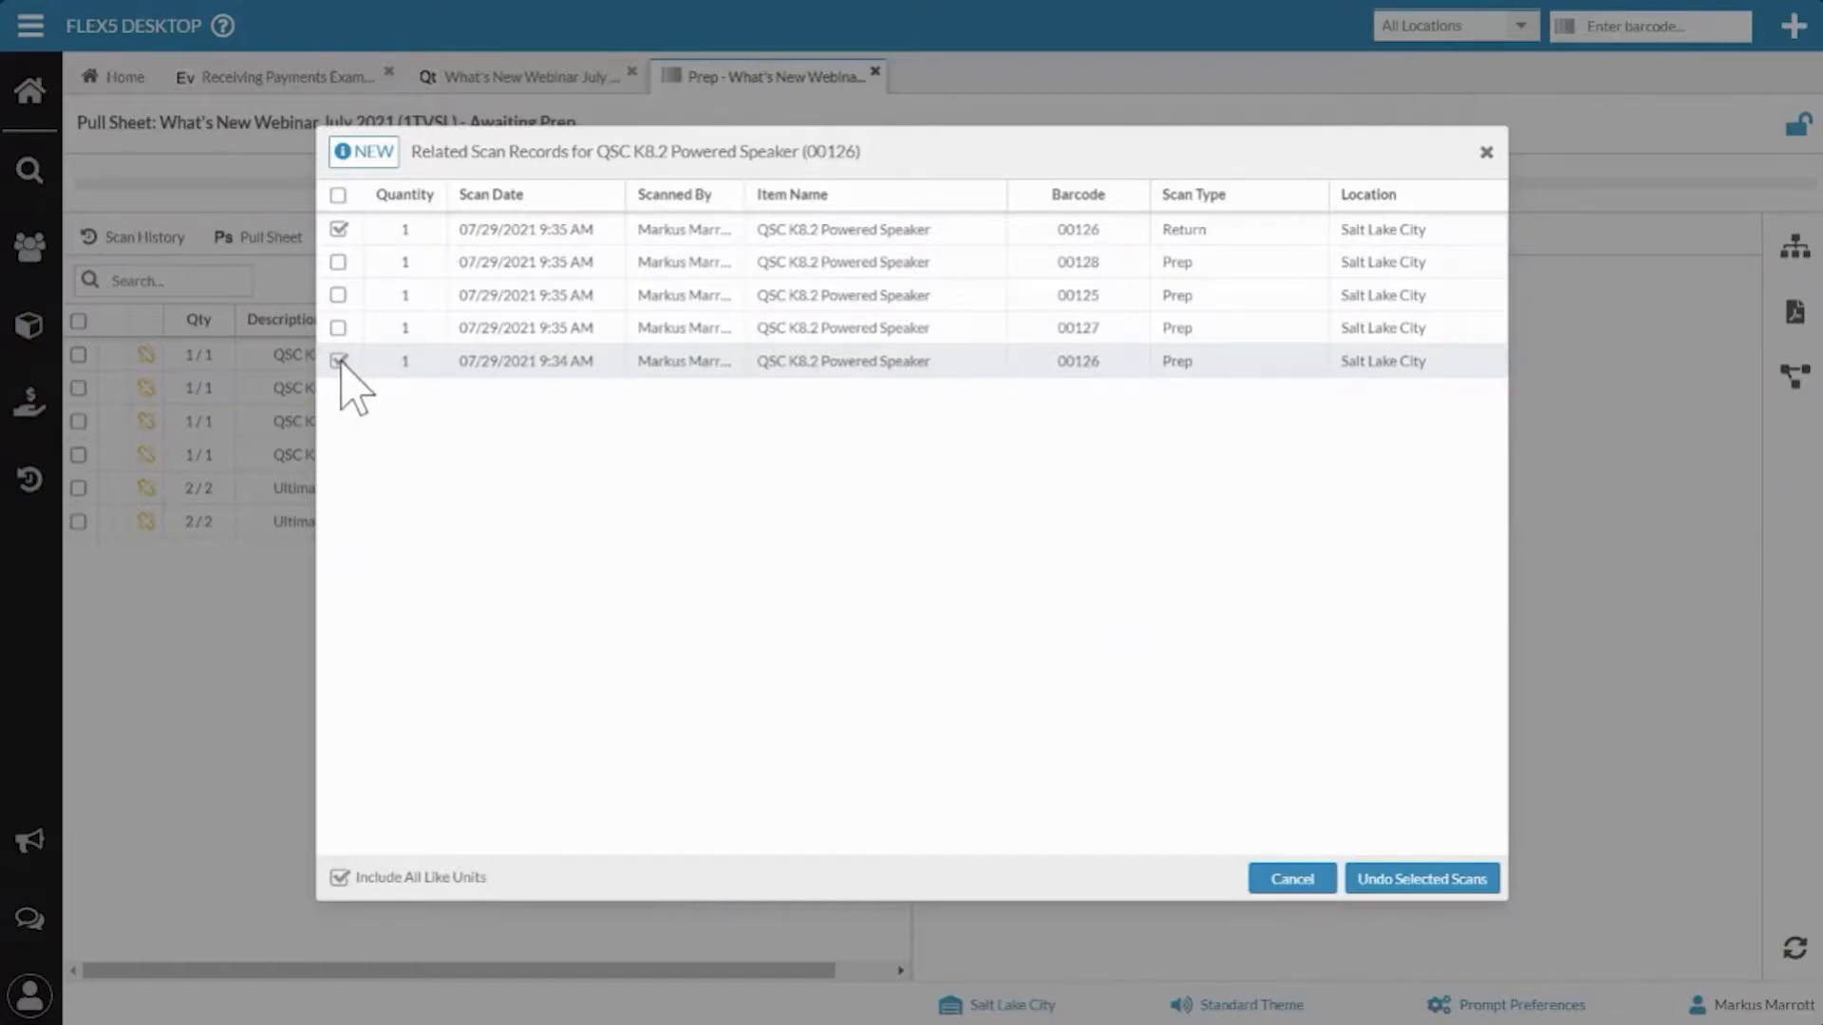
{"action": "left_click", "coordinate": [339, 361]}
{"action": "left_click", "coordinate": [339, 229]}
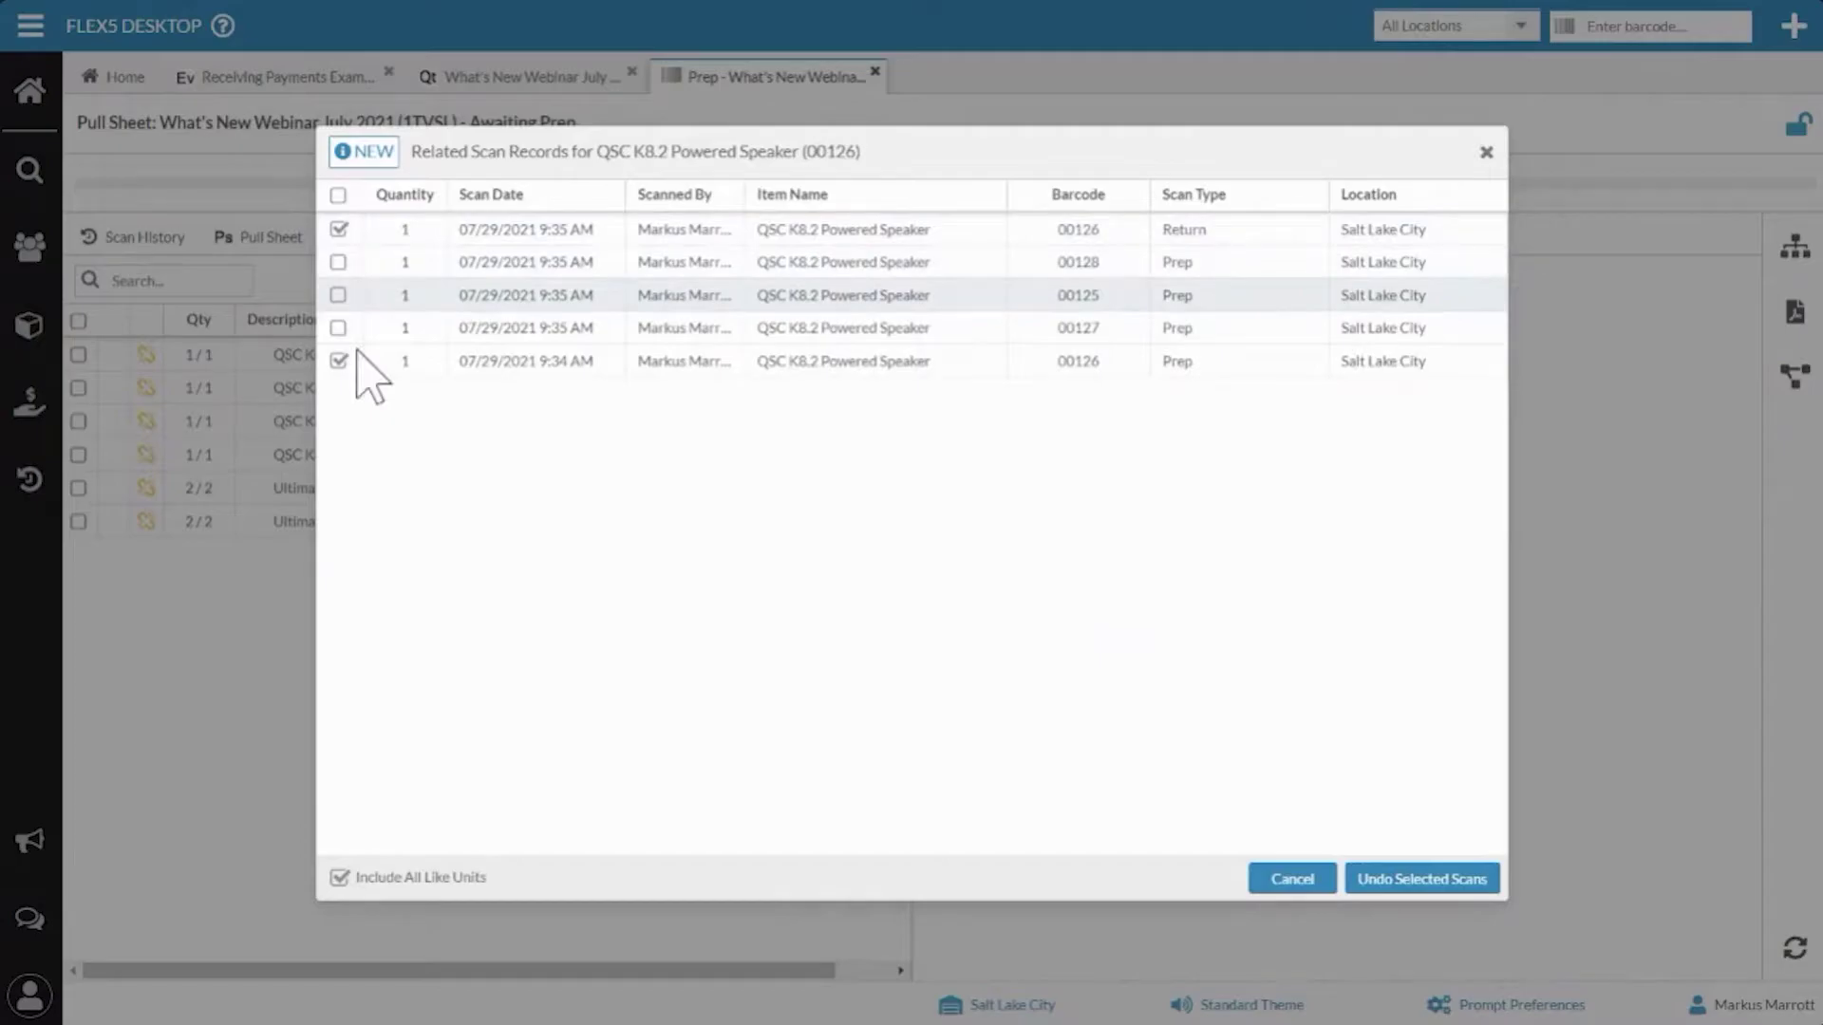
{"action": "left_click", "coordinate": [338, 362]}
{"action": "left_click", "coordinate": [339, 229]}
{"action": "left_click", "coordinate": [1282, 882]}
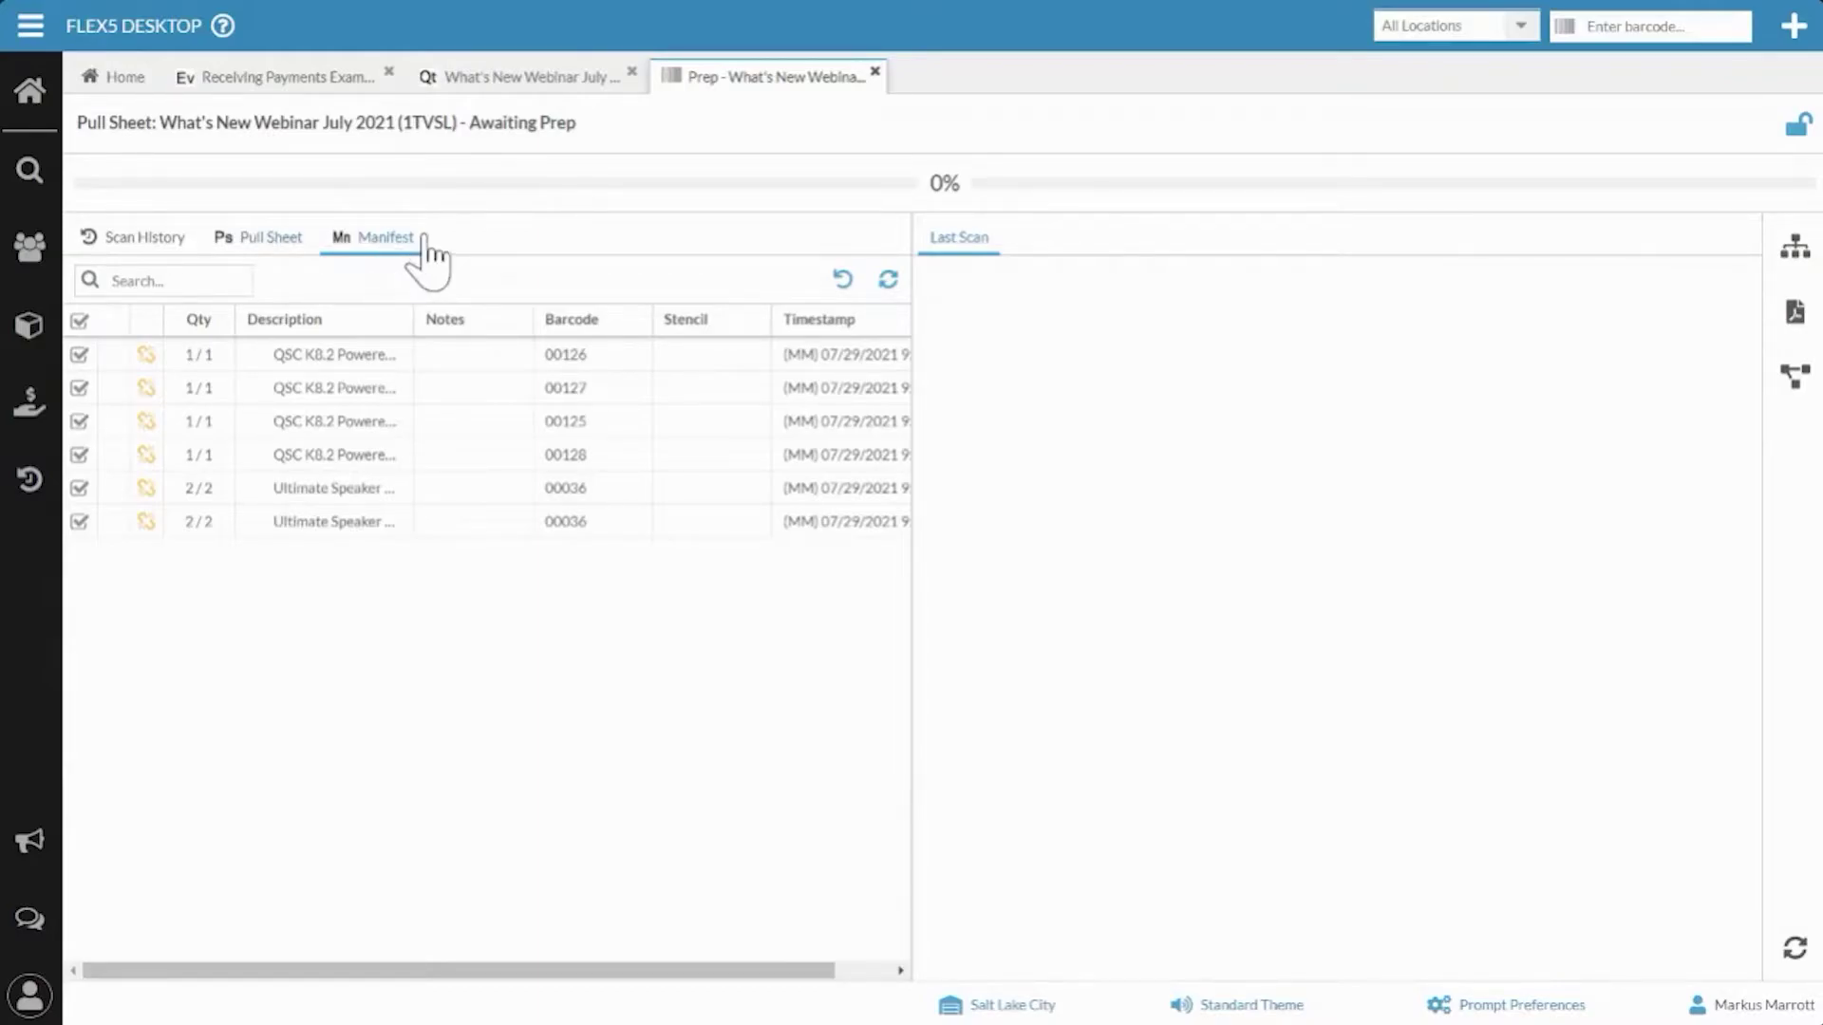
Bulk undo all selected manifest scans with their downstream scan records, agreeing to the bulk undo warning.
{"action": "left_click", "coordinate": [842, 279]}
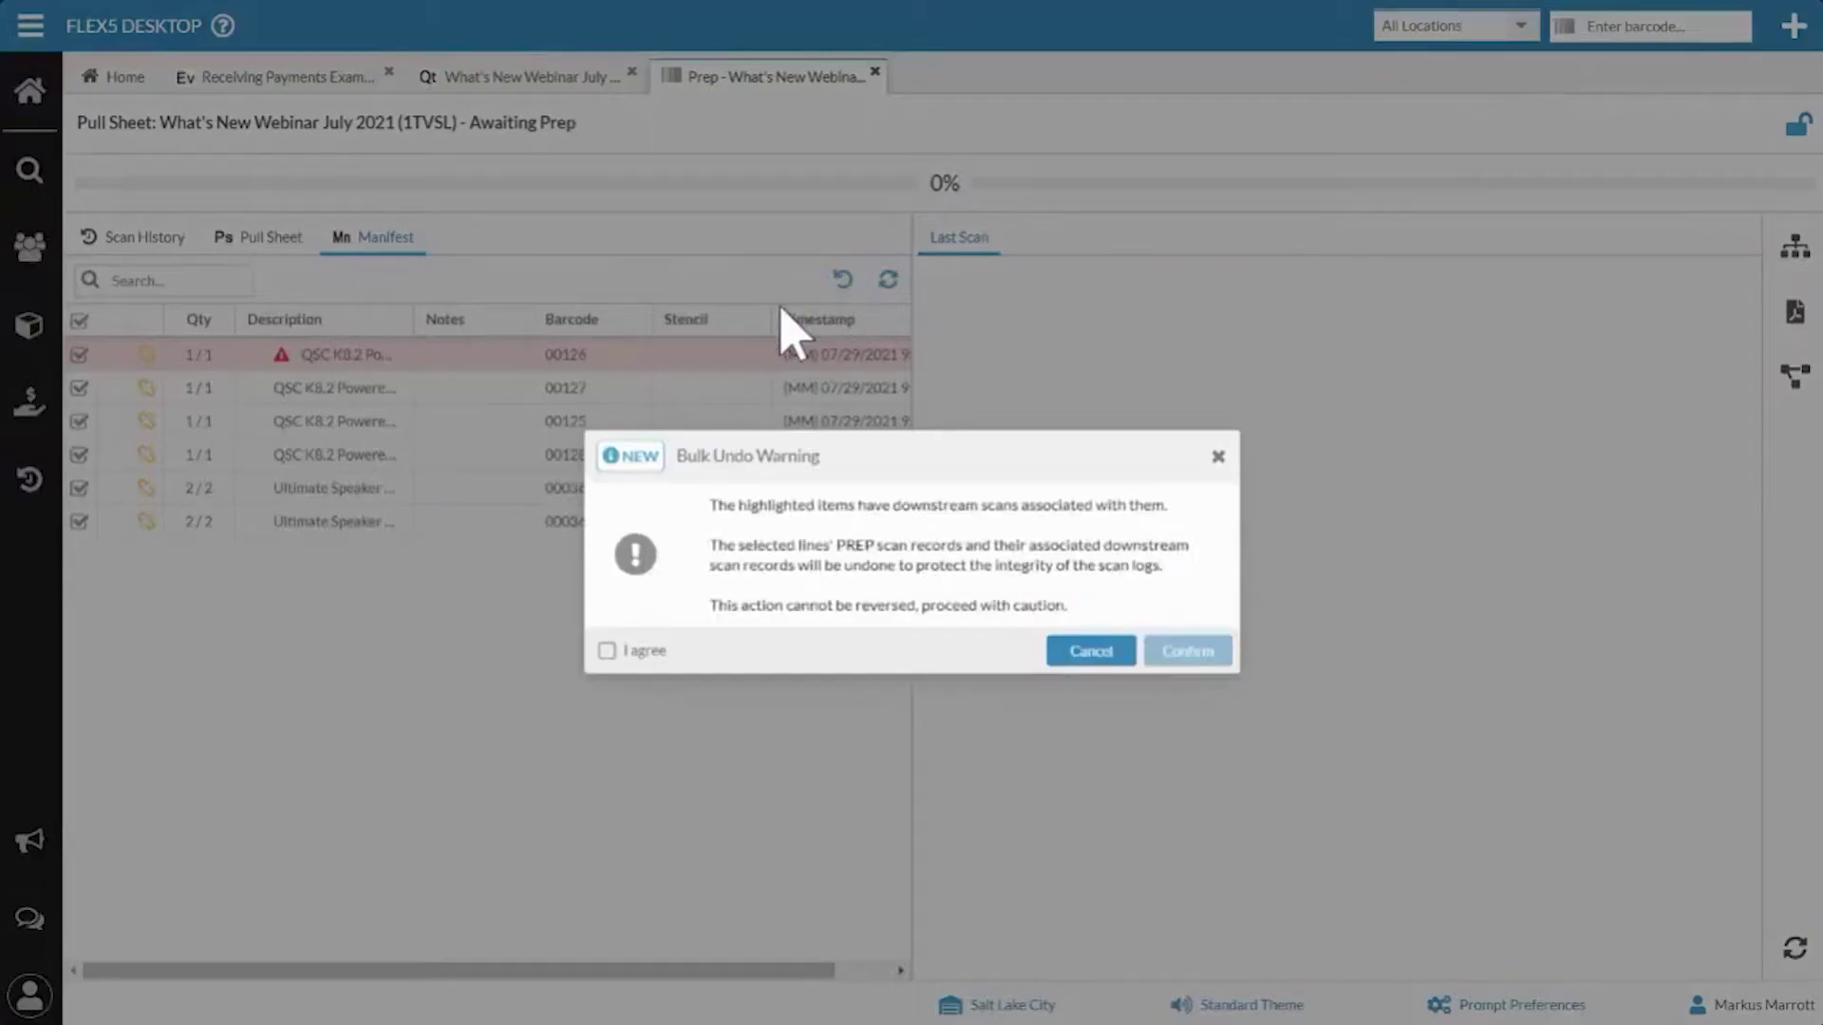
{"action": "mouse_move", "coordinate": [928, 452]}
{"action": "left_mouse_down"}
{"action": "mouse_move", "coordinate": [773, 509]}
{"action": "mouse_move", "coordinate": [940, 444]}
{"action": "left_mouse_up"}
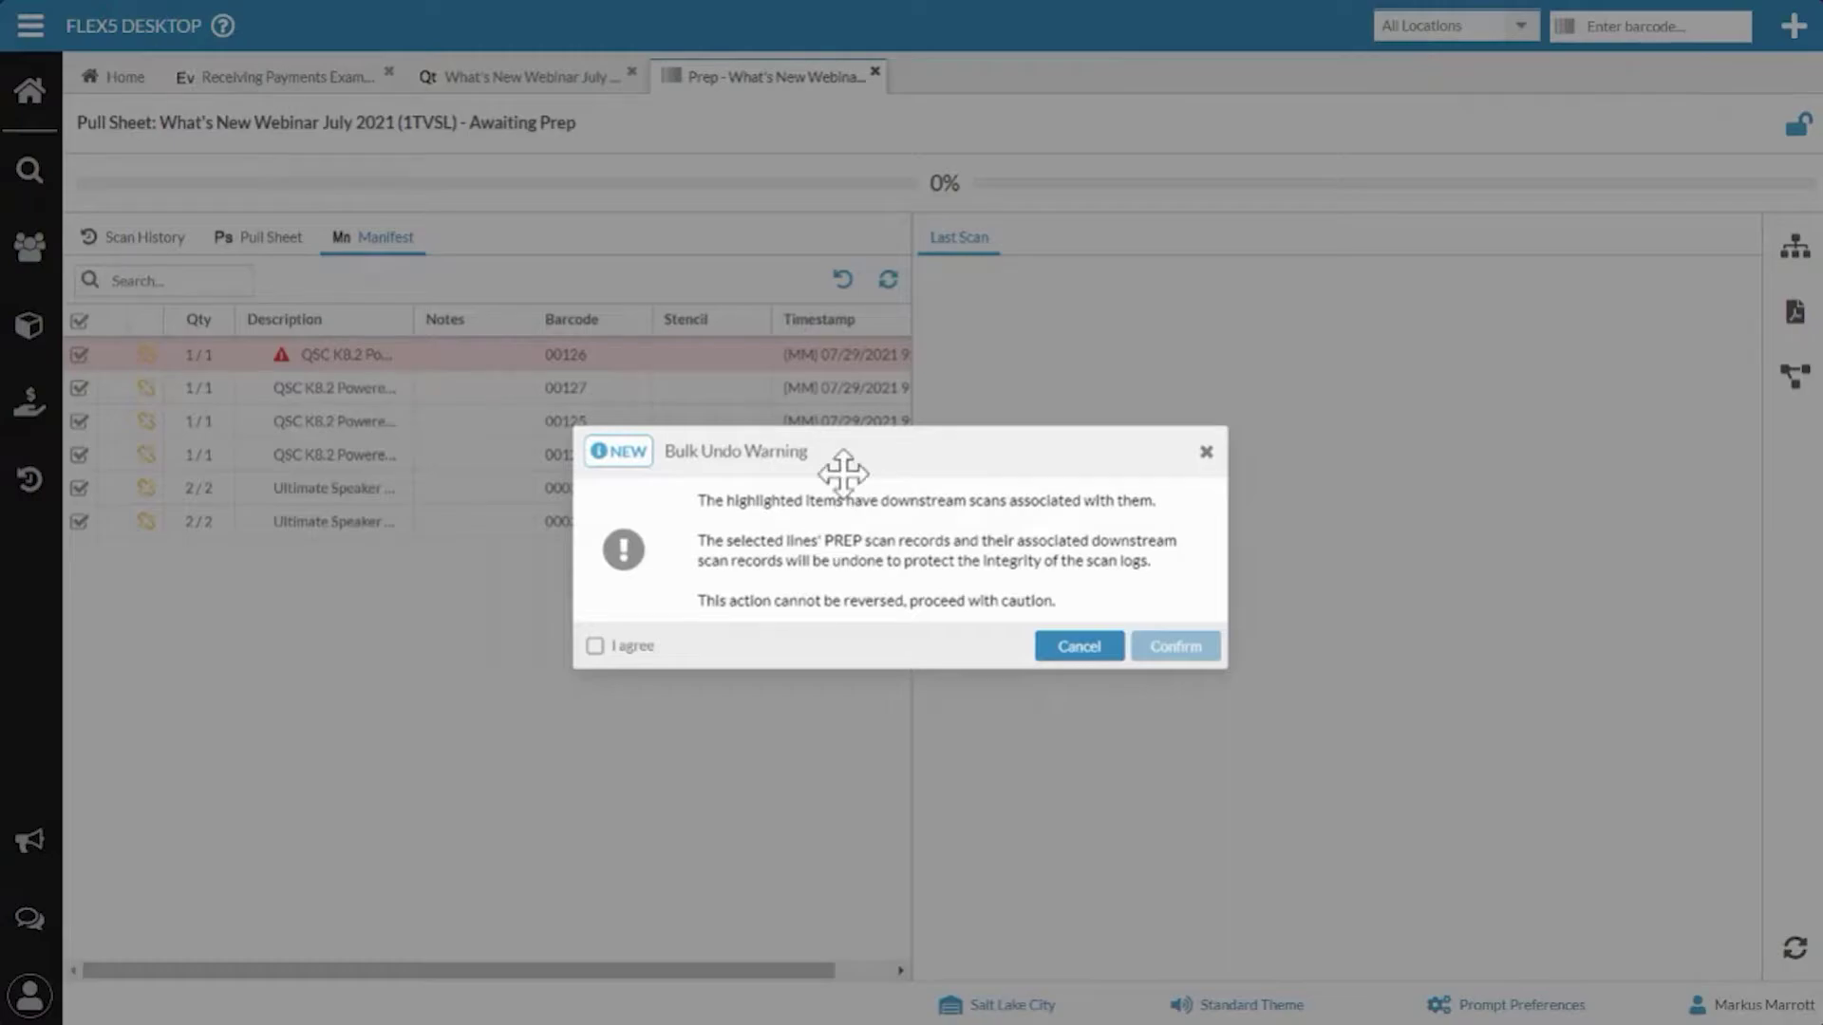
{"action": "left_click_drag", "start_coordinate": [863, 460], "coordinate": [860, 425]}
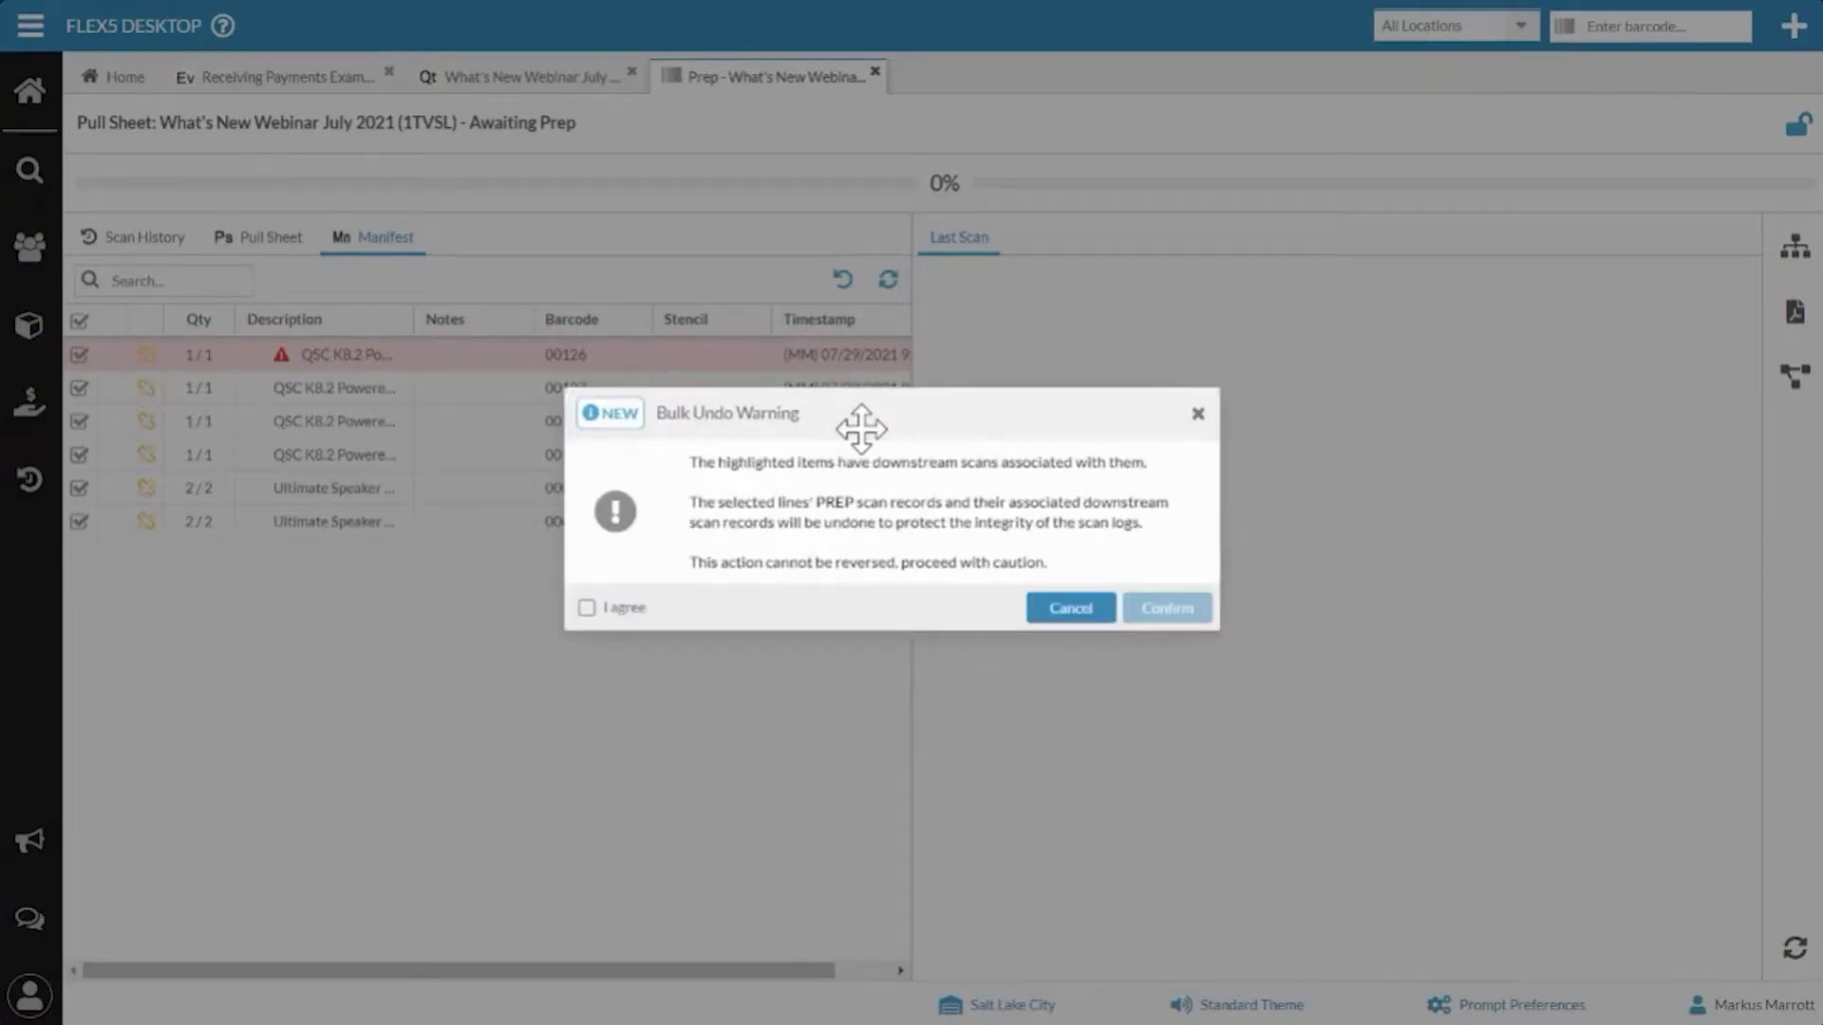
{"action": "left_click", "coordinate": [585, 608]}
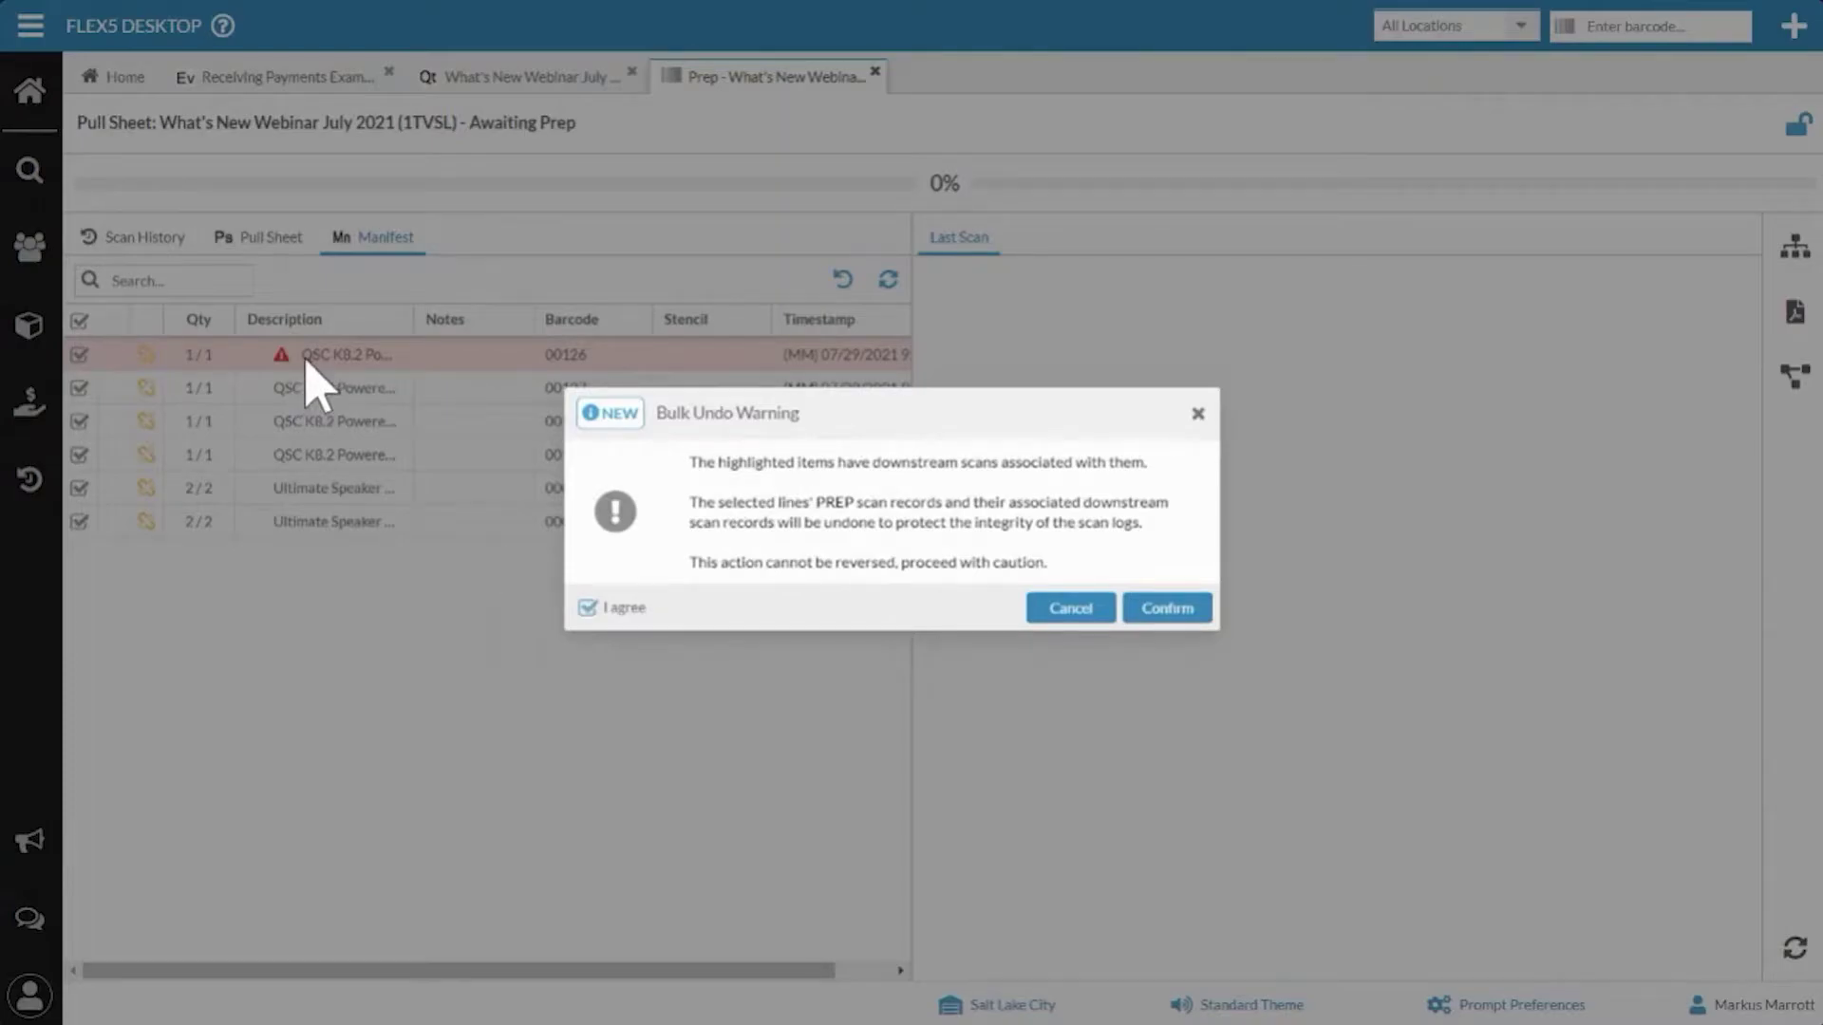
{"action": "left_click", "coordinate": [1168, 609]}
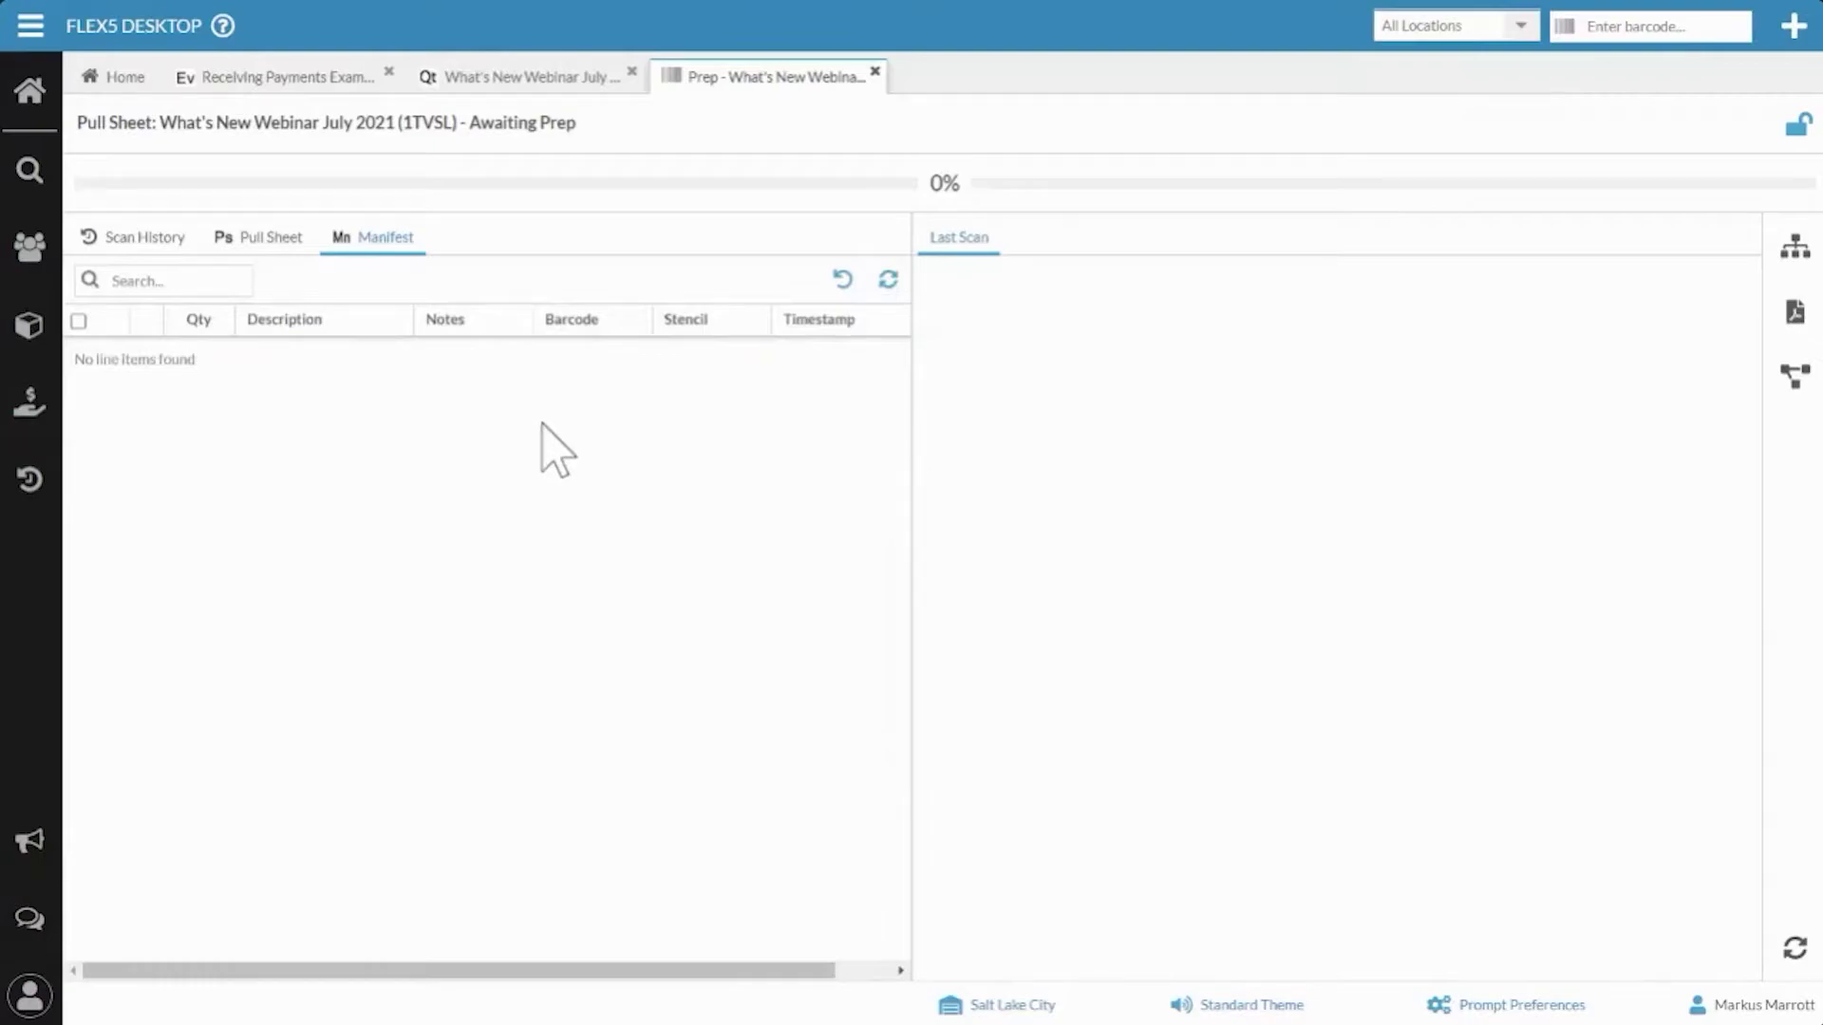
Look up barcode 00126 from the Home view and show the scan log of that unit.
{"action": "left_click", "coordinate": [118, 76]}
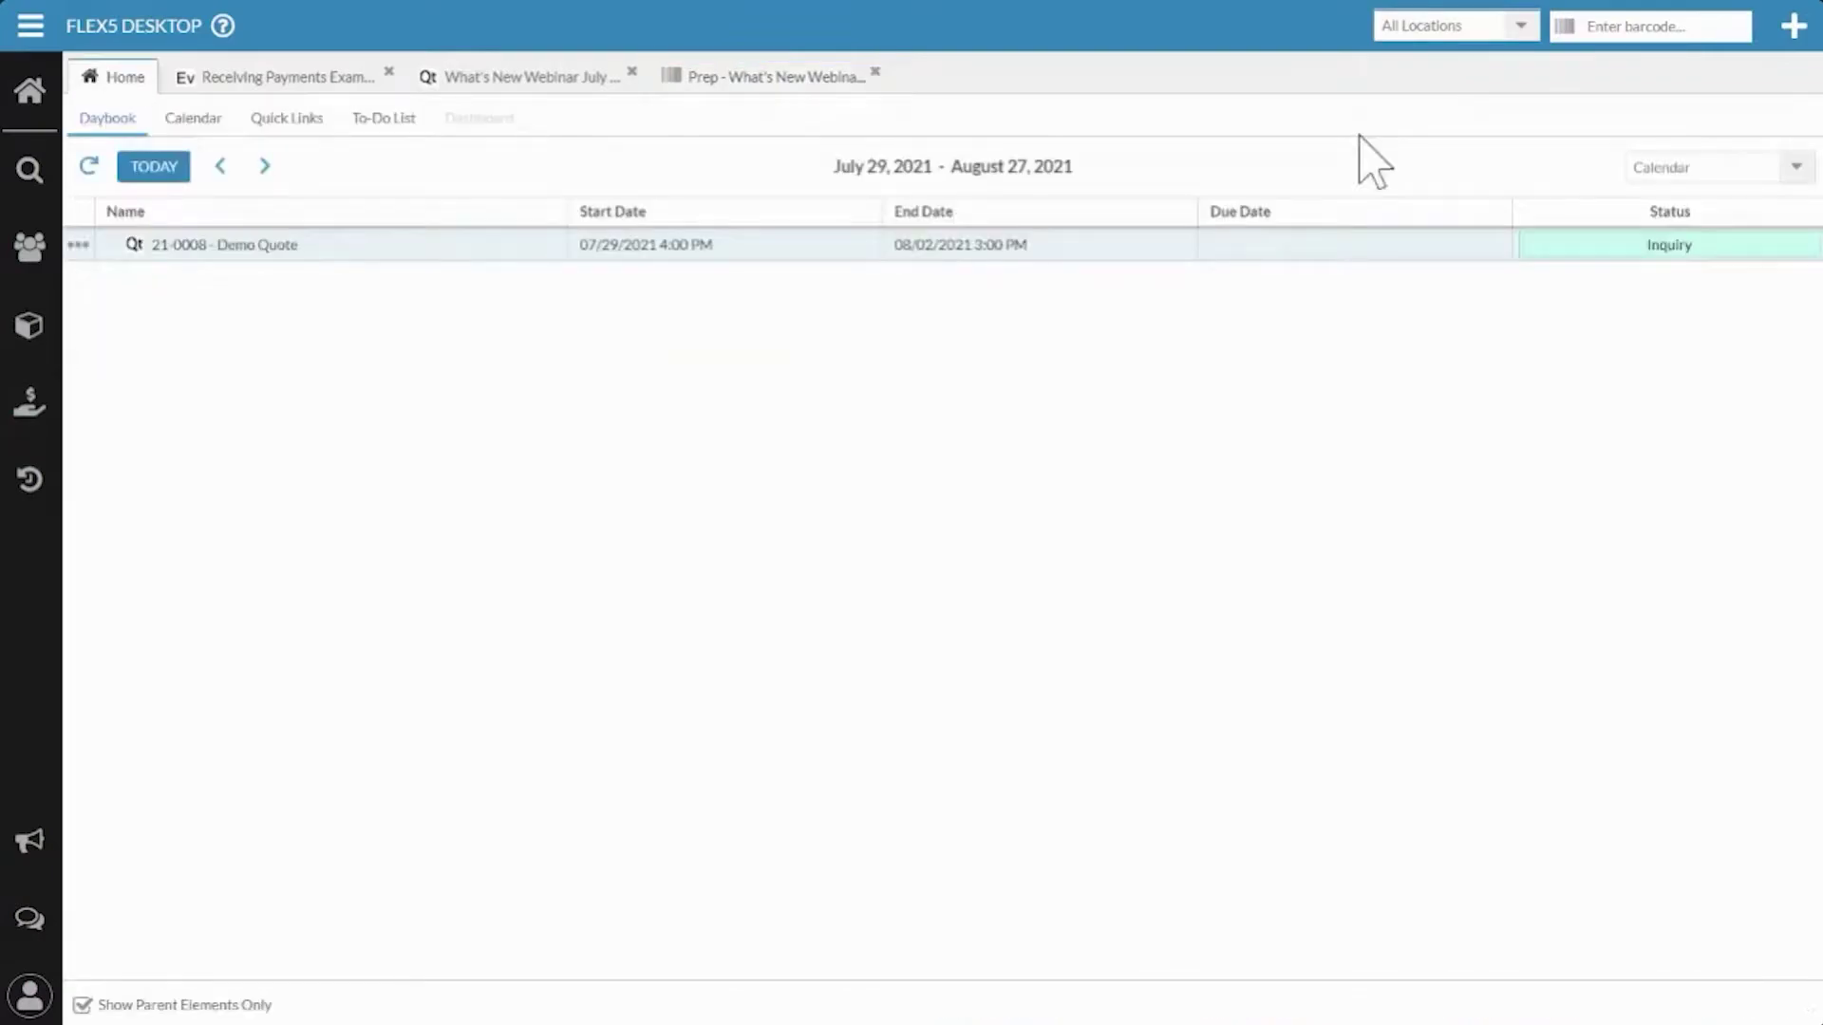
{"action": "left_click", "coordinate": [1599, 28]}
{"action": "type", "text": "001"}
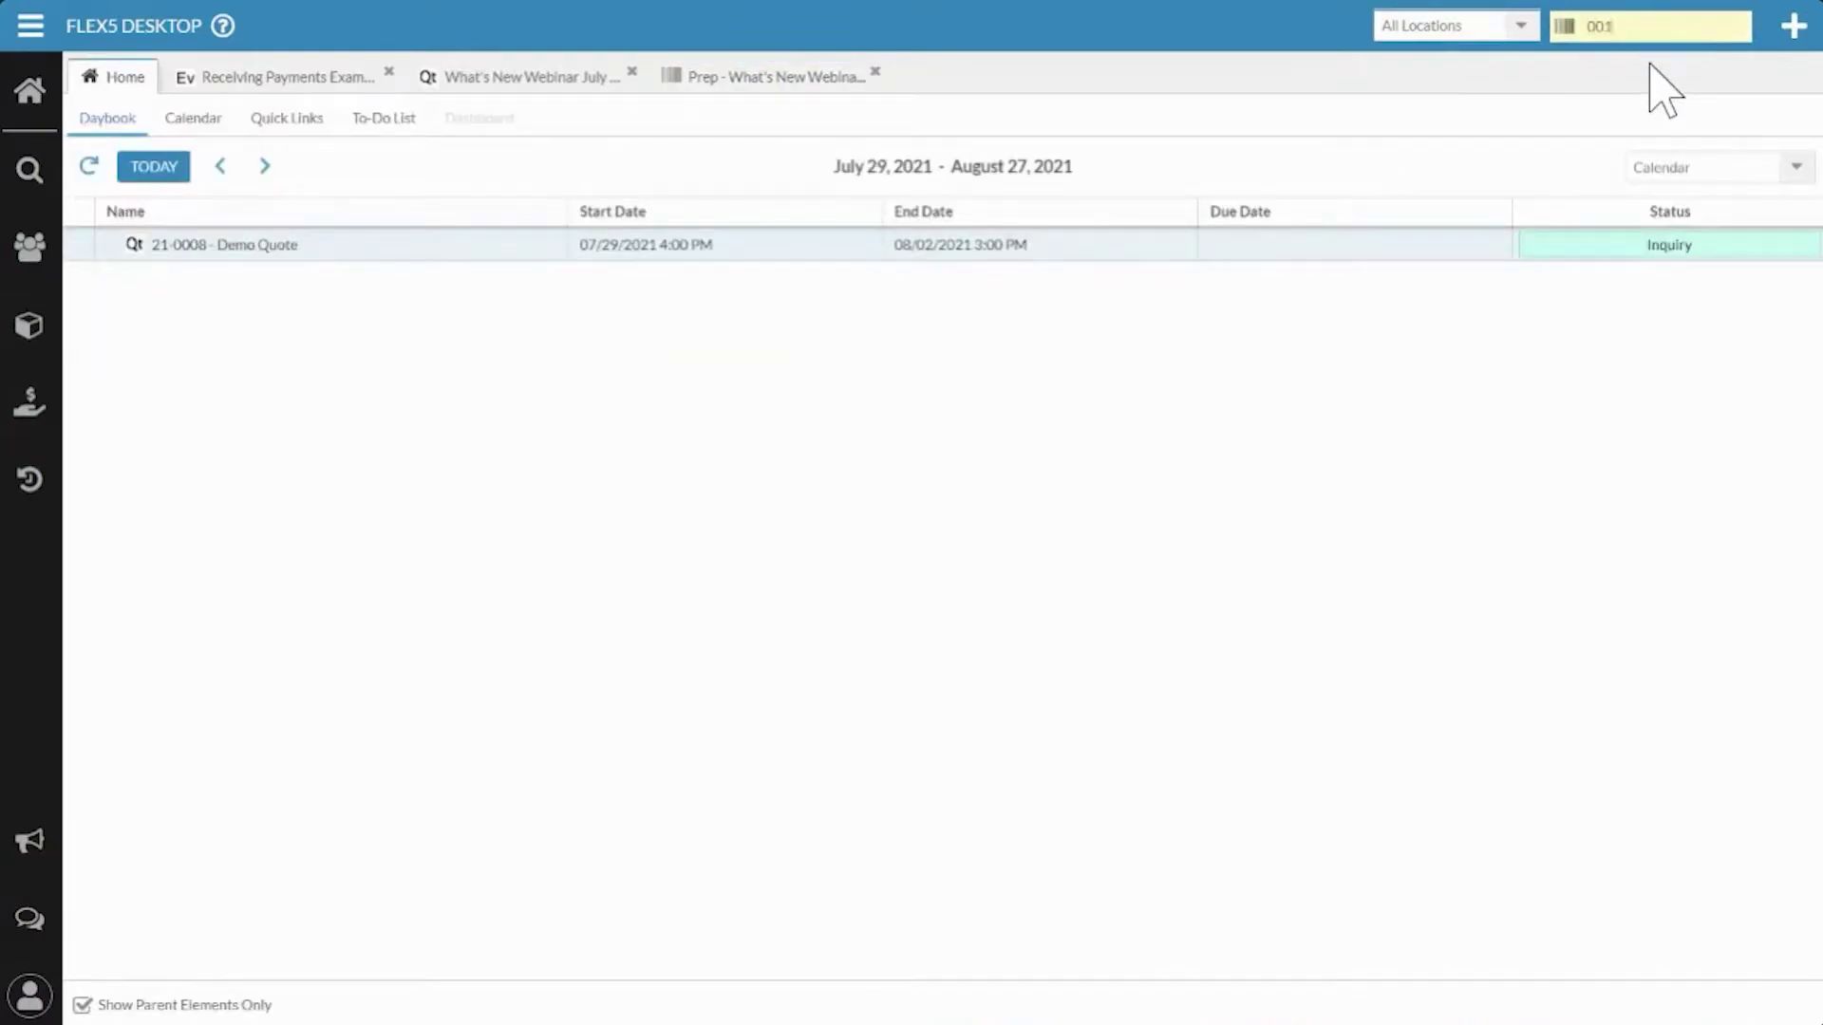
{"action": "type", "text": "26"}
{"action": "key", "text": "Return"}
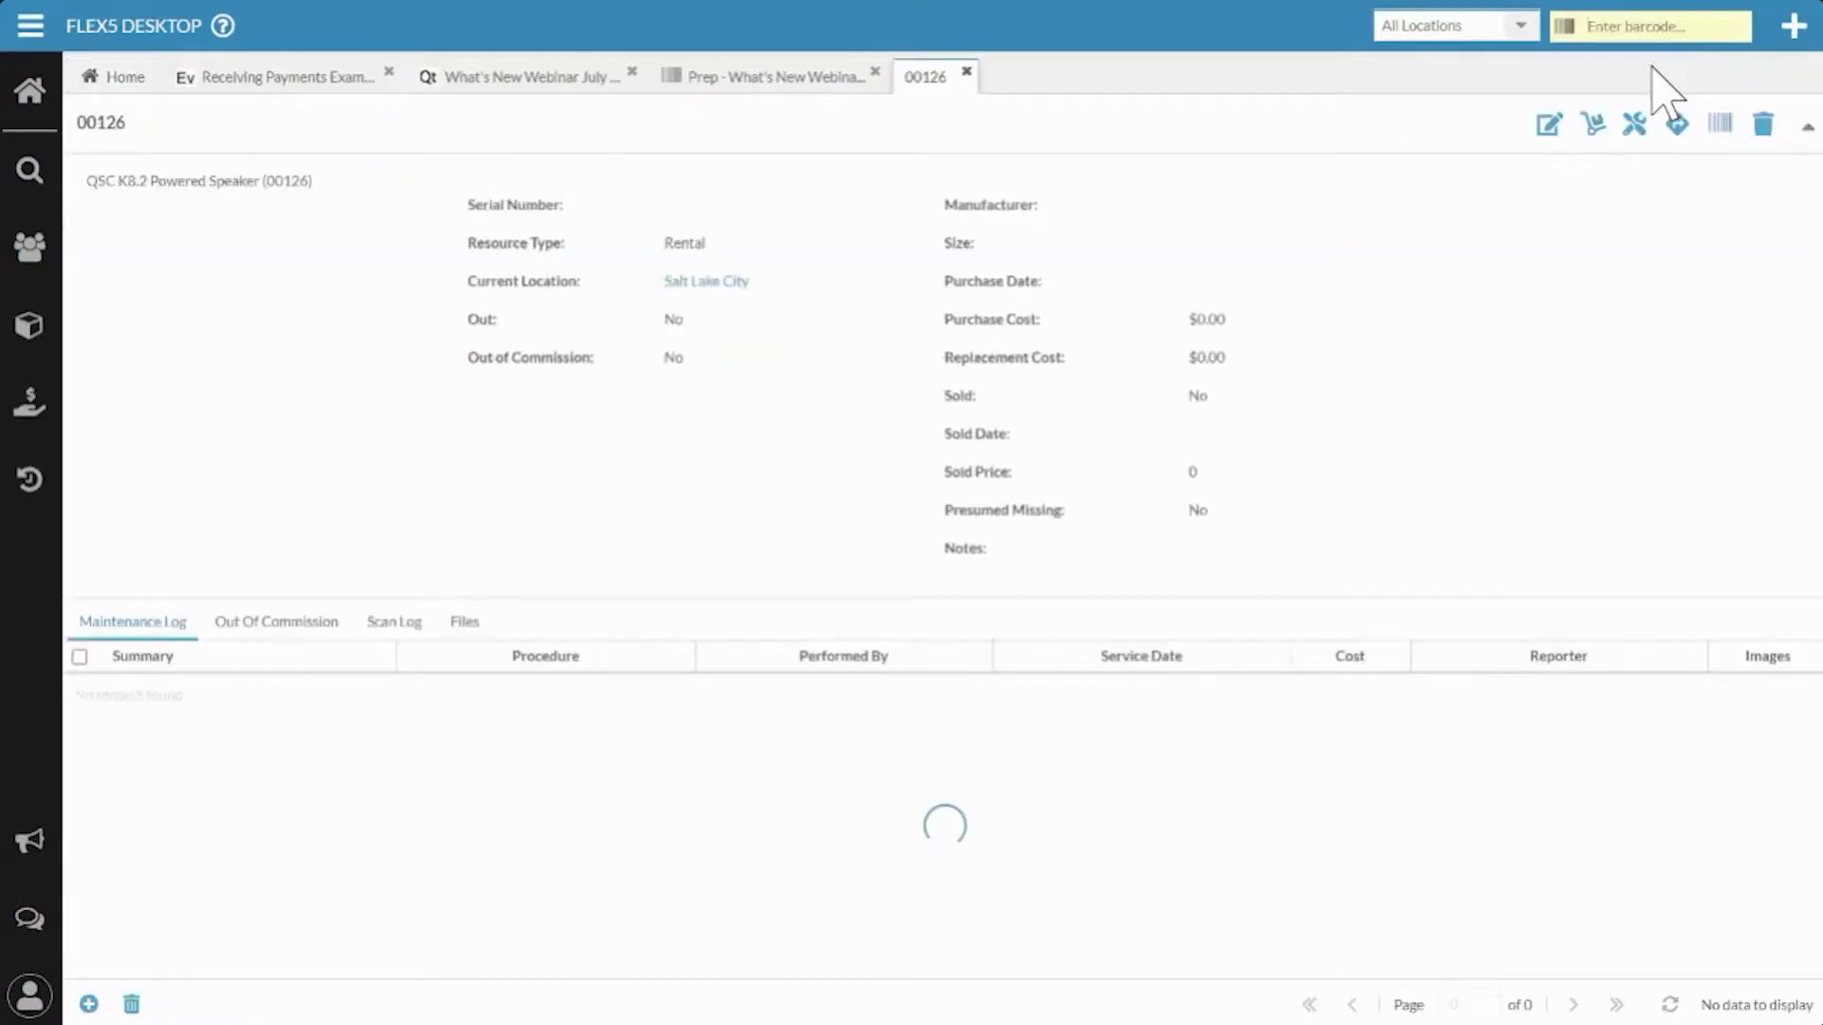
{"action": "left_click", "coordinate": [394, 626]}
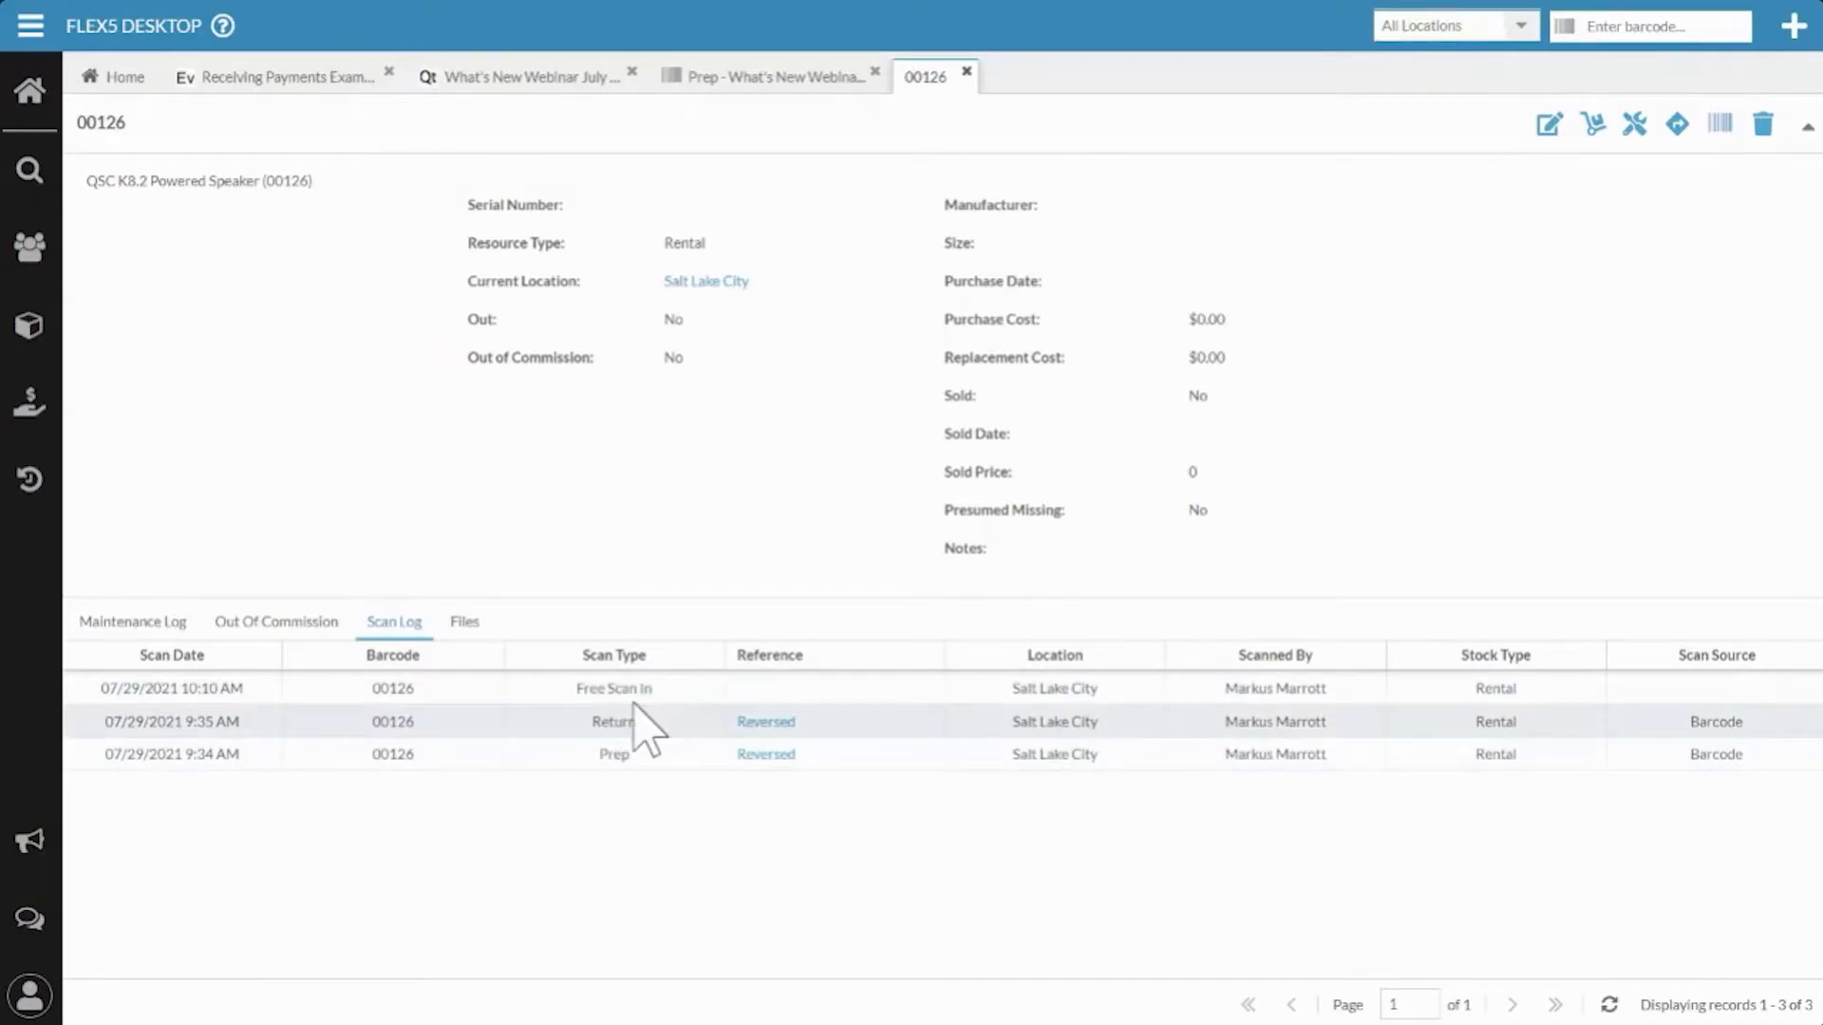
Check the Prep view's pull sheet, manifest and scan history, and close both the Prep view and the 00126 record.
{"action": "left_click", "coordinate": [771, 95]}
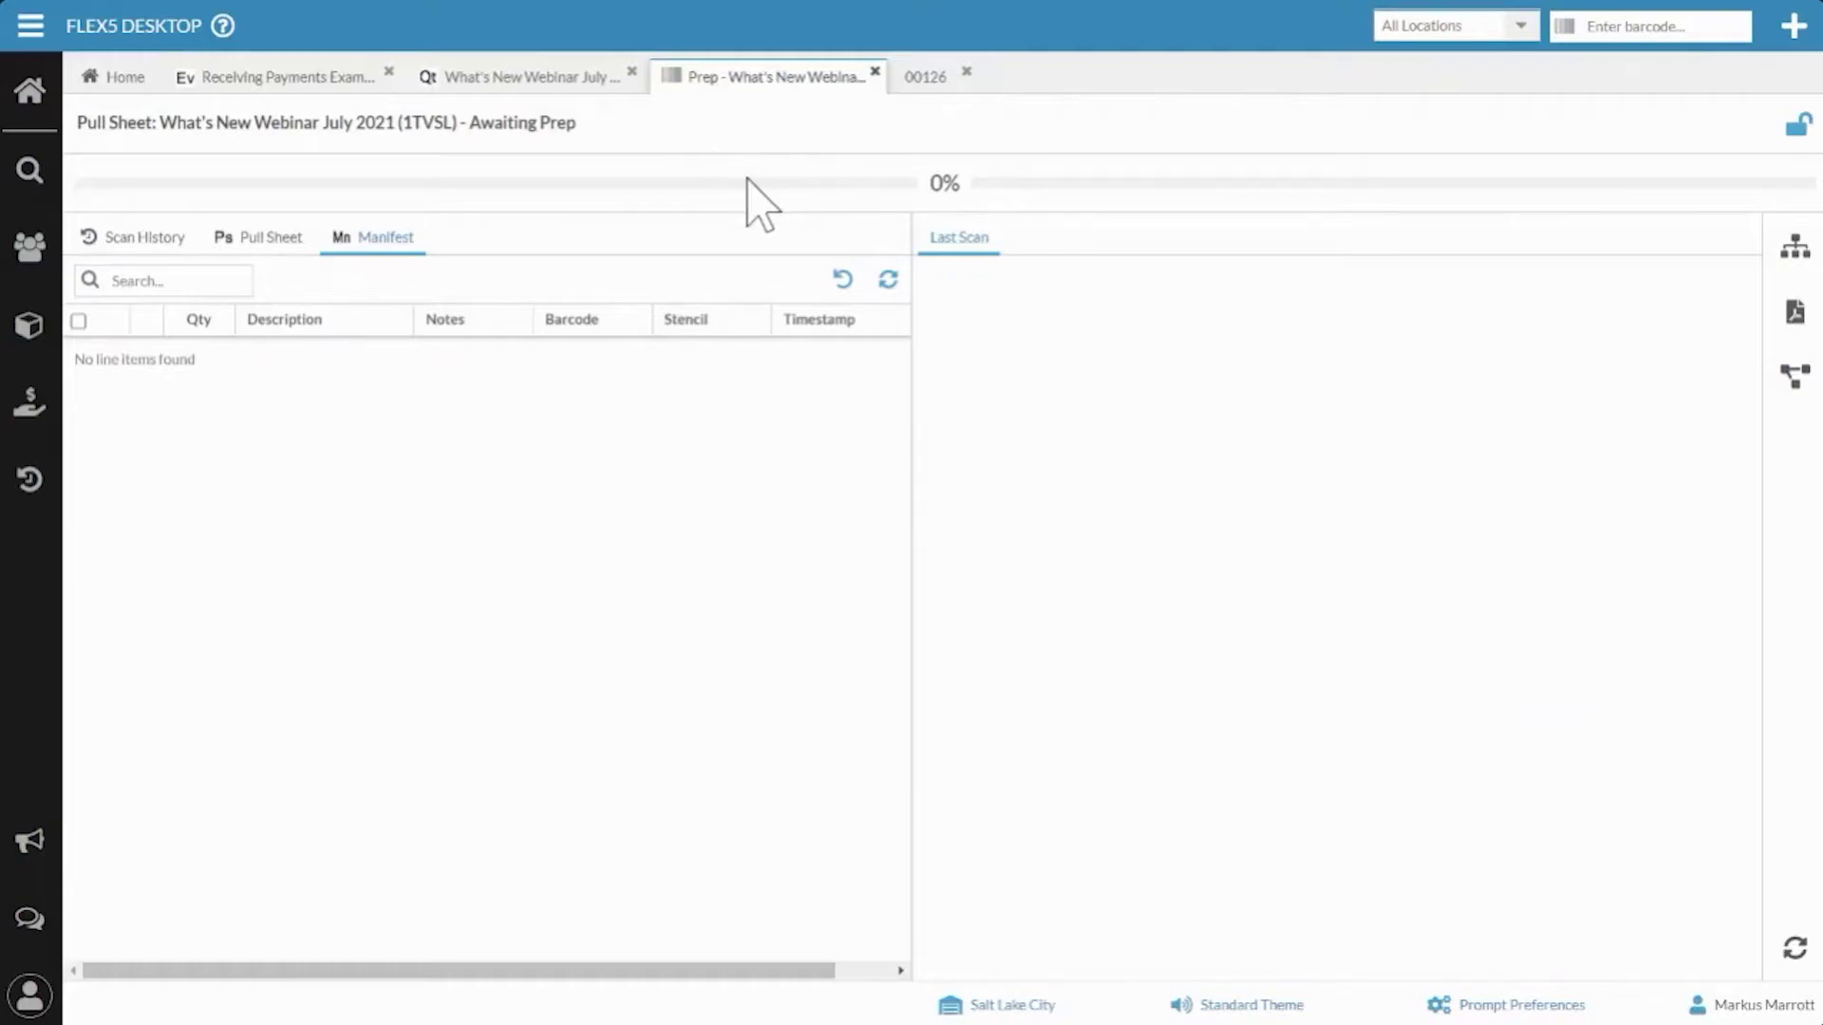
{"action": "left_click", "coordinate": [264, 242]}
{"action": "left_click", "coordinate": [387, 243]}
{"action": "left_click", "coordinate": [147, 242]}
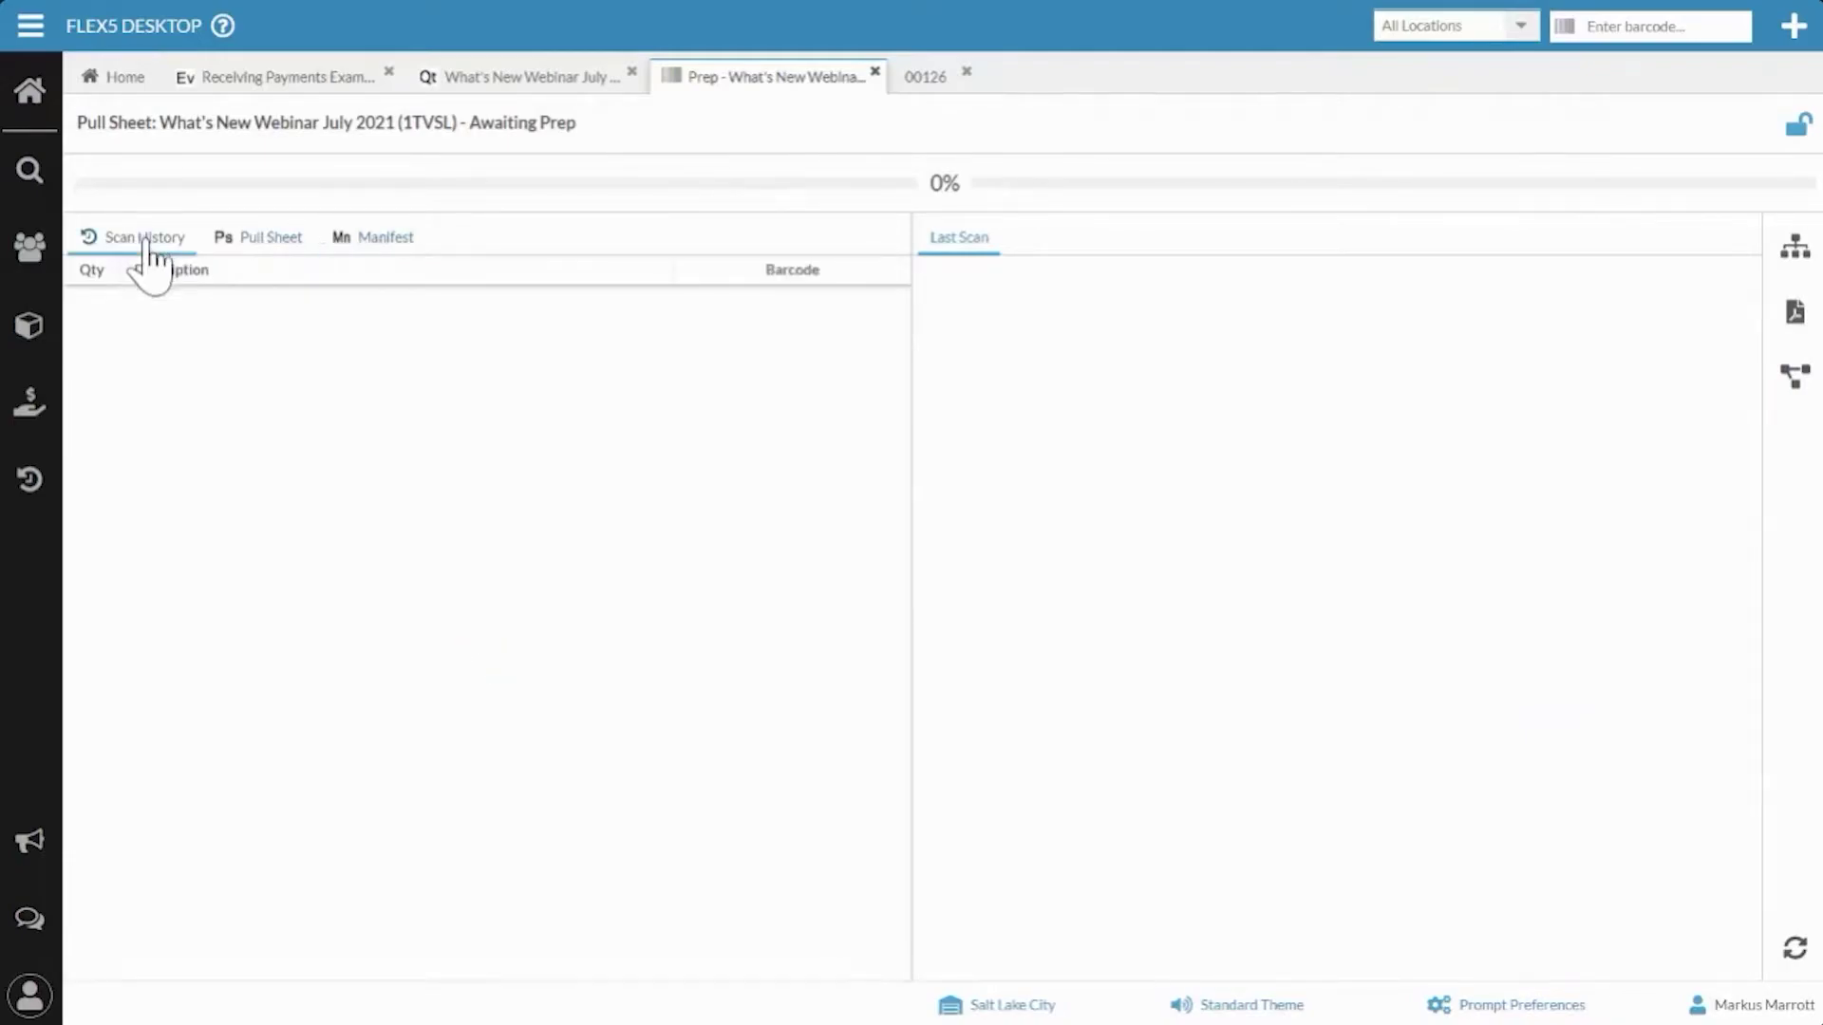
{"action": "left_click", "coordinate": [874, 73]}
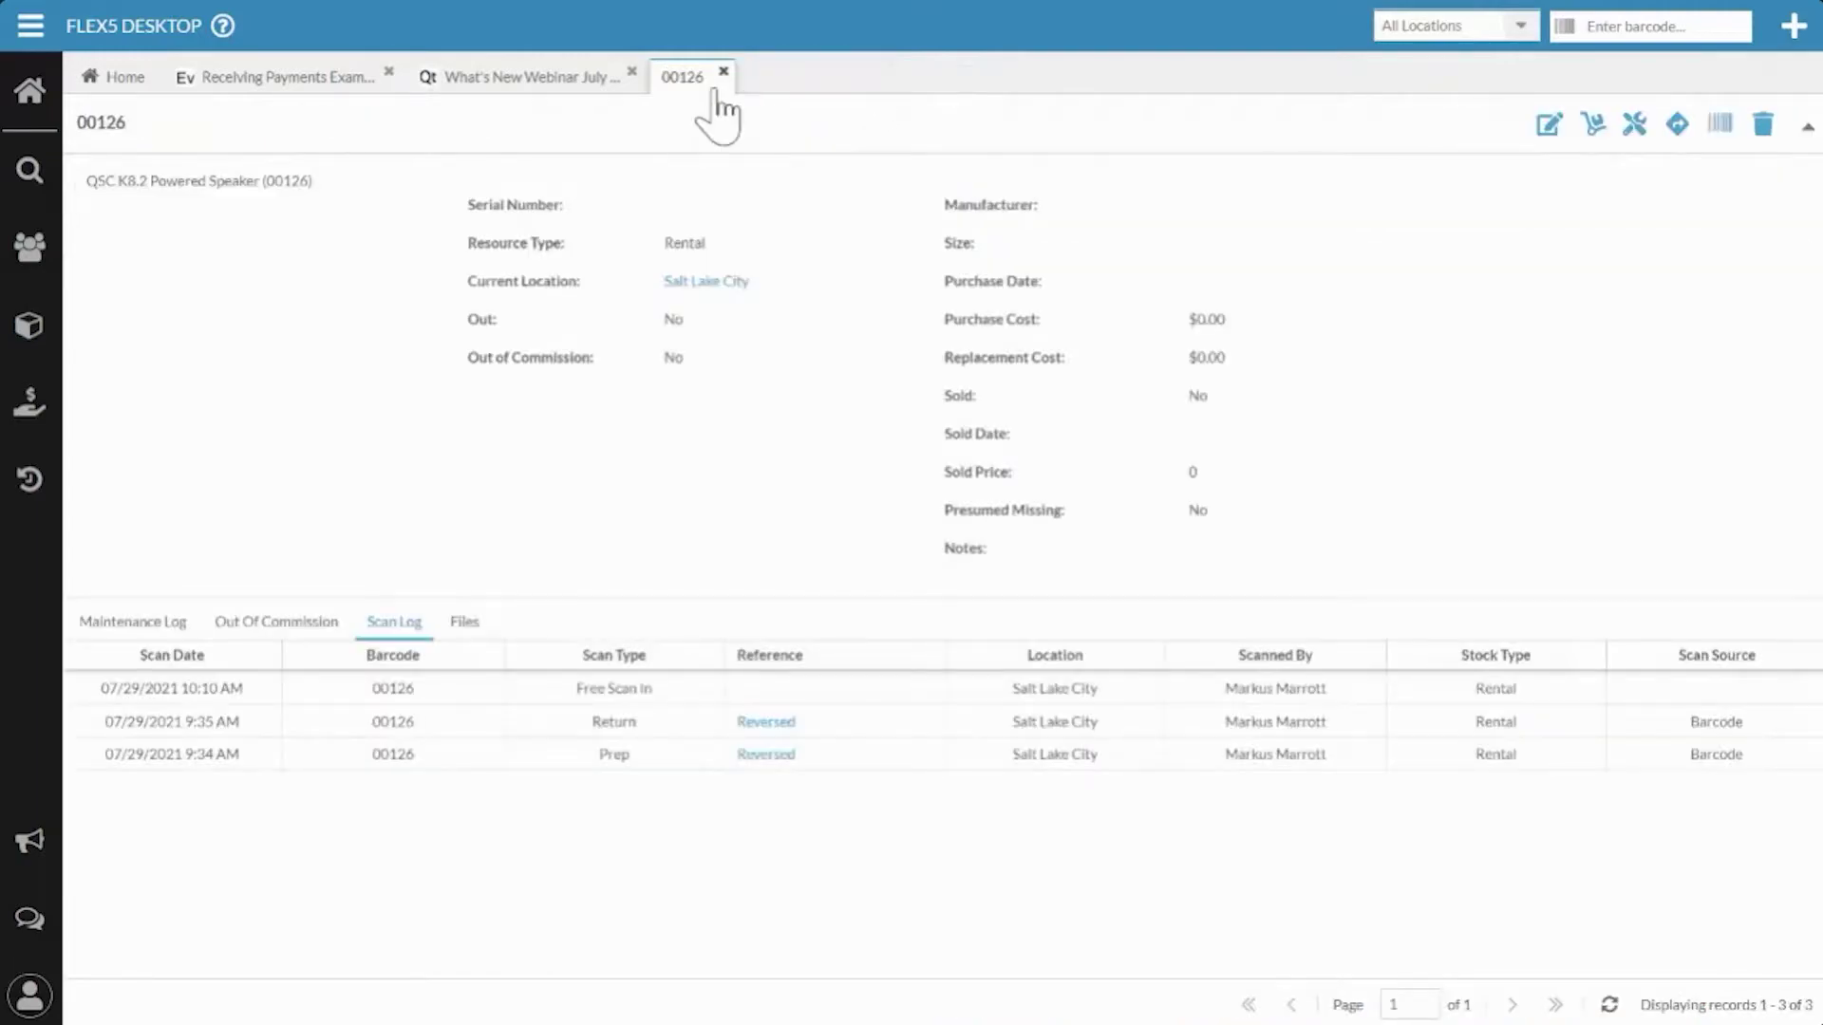
{"action": "left_click", "coordinate": [724, 73]}
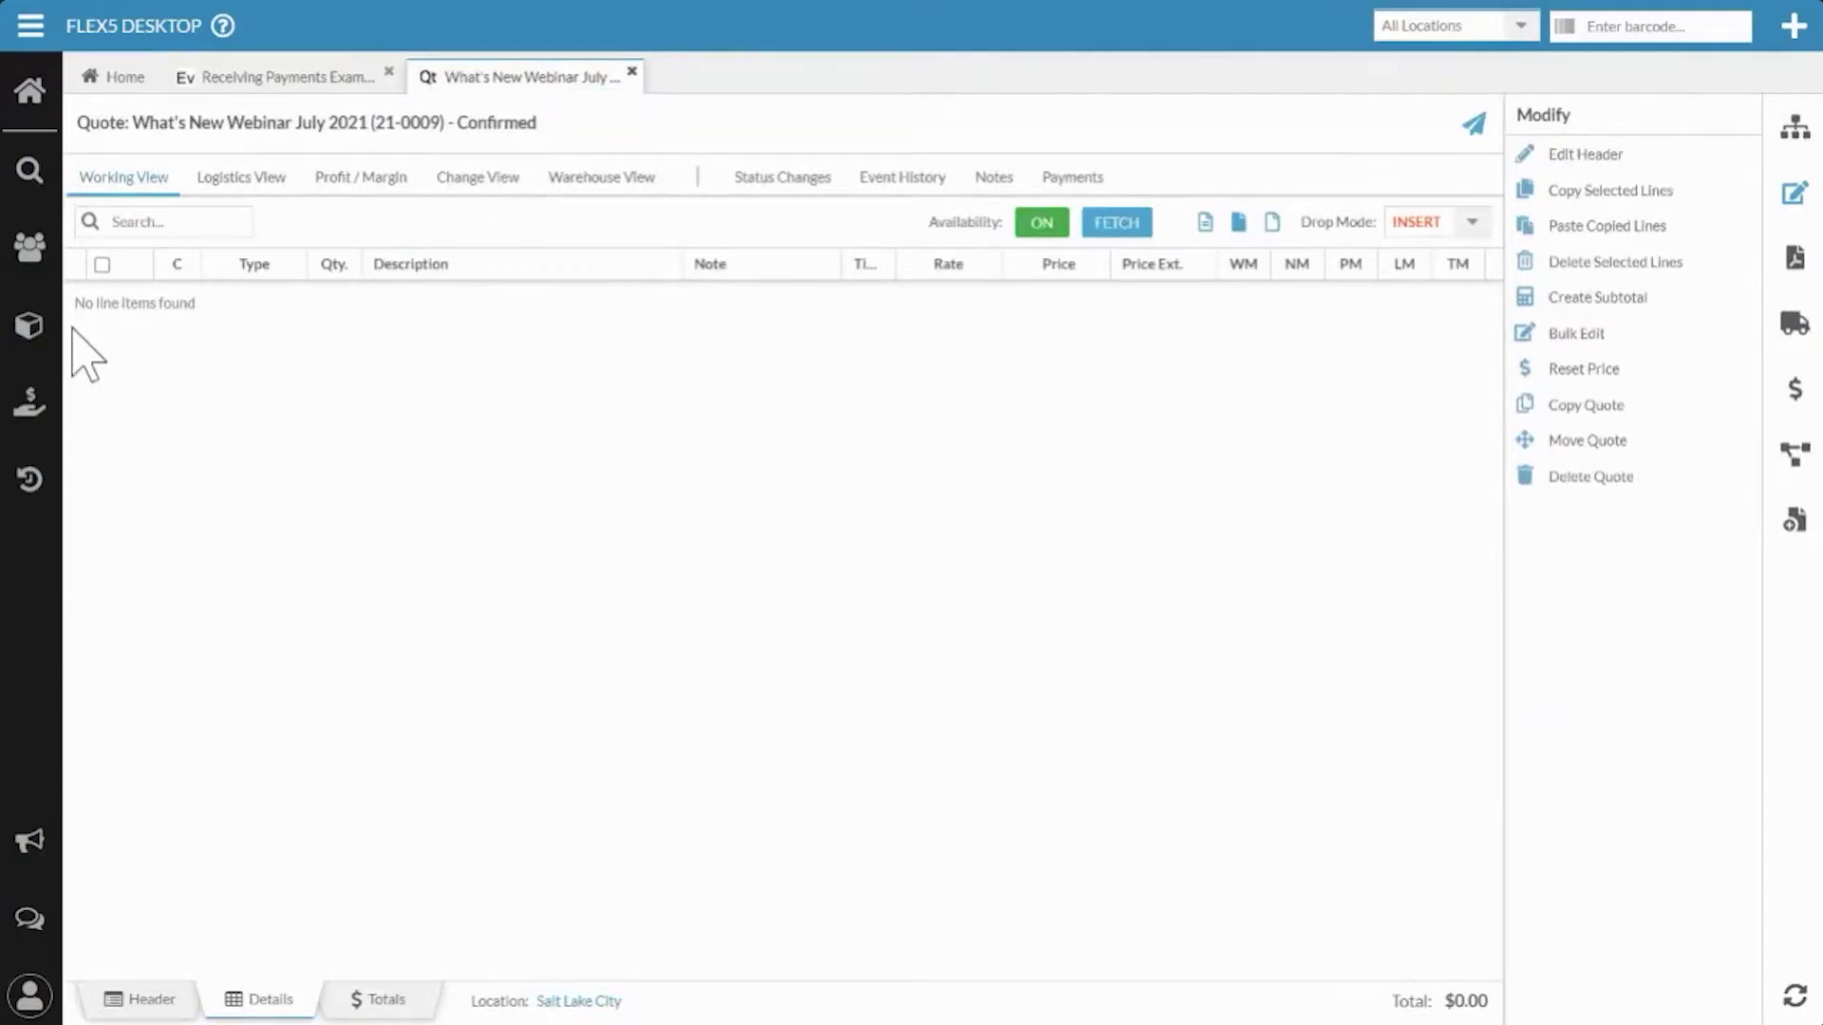
Show the inventory tree, expand Audio, Speakers and Passive, and widen the tree so the full model names fit.
{"action": "left_click", "coordinate": [30, 326]}
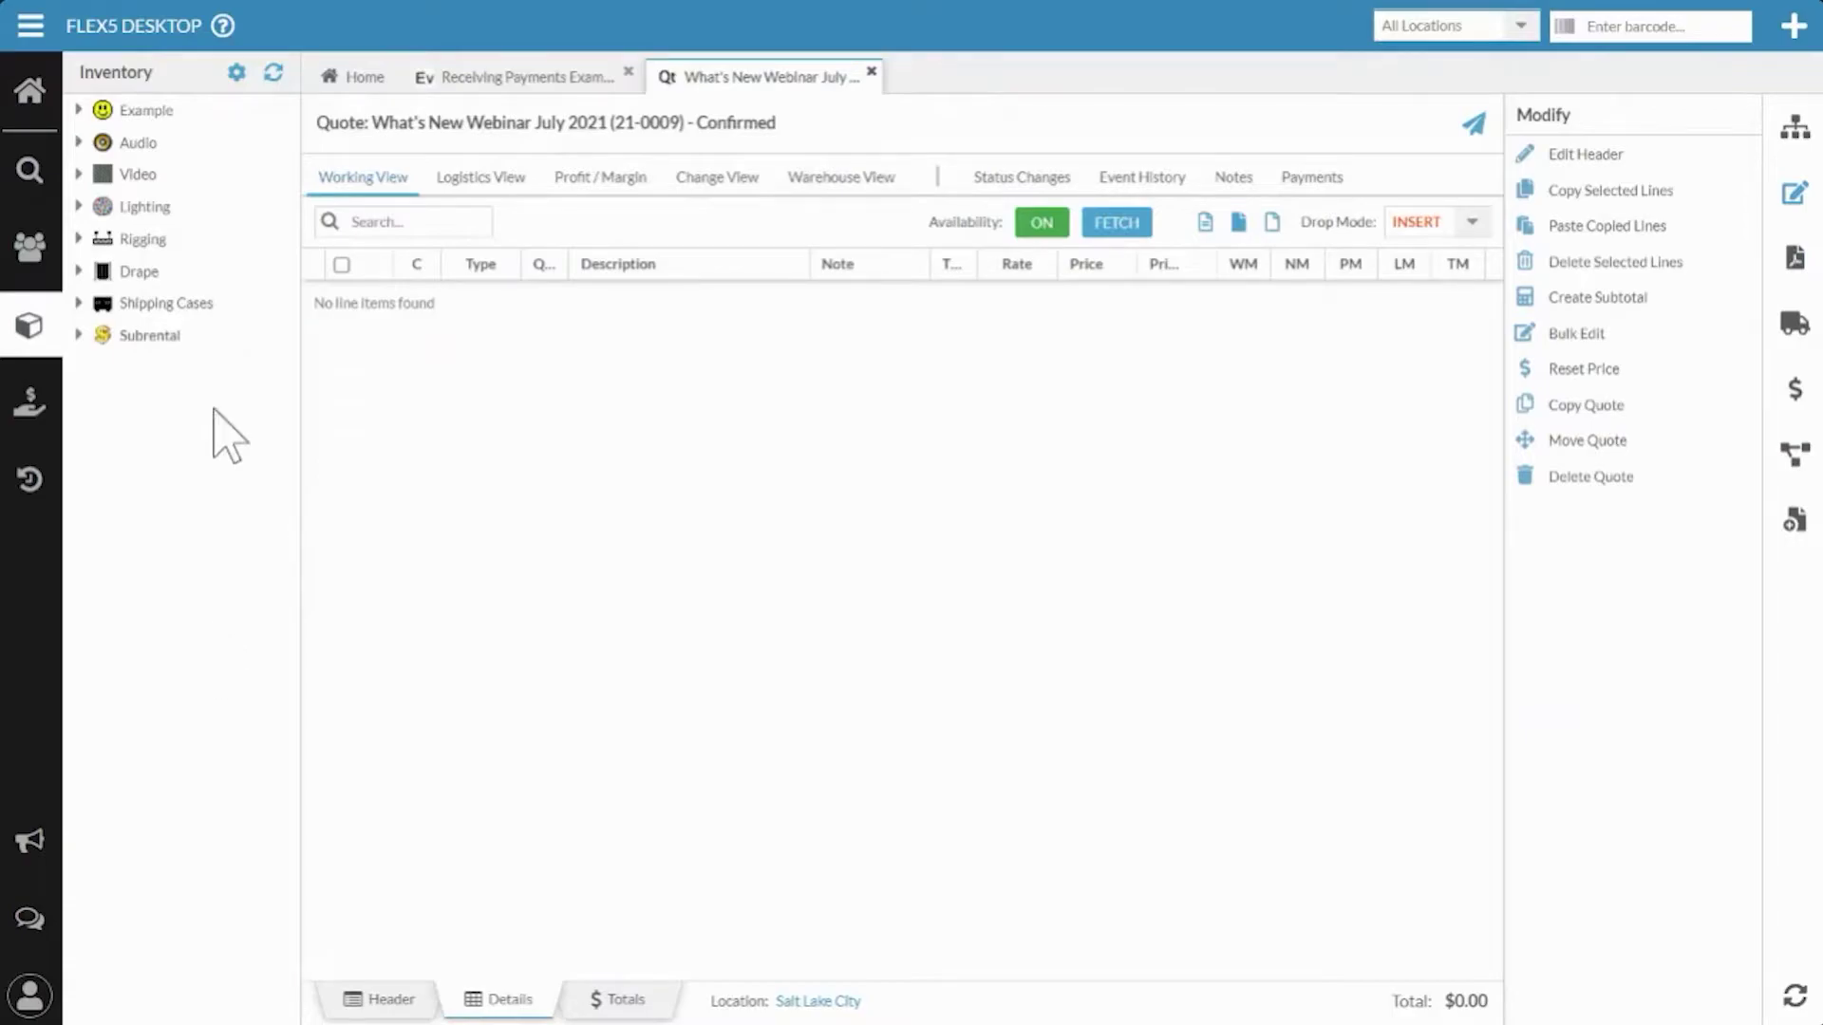
{"action": "left_click", "coordinate": [82, 145]}
{"action": "left_click", "coordinate": [103, 206]}
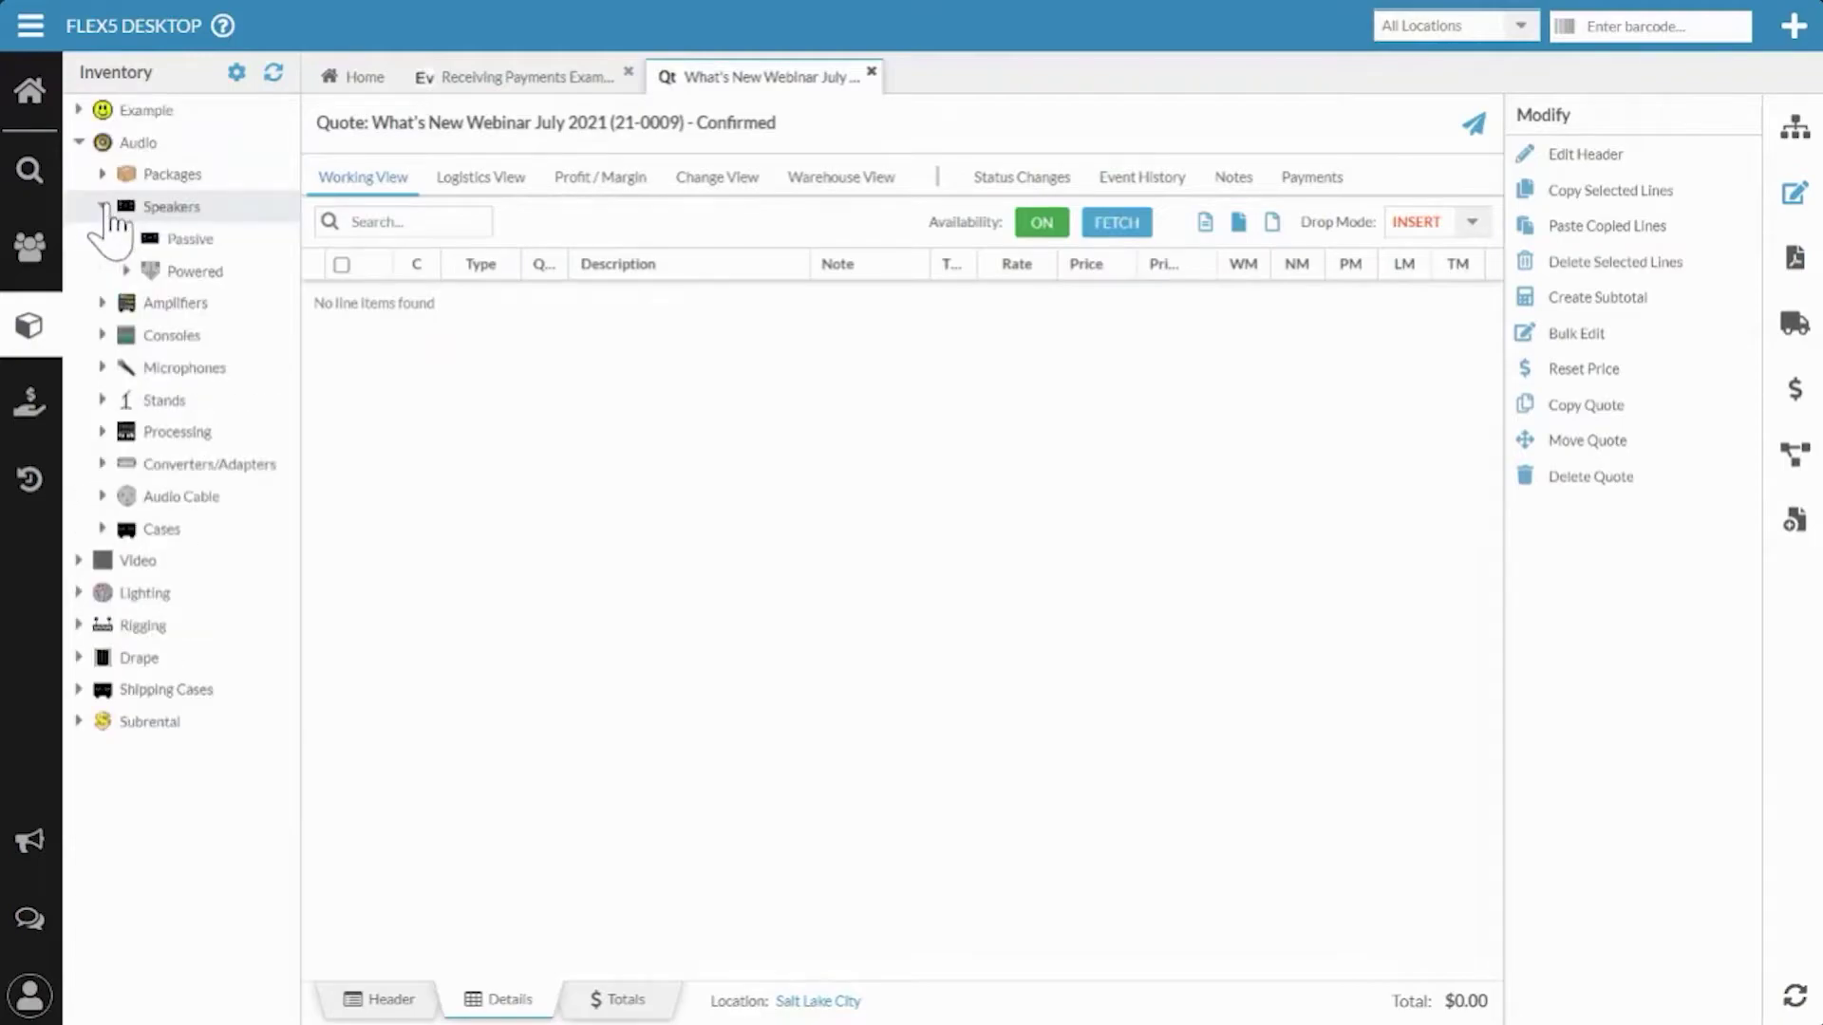
{"action": "left_click", "coordinate": [126, 238]}
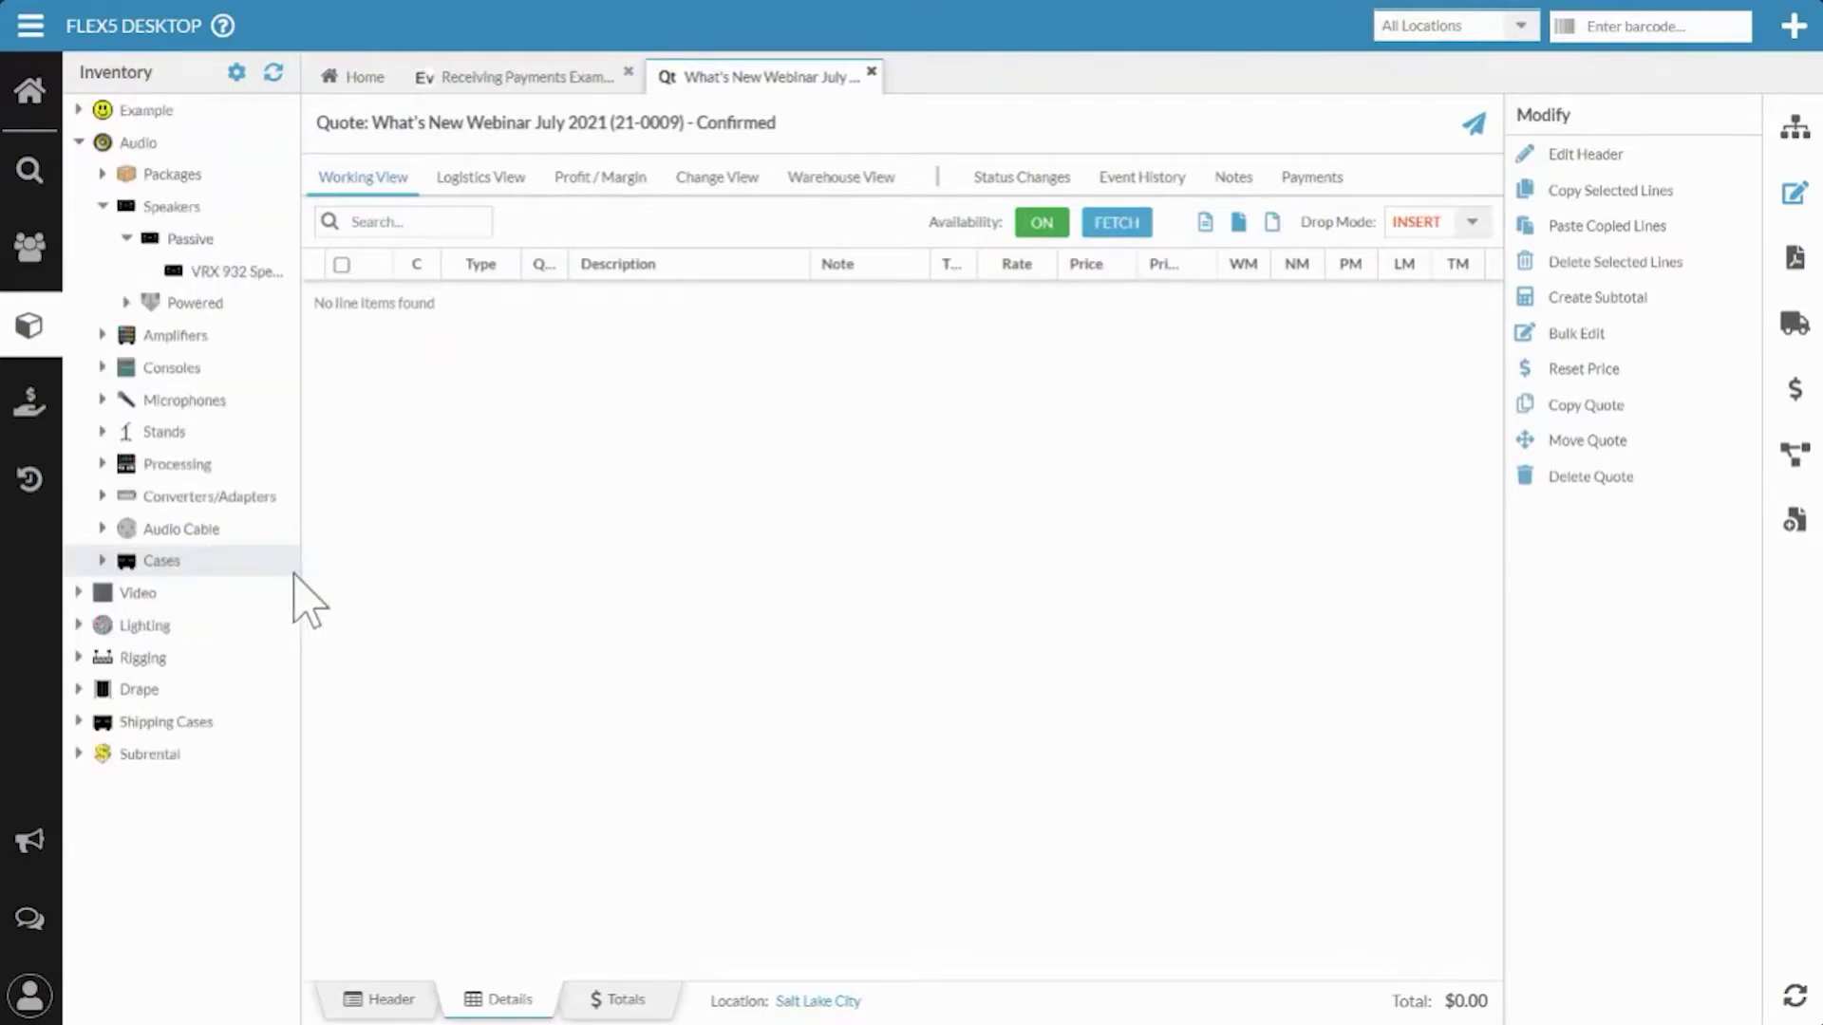
{"action": "left_click_drag", "start_coordinate": [300, 572], "coordinate": [408, 581]}
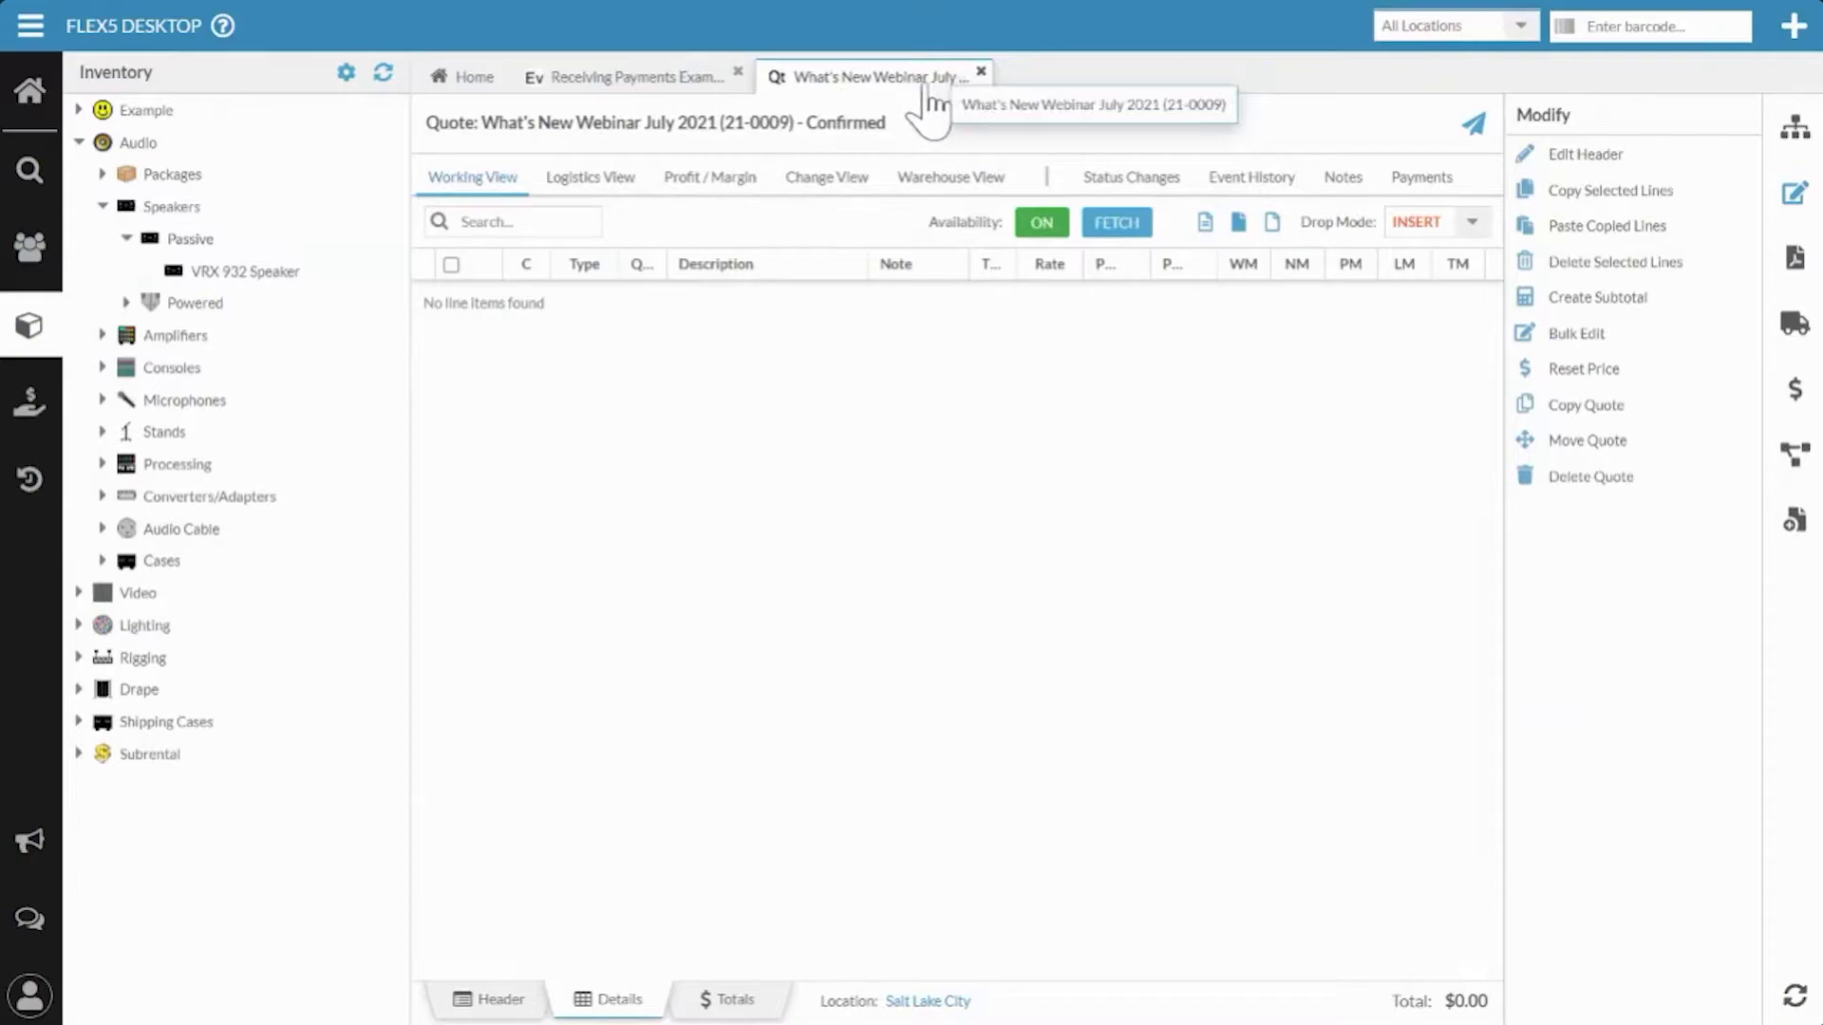
View the availability of the VRX 932 Speaker, both on hand and for the open What's New Webinar July 2021 quote.
{"action": "right_click", "coordinate": [234, 276]}
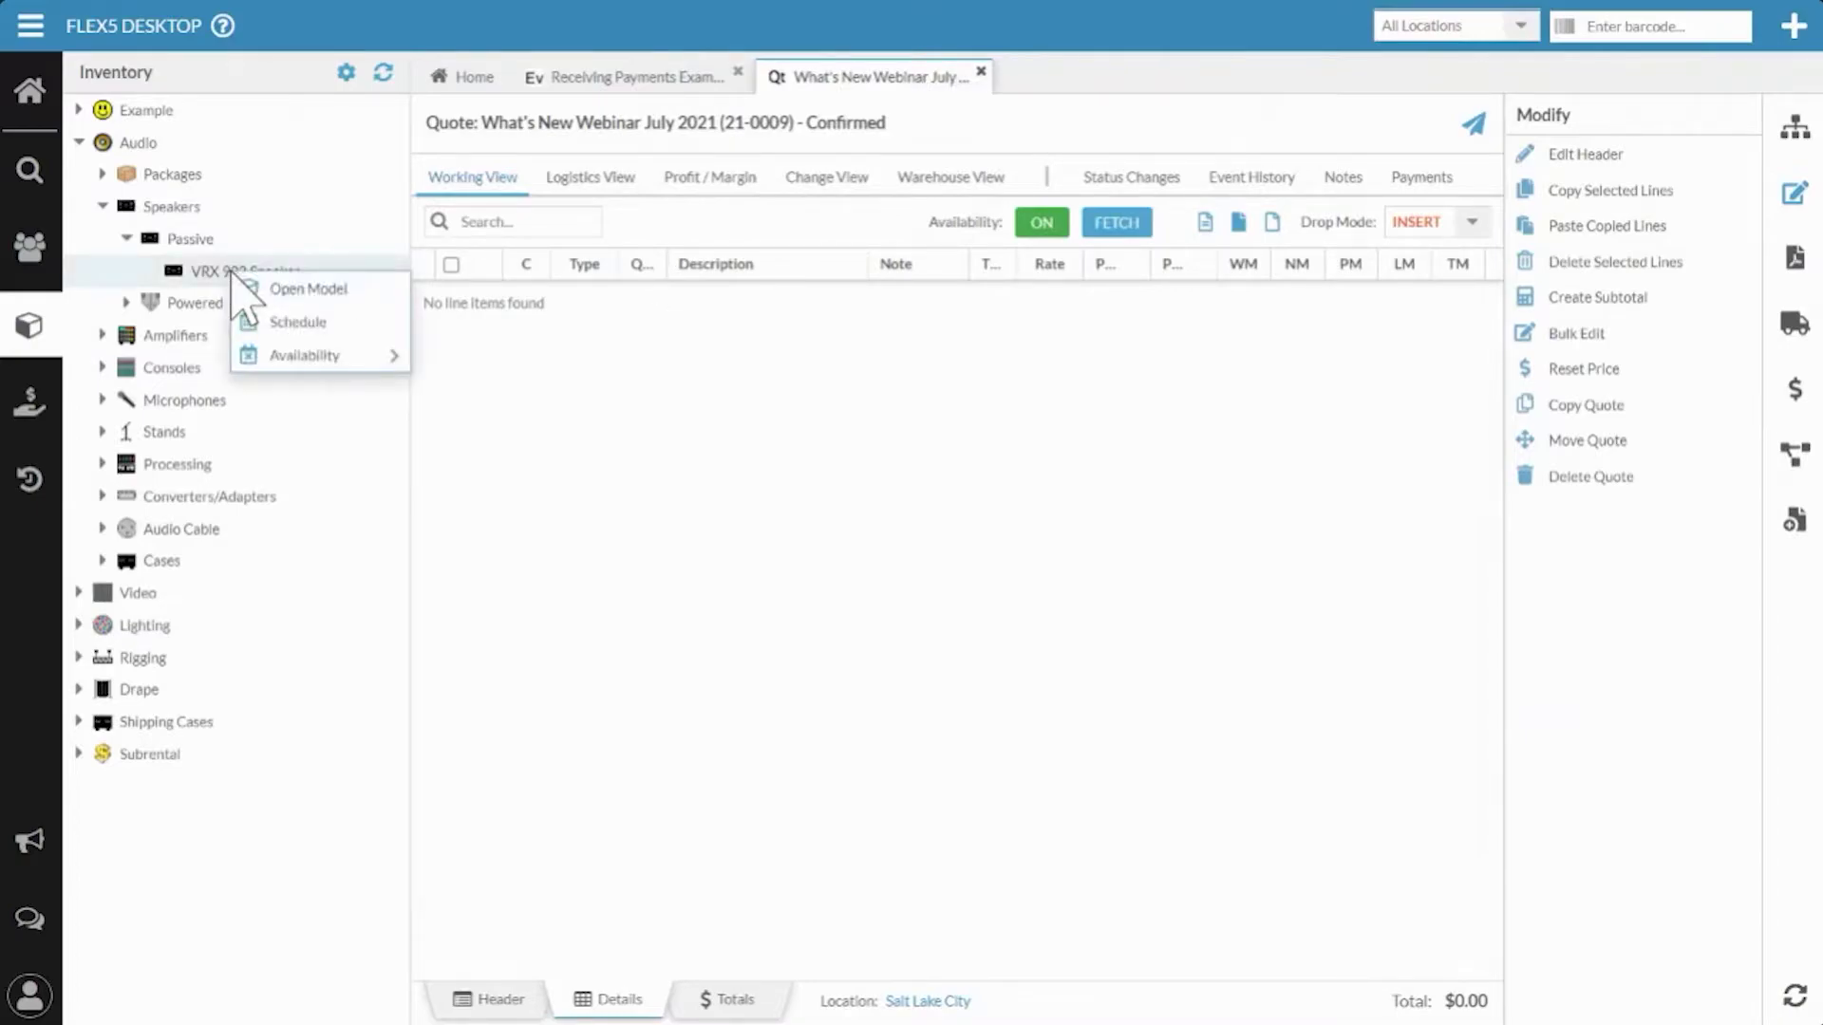
{"action": "left_click", "coordinate": [327, 368]}
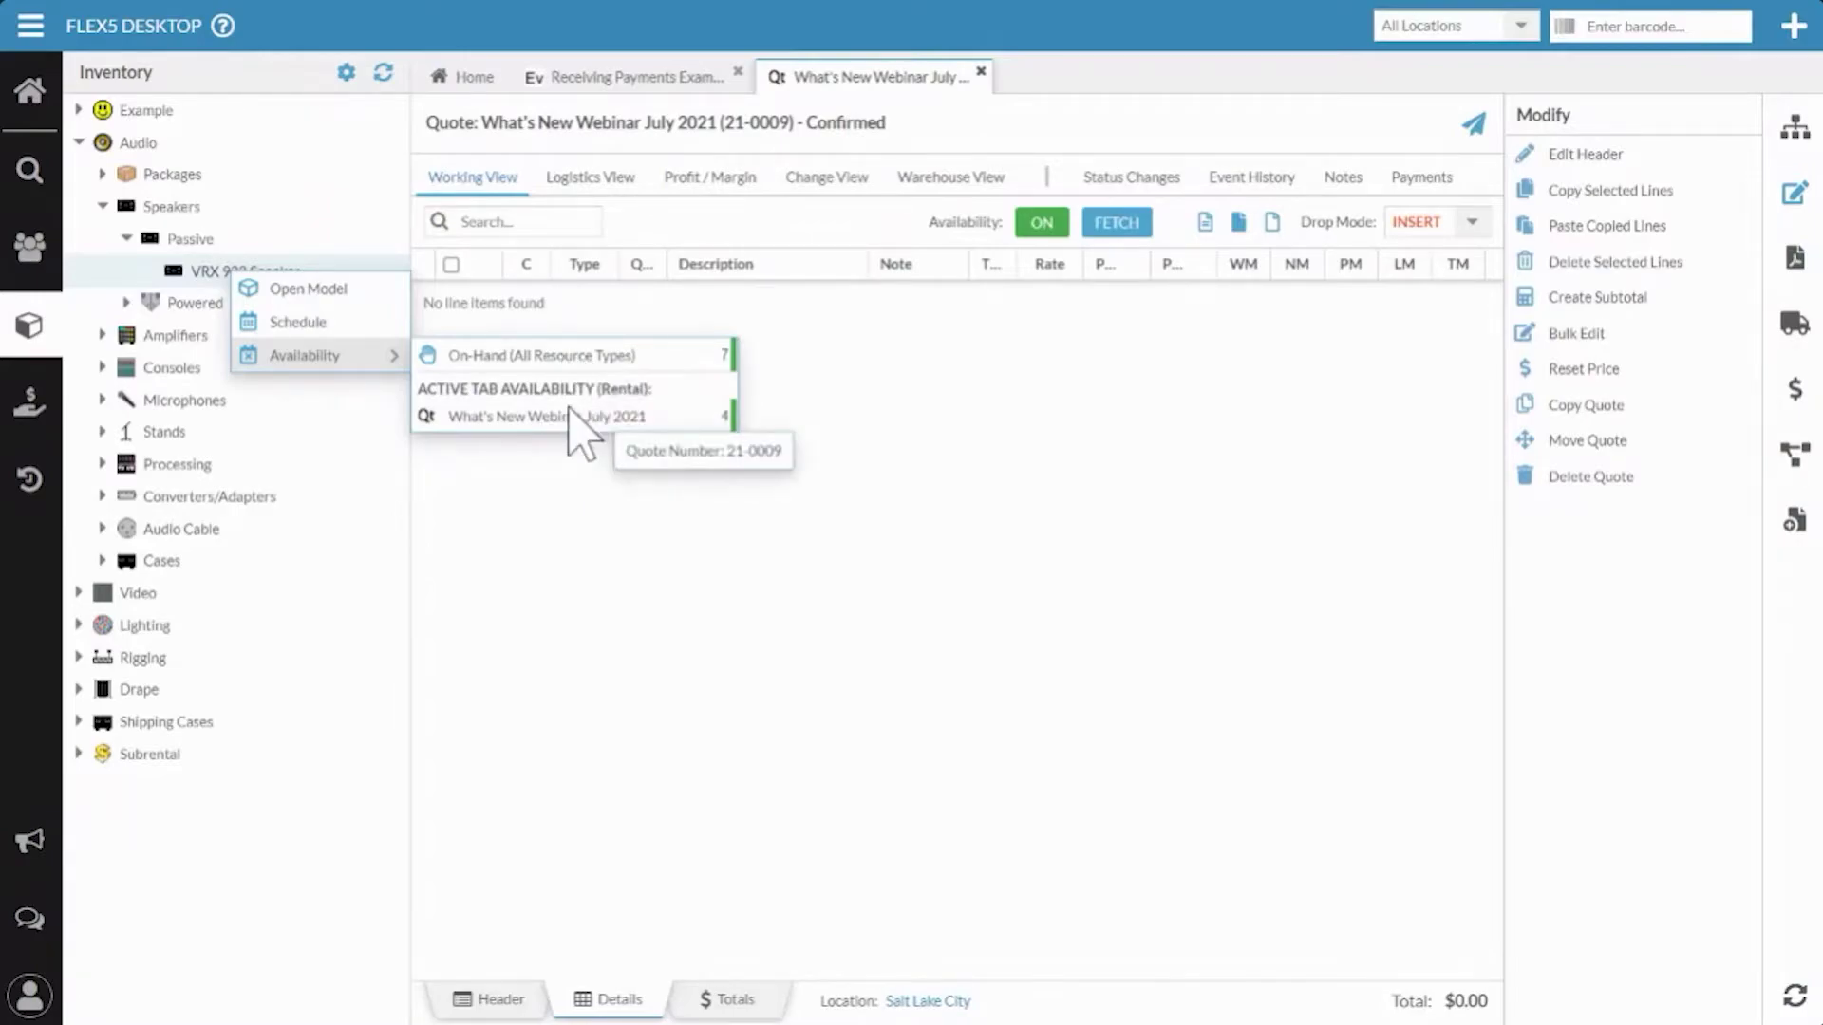
{"action": "left_click", "coordinate": [484, 551]}
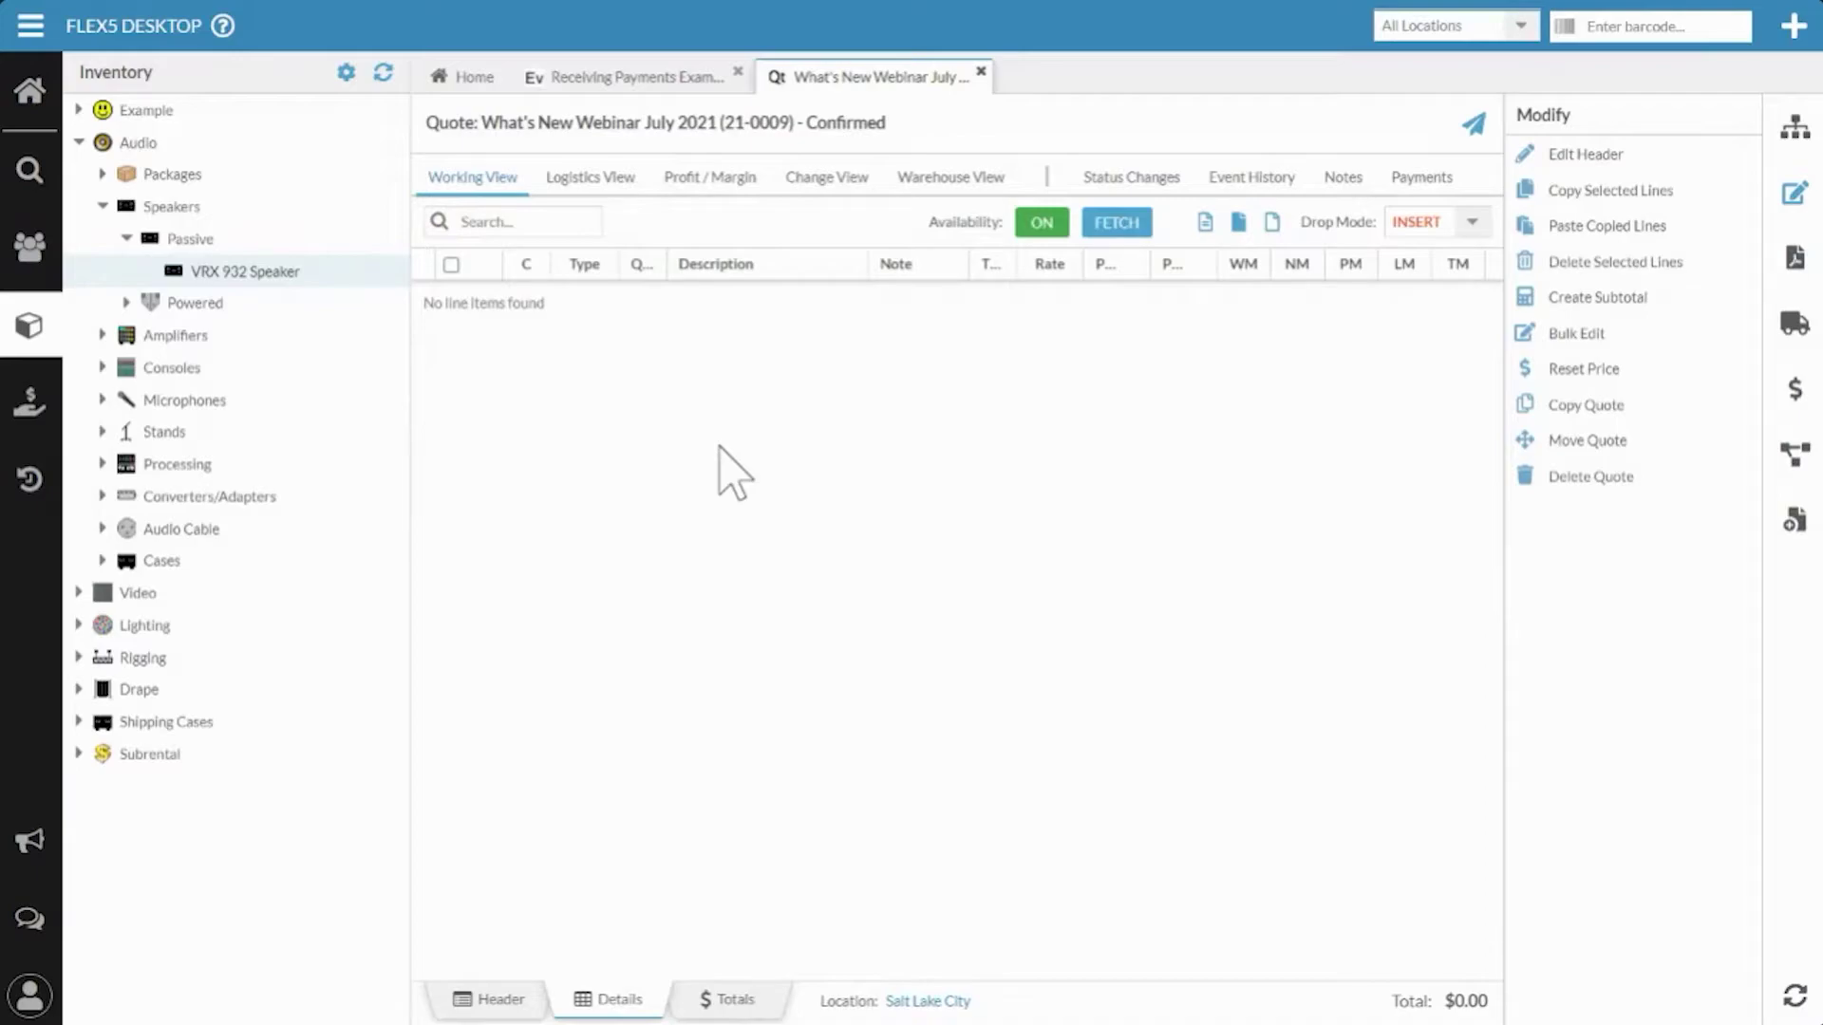
{"action": "right_click", "coordinate": [228, 274]}
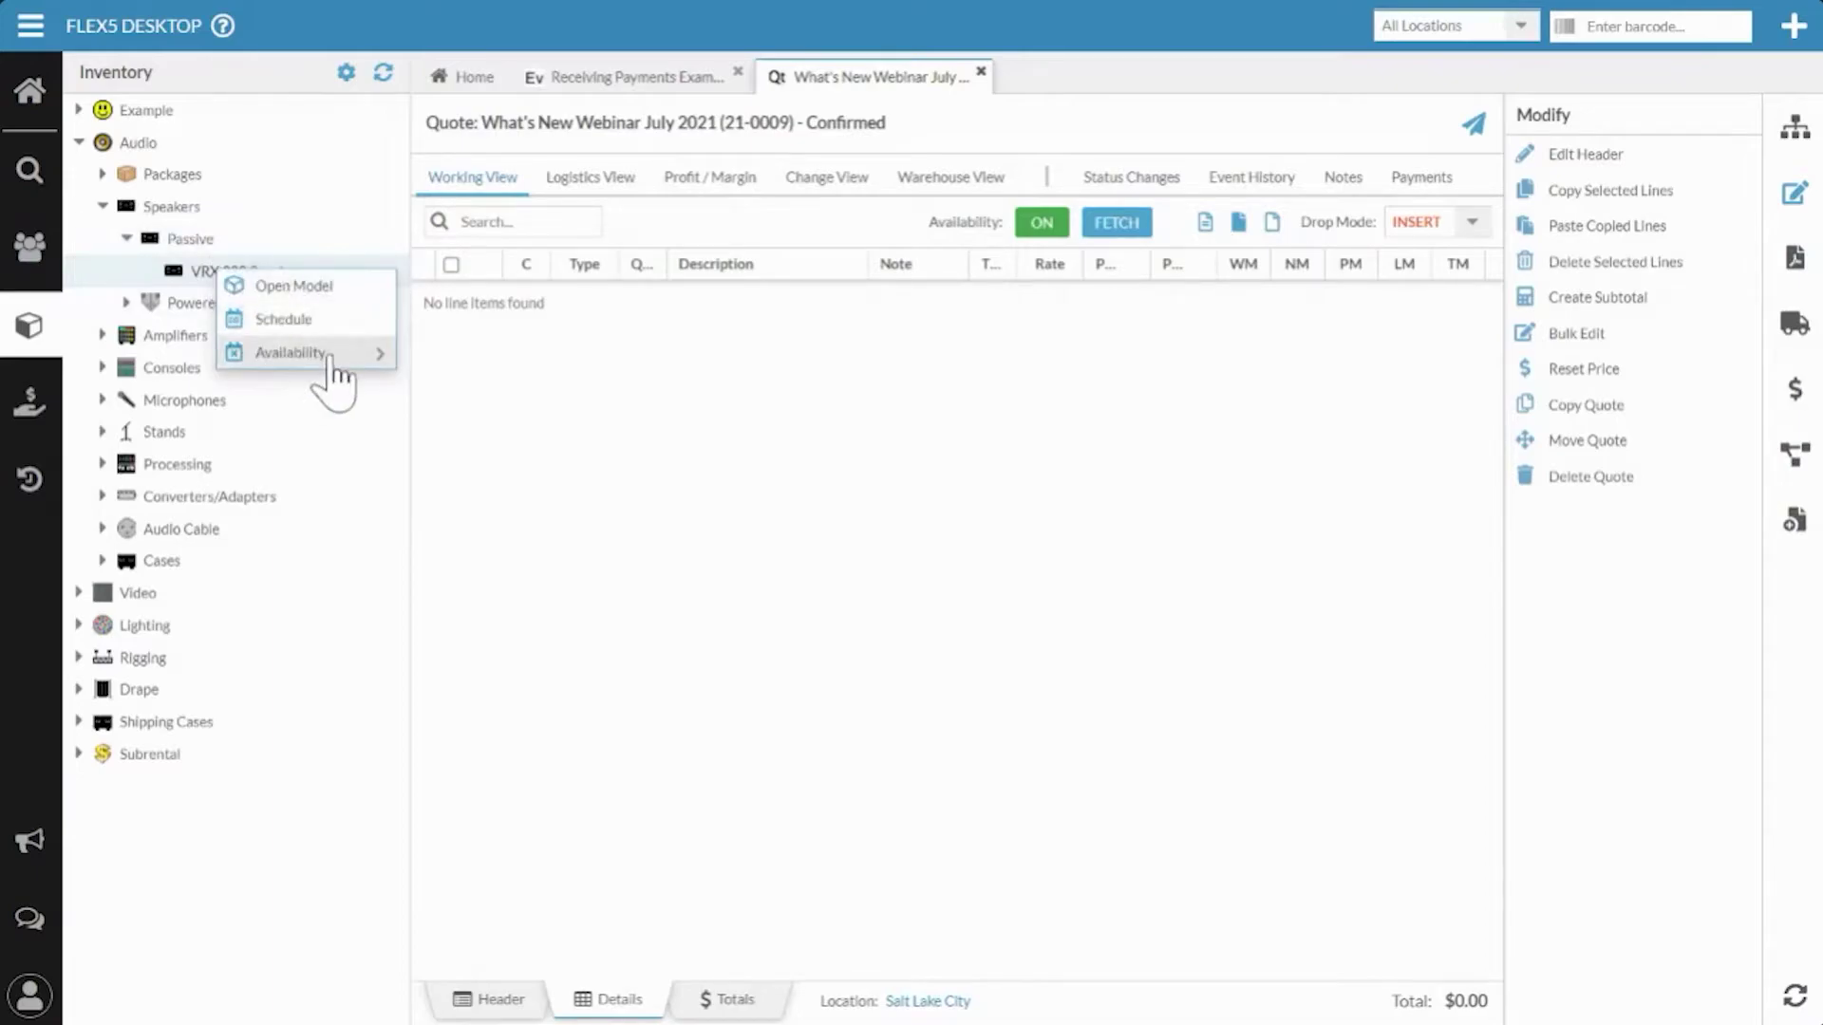
{"action": "mouse_move", "coordinate": [328, 354]}
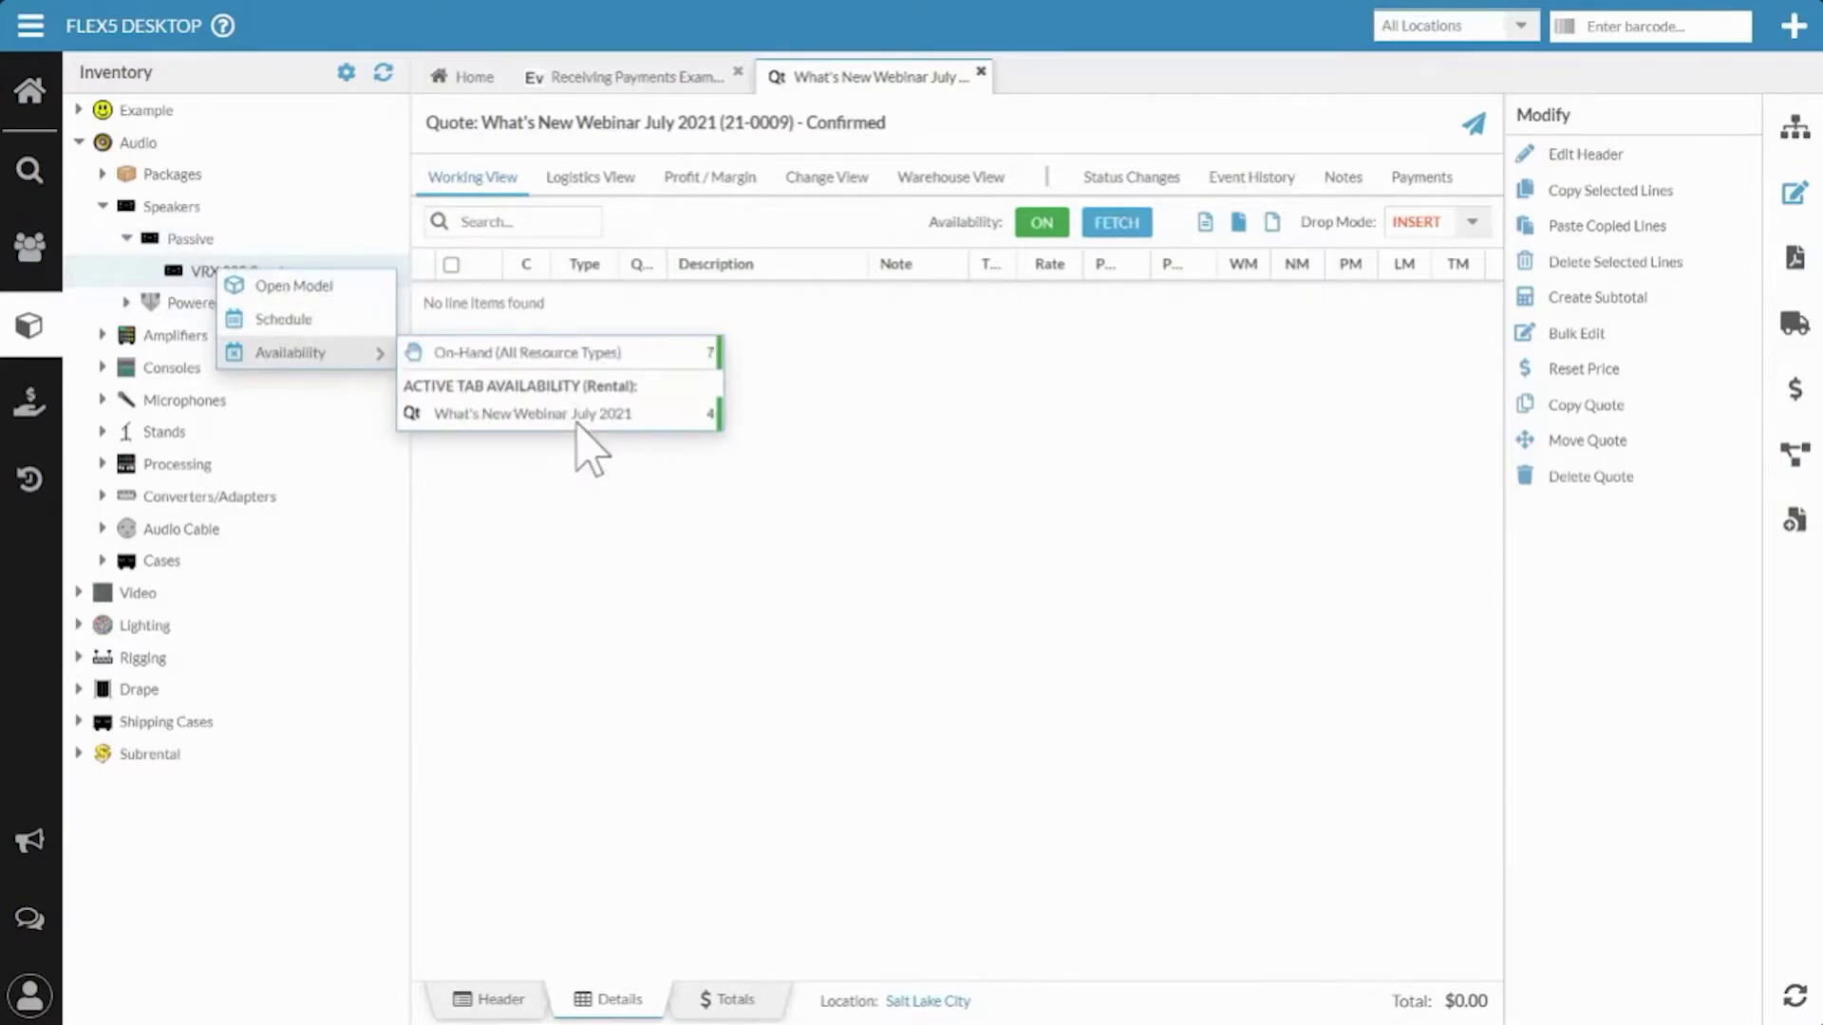
{"action": "left_click", "coordinate": [691, 705]}
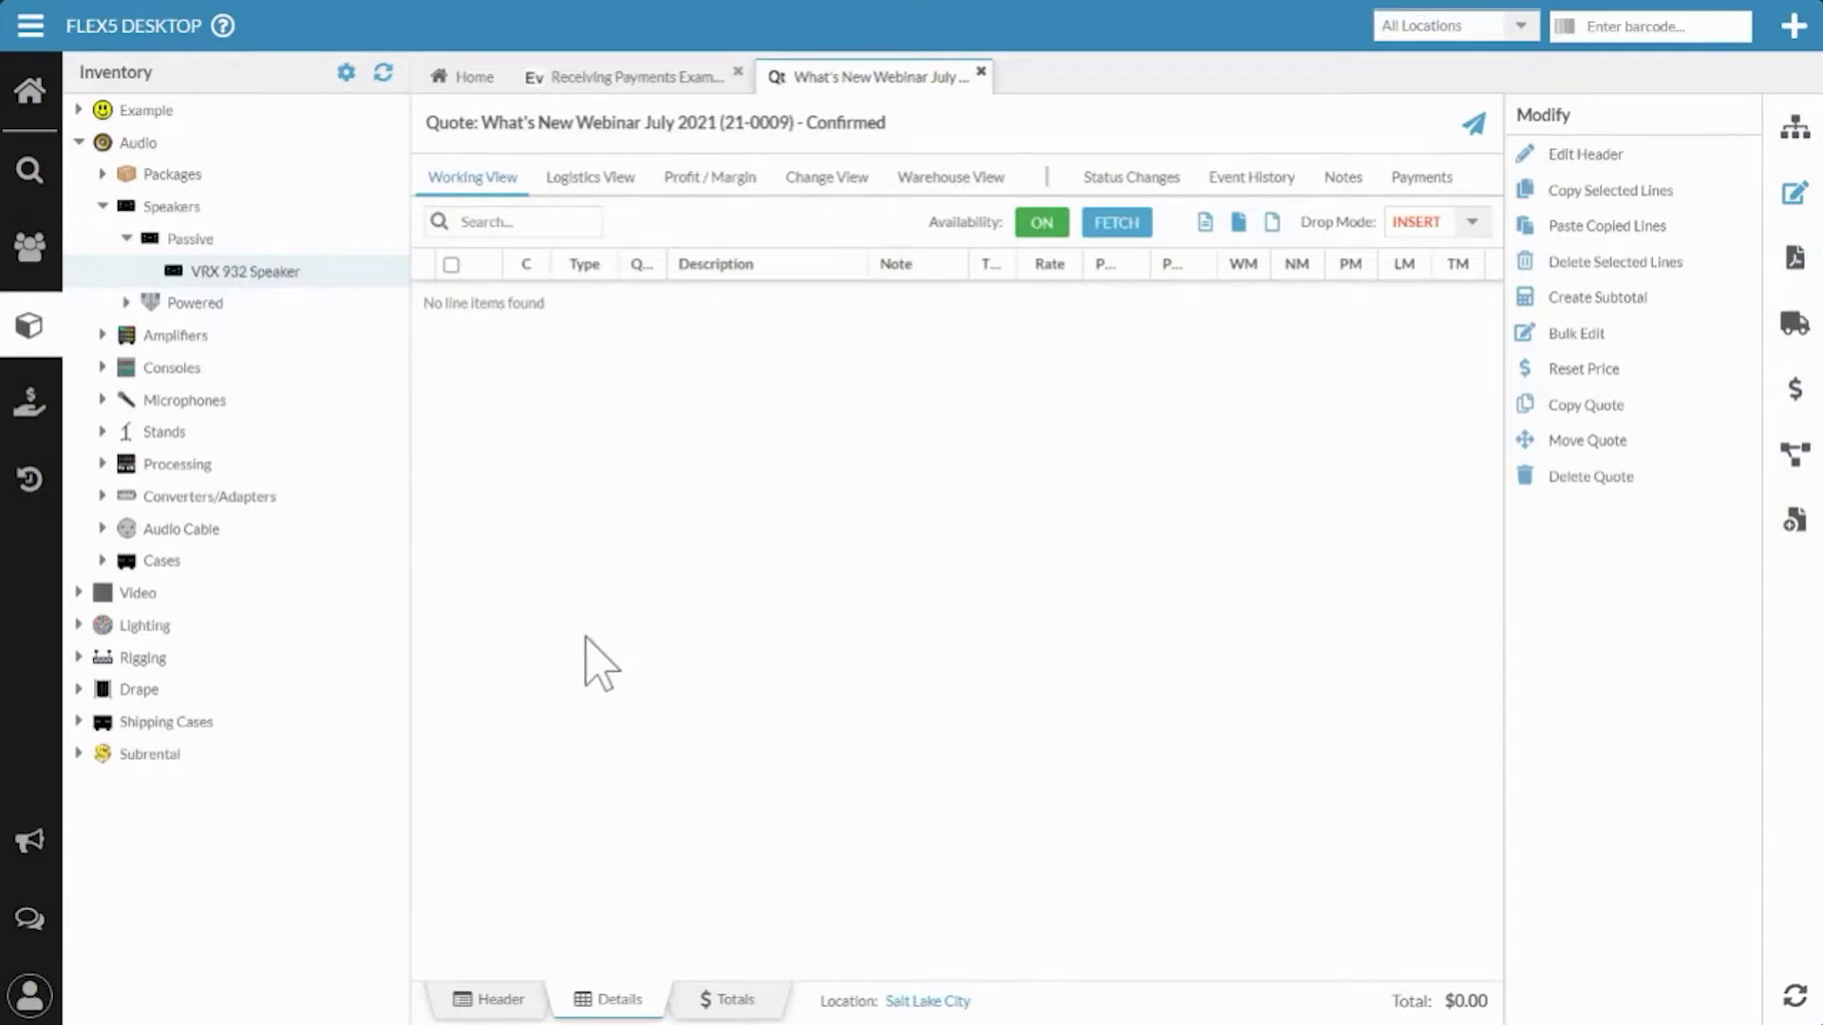
Expand the Lighting, LED and Powered speaker groups in the inventory and open the Inventory Group Availability for LED.
{"action": "left_click", "coordinate": [79, 627]}
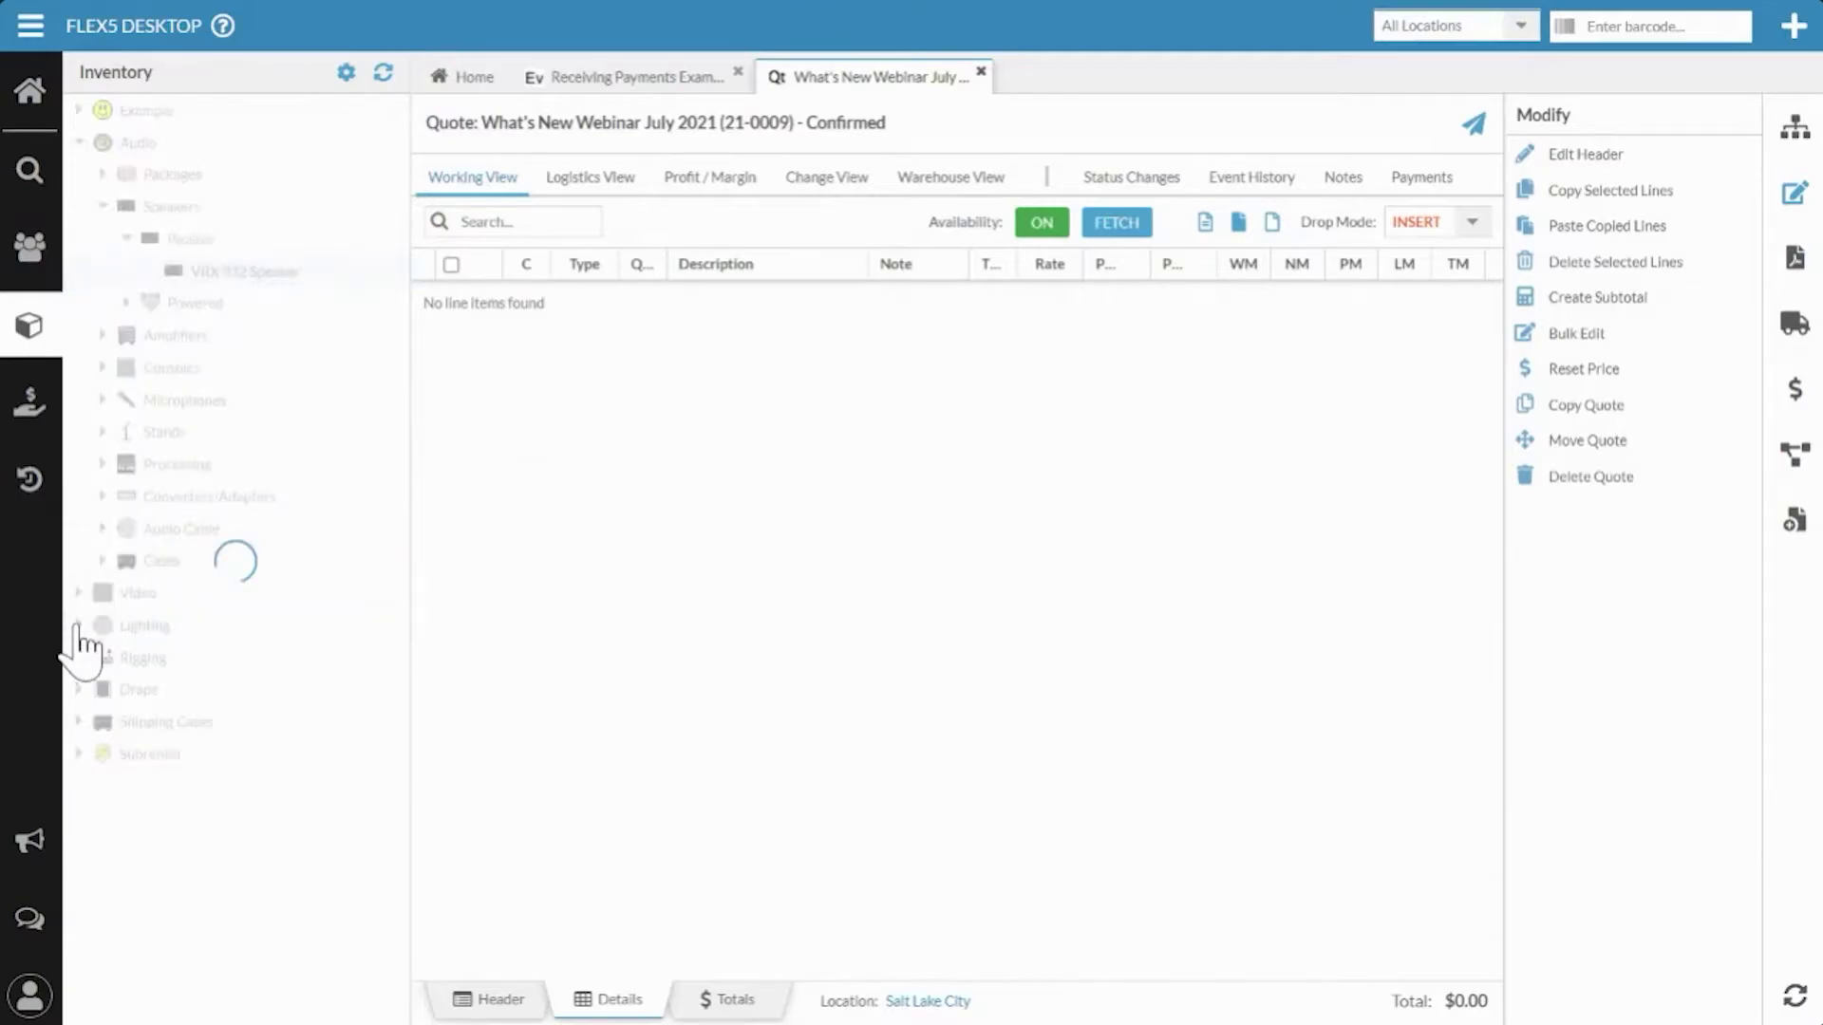
{"action": "left_click", "coordinate": [152, 723]}
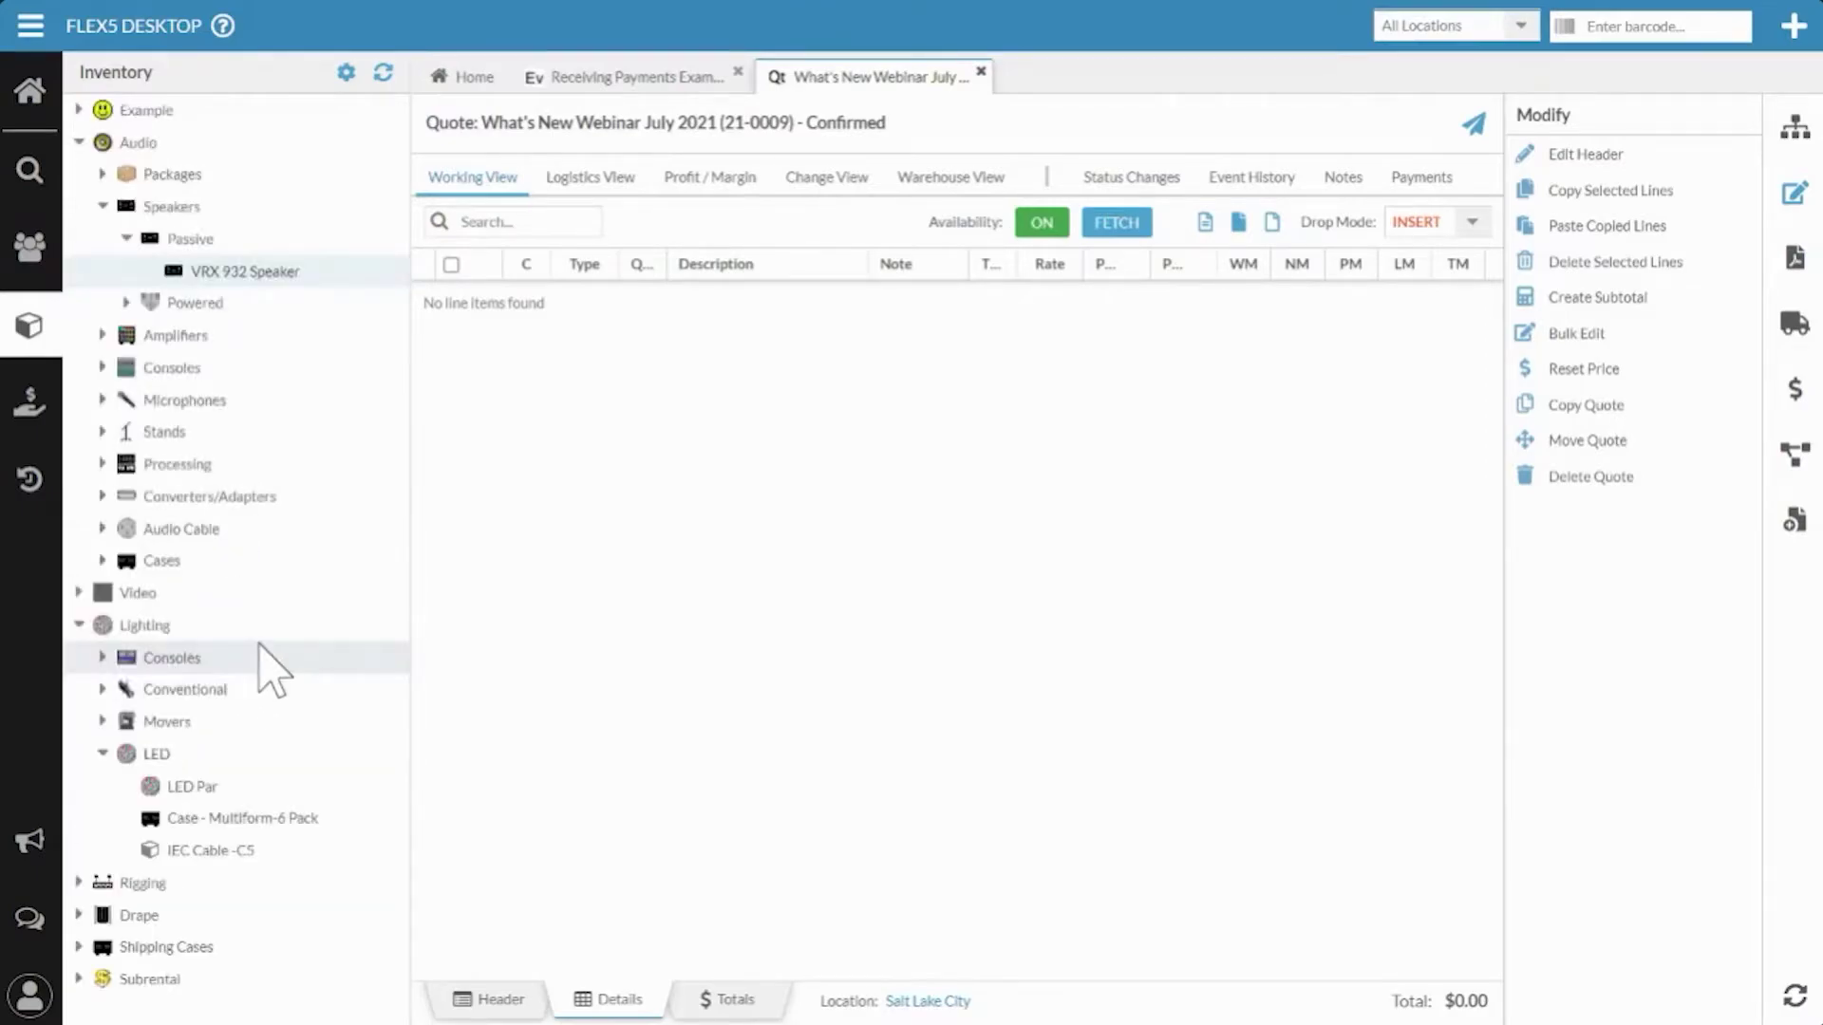
{"action": "right_click", "coordinate": [157, 760]}
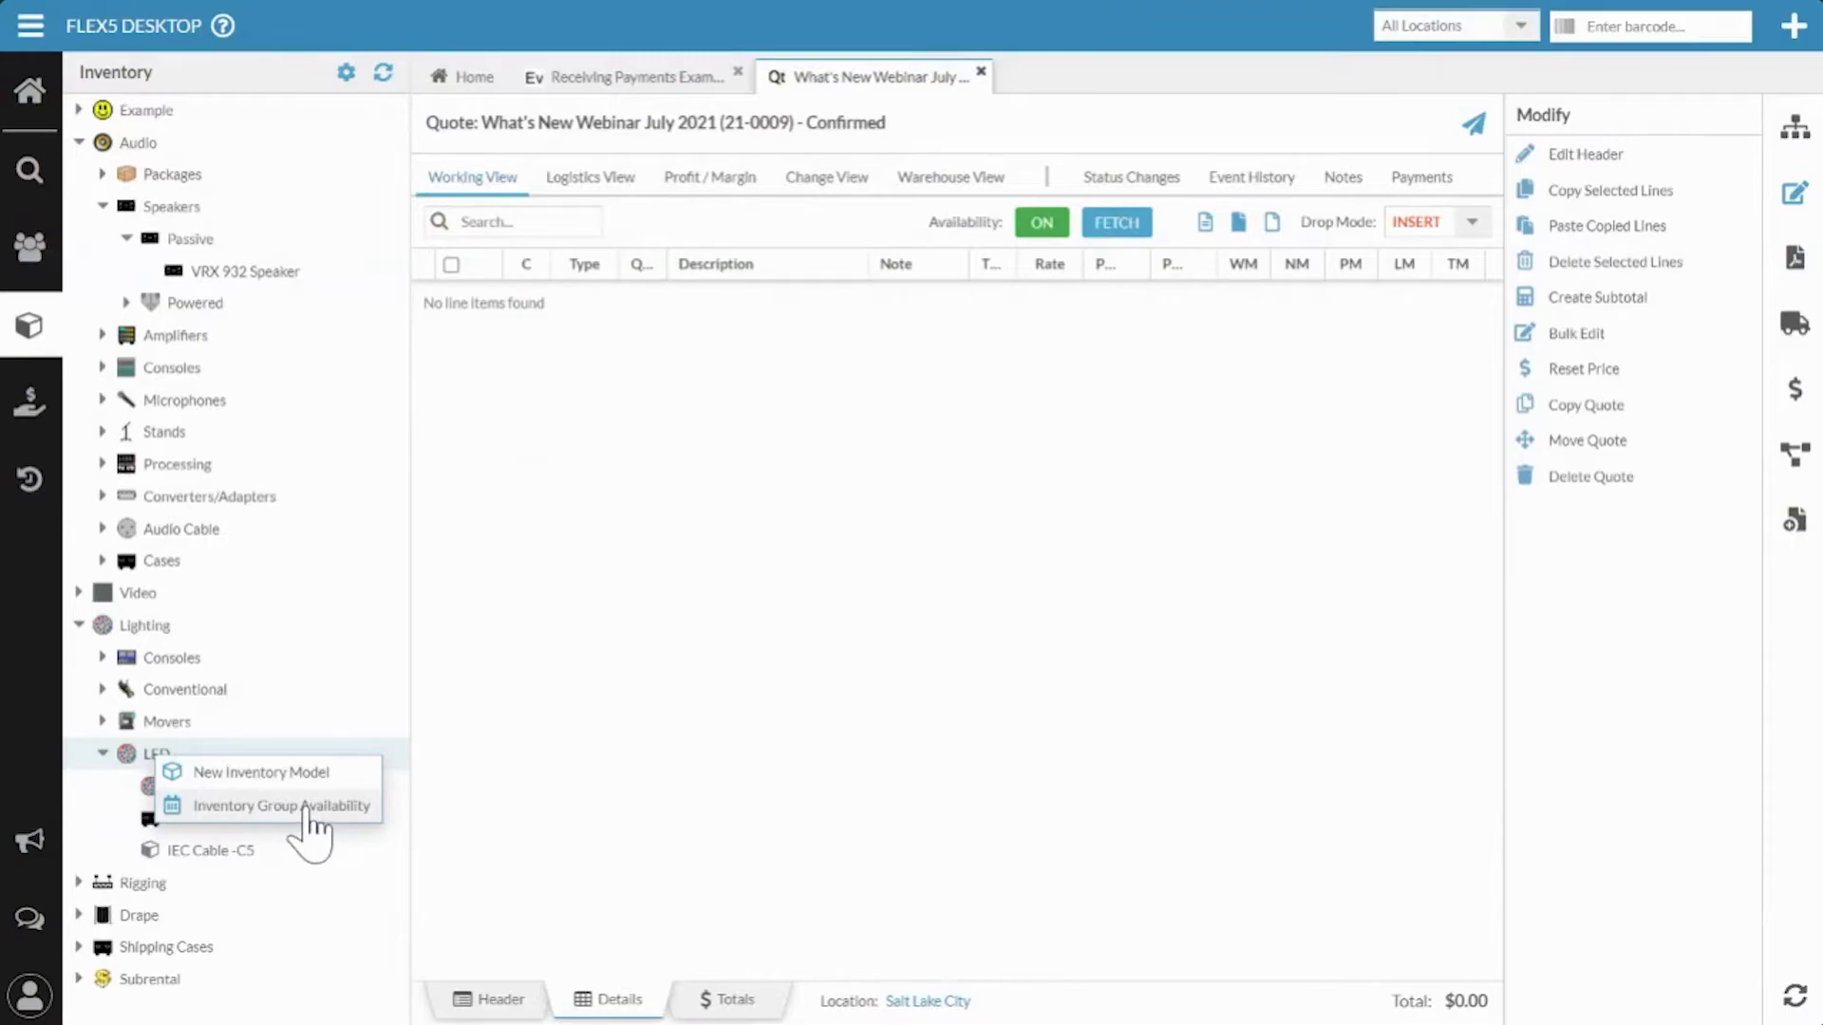
{"action": "left_click", "coordinate": [127, 303]}
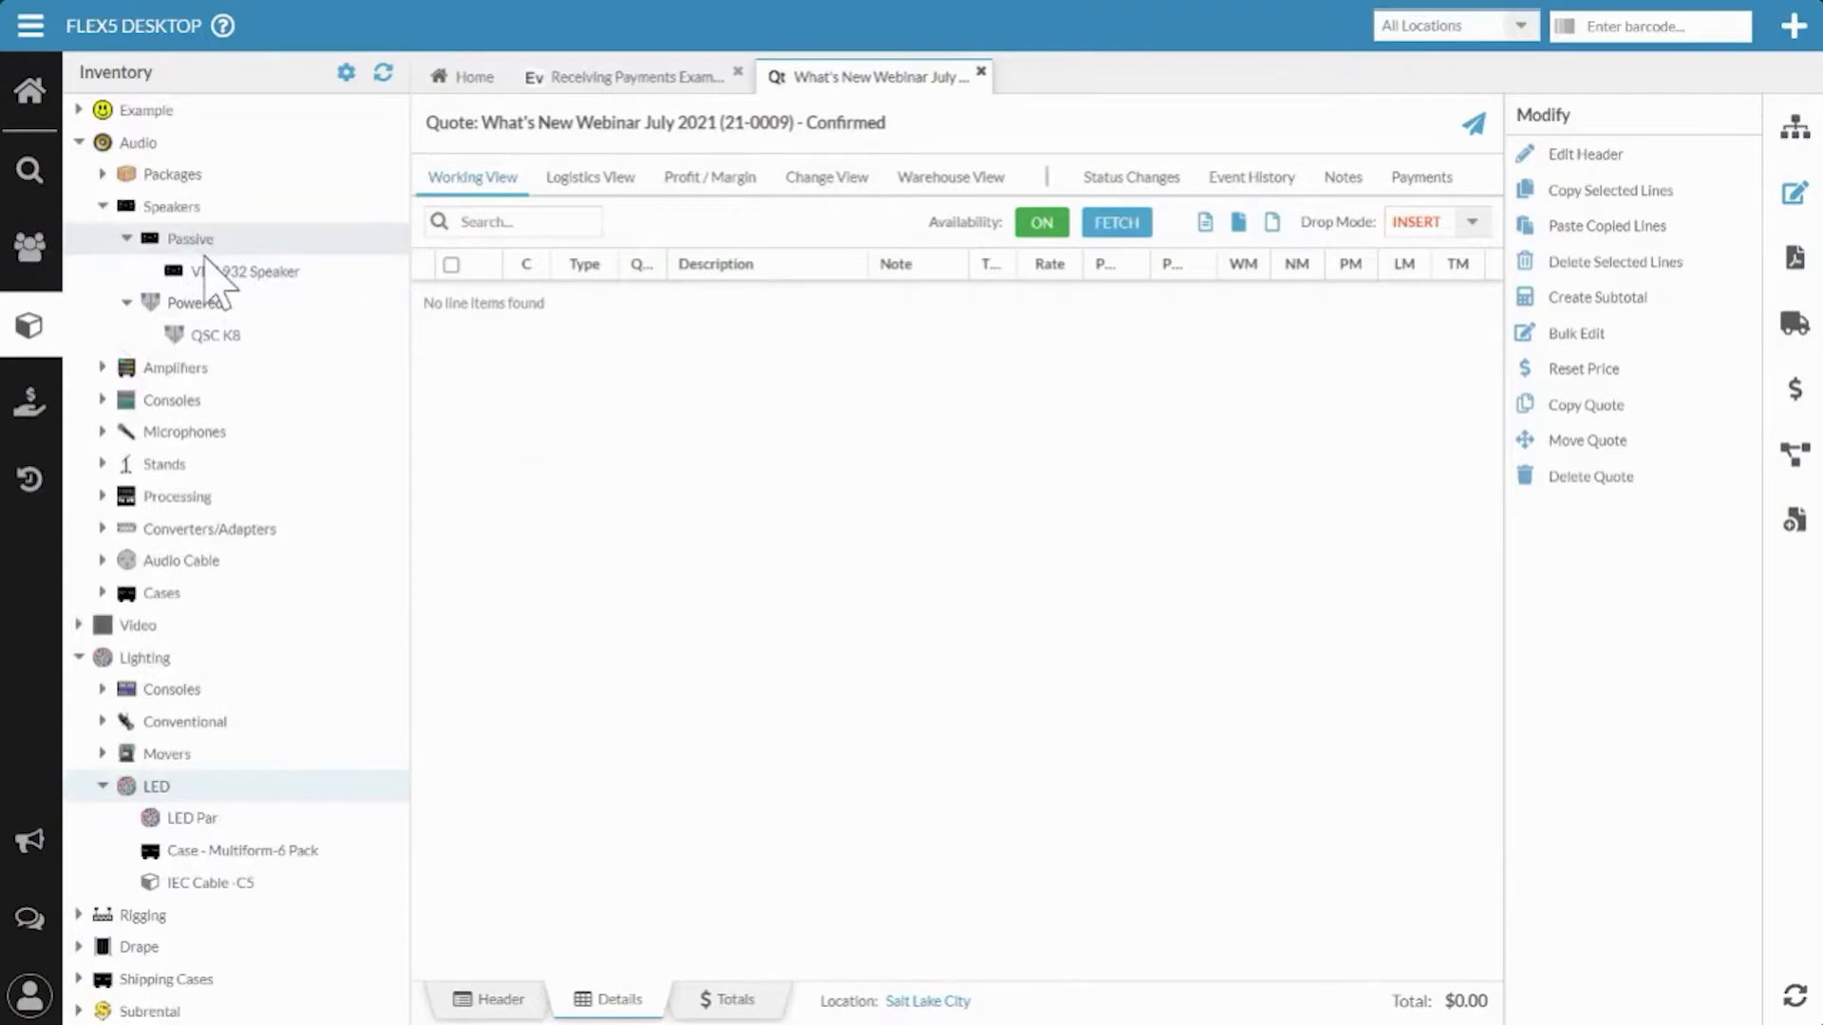
{"action": "right_click", "coordinate": [172, 208]}
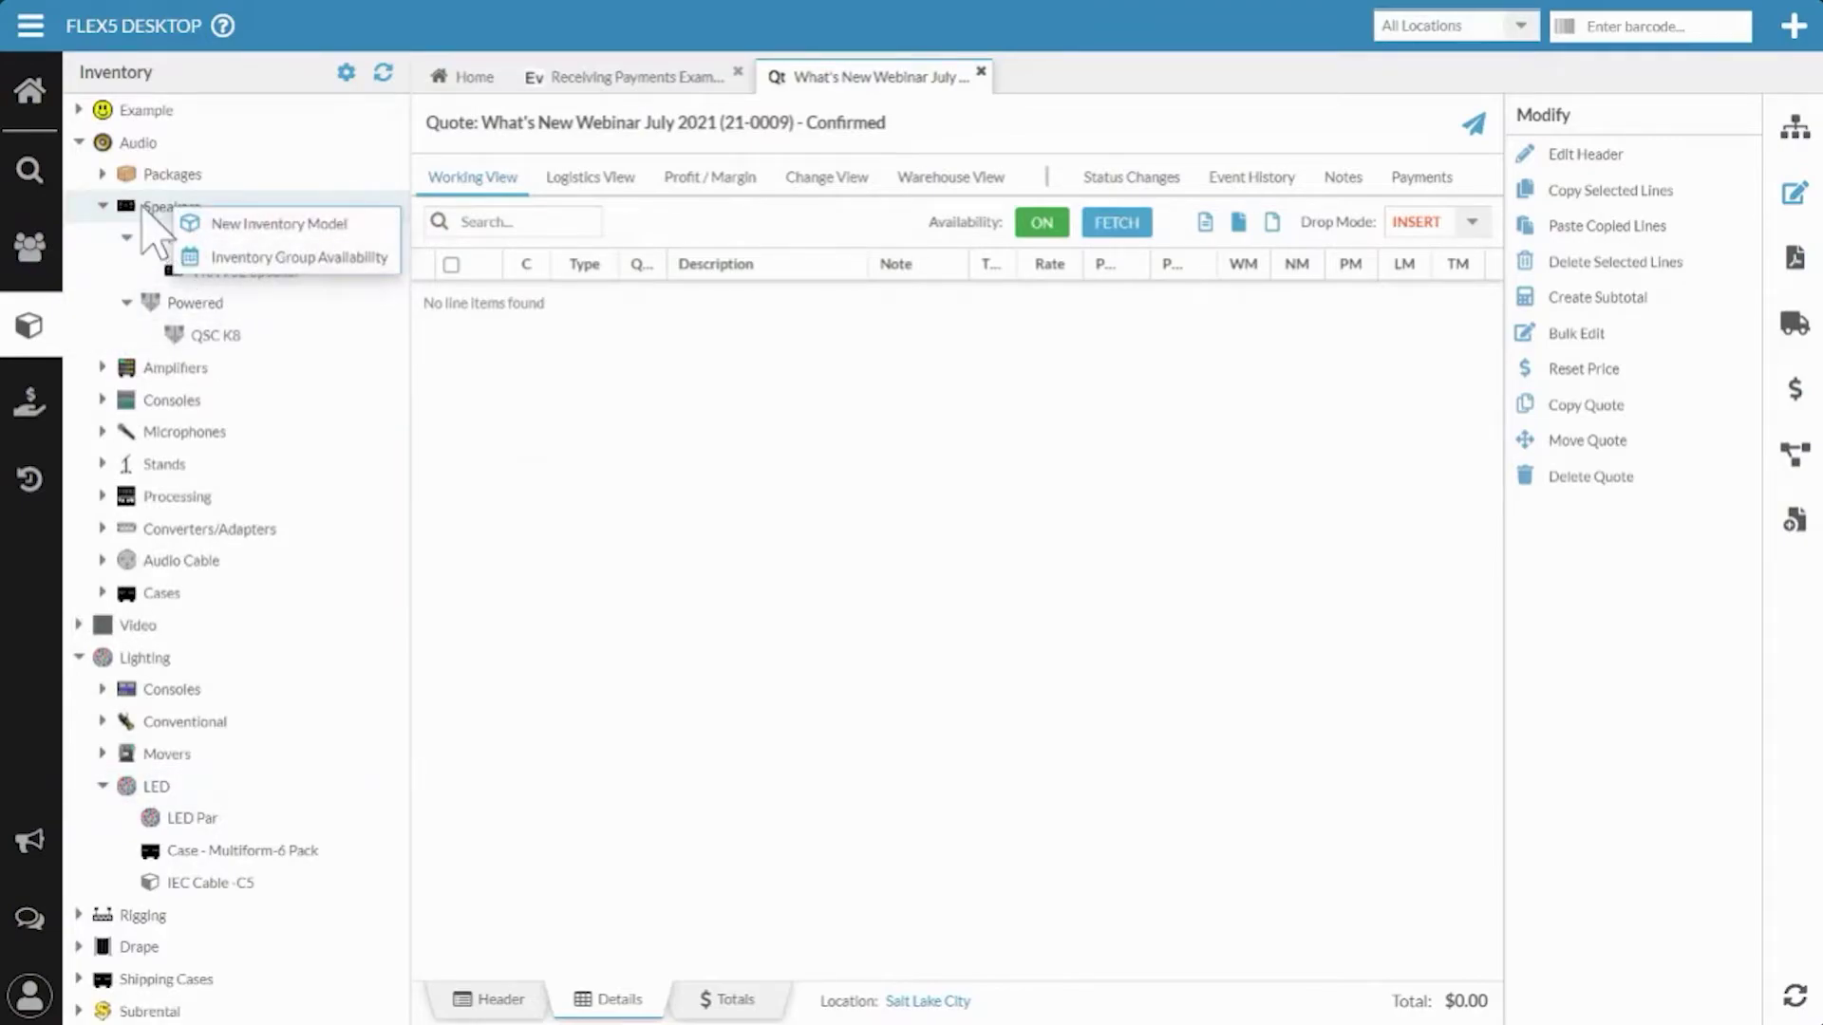
{"action": "left_click", "coordinate": [160, 215]}
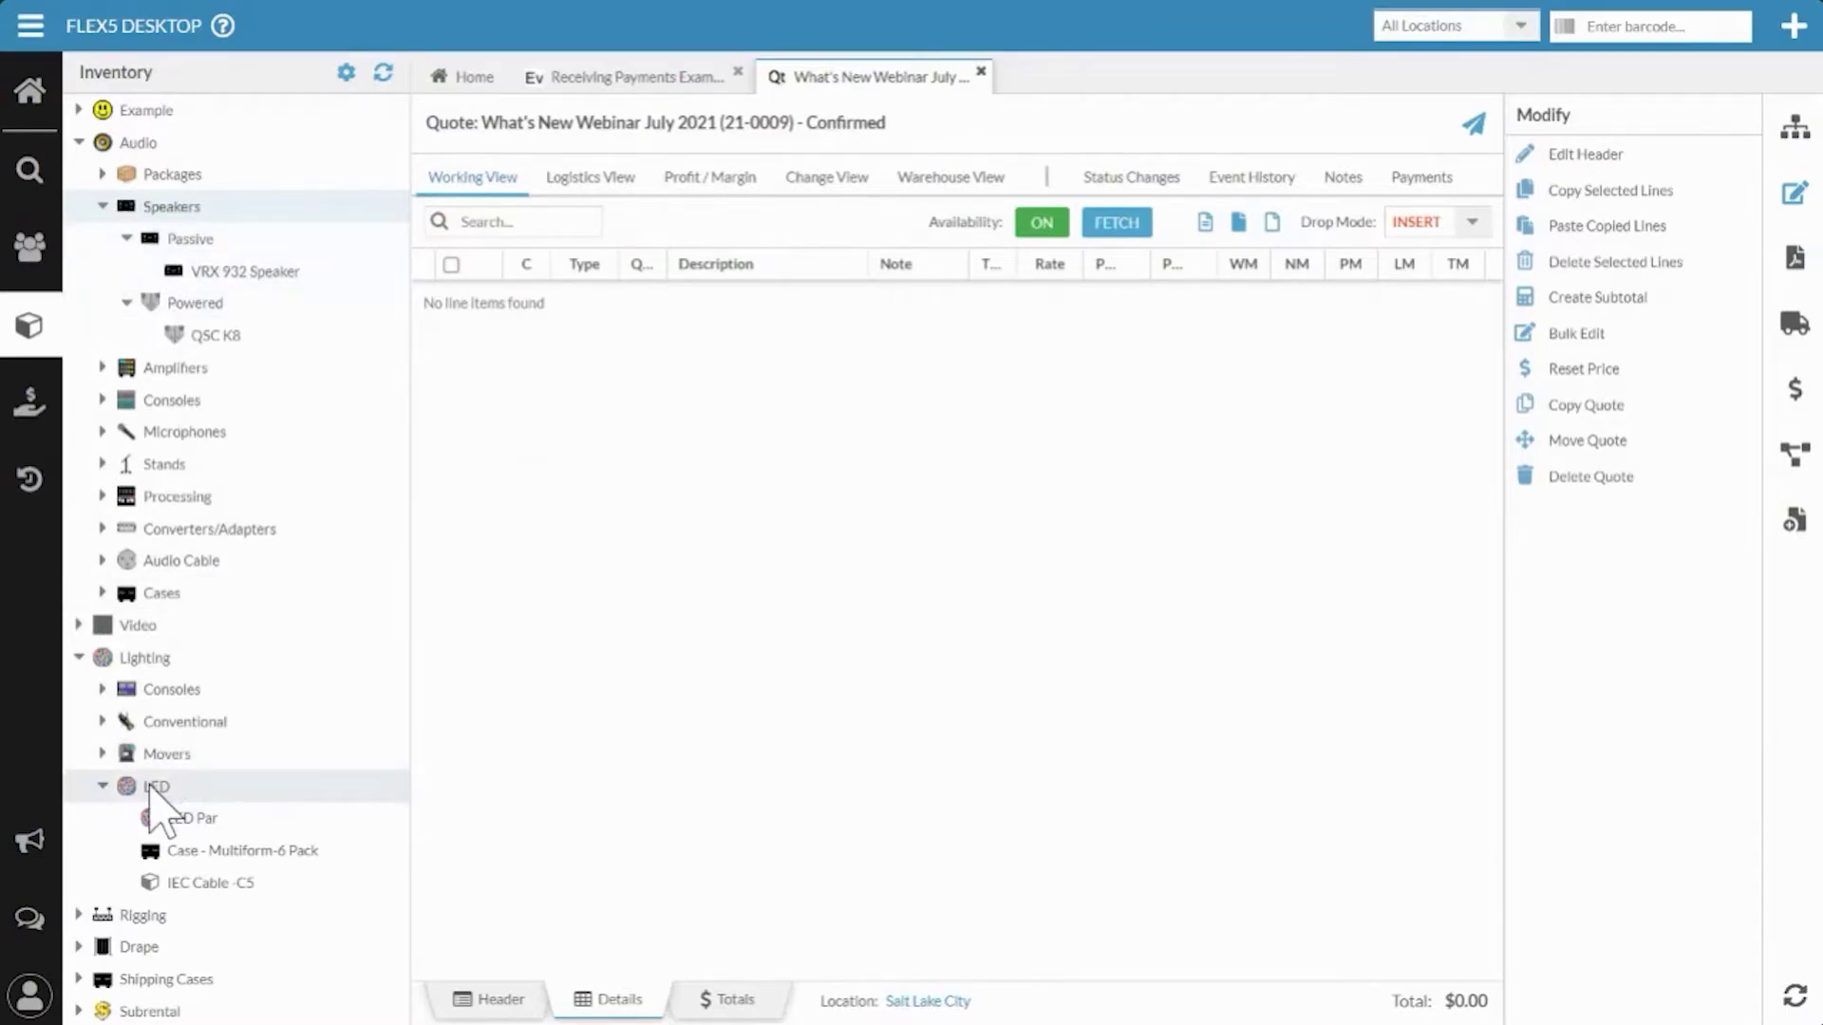
{"action": "right_click", "coordinate": [155, 790]}
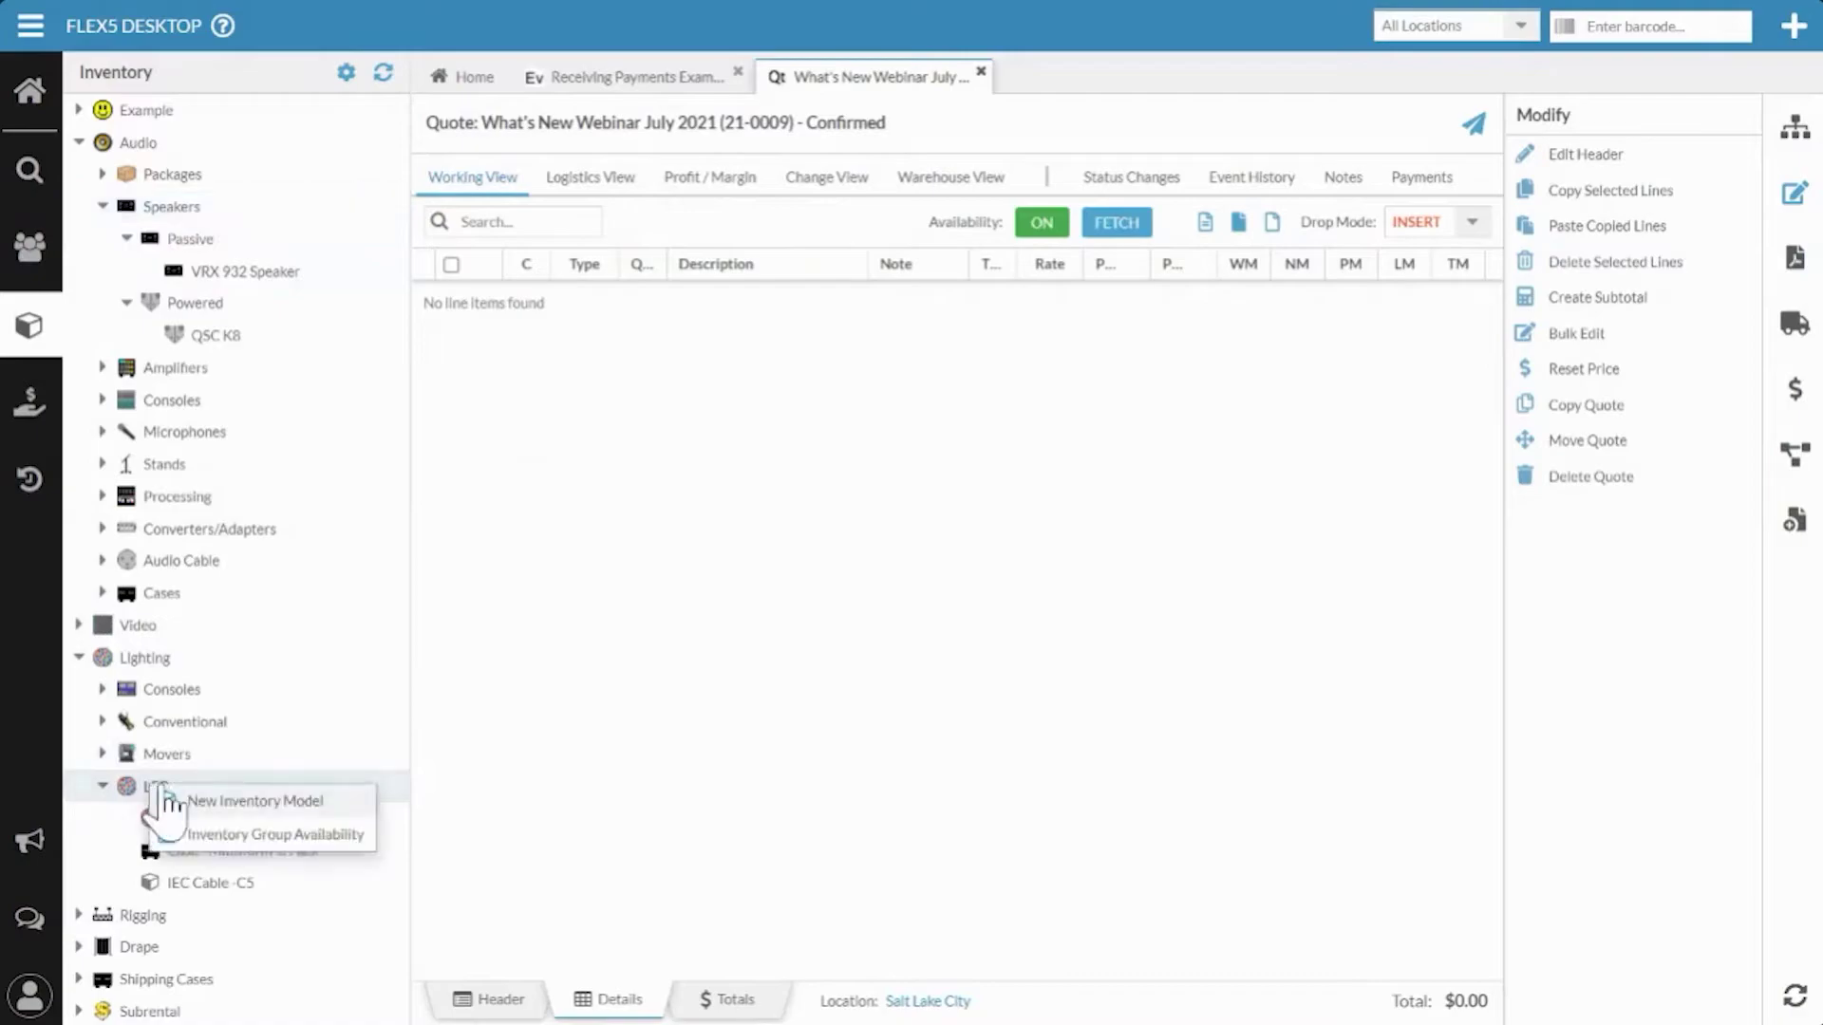
{"action": "left_click", "coordinate": [280, 836]}
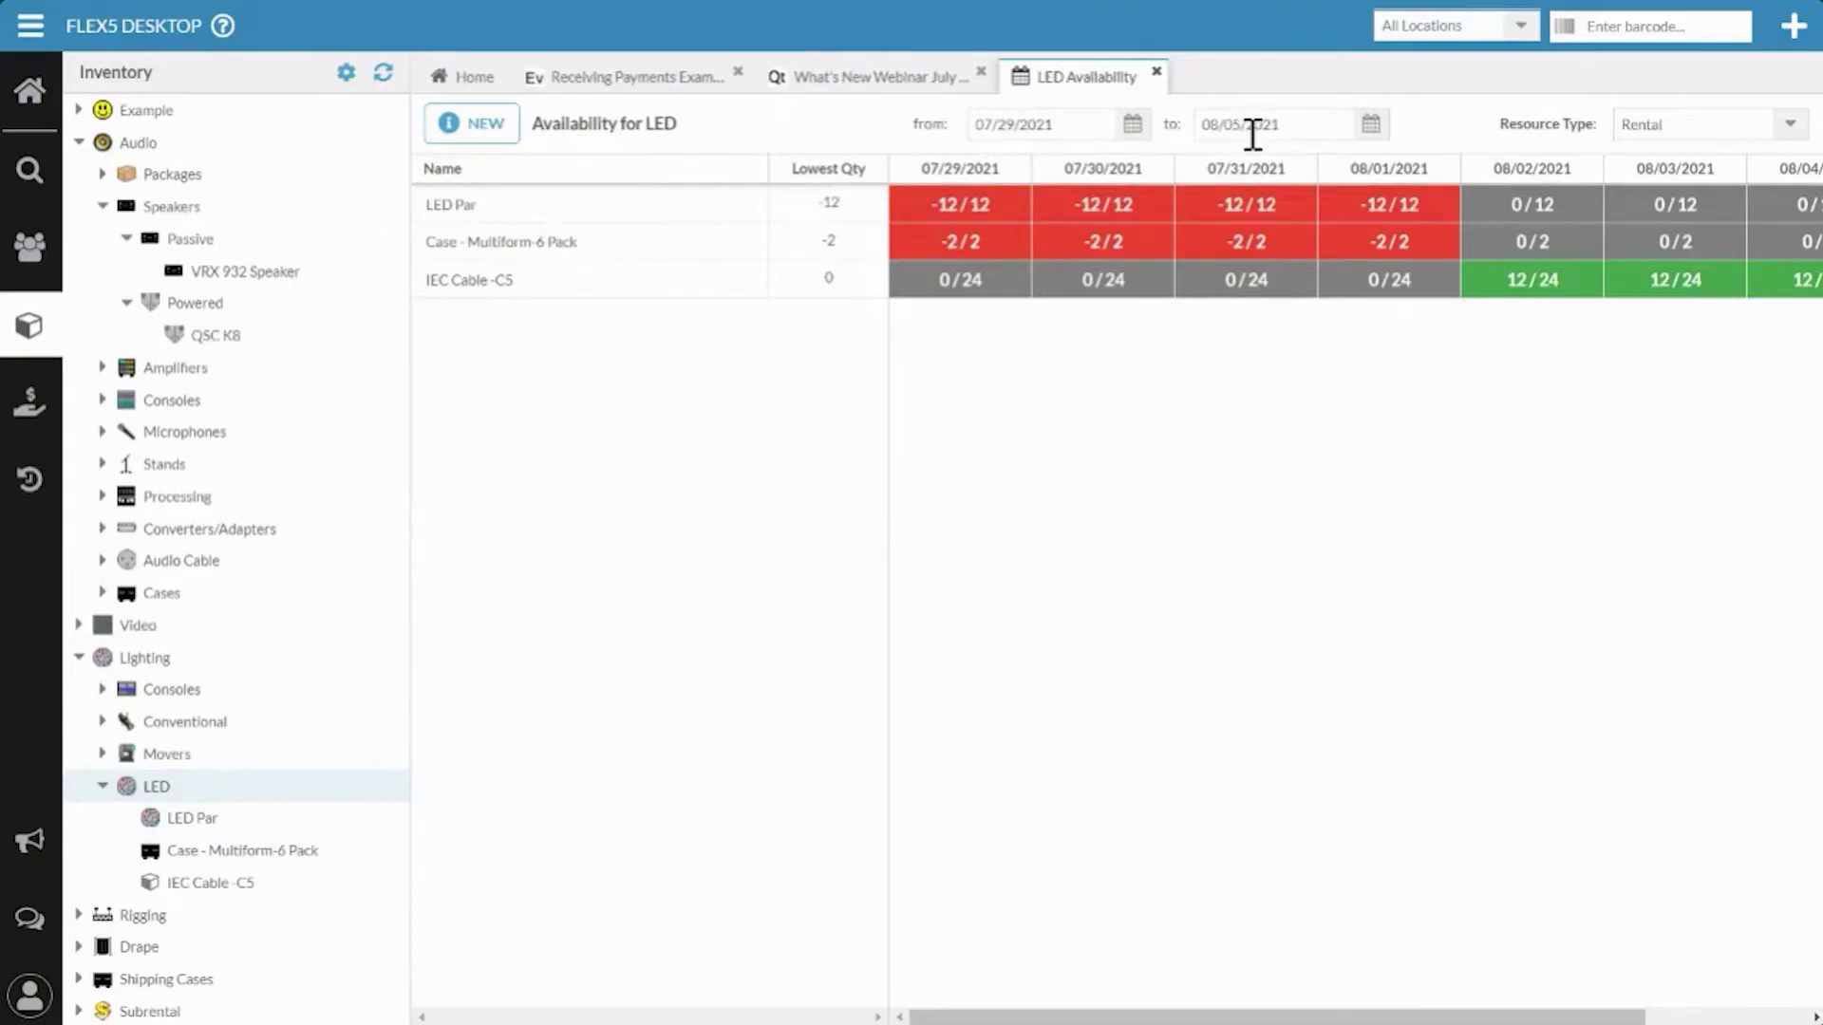
View the LED group's availability for the date range 09/05/2021 to 09/11/2021.
{"action": "left_click", "coordinate": [1133, 124]}
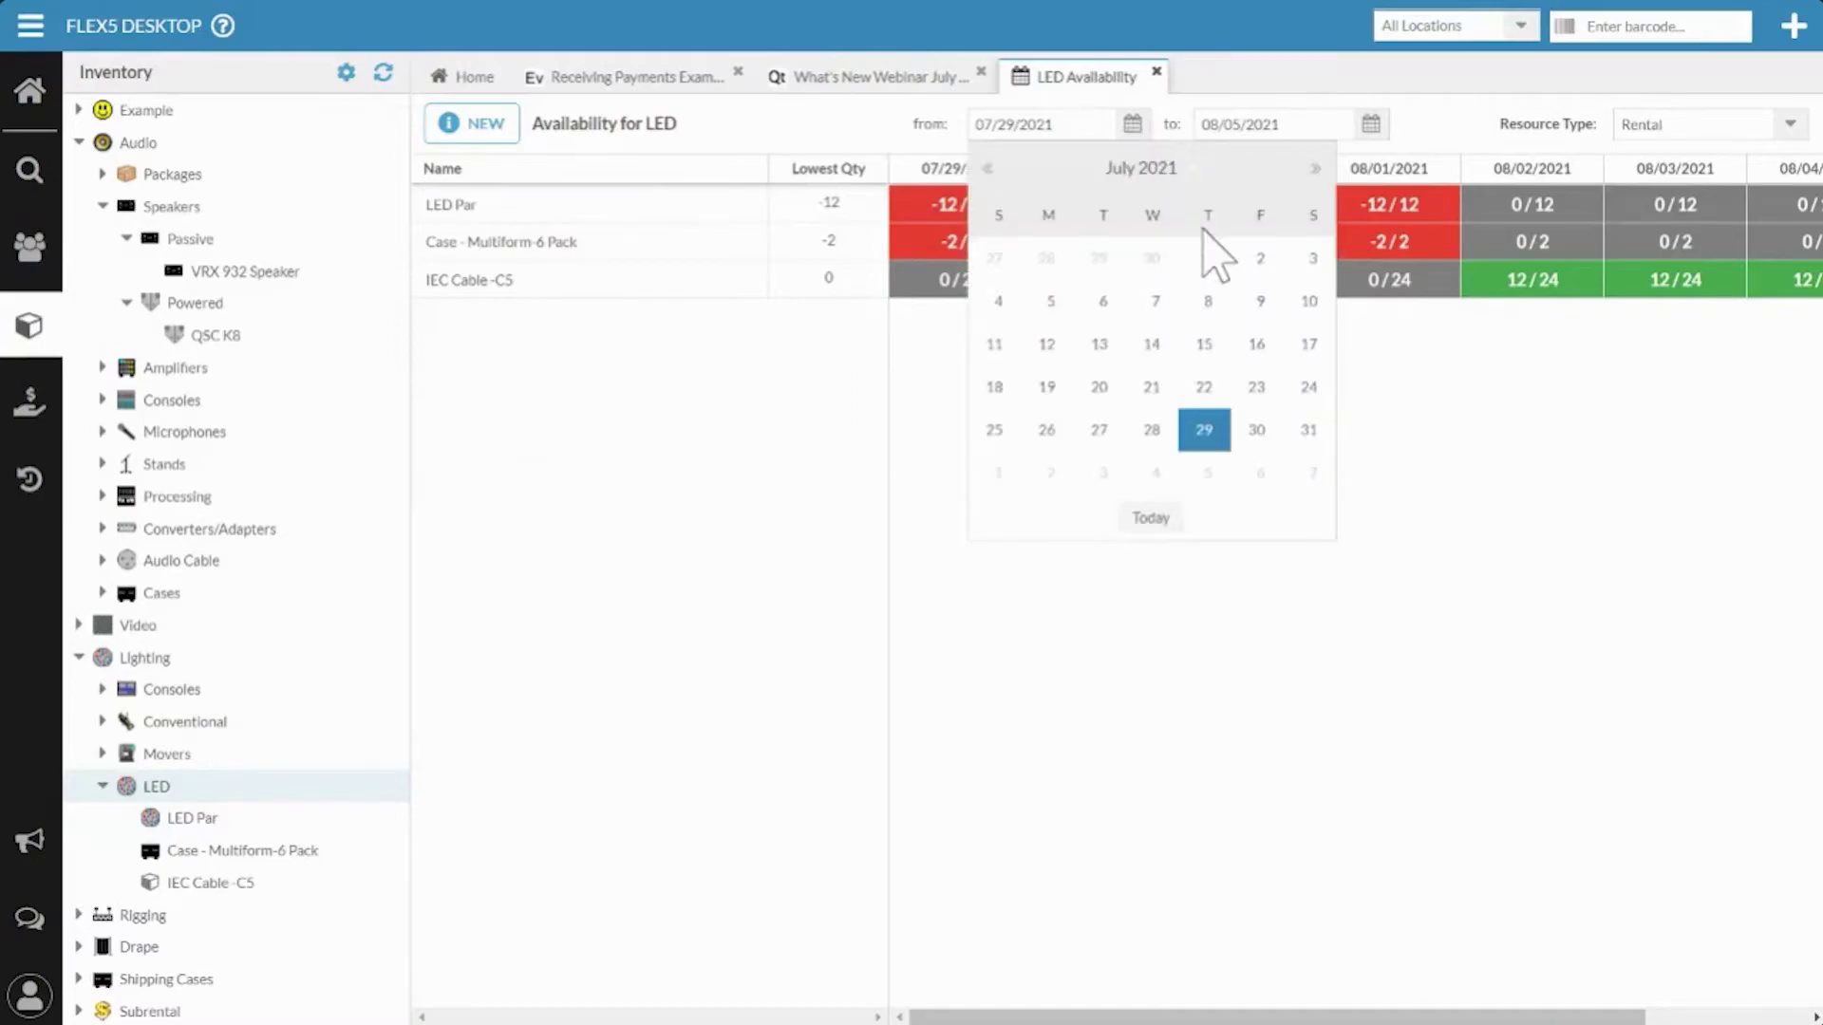
{"action": "left_click", "coordinate": [1315, 169]}
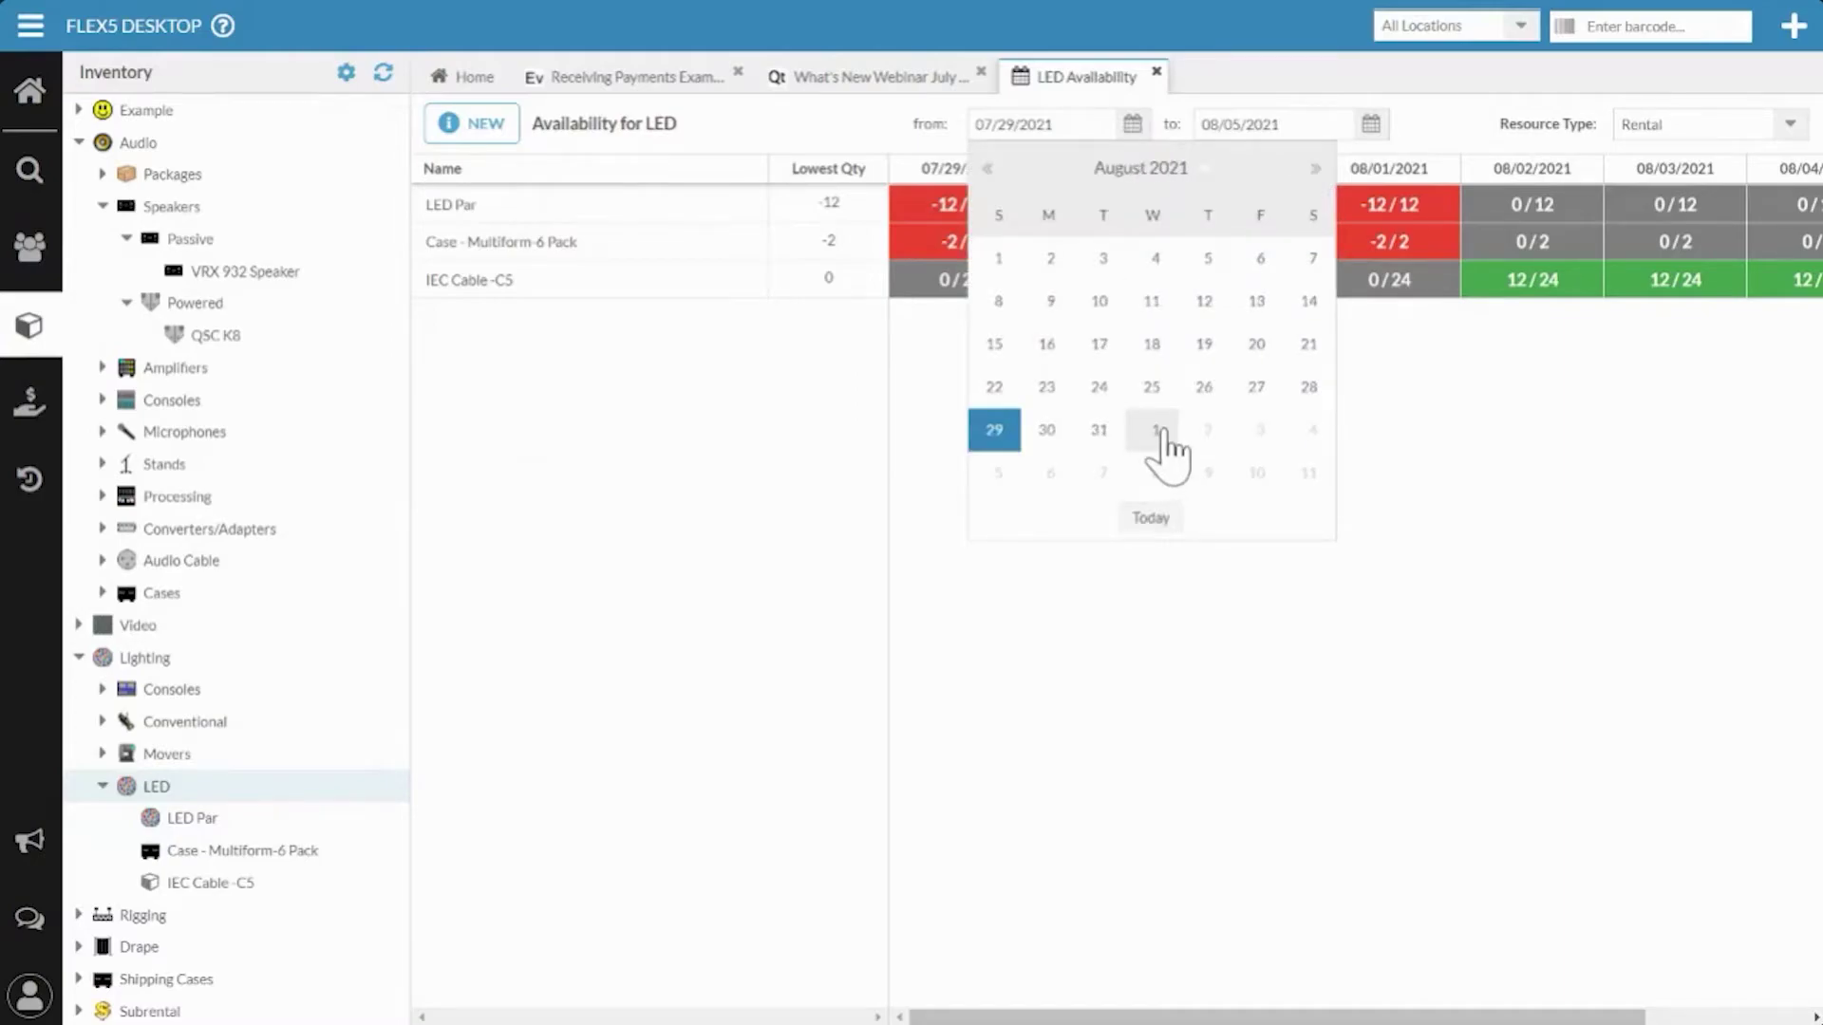
{"action": "left_click", "coordinate": [1004, 474]}
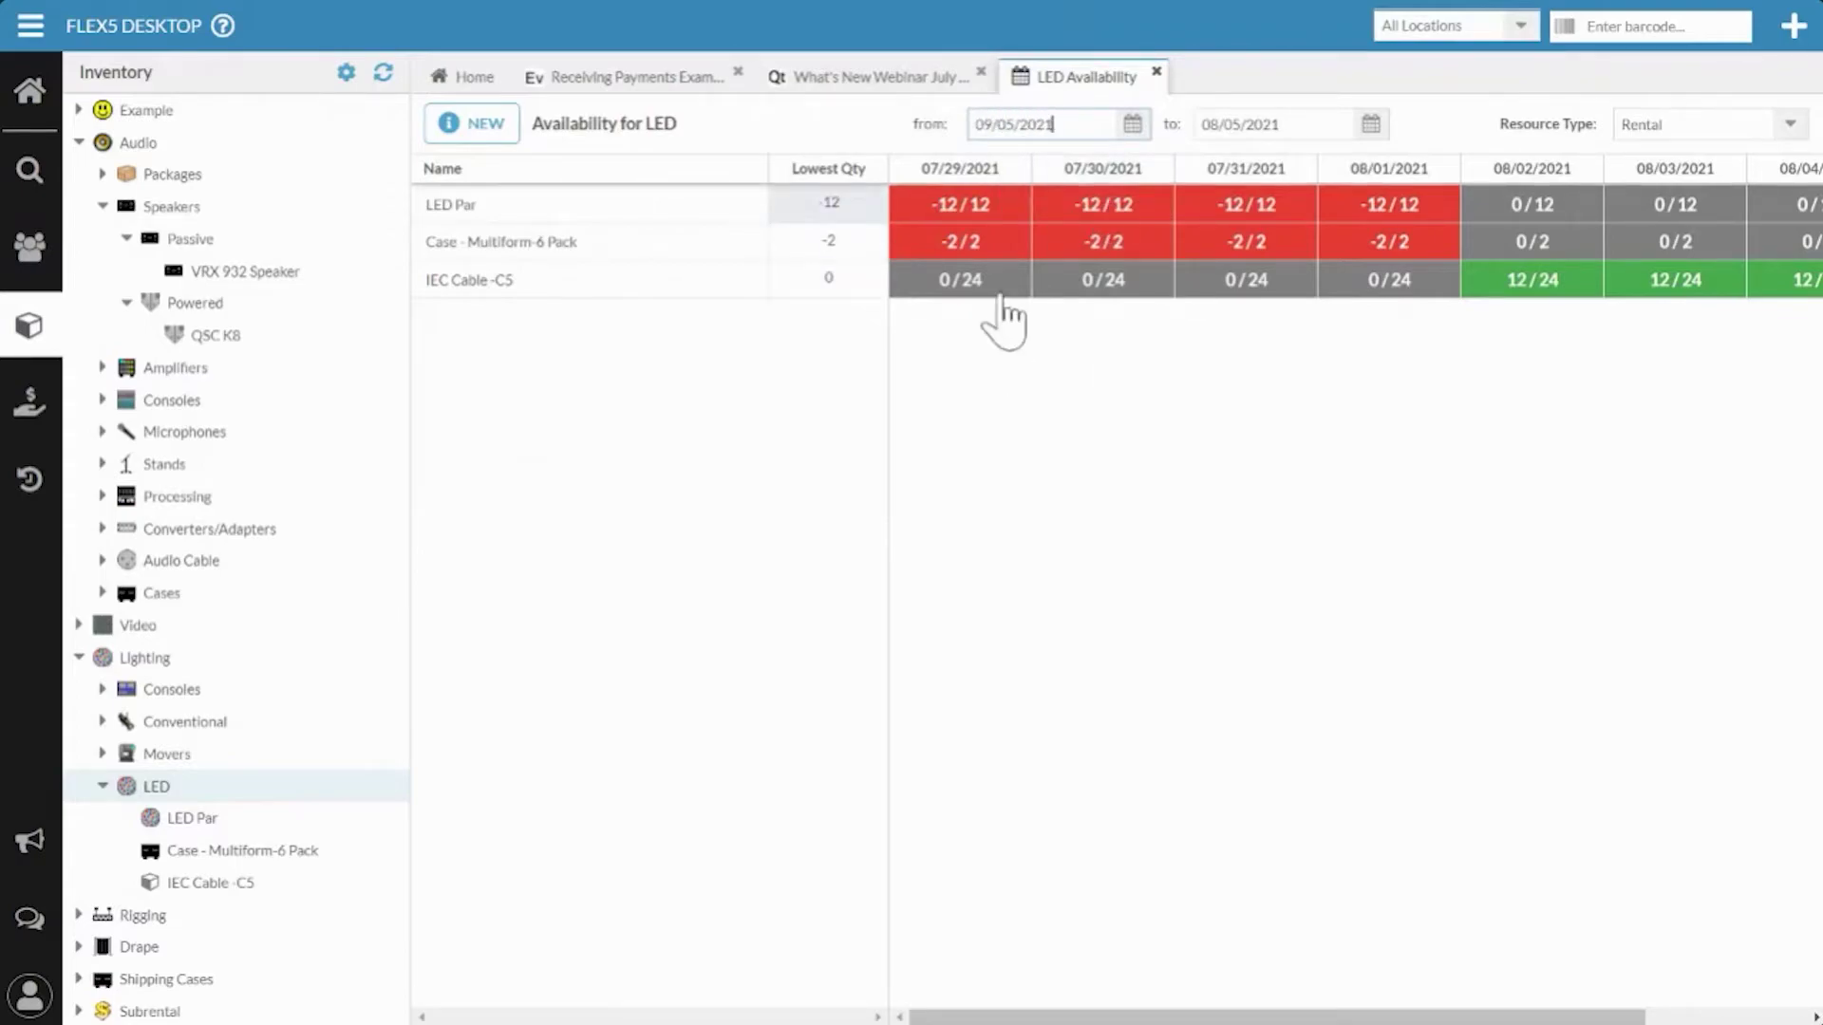
{"action": "left_click", "coordinate": [1371, 125]}
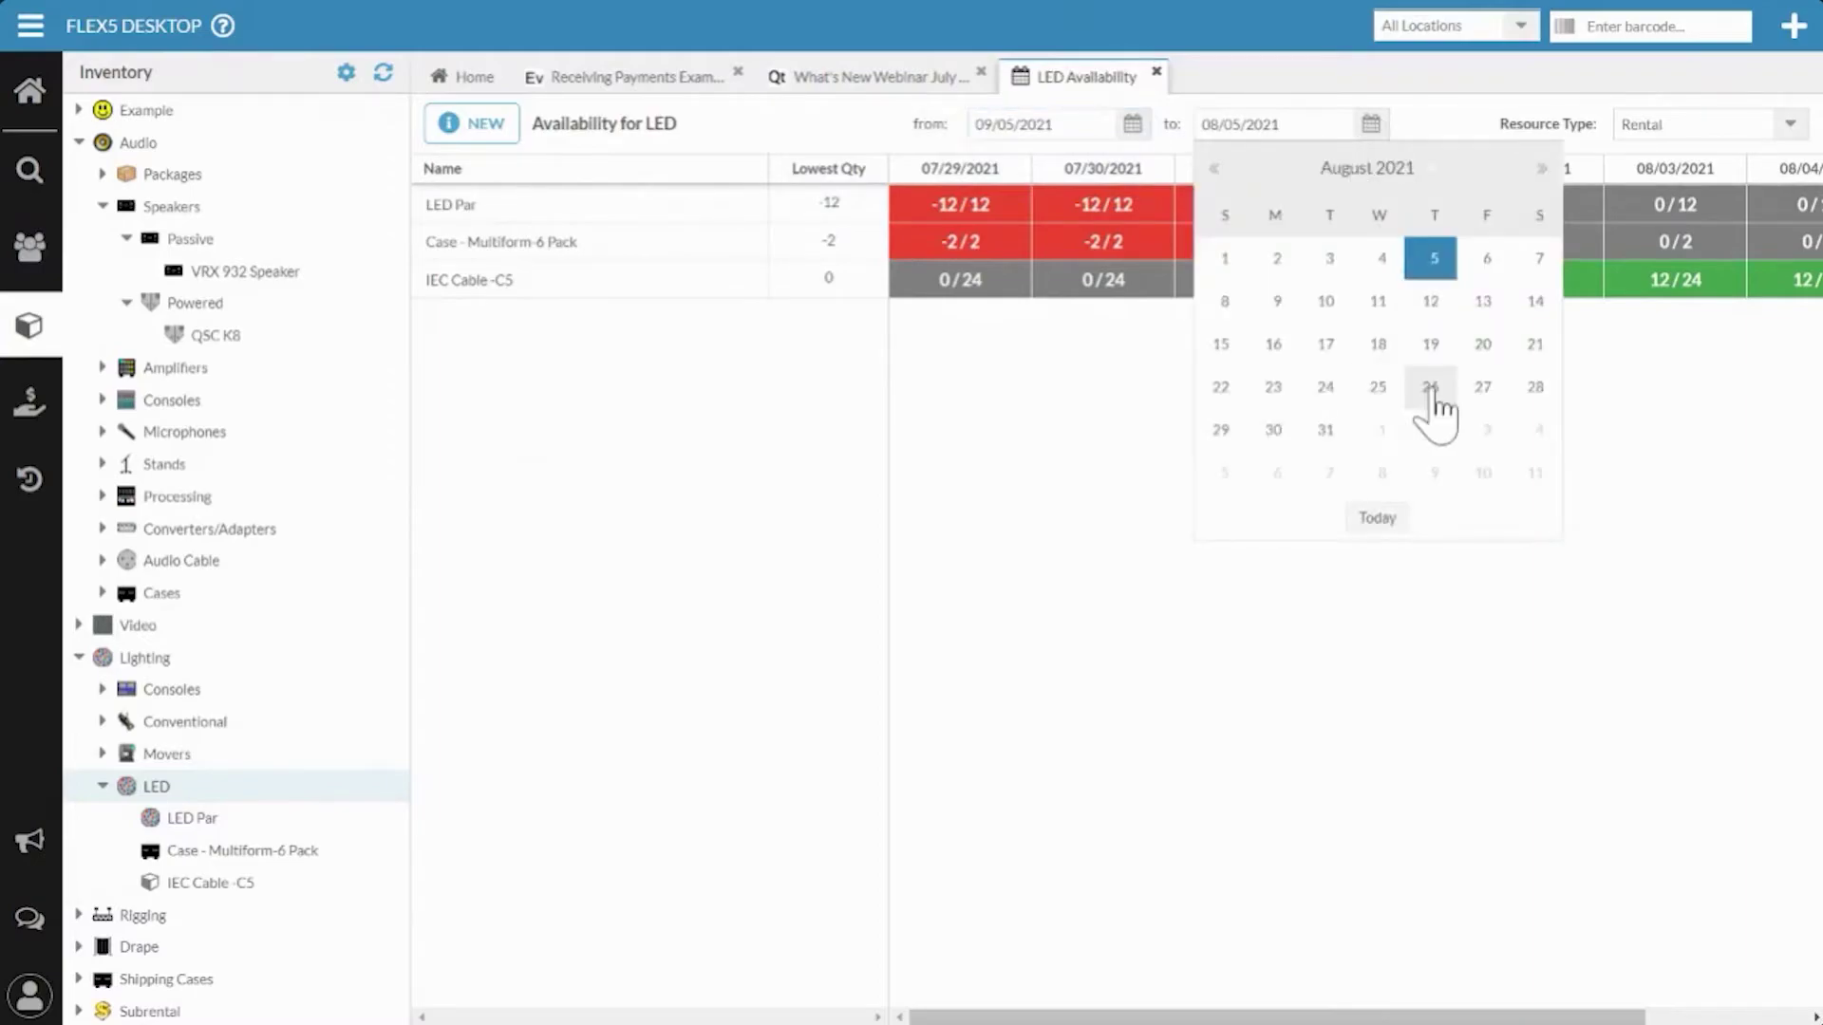
{"action": "left_click", "coordinate": [1536, 475]}
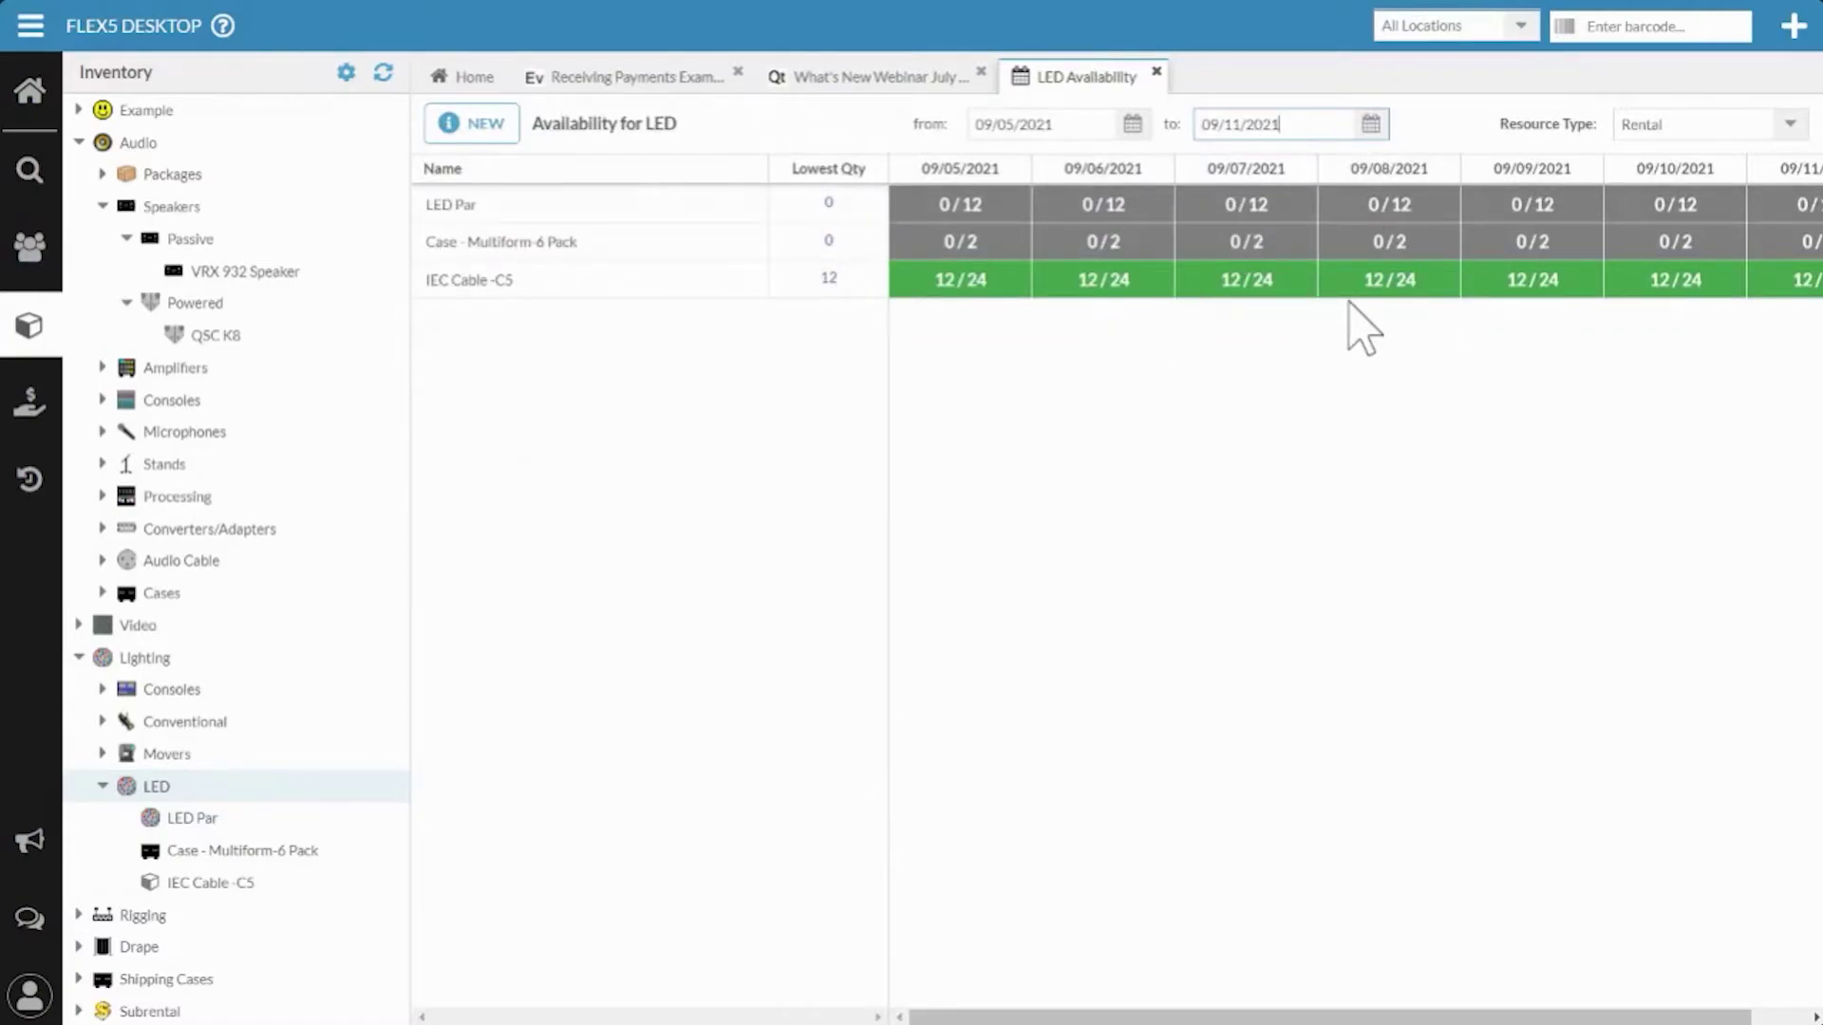
Change the LED availability range to 10/07/2021 through 11/05/2021 and view it with the inventory tree hidden.
{"action": "left_click", "coordinate": [1371, 124]}
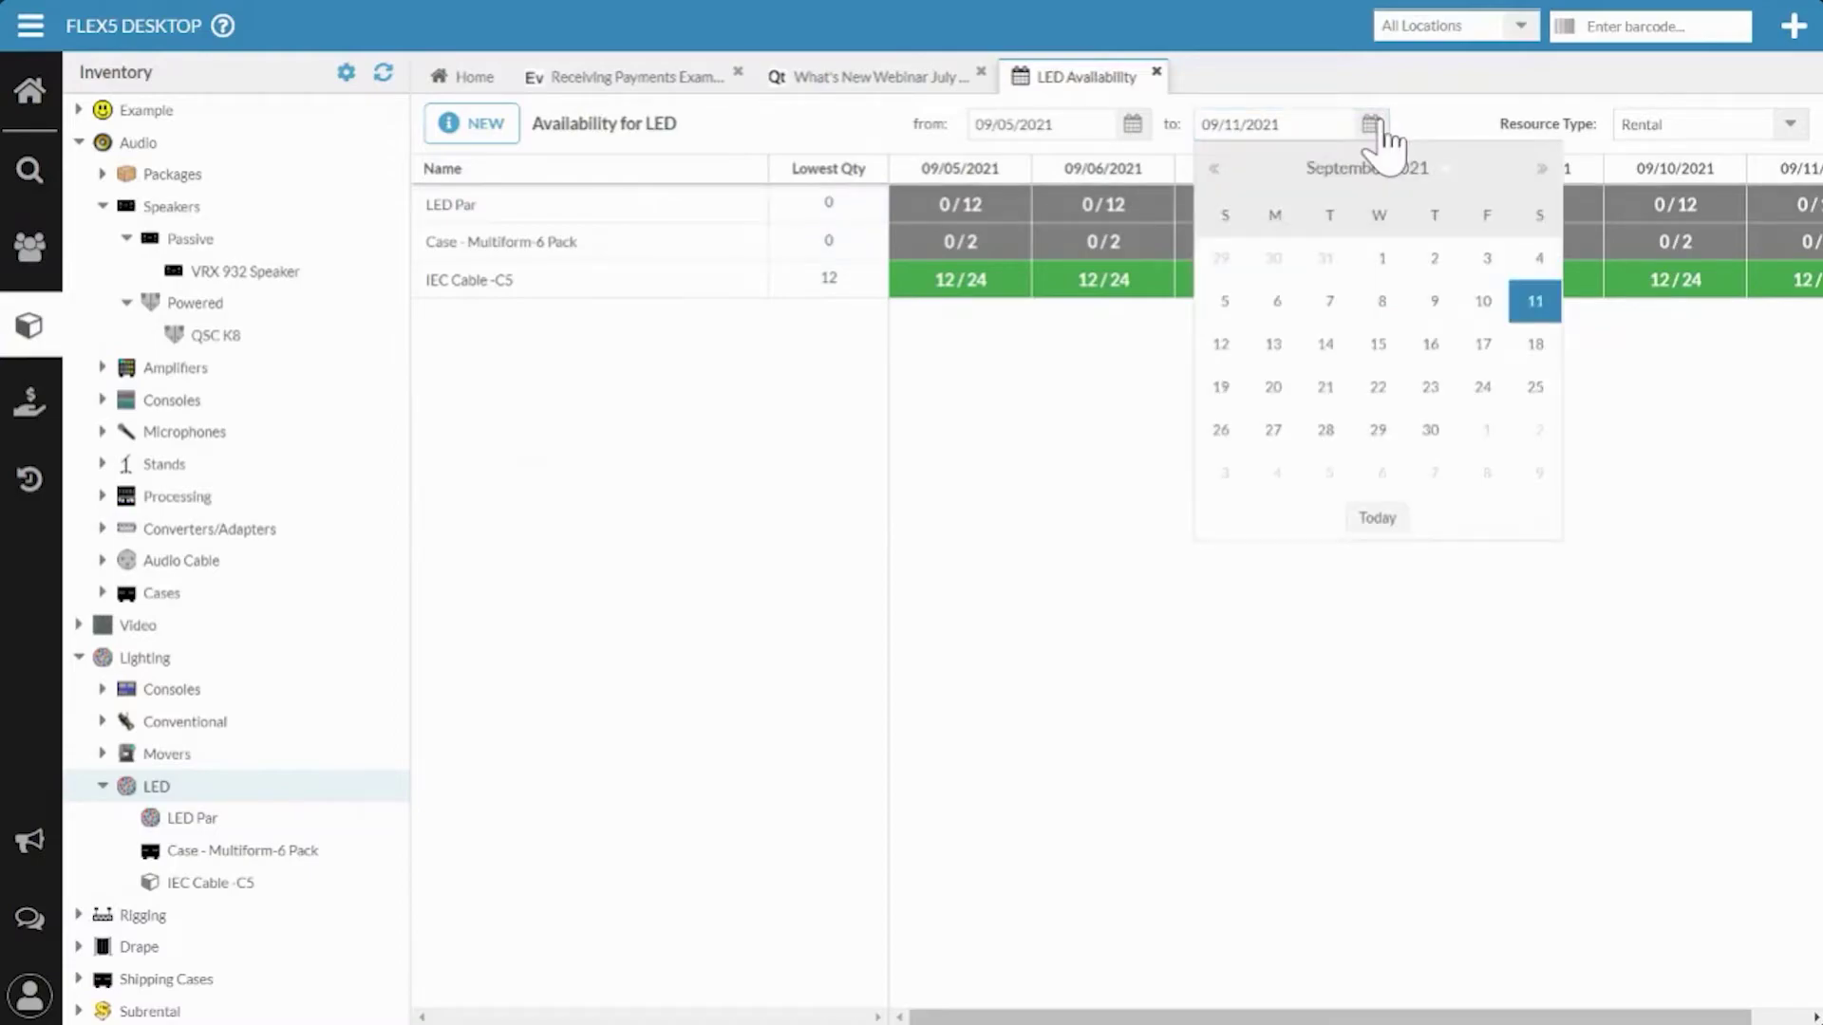
{"action": "left_click", "coordinate": [1542, 169]}
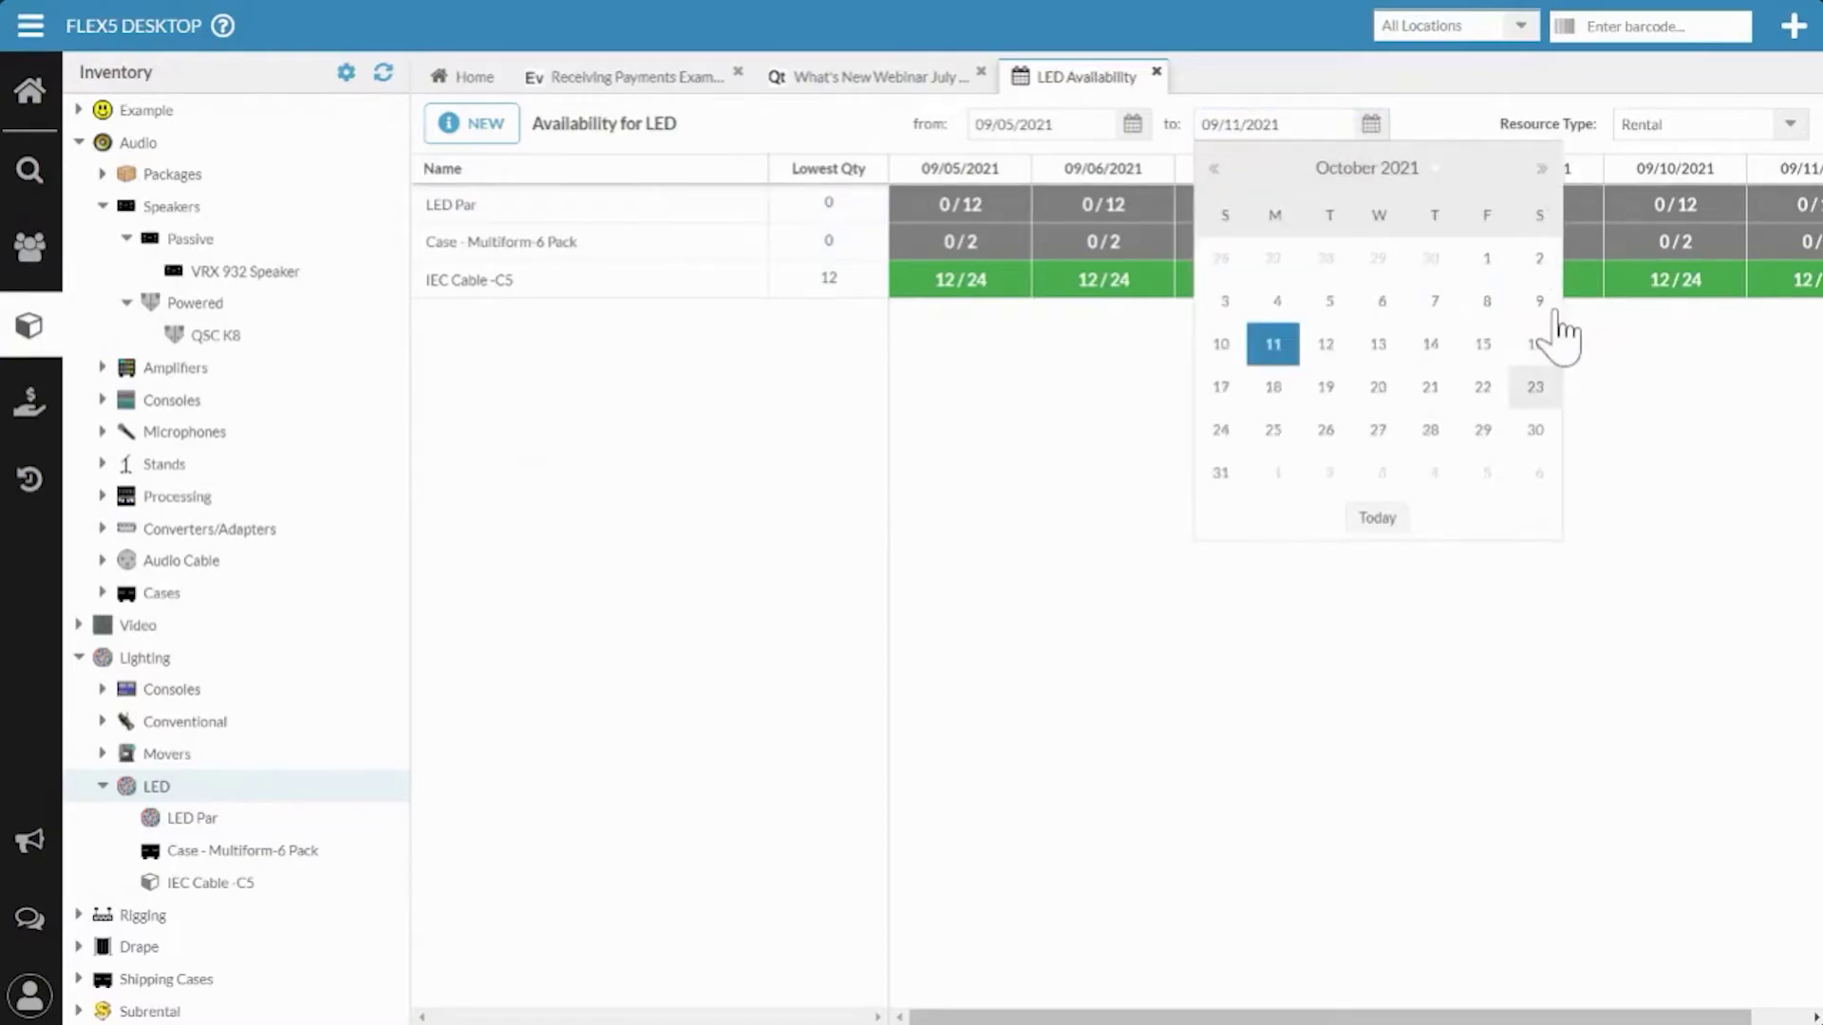
{"action": "left_click", "coordinate": [1489, 473]}
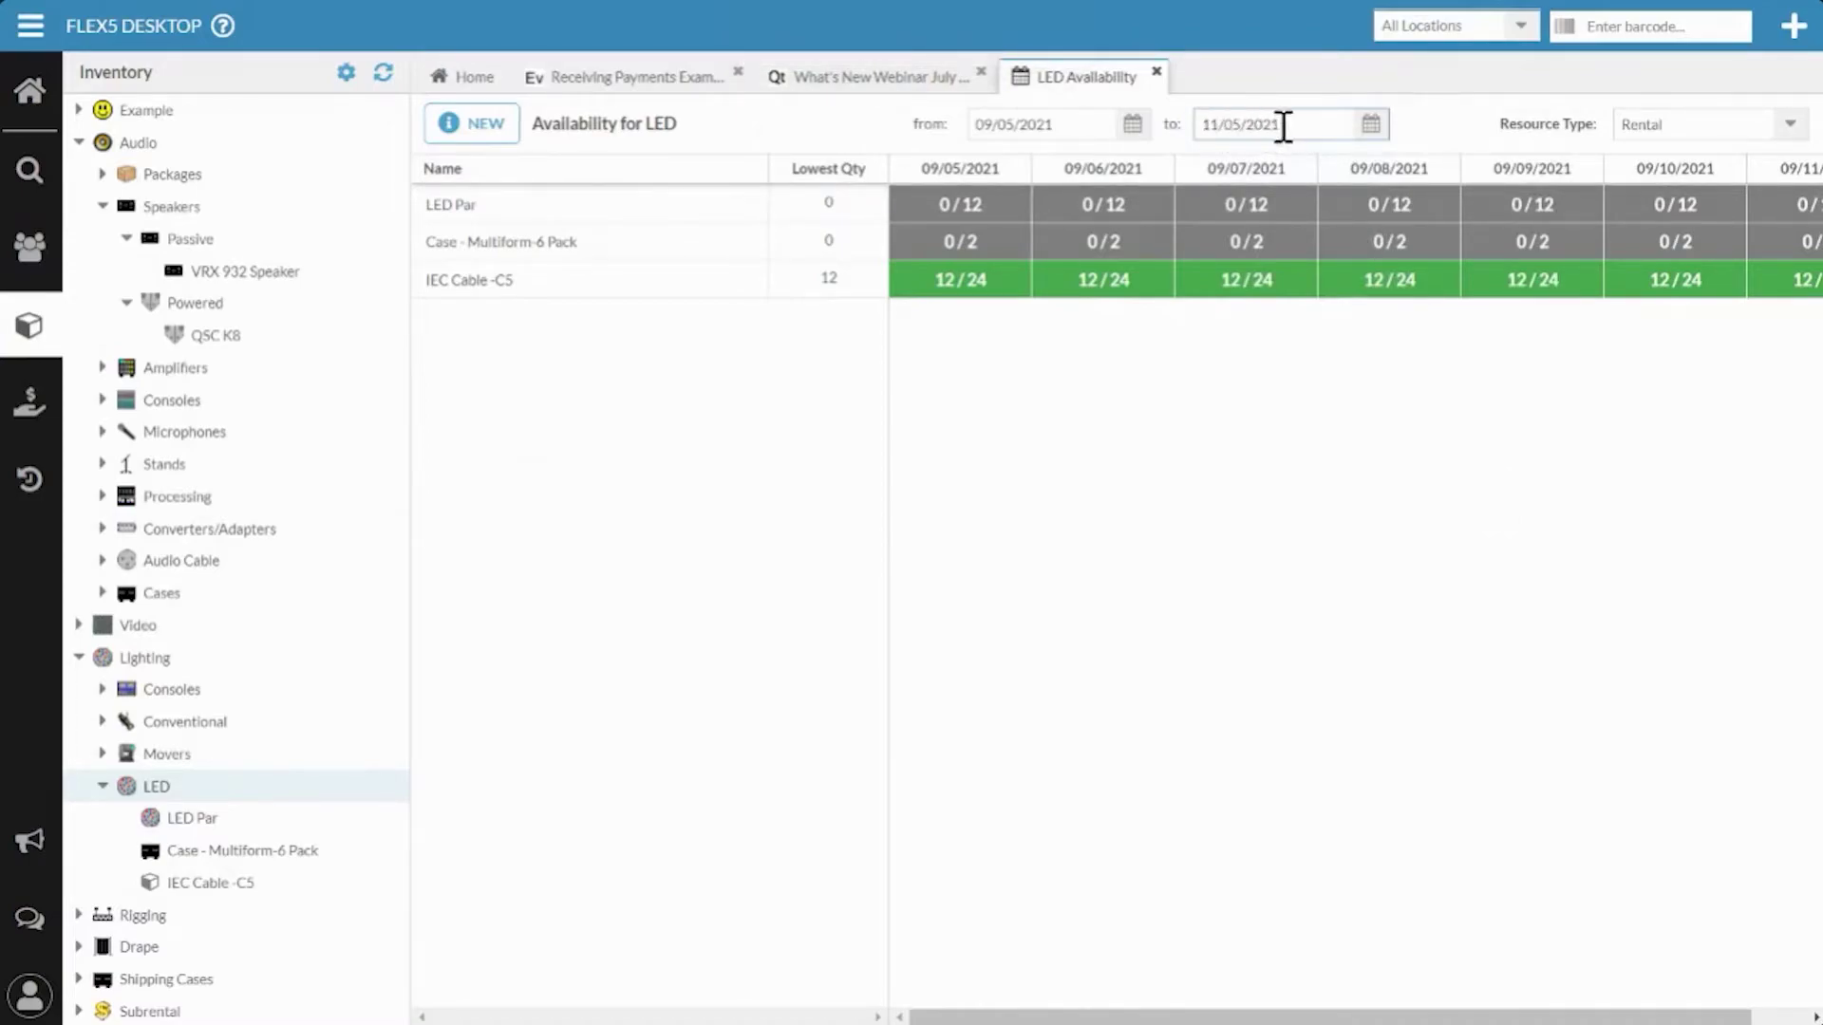
{"action": "left_click", "coordinate": [1134, 127]}
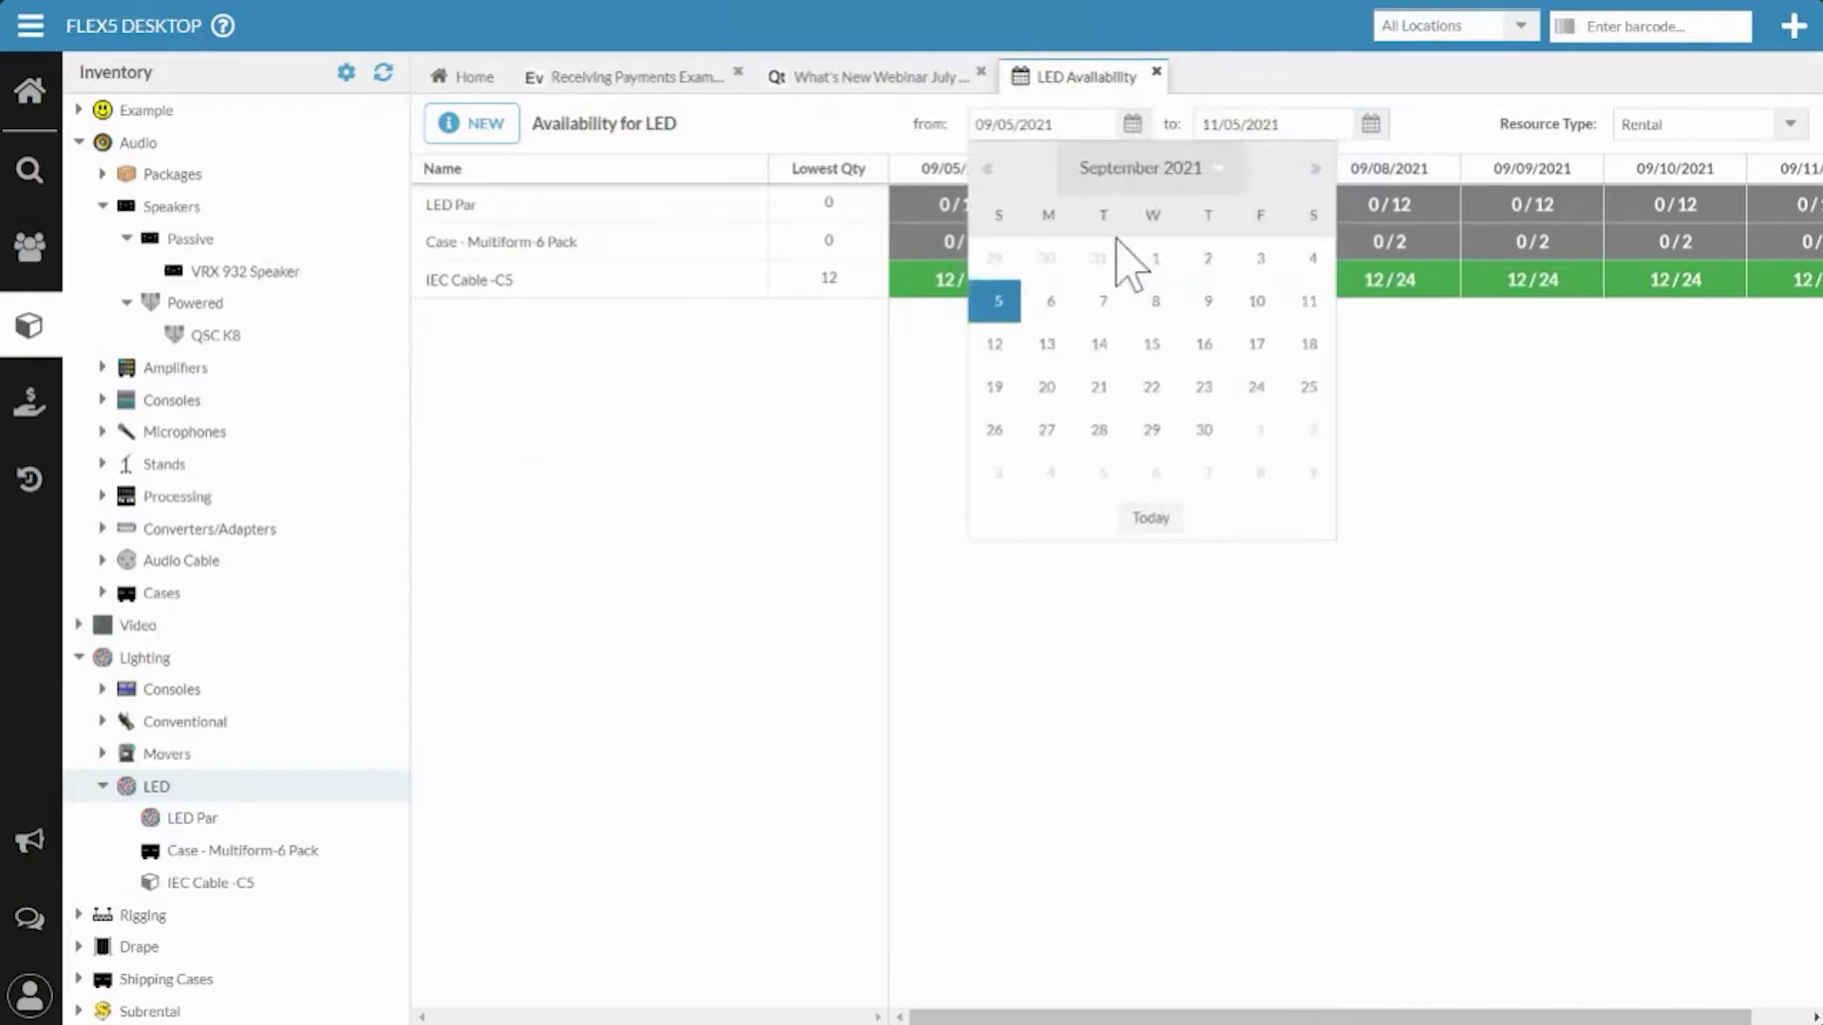
{"action": "left_click", "coordinate": [1052, 477]}
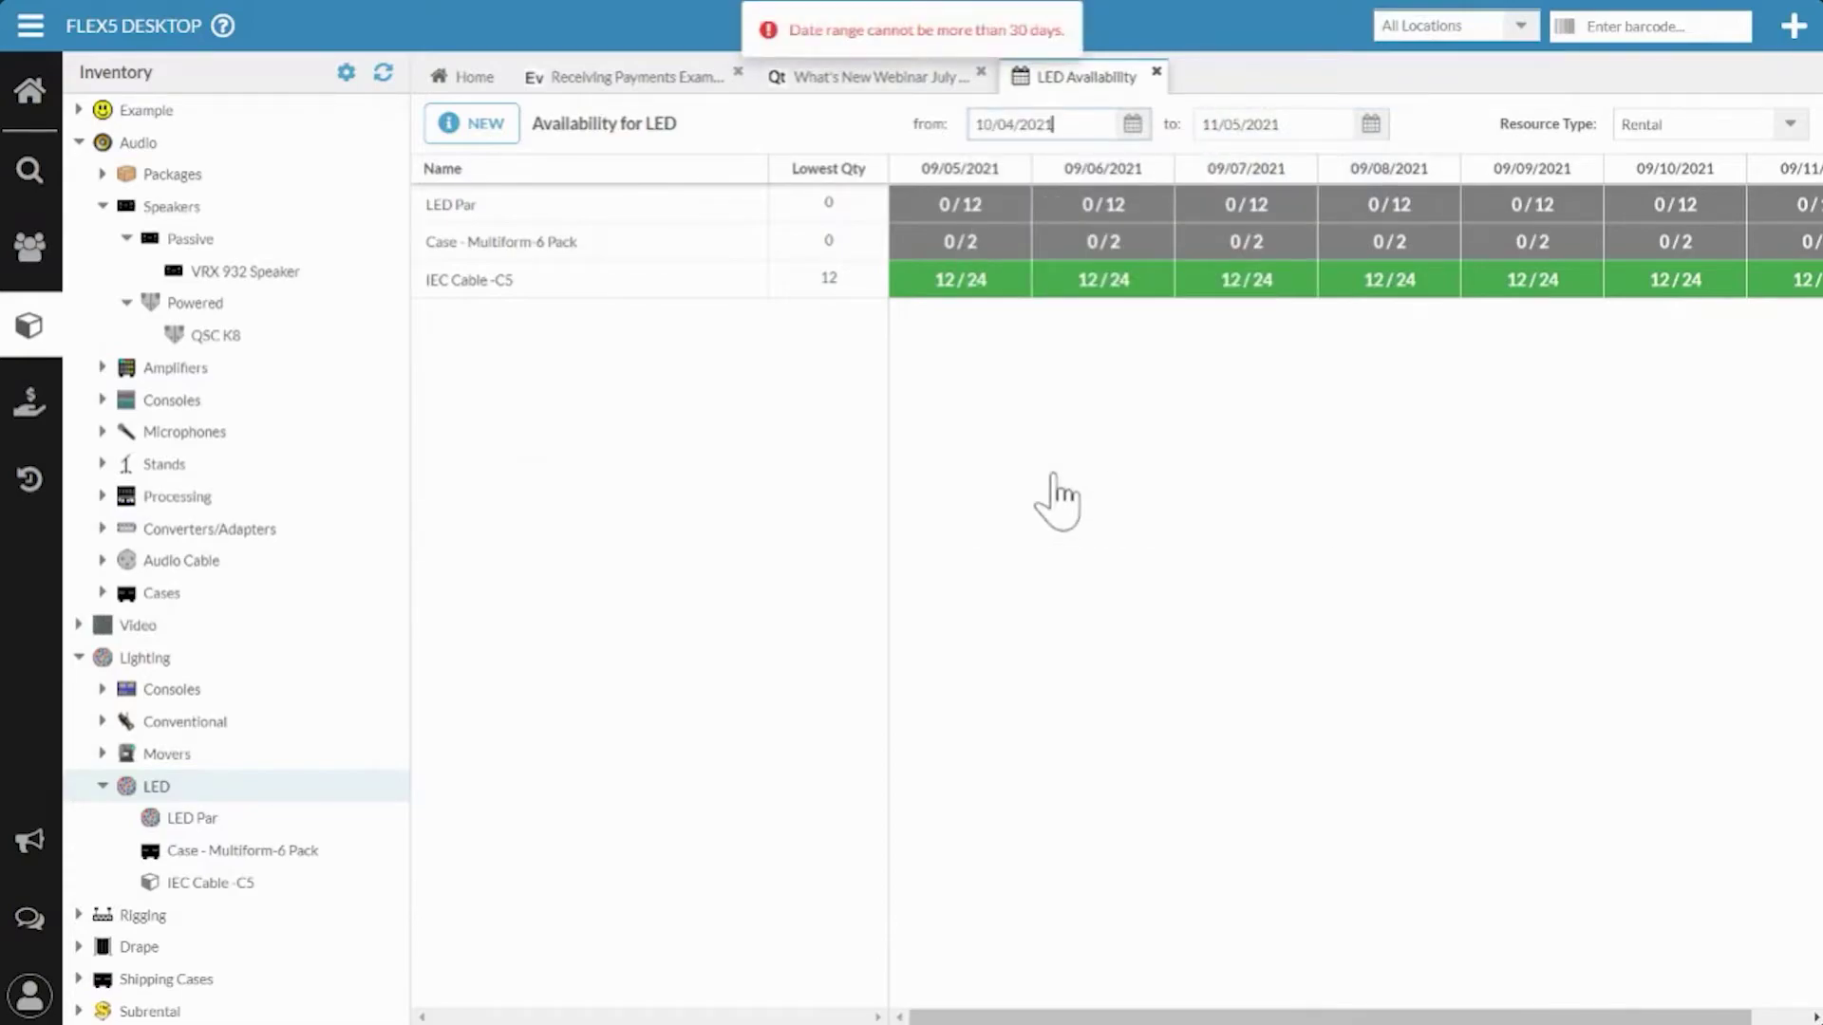
{"action": "left_click", "coordinate": [1133, 126]}
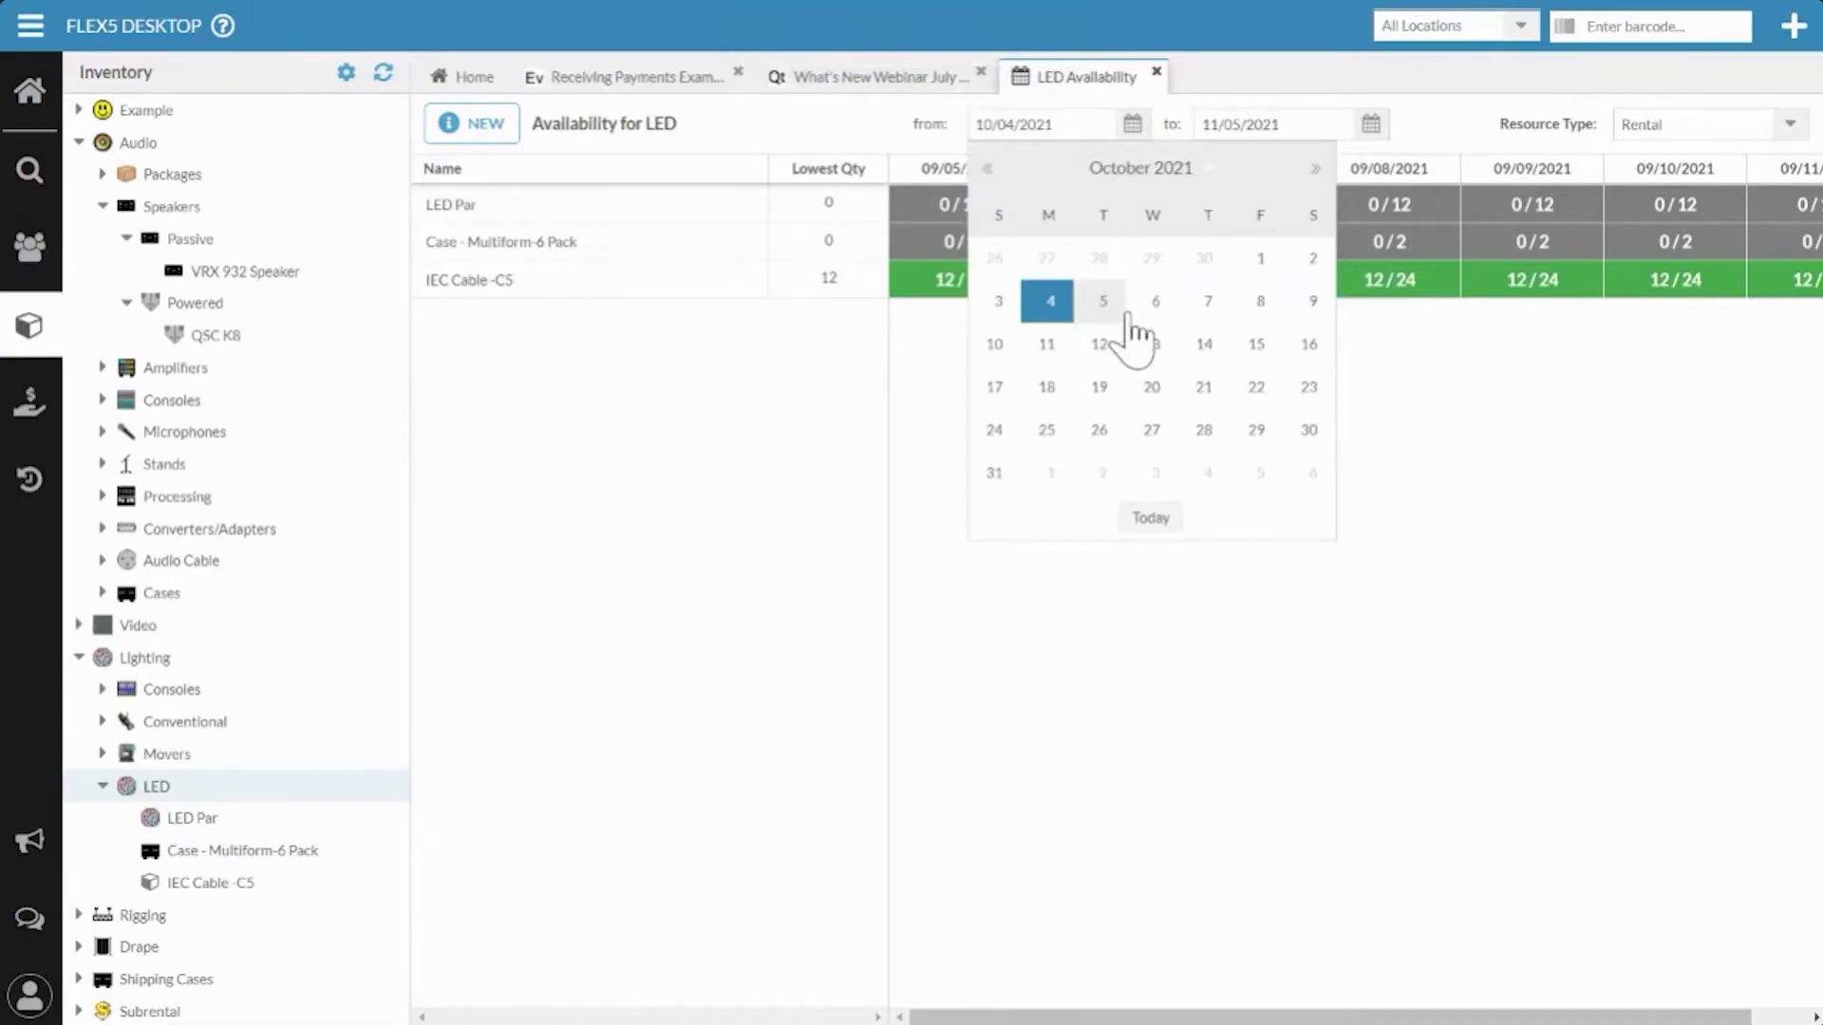
{"action": "left_click", "coordinate": [1194, 313]}
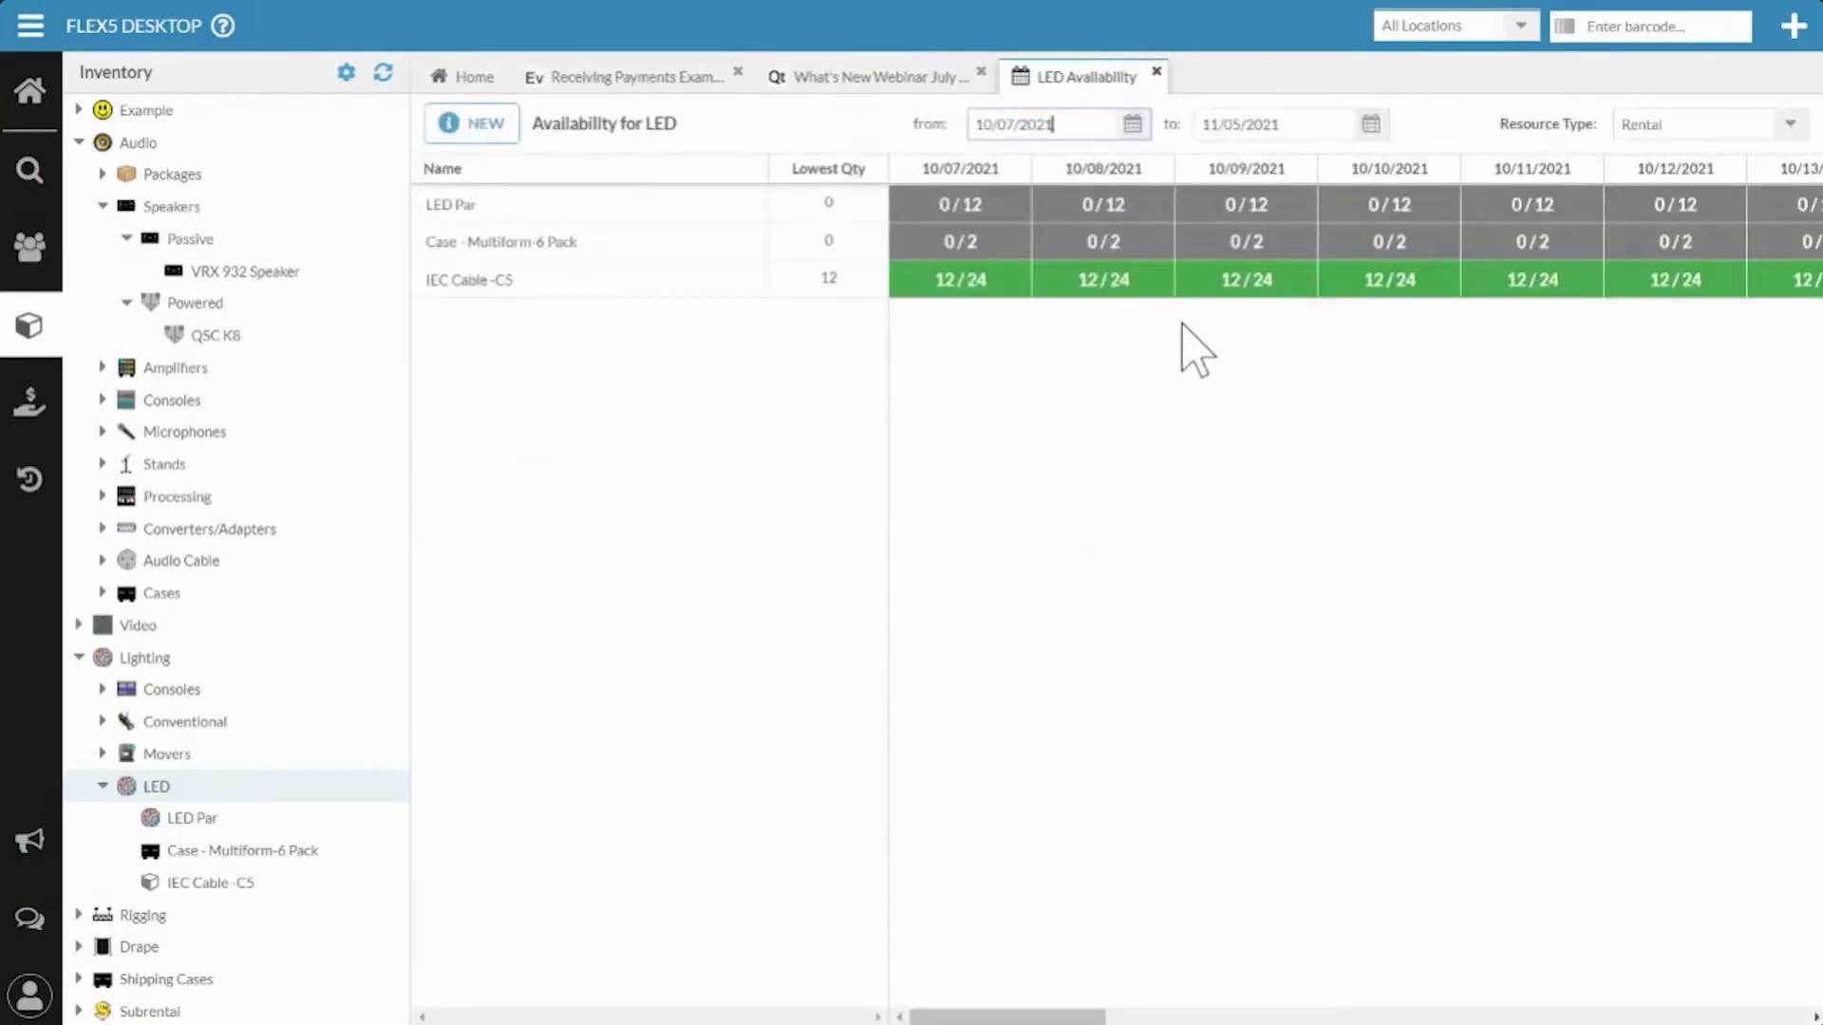
{"action": "left_click", "coordinate": [37, 332]}
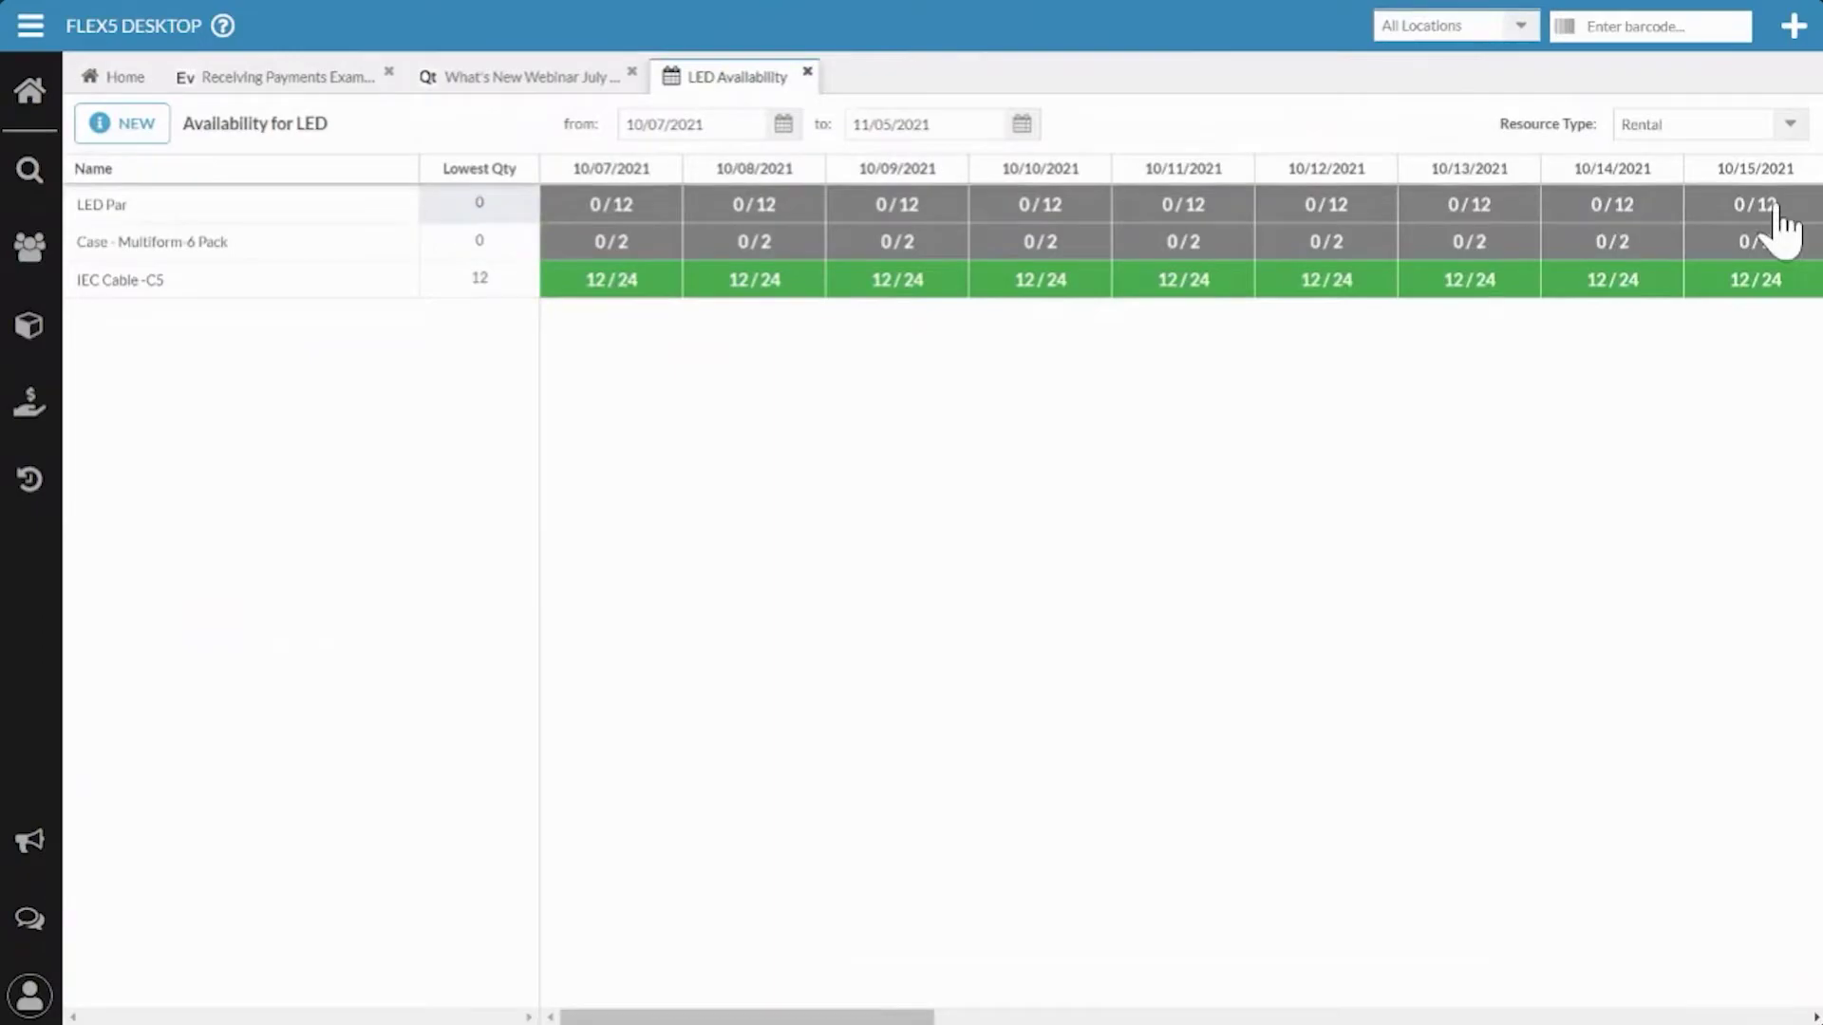
{"action": "mouse_move", "coordinate": [883, 1016]}
{"action": "left_mouse_down"}
{"action": "mouse_move", "coordinate": [1785, 1021]}
{"action": "mouse_move", "coordinate": [899, 1018]}
{"action": "left_mouse_up"}
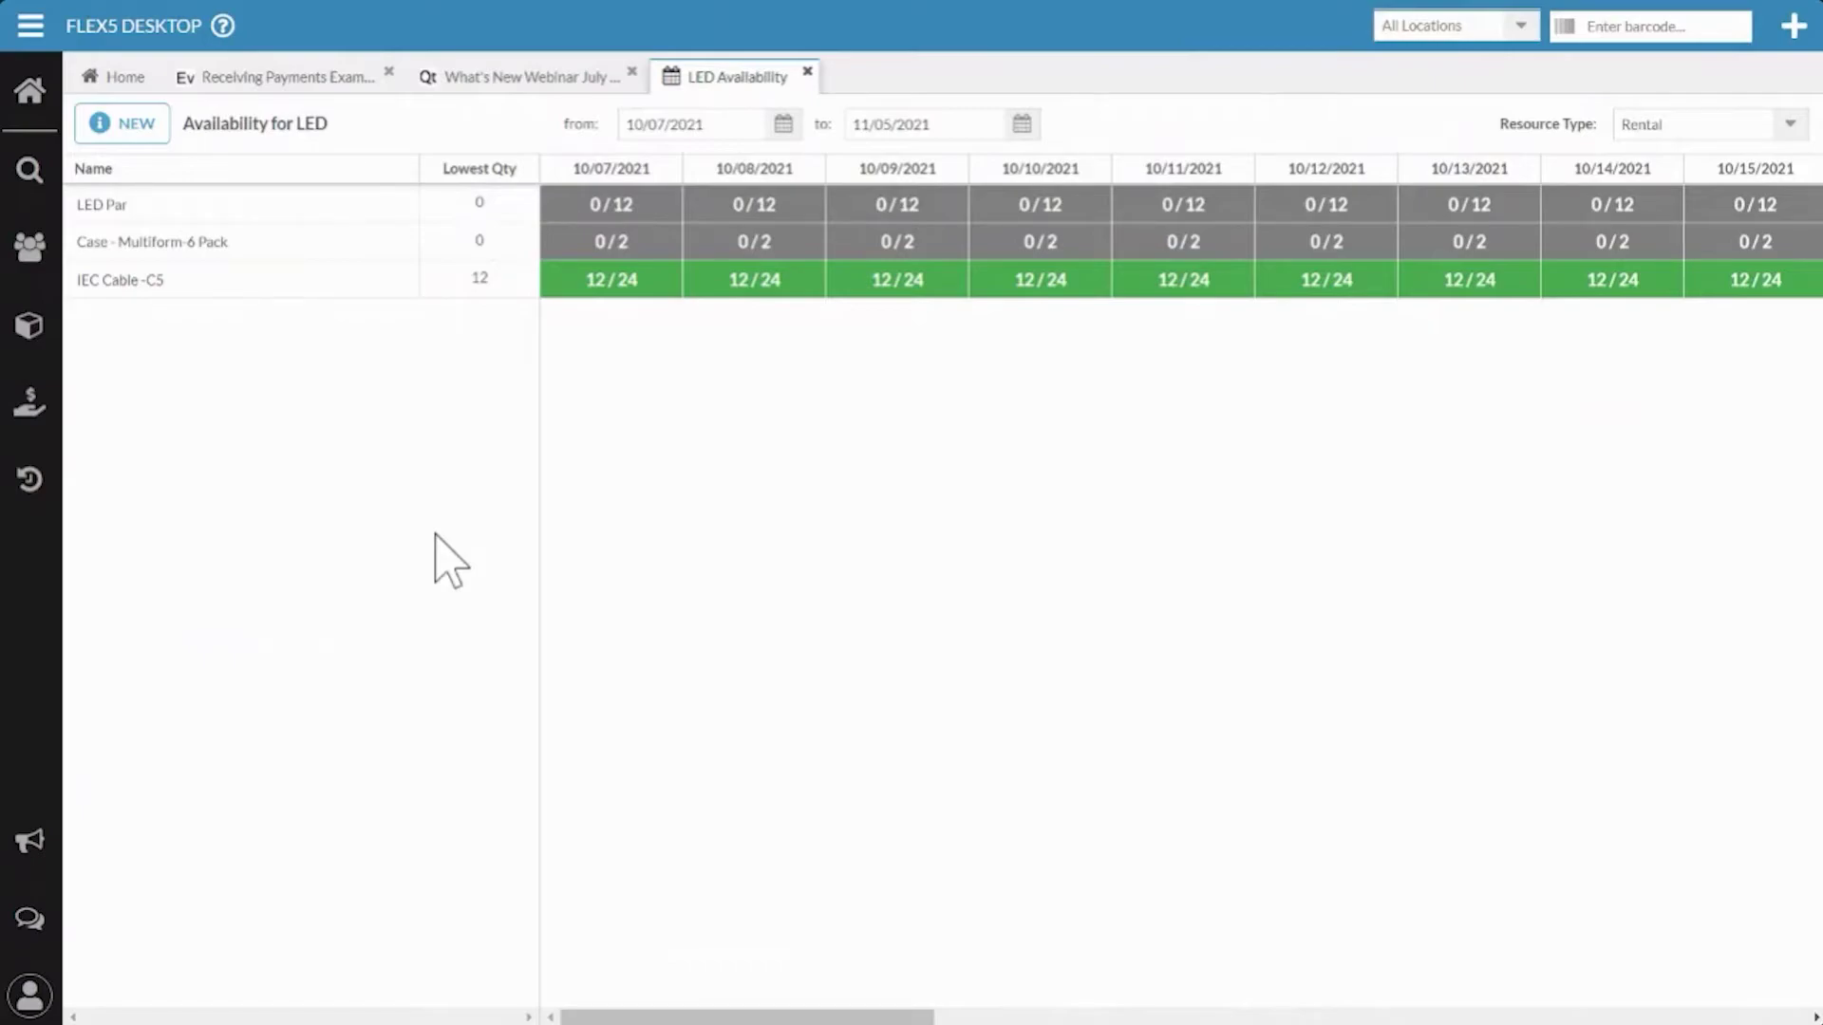
Show the inventory tree again and collapse its Speakers and LED groups.
{"action": "left_click", "coordinate": [27, 337]}
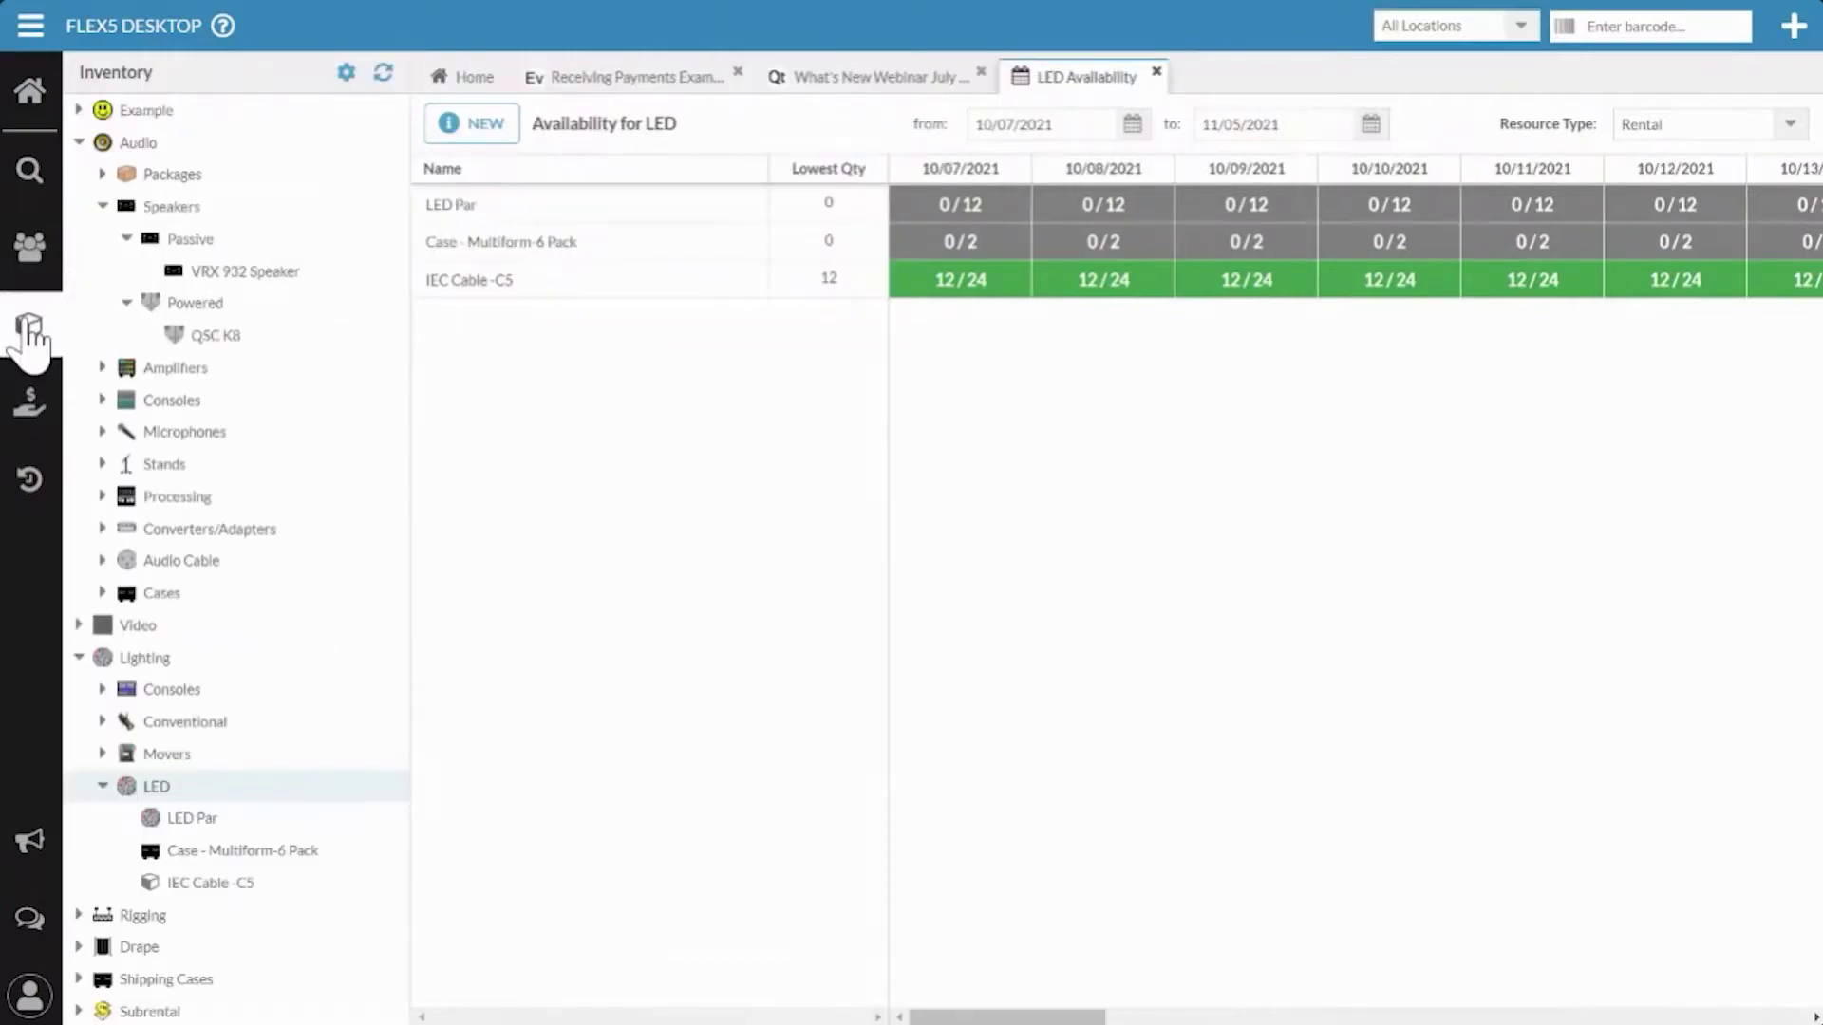
{"action": "left_click", "coordinate": [103, 209]}
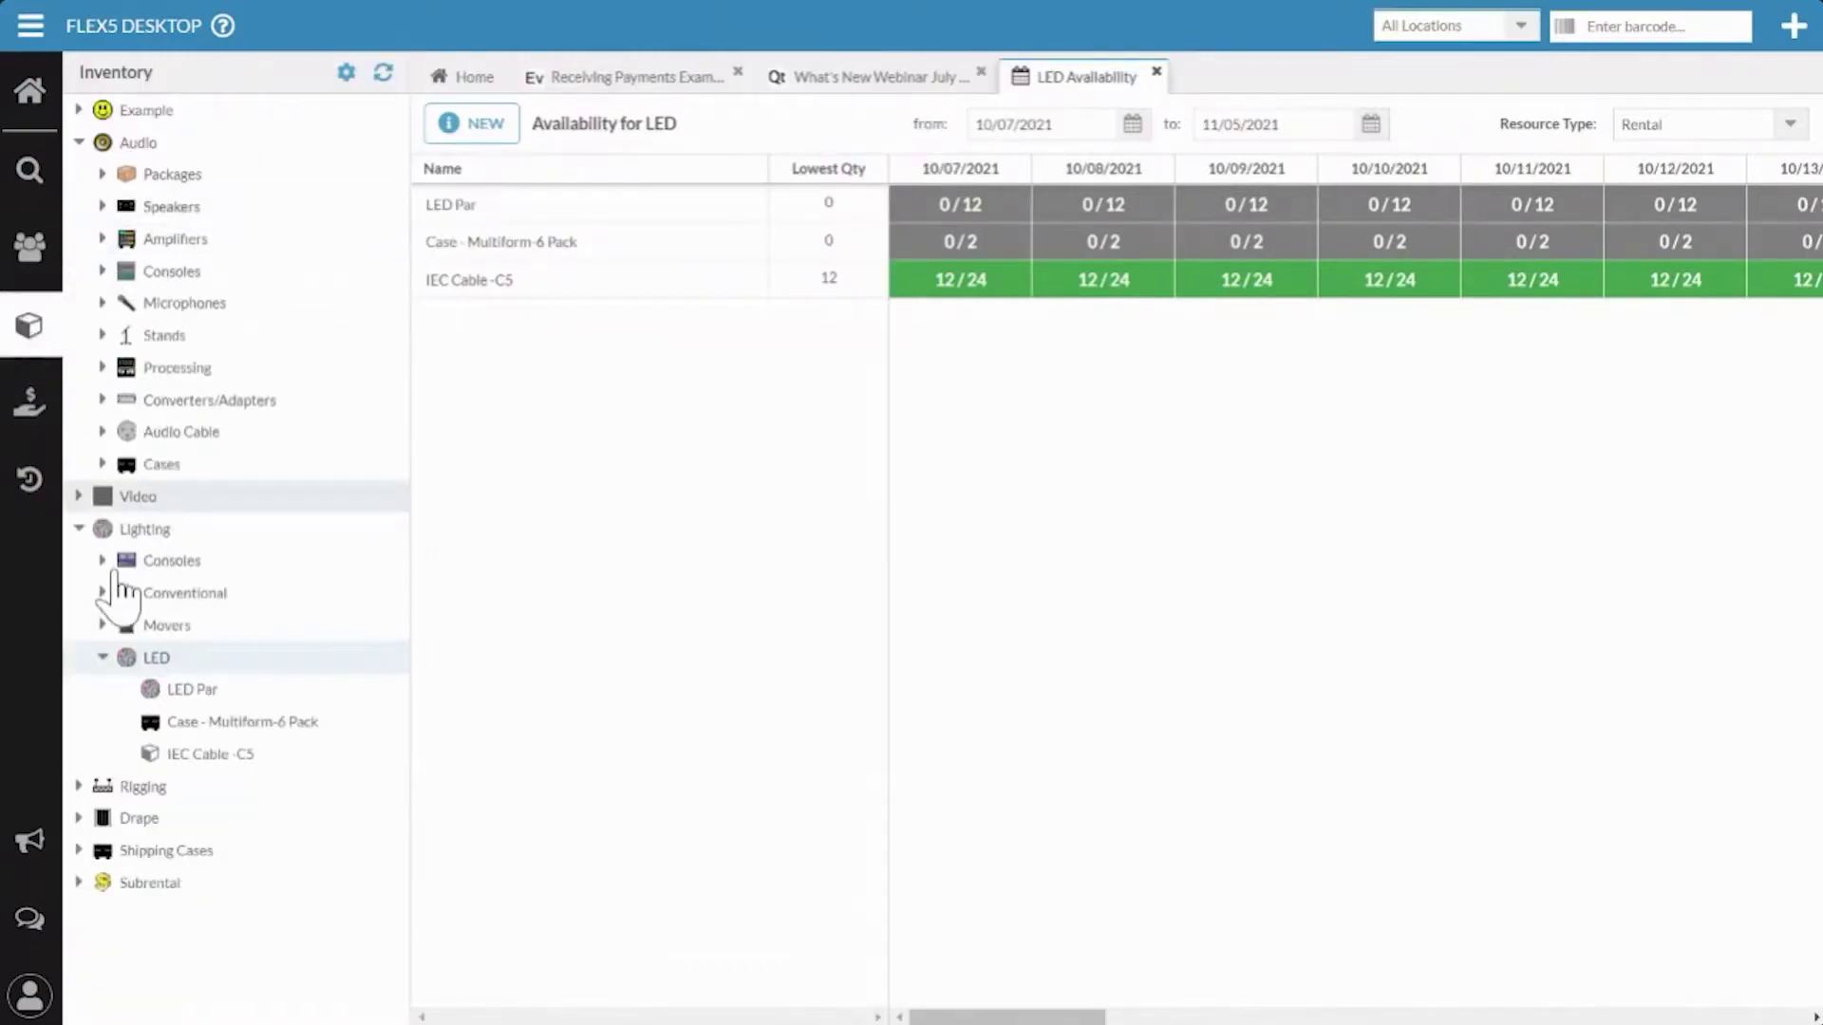
{"action": "left_click", "coordinate": [103, 658]}
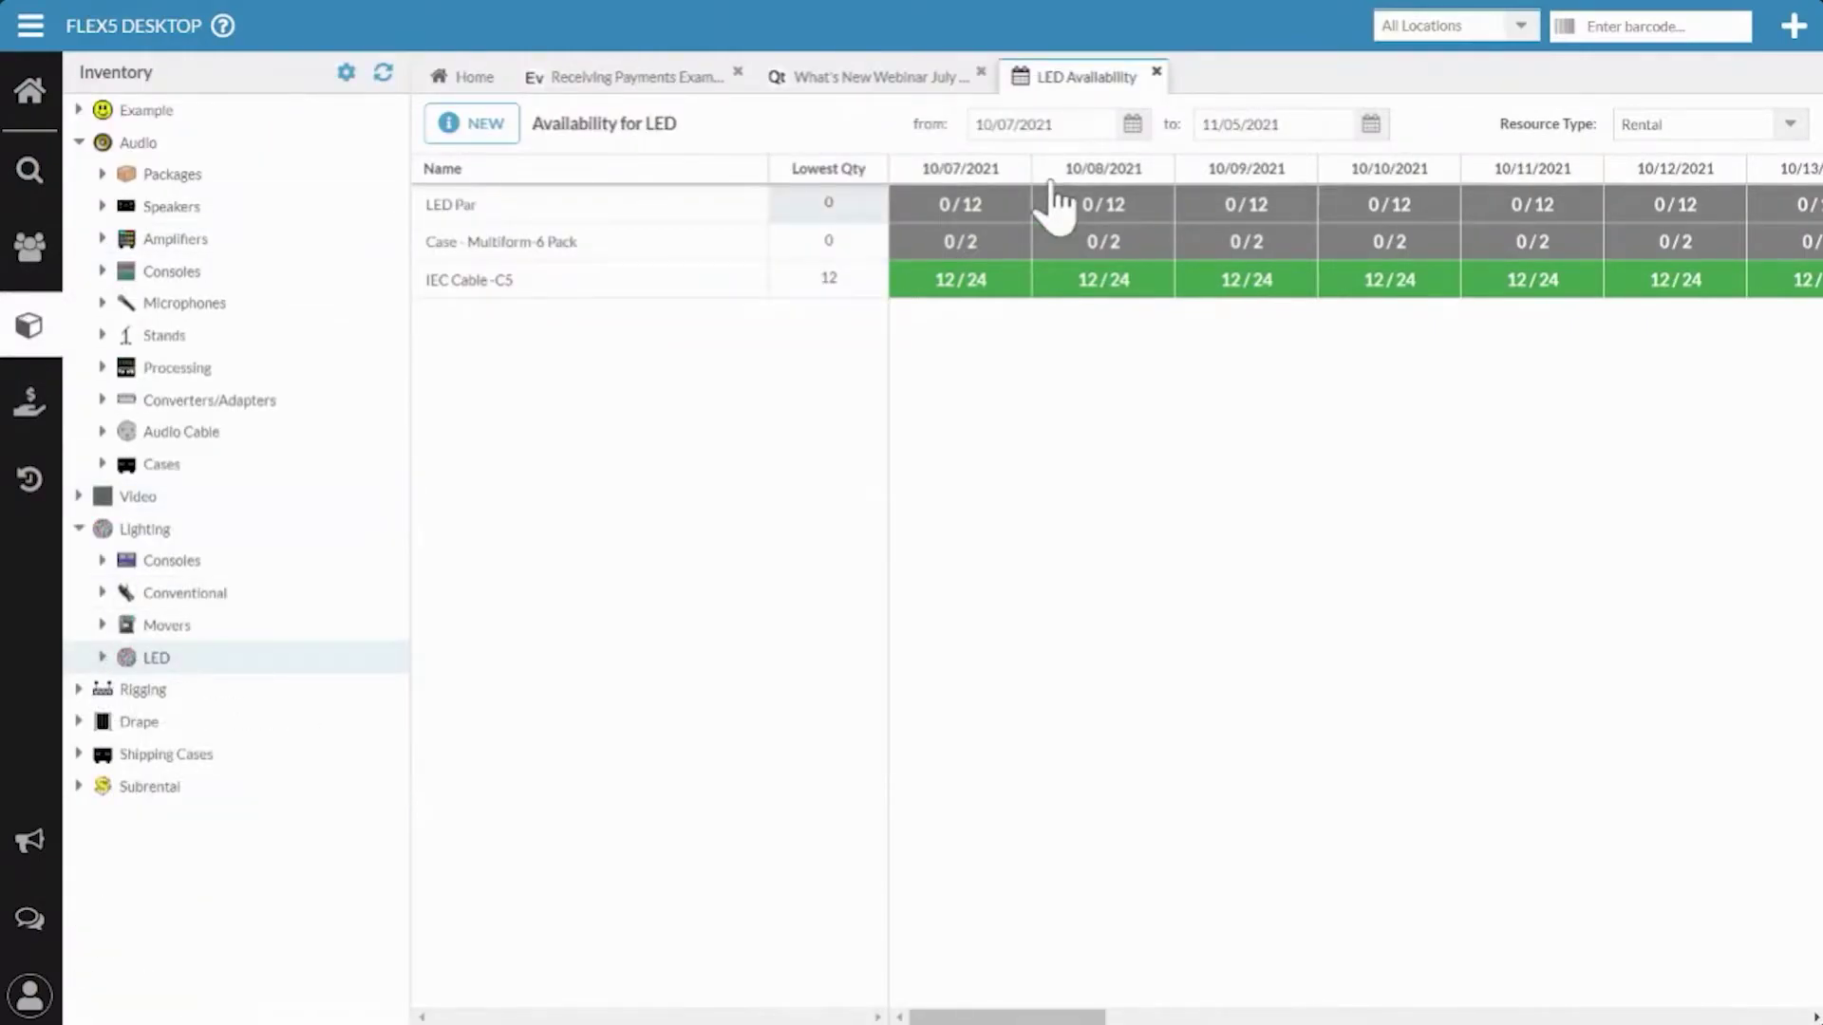
Close the LED Availability view and hide the inventory tree and the quote's Modify options.
{"action": "left_click", "coordinate": [1157, 72]}
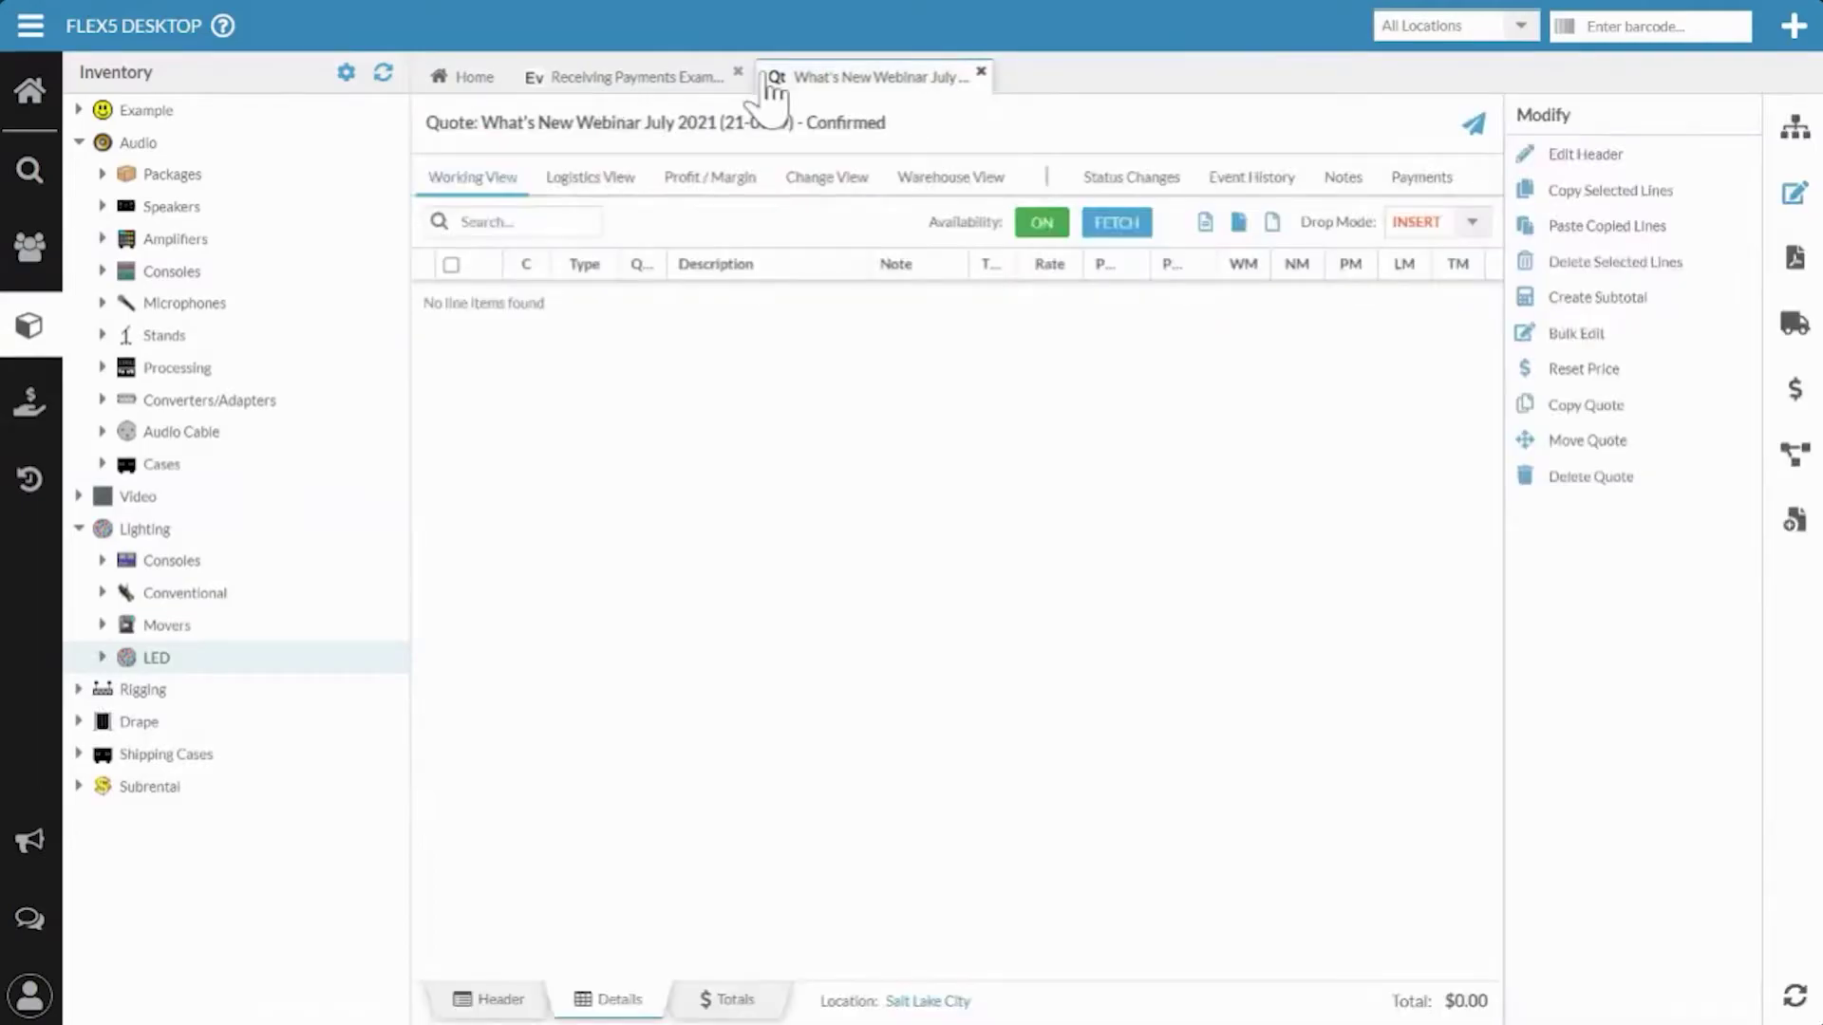
{"action": "left_click", "coordinate": [31, 328]}
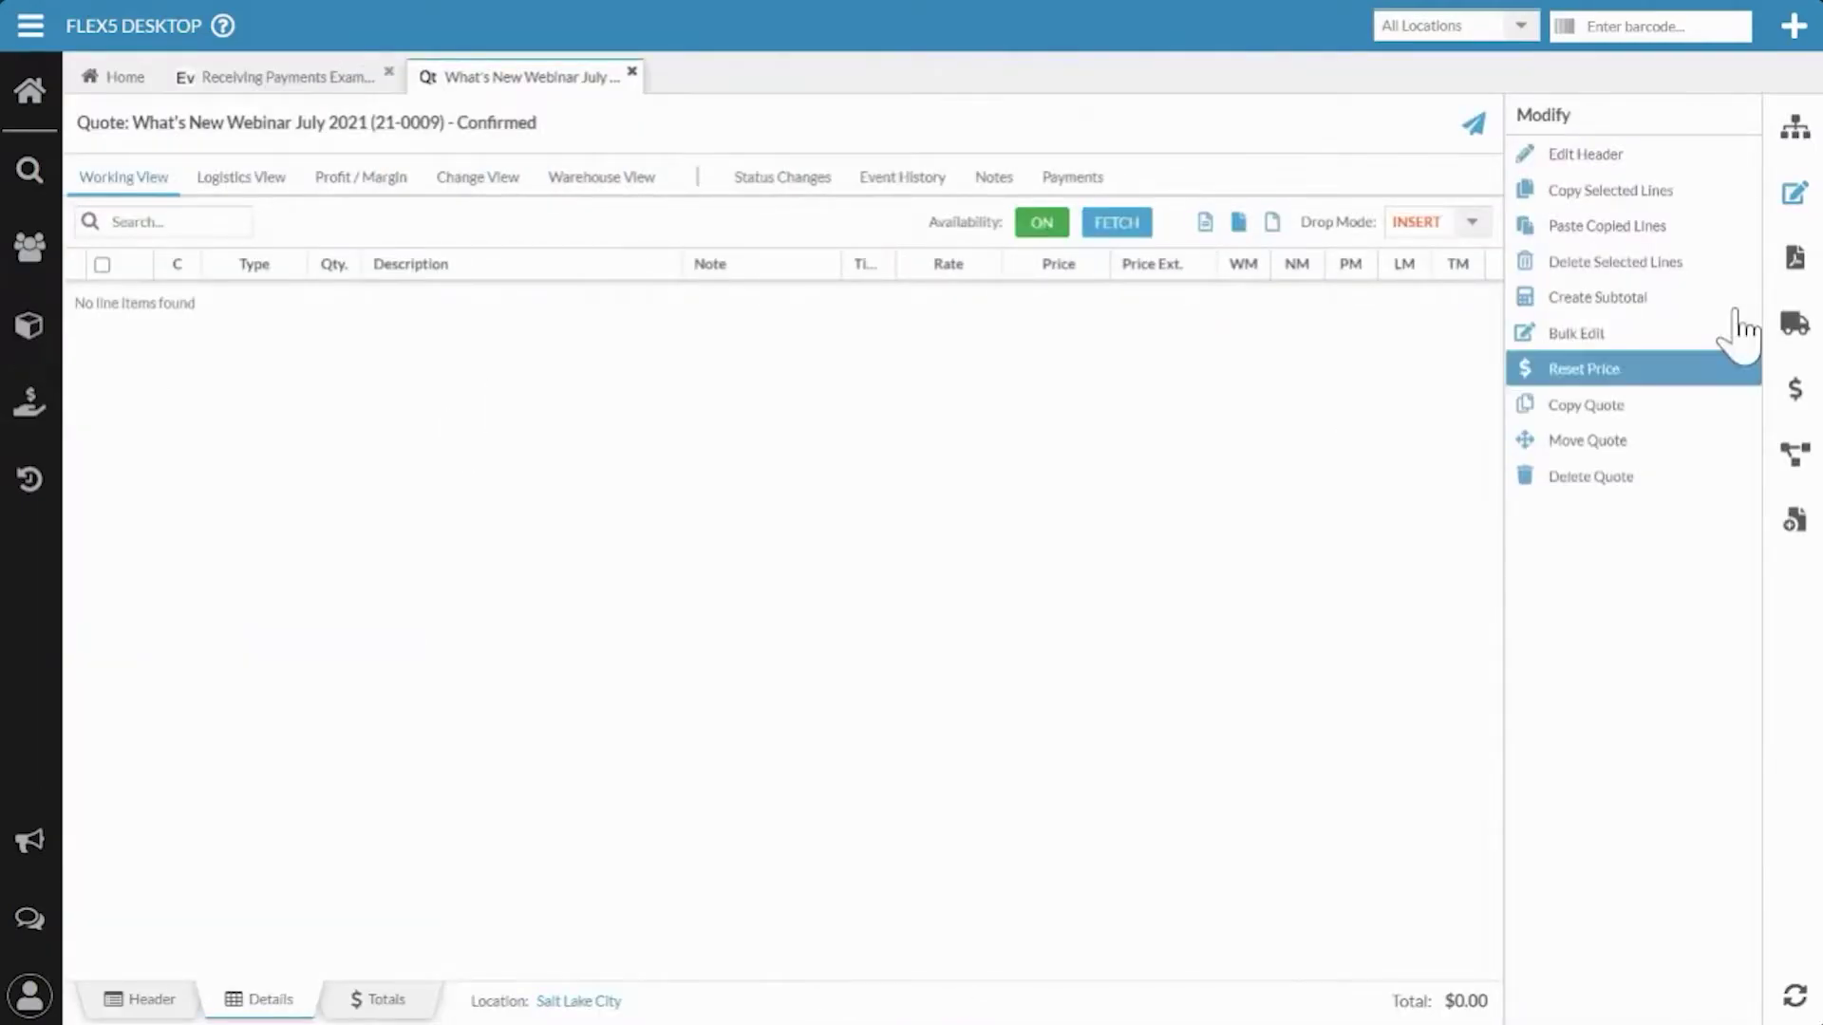
{"action": "left_click", "coordinate": [1797, 199]}
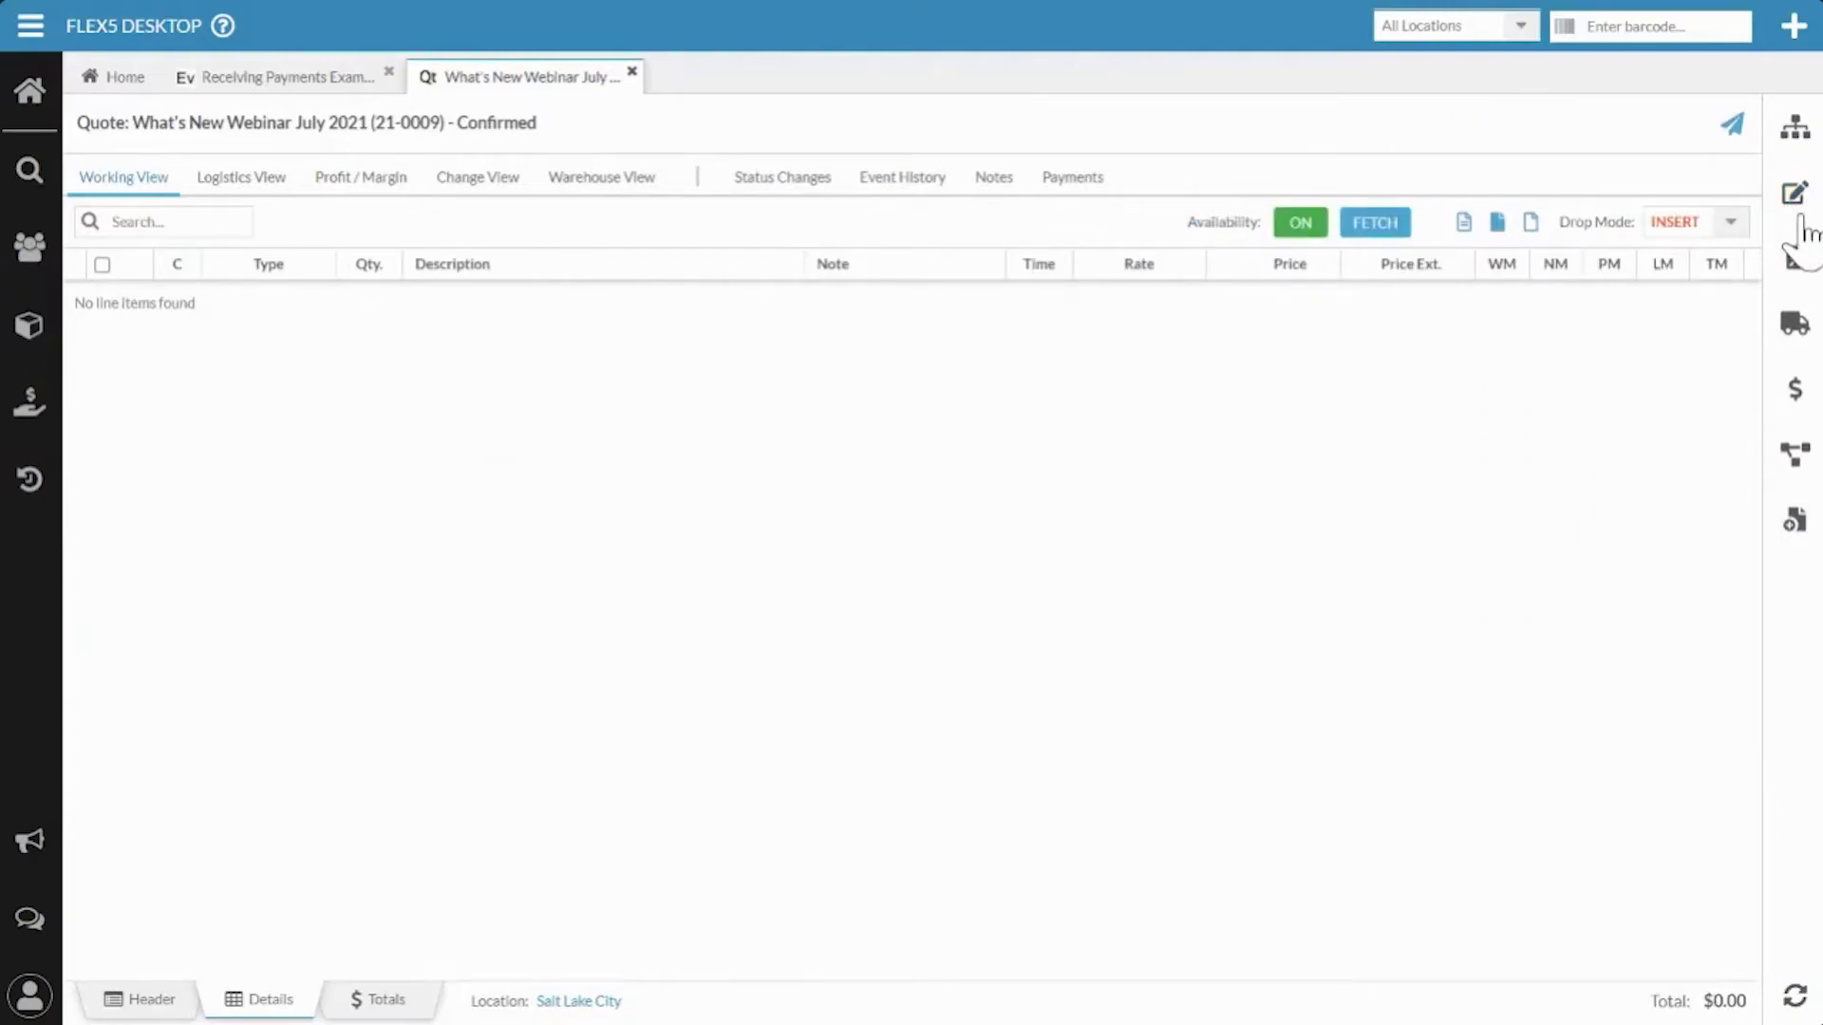
In the Receiving Payments Example event folder, reorder the quotes so the one with received payments comes first.
{"action": "left_click", "coordinate": [285, 95]}
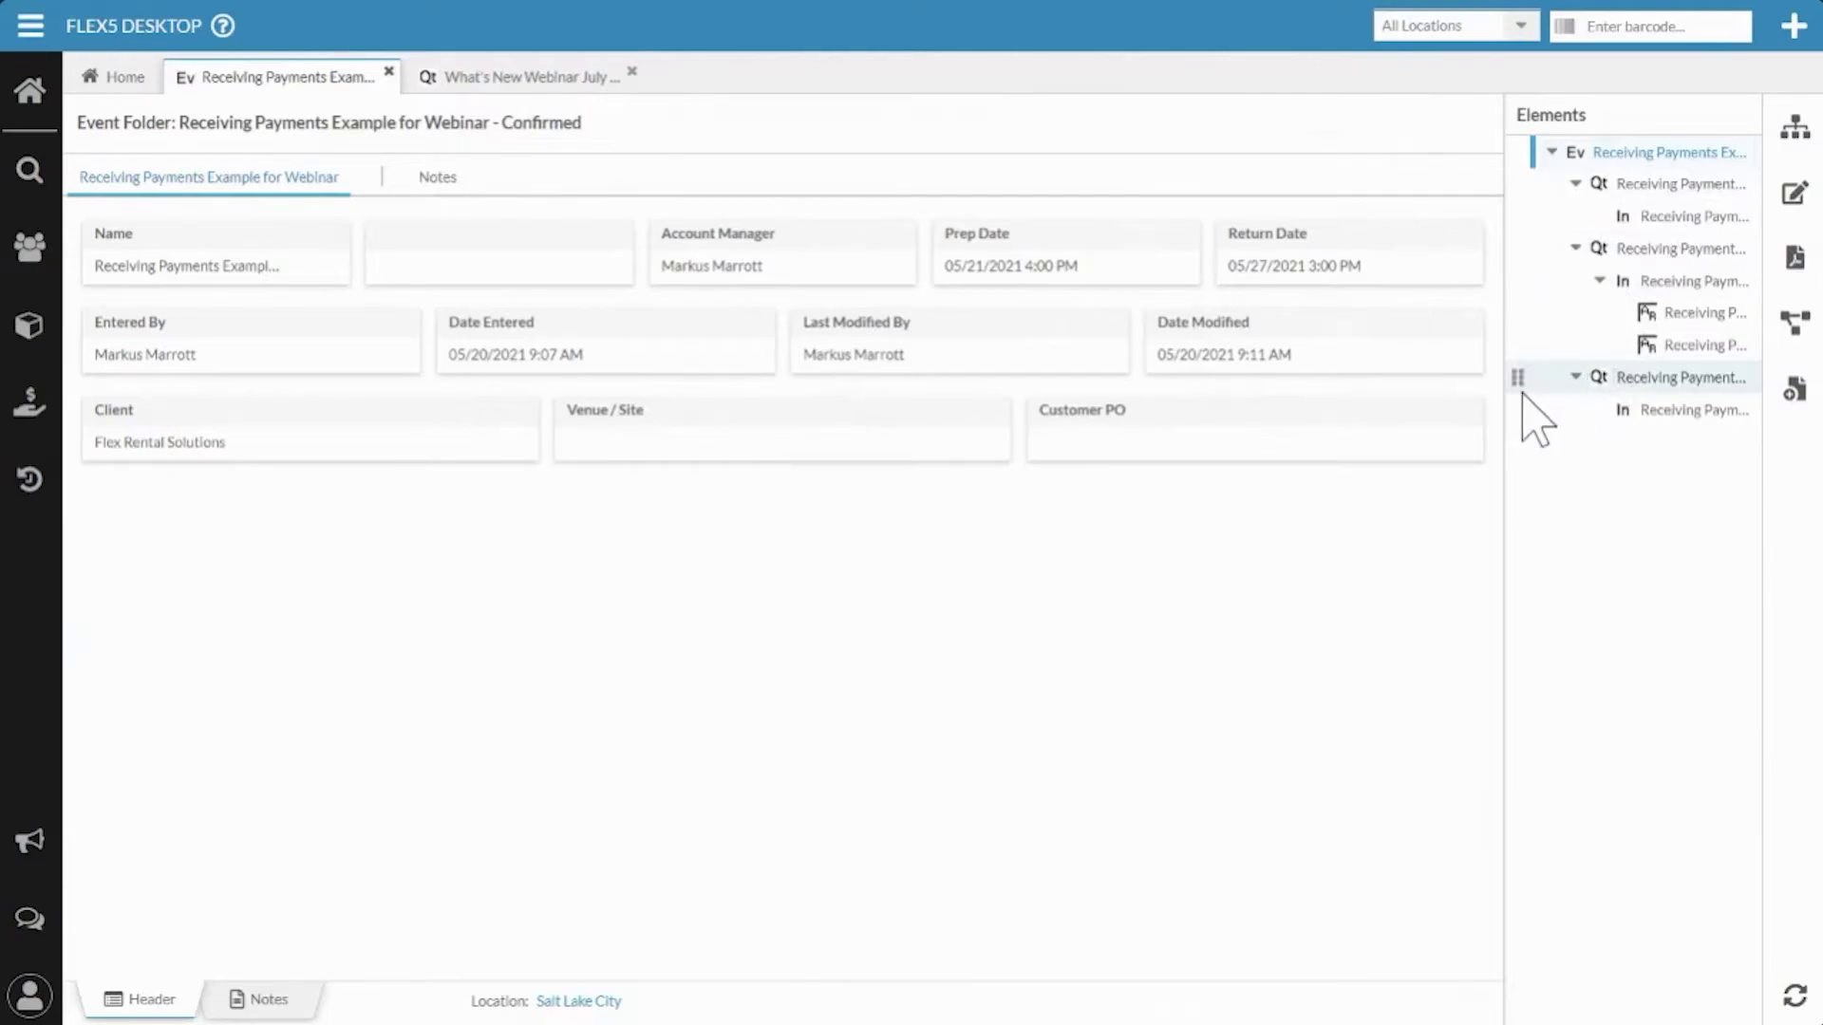
{"action": "left_click_drag", "start_coordinate": [1517, 374], "coordinate": [1520, 185]}
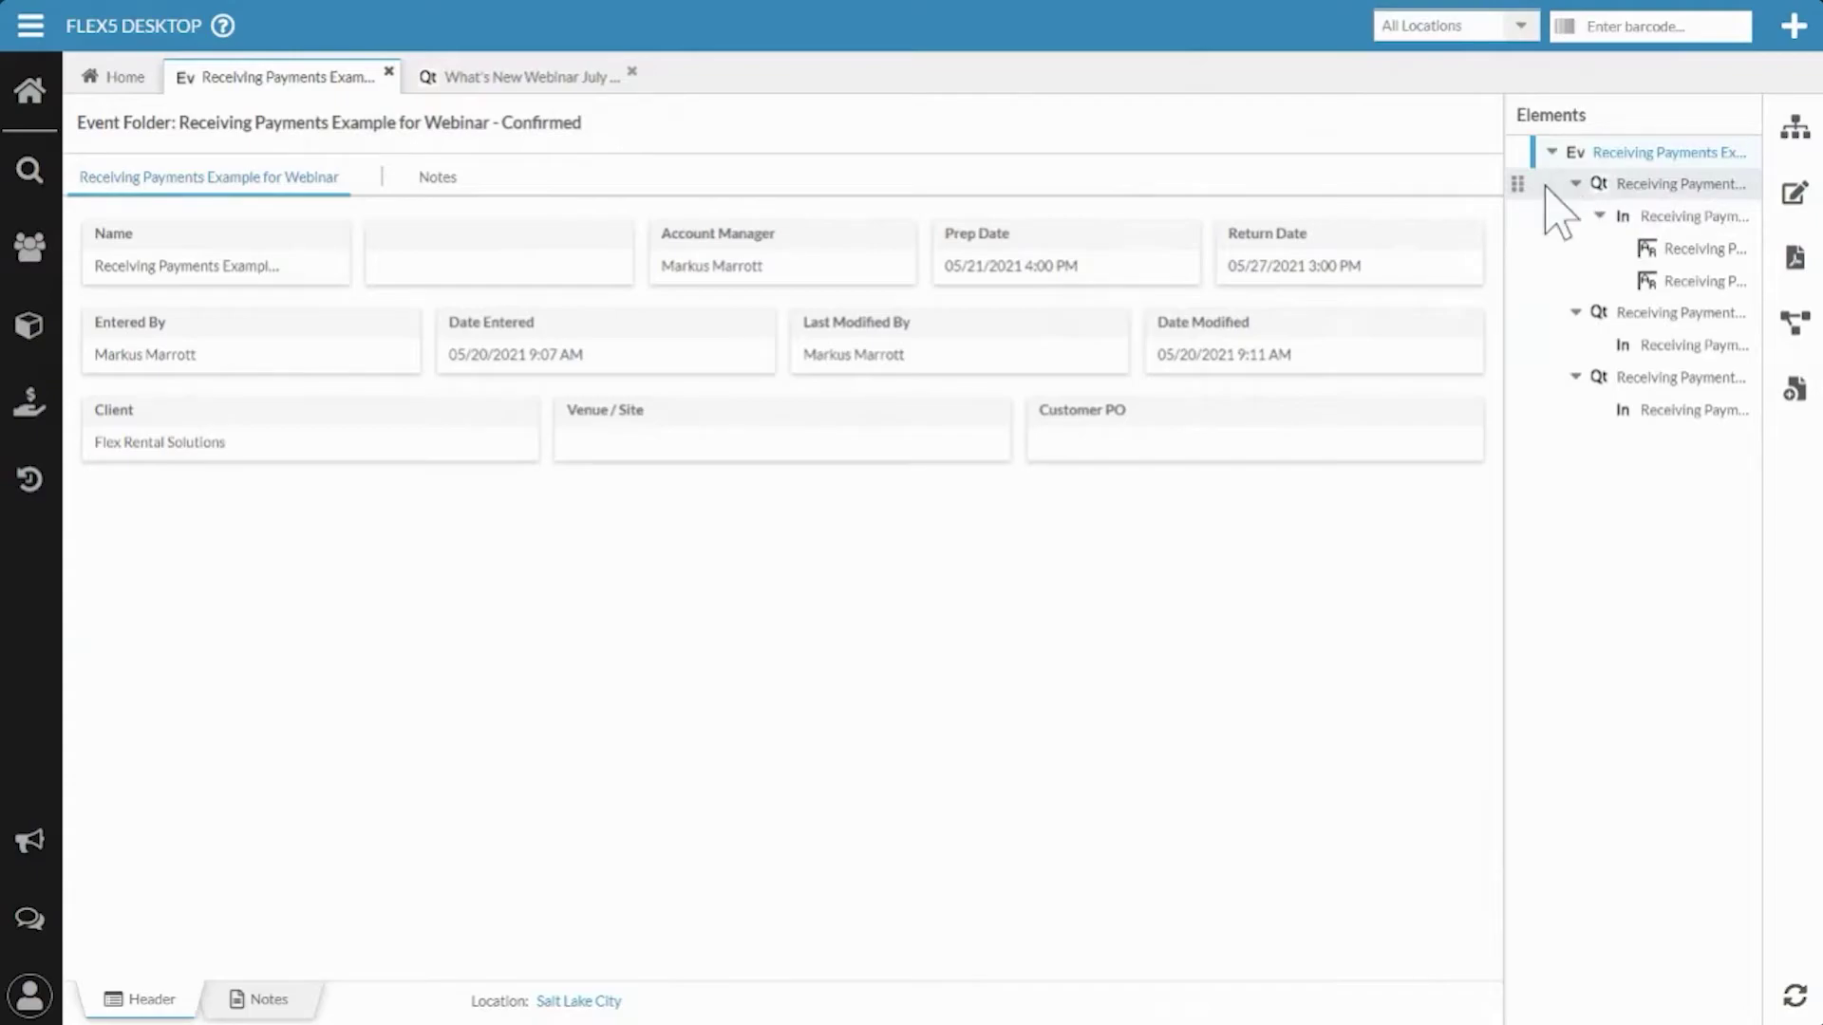
Try to move the second quote beneath the first quote's invoice, then try reordering the invoice and its received payments.
{"action": "left_click_drag", "start_coordinate": [1519, 311], "coordinate": [1576, 241]}
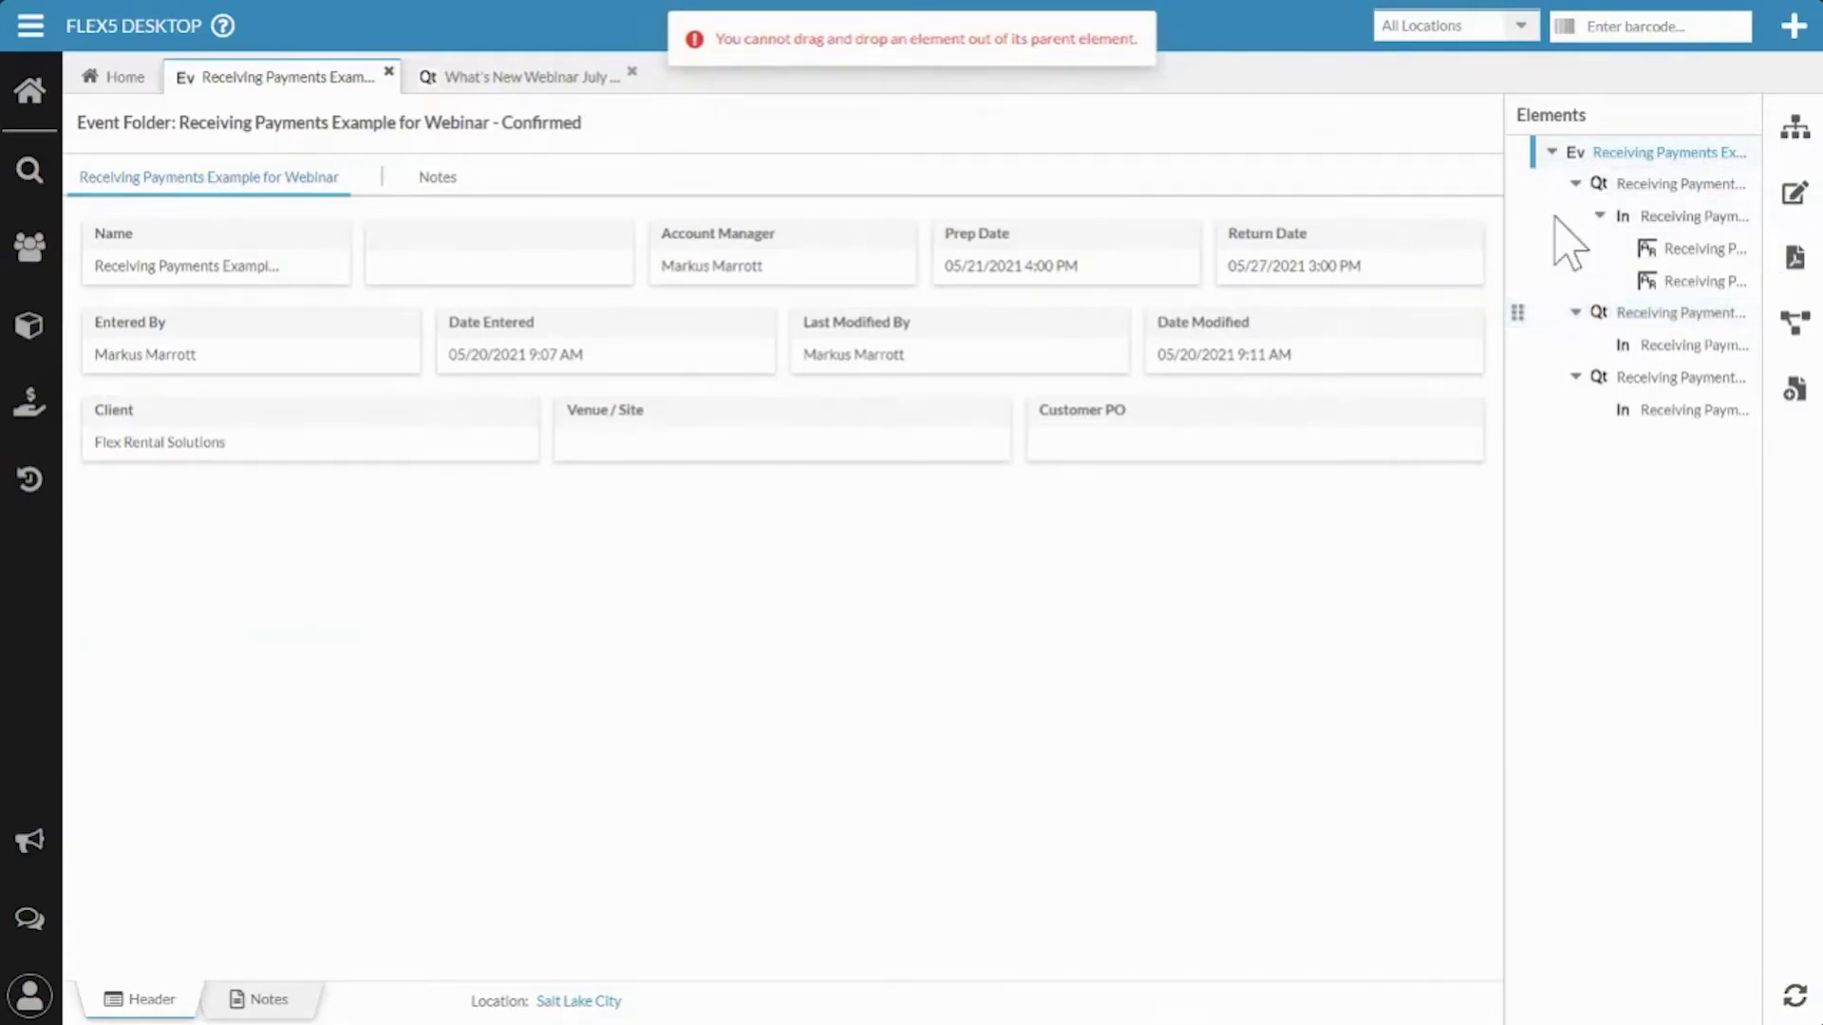
{"action": "left_click", "coordinate": [1596, 217]}
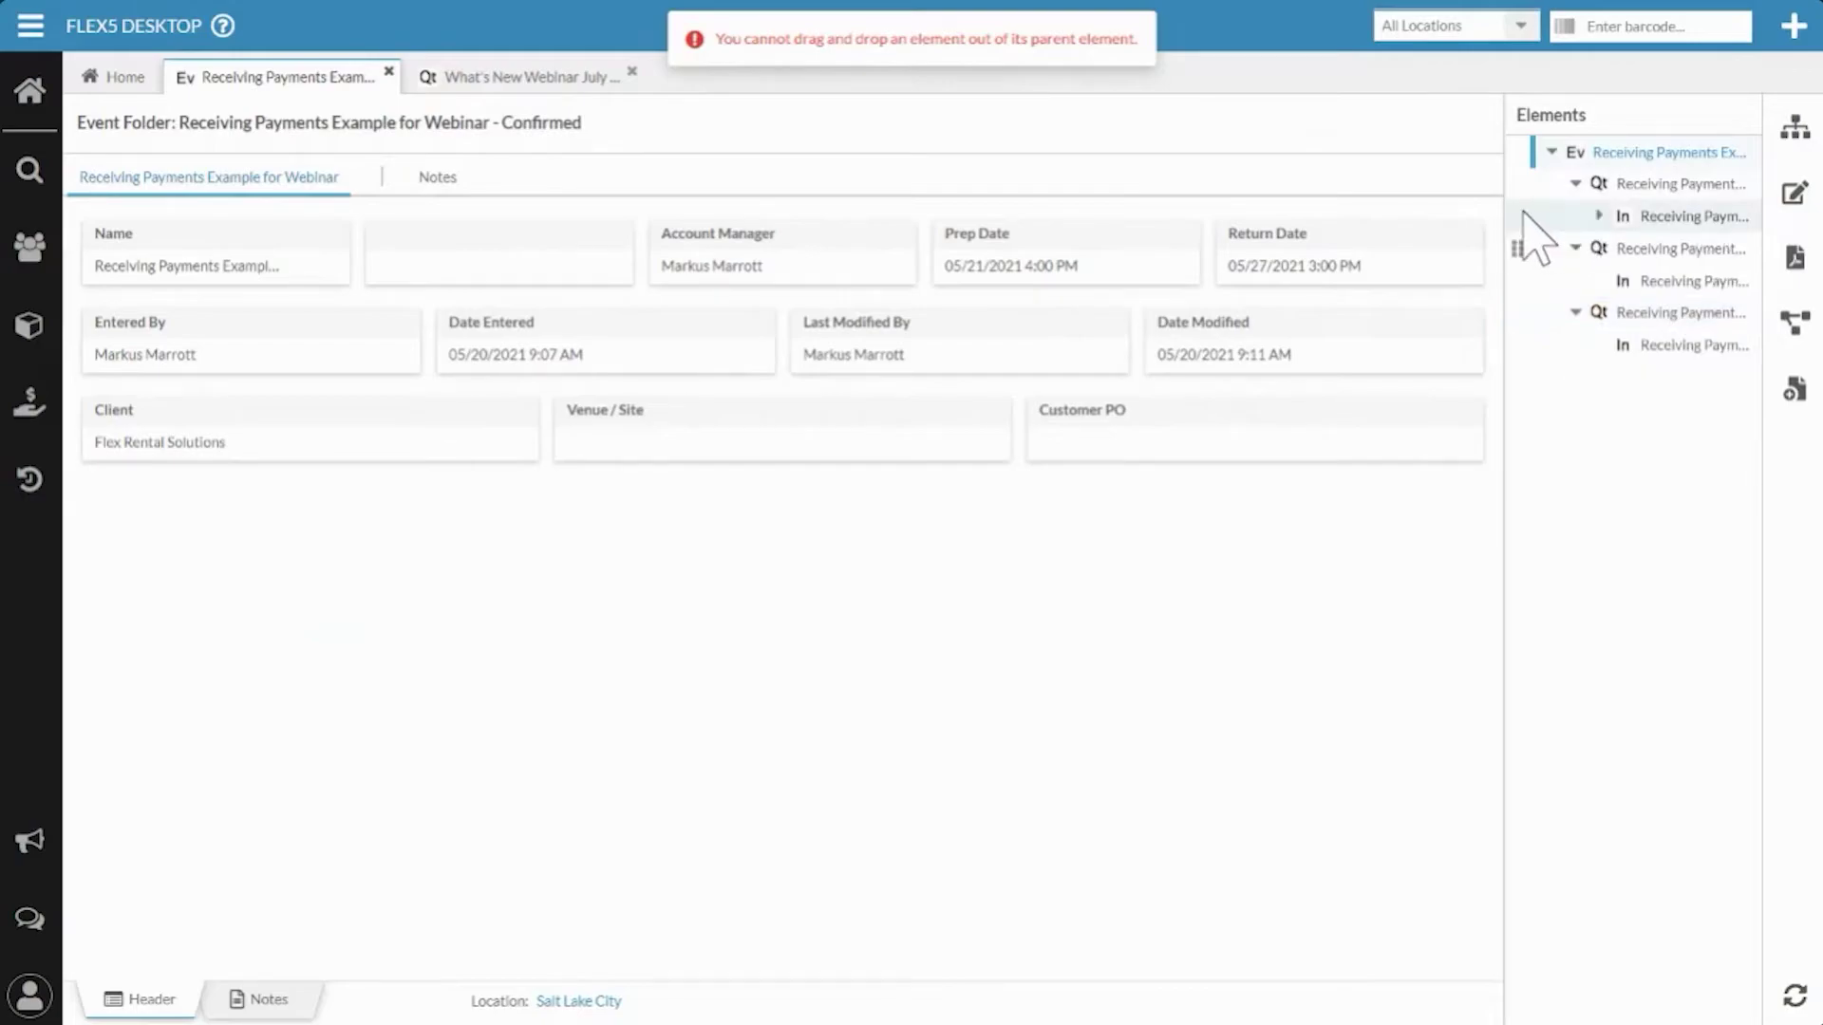
{"action": "left_click", "coordinate": [1598, 217]}
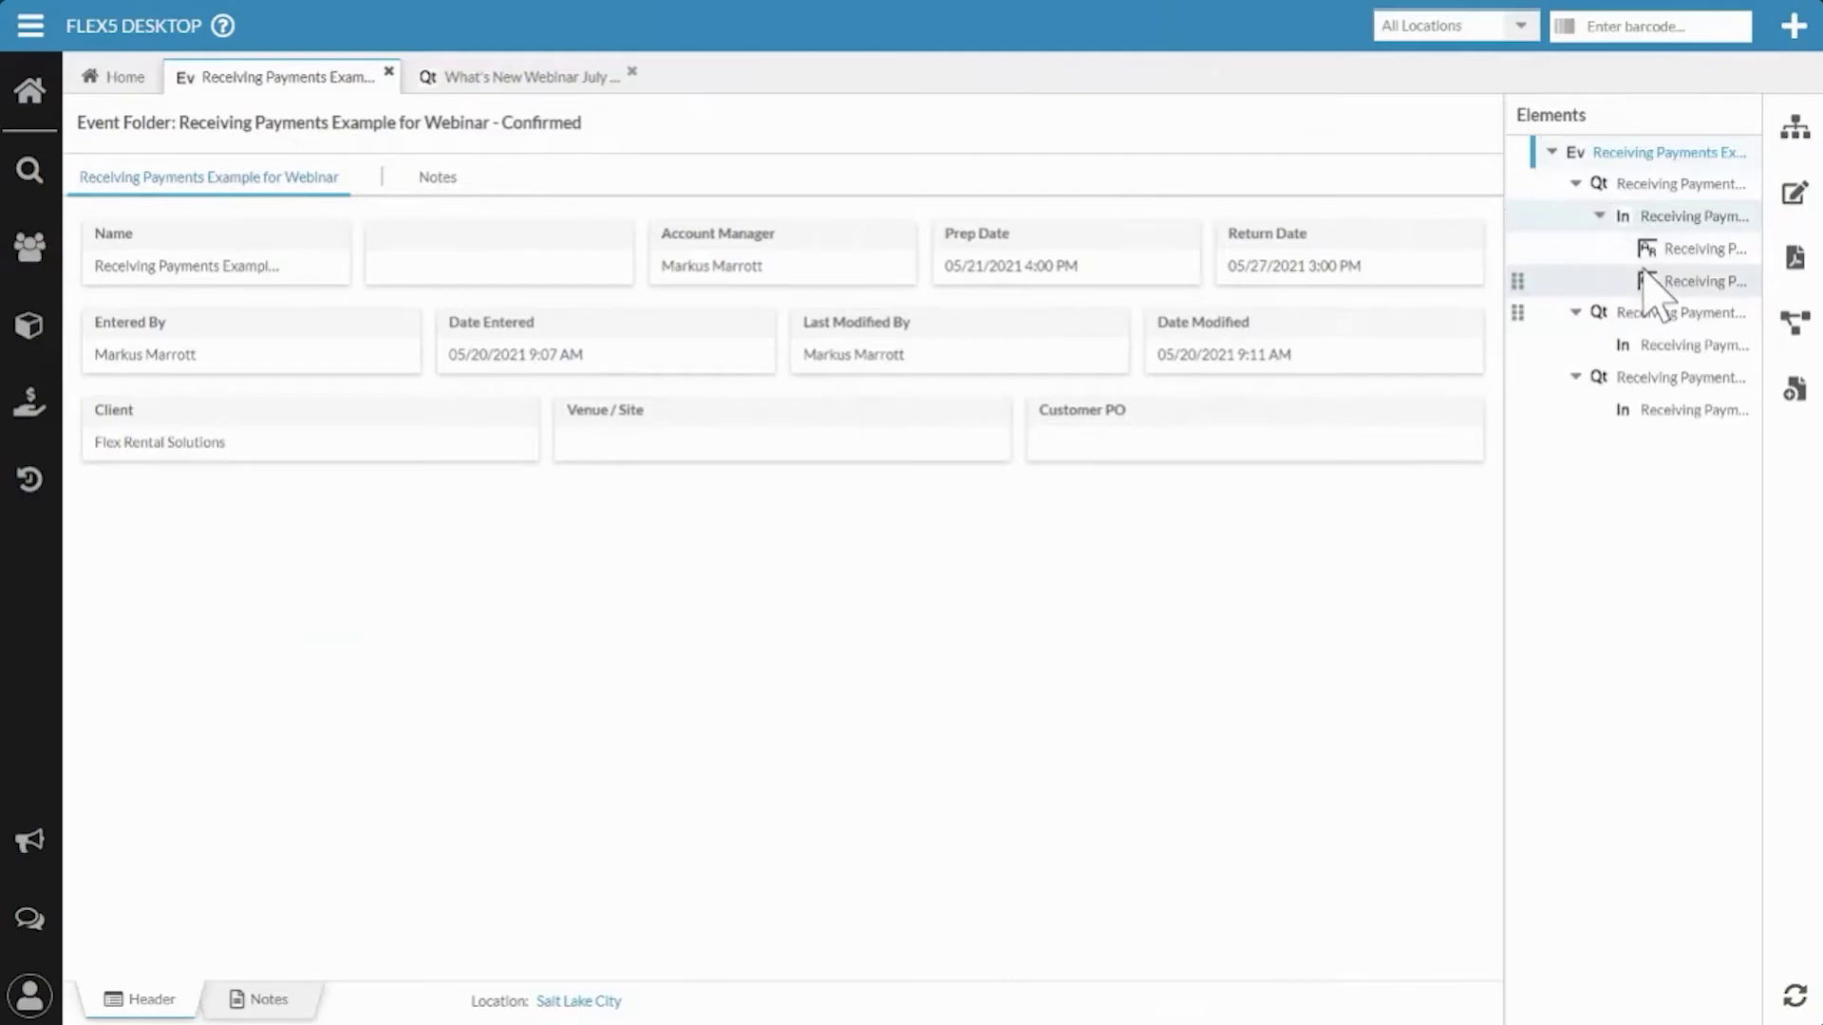
{"action": "left_click_drag", "start_coordinate": [1529, 276], "coordinate": [1531, 250]}
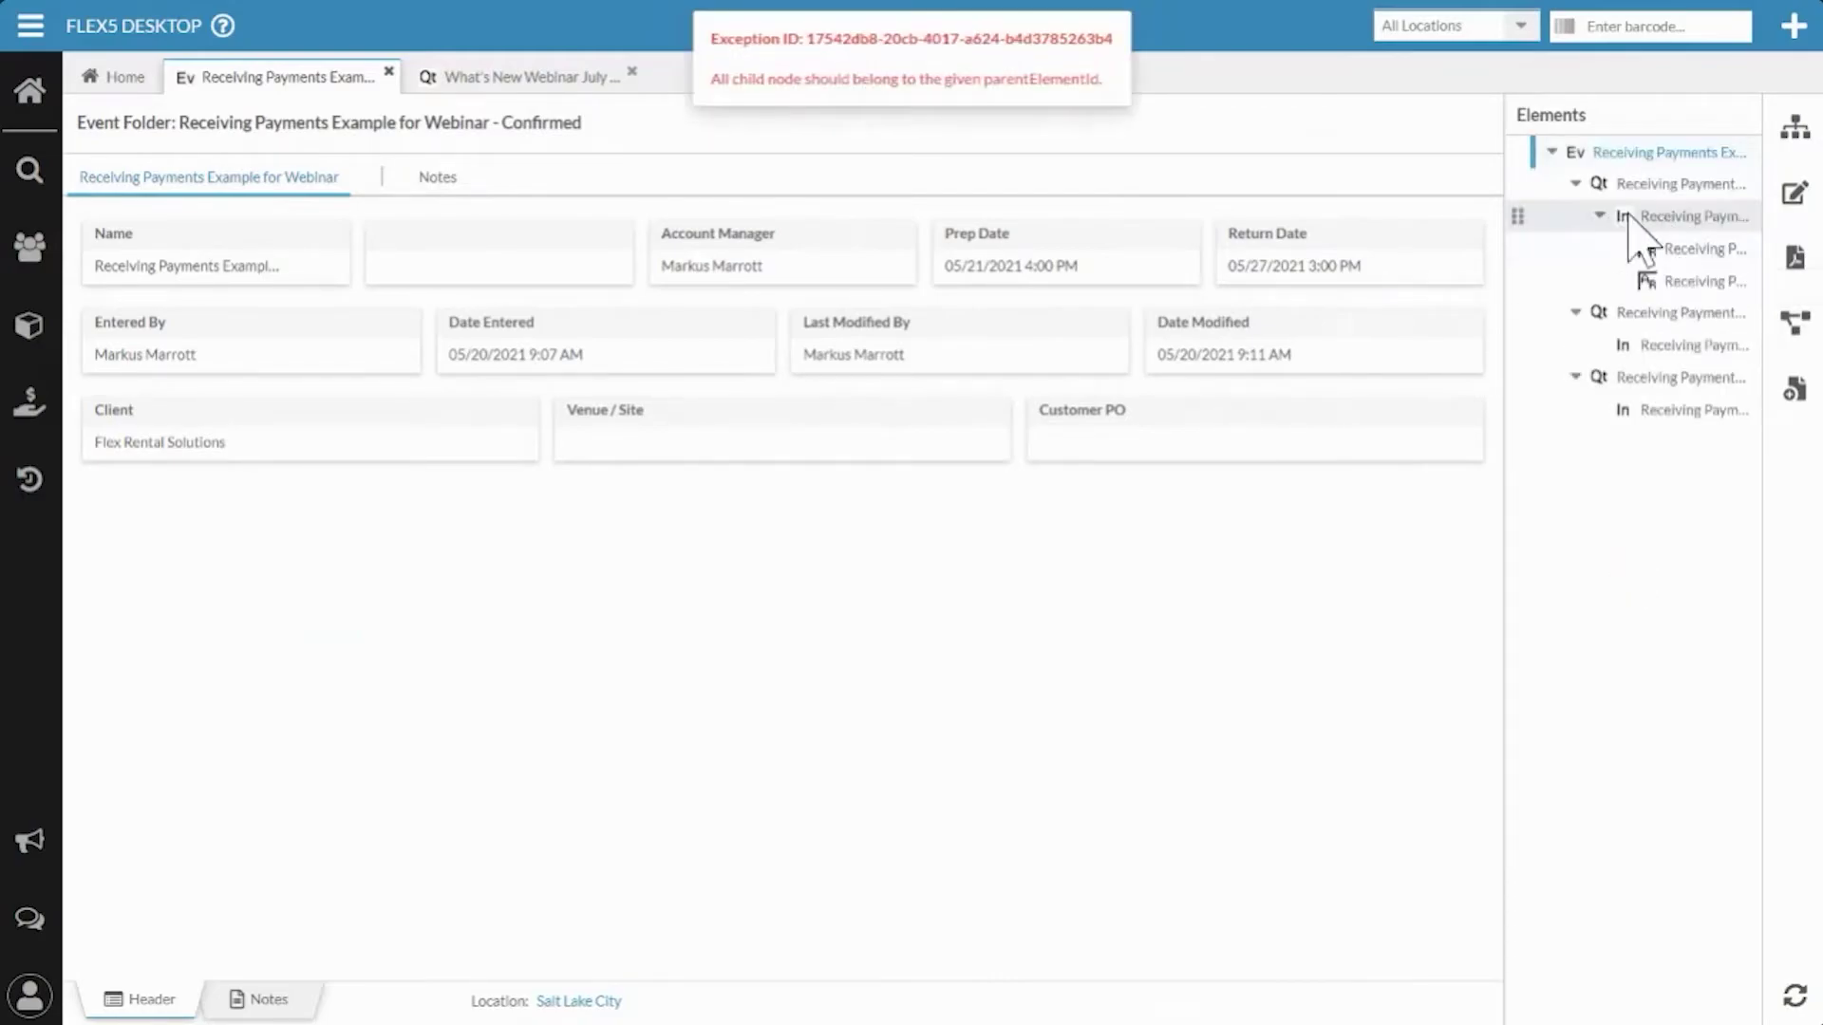
{"action": "left_click_drag", "start_coordinate": [1518, 212], "coordinate": [1603, 230]}
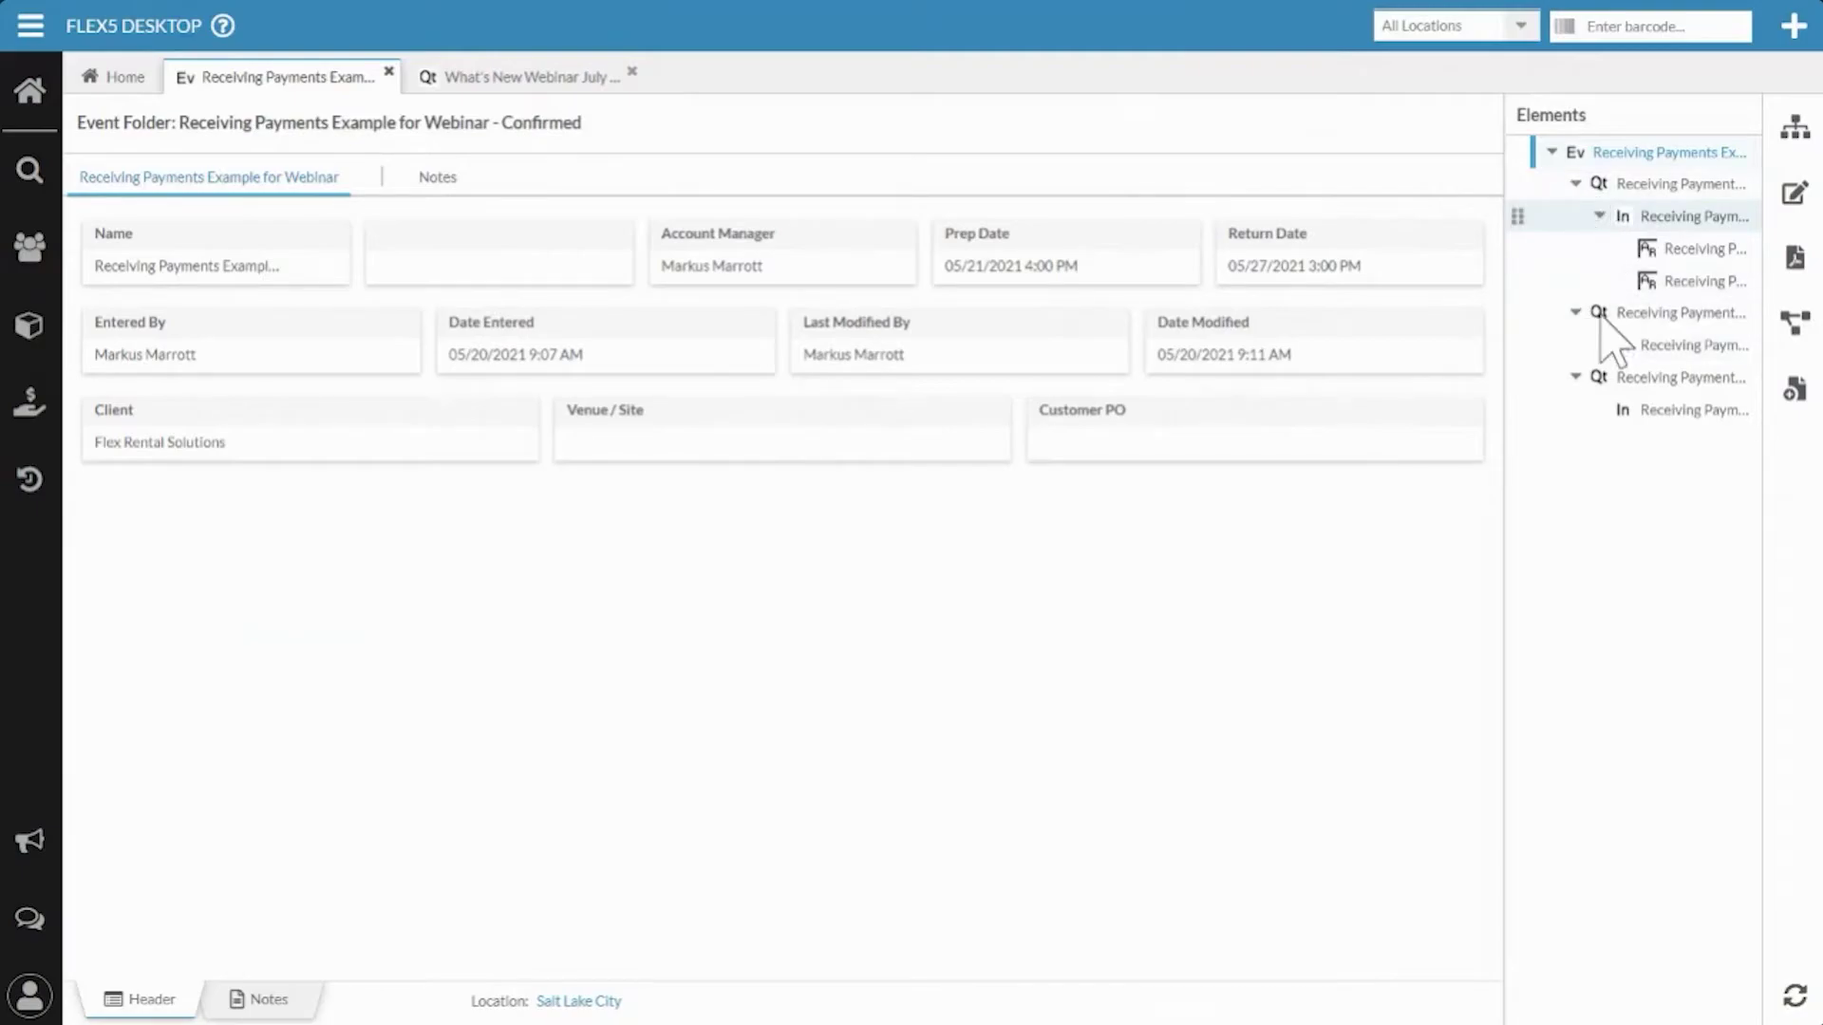
Collapse all three quotes in the event folder's element tree.
{"action": "left_click", "coordinate": [1575, 183]}
{"action": "left_click", "coordinate": [1575, 215]}
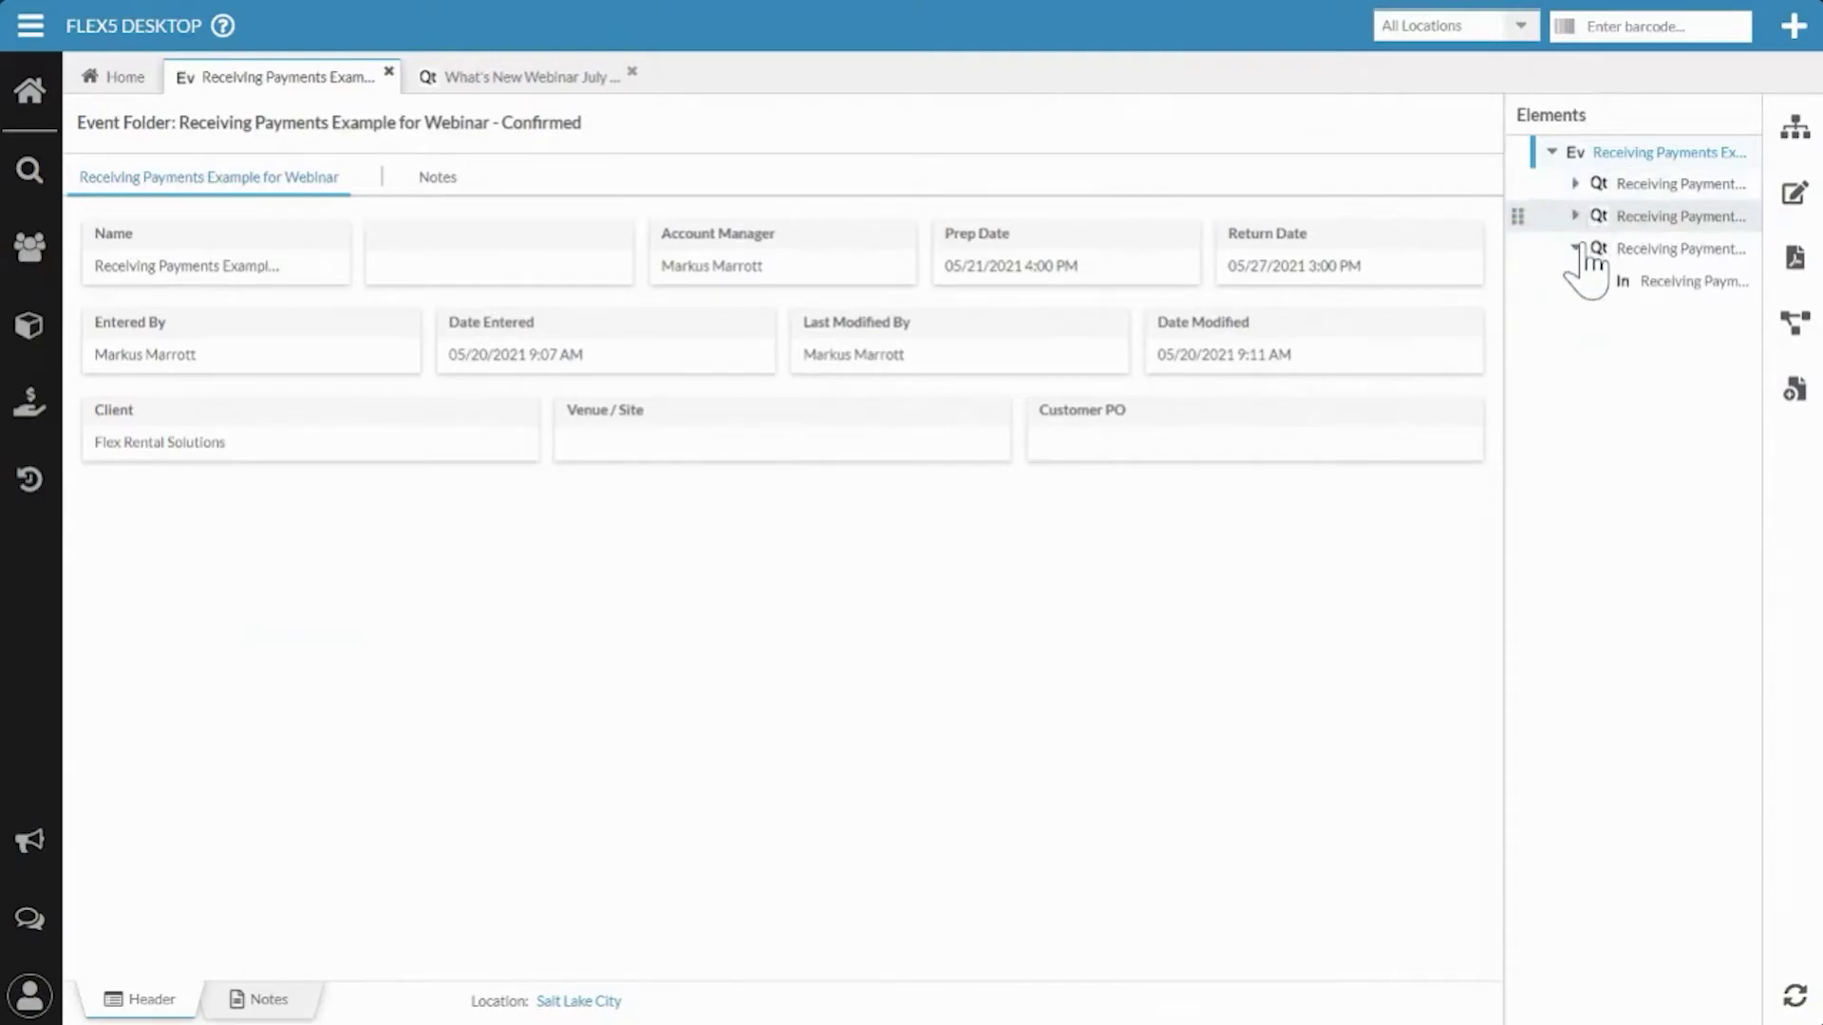
{"action": "left_click", "coordinate": [1575, 248]}
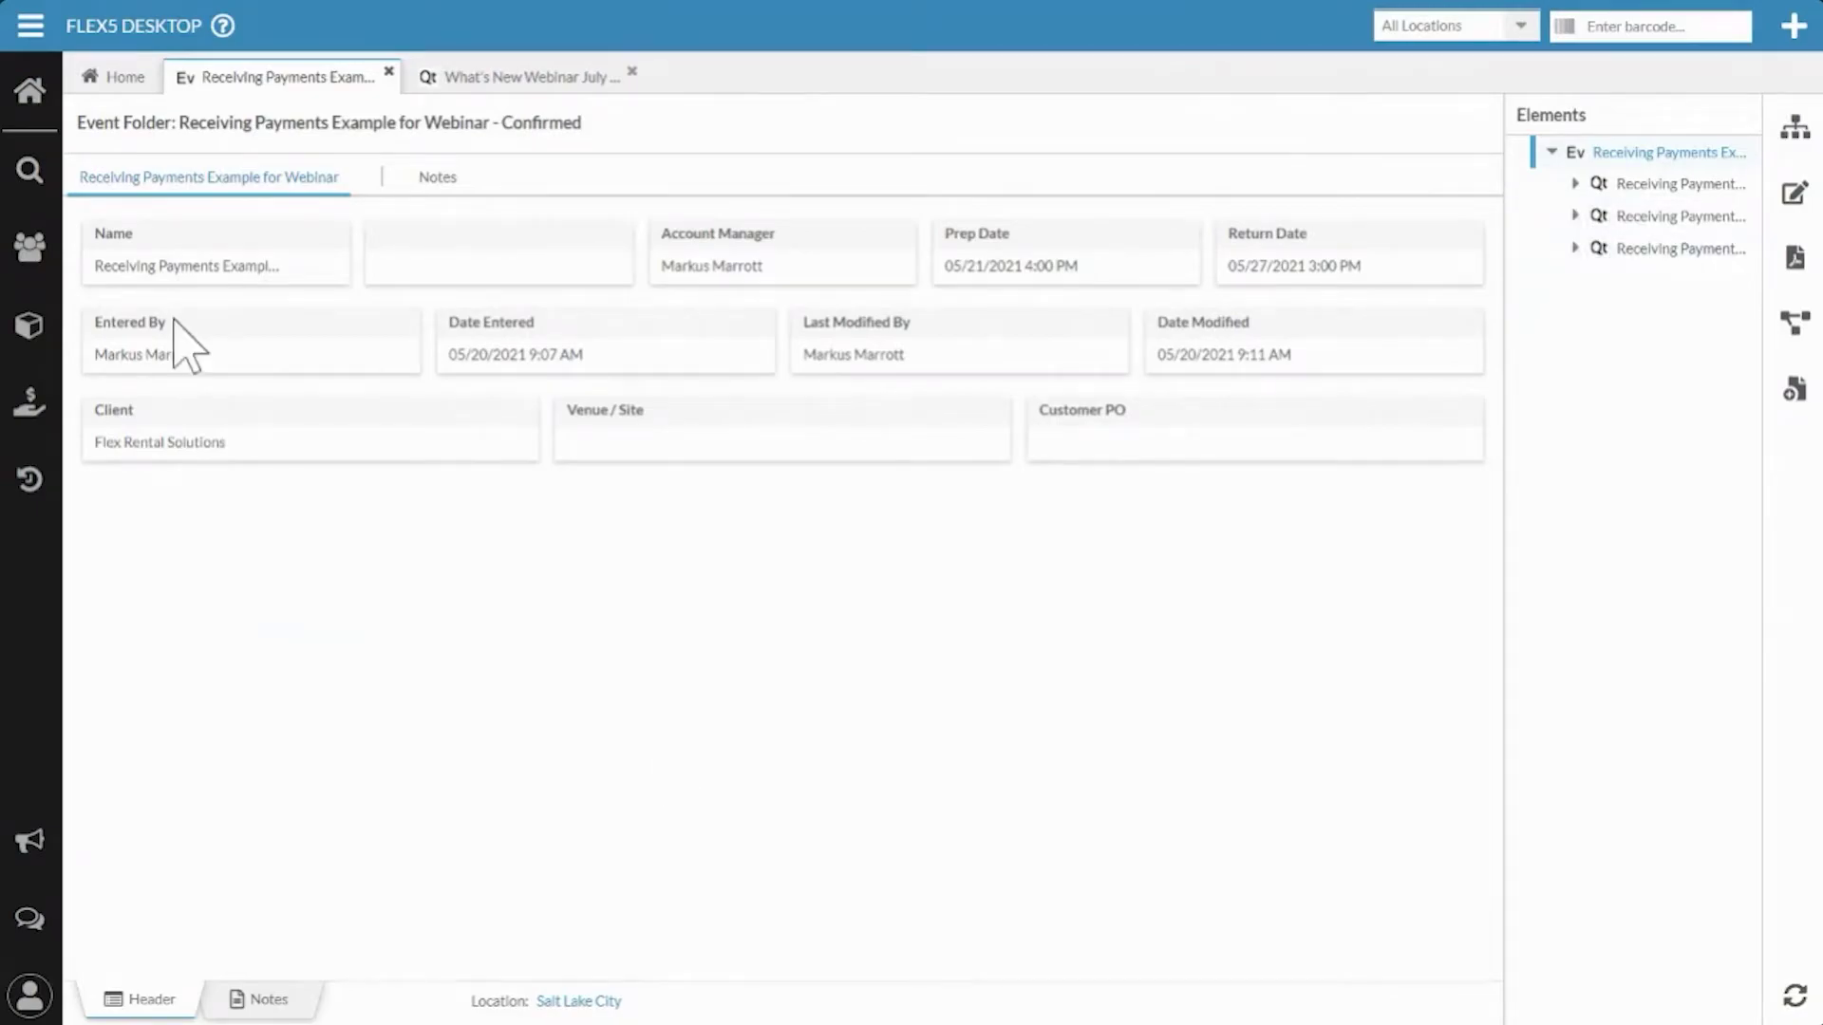
Open the Flex Rental Solutions record from the Clients contacts and hide the contacts tree.
{"action": "left_click", "coordinate": [32, 249]}
{"action": "left_click", "coordinate": [79, 109]}
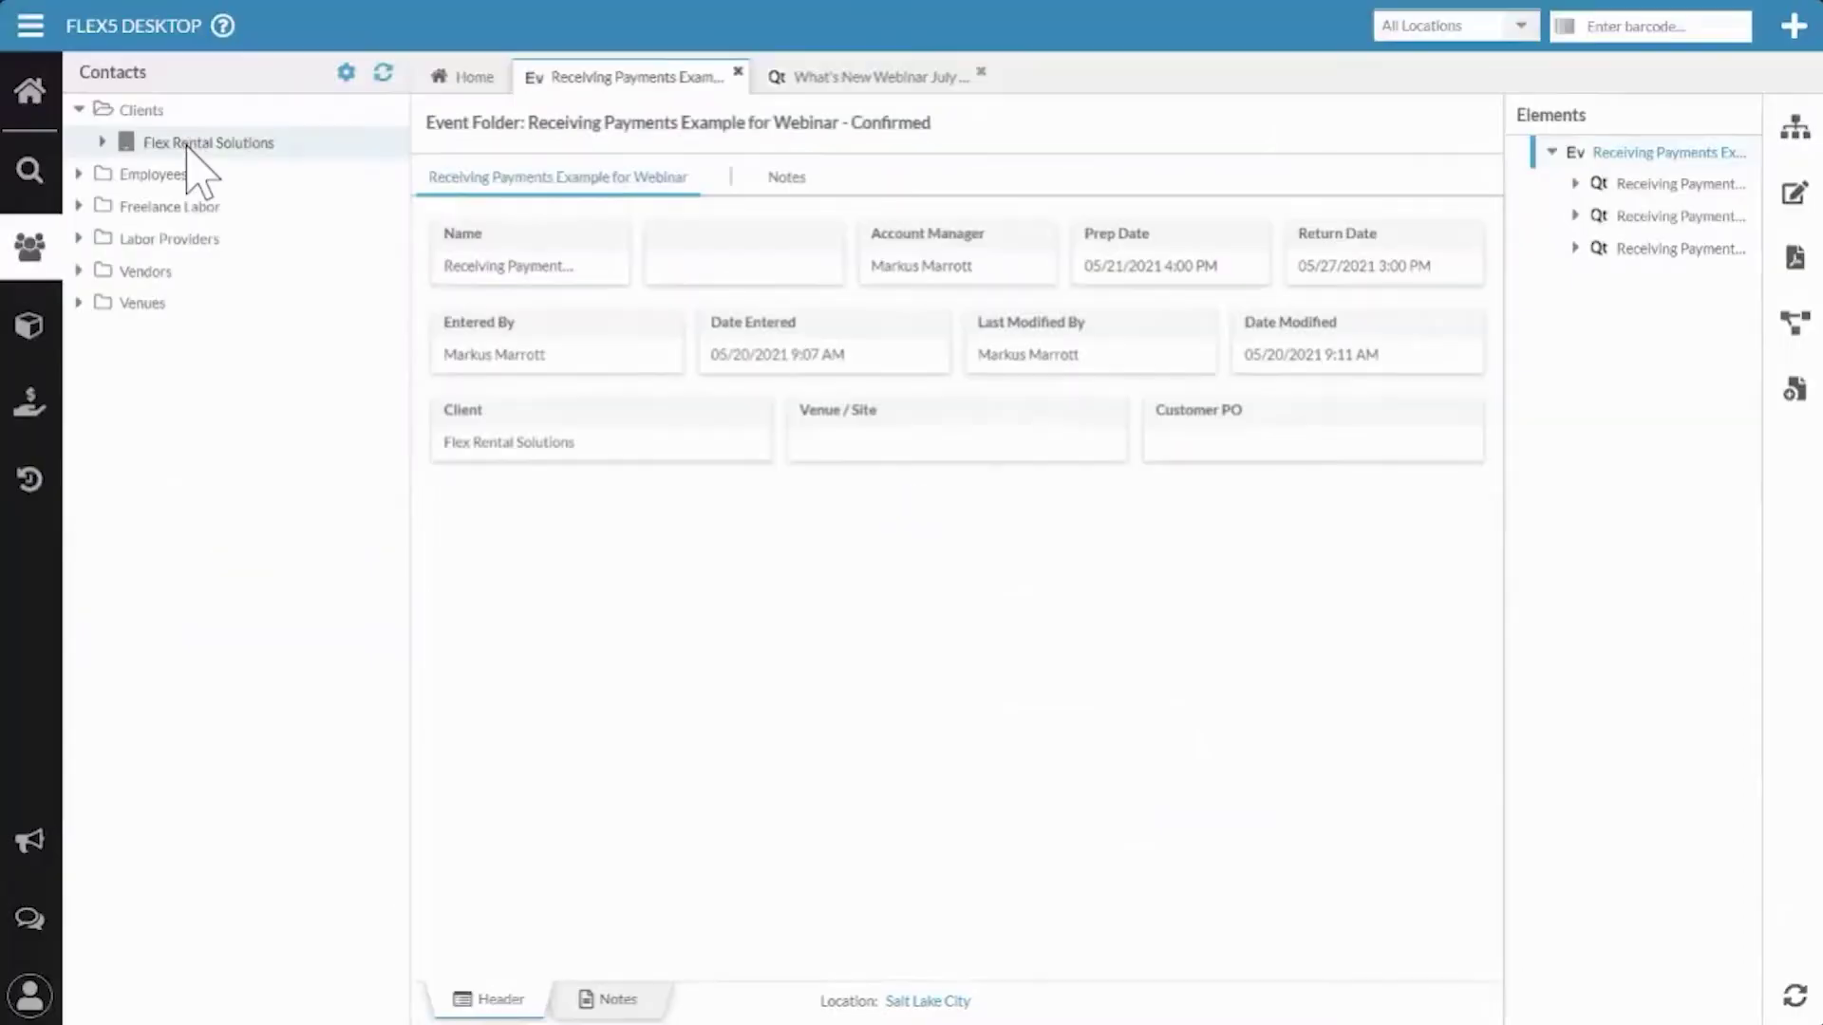
{"action": "double_click", "coordinate": [188, 143]}
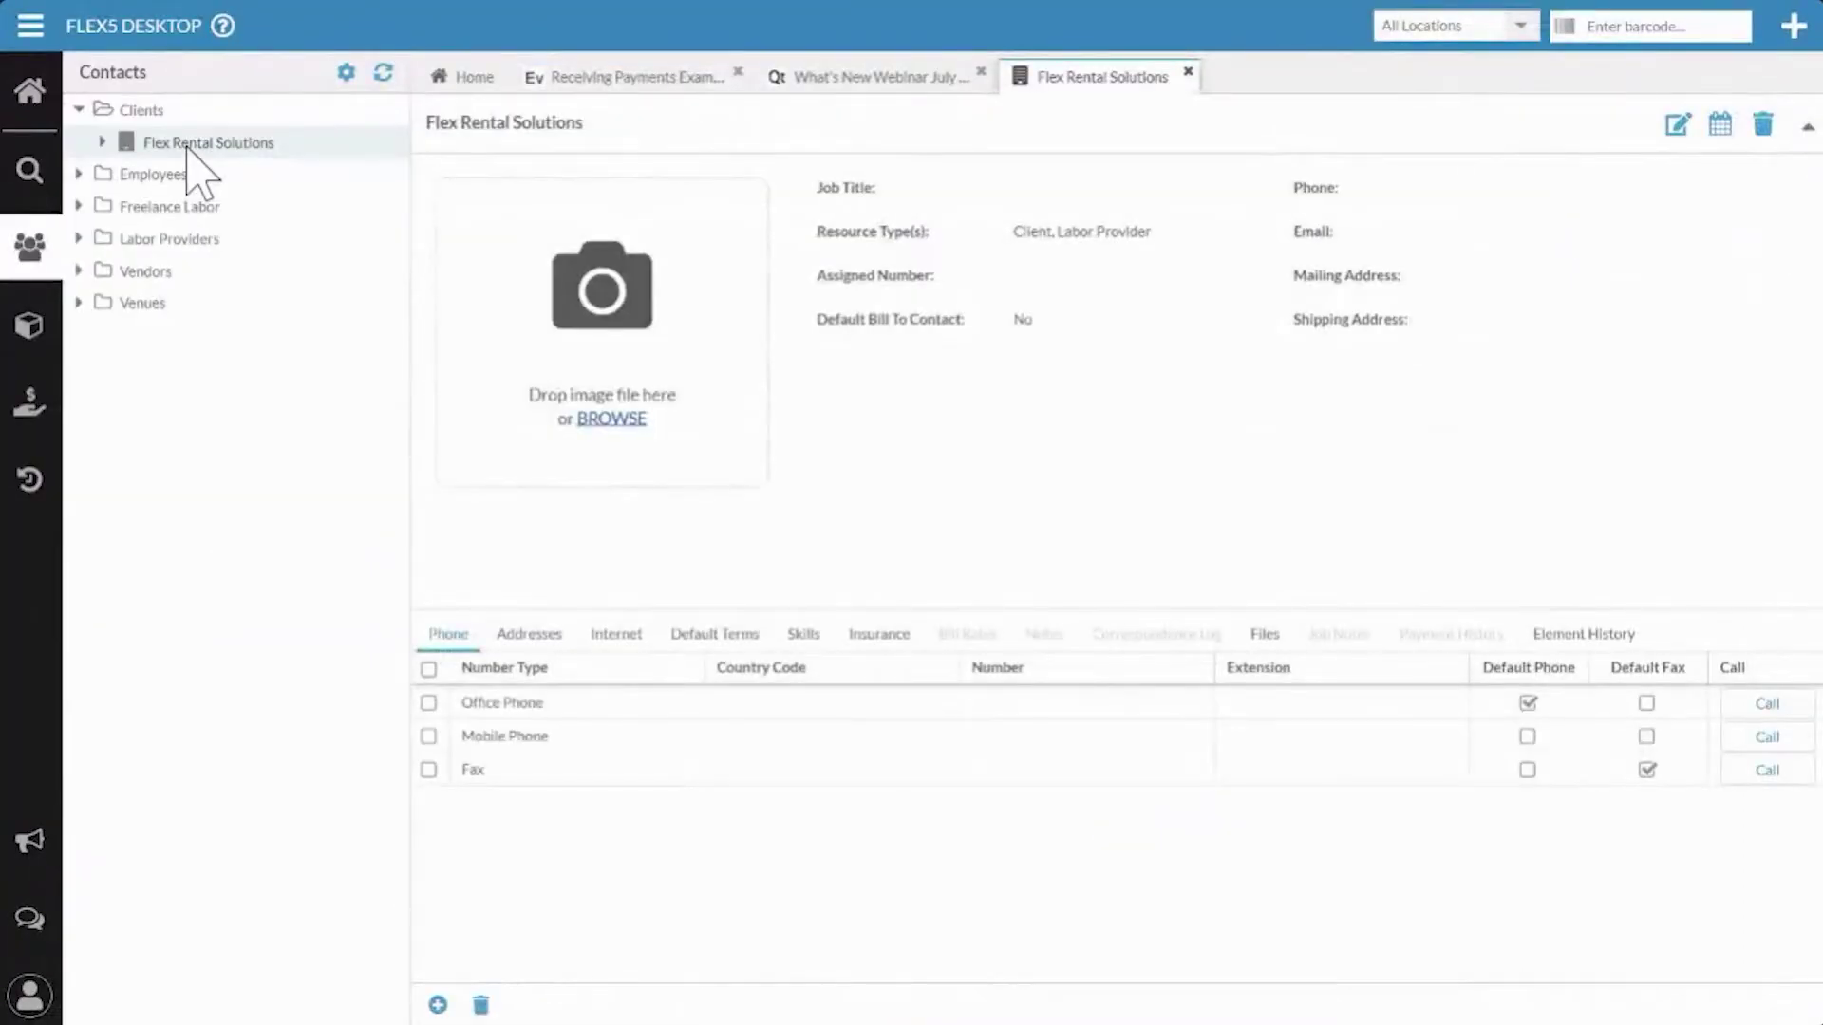
{"action": "left_click", "coordinate": [34, 259]}
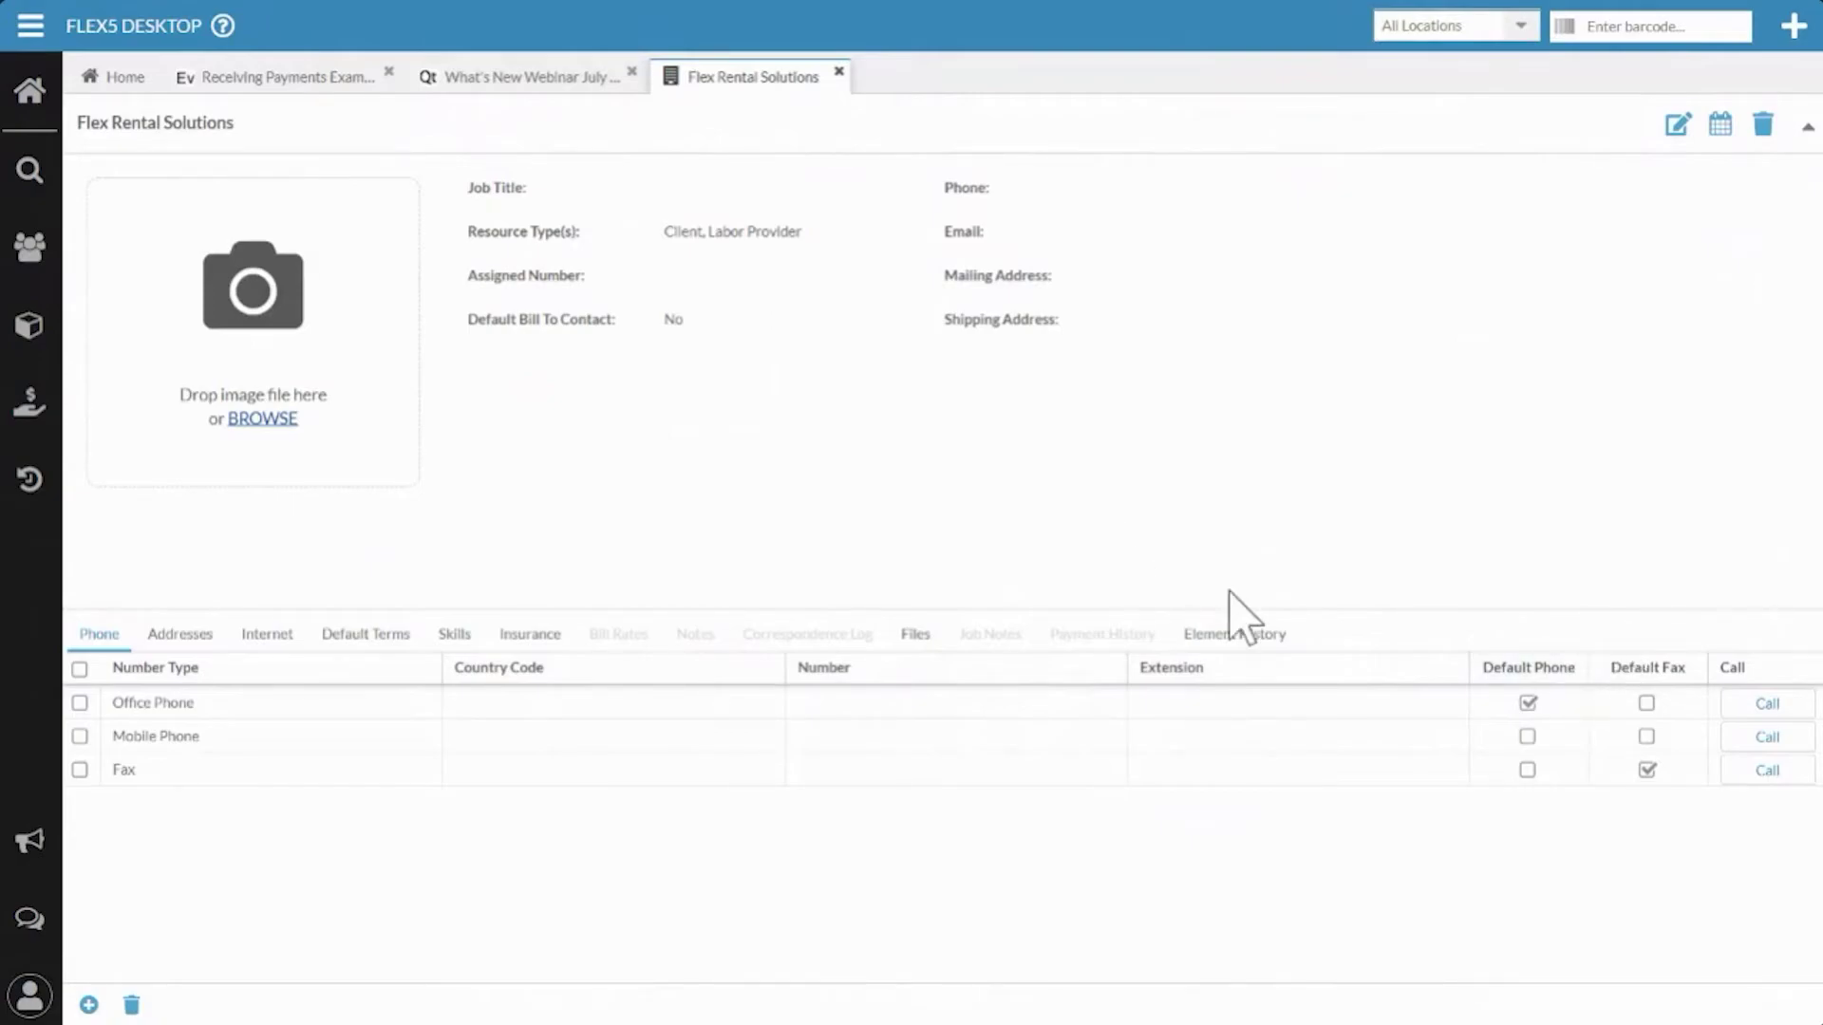
Show the contact's Element History with the header collapsed, and filter Contact Association by "Account".
{"action": "left_click", "coordinate": [1231, 654]}
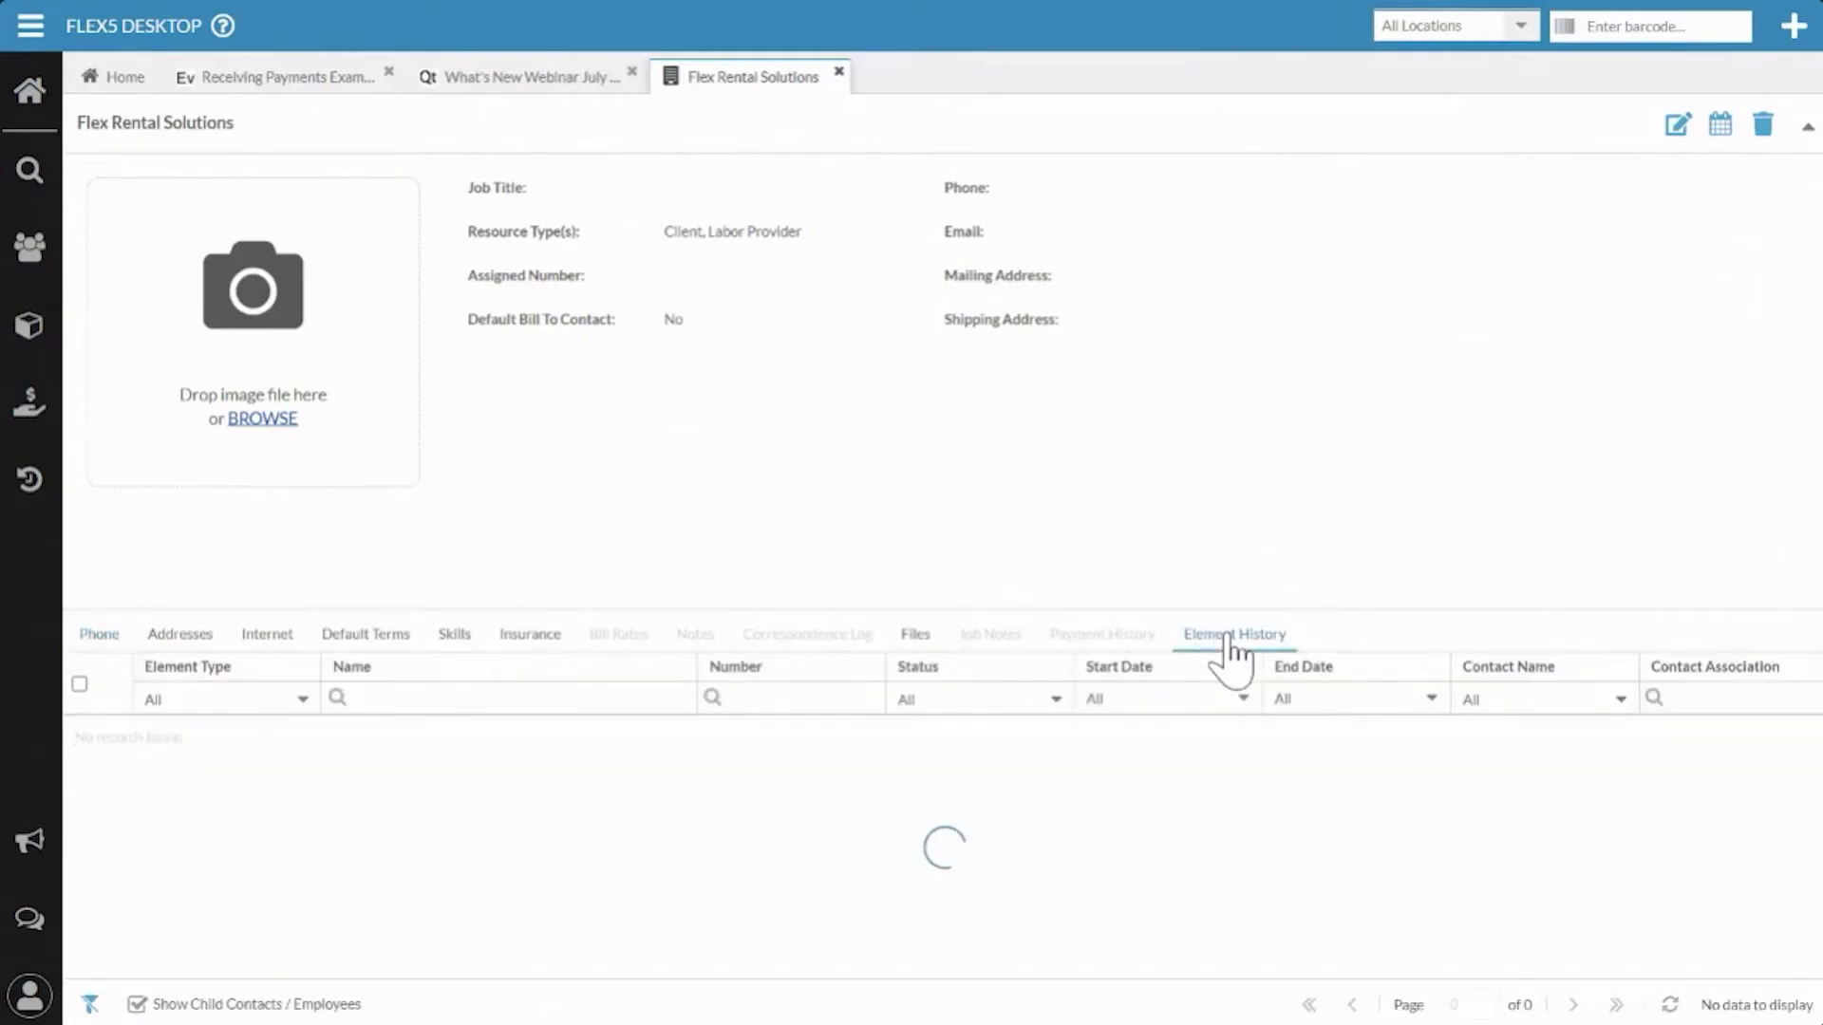
{"action": "left_click", "coordinate": [1810, 130]}
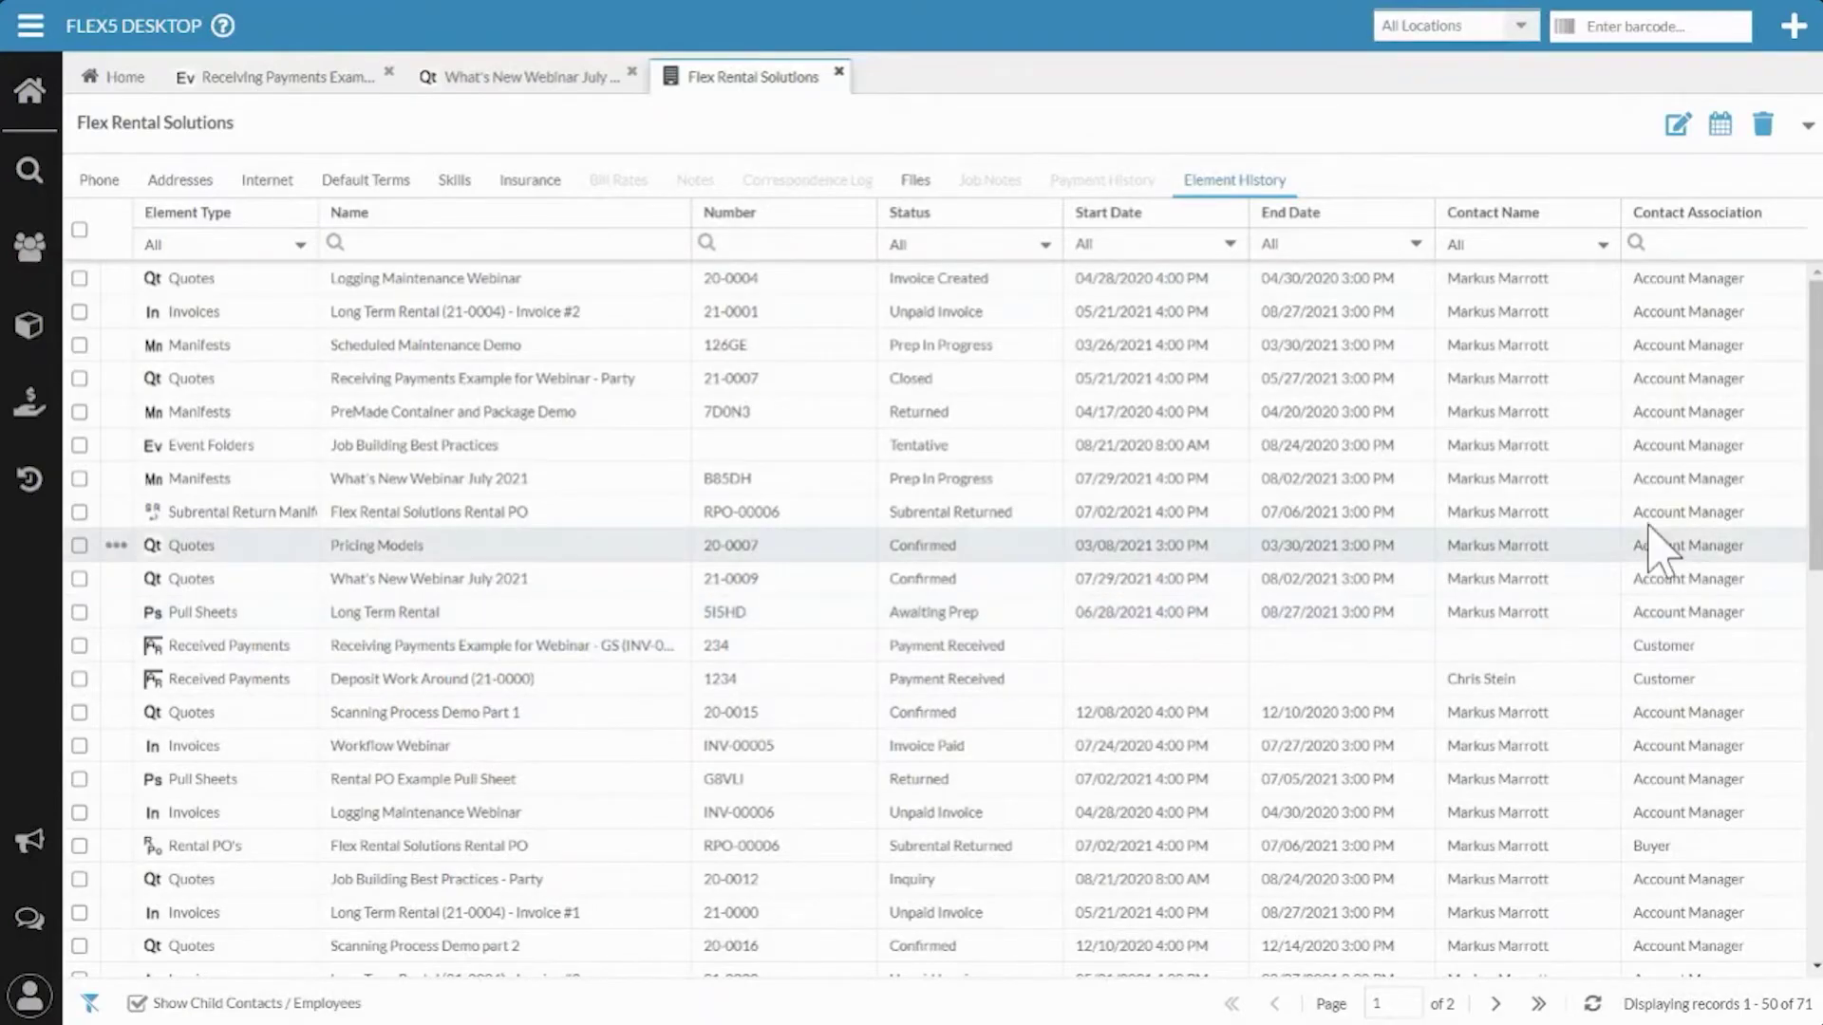
{"action": "left_click", "coordinate": [1685, 245]}
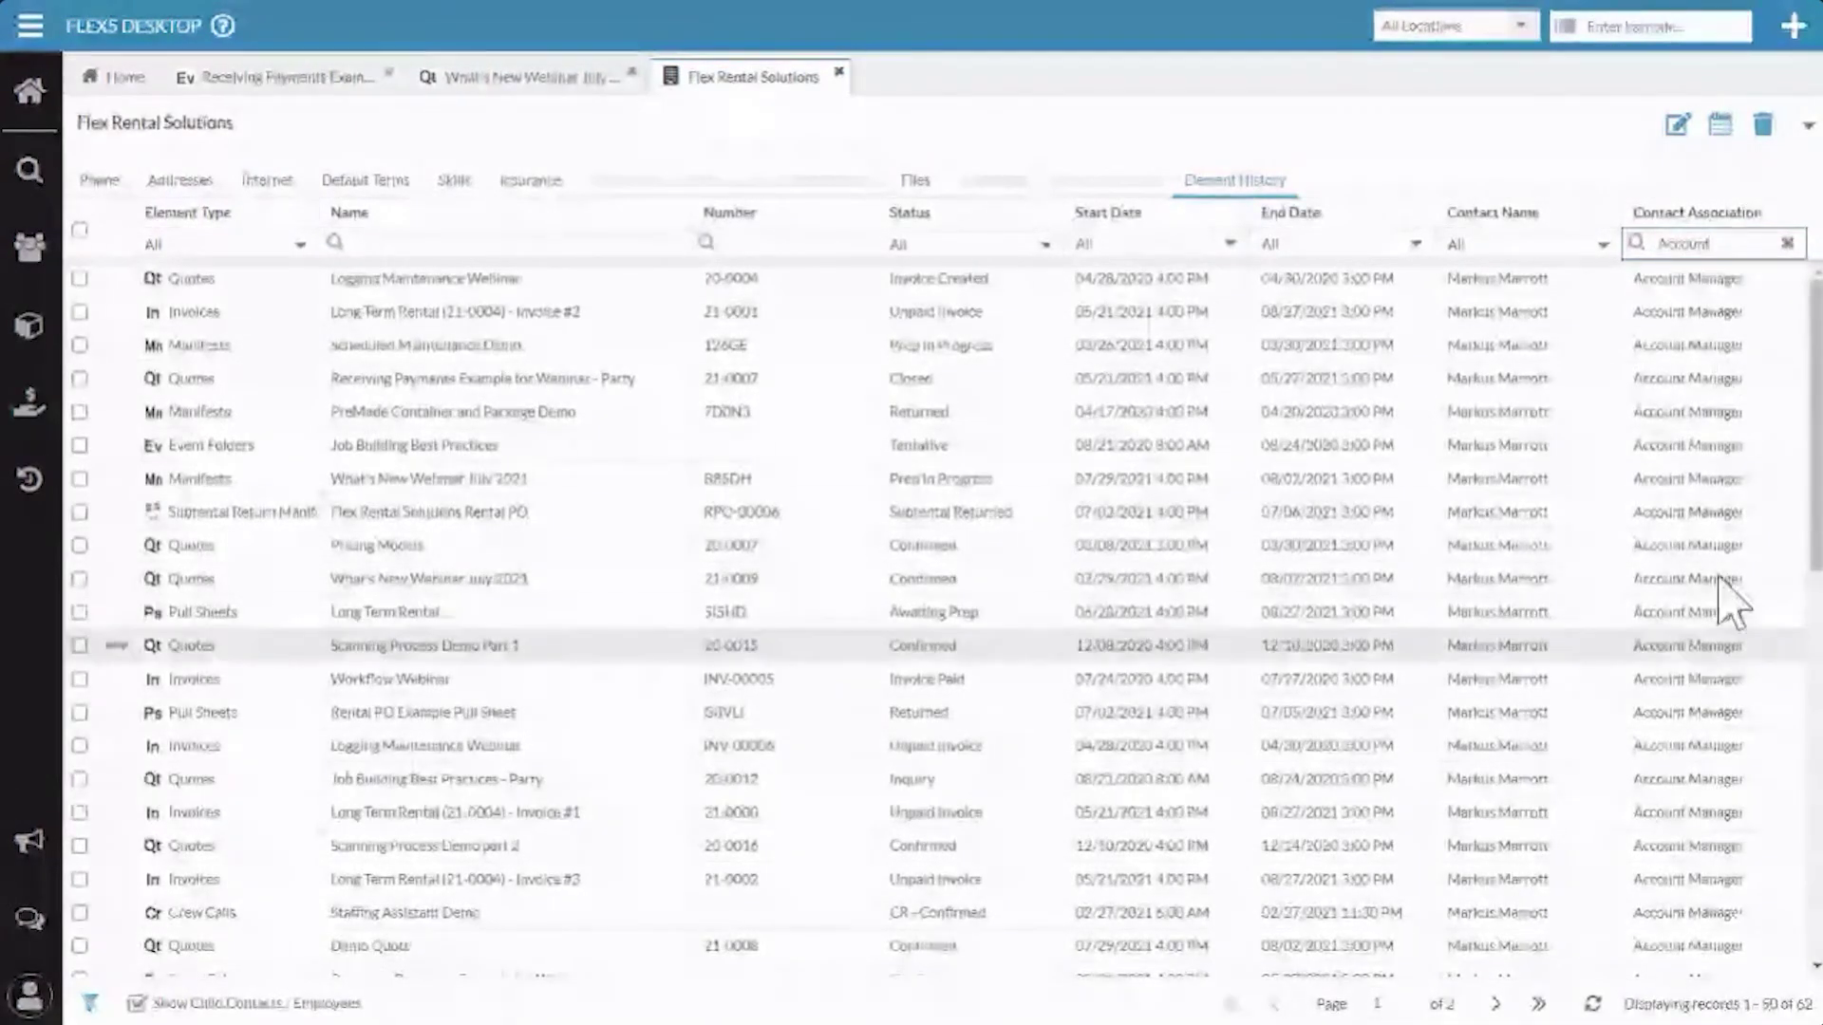
Limit the Element History to the account manager alone with the Contact Name filter.
{"action": "scroll", "coordinate": [1668, 492], "scroll_direction": "down", "scroll_amount": 1}
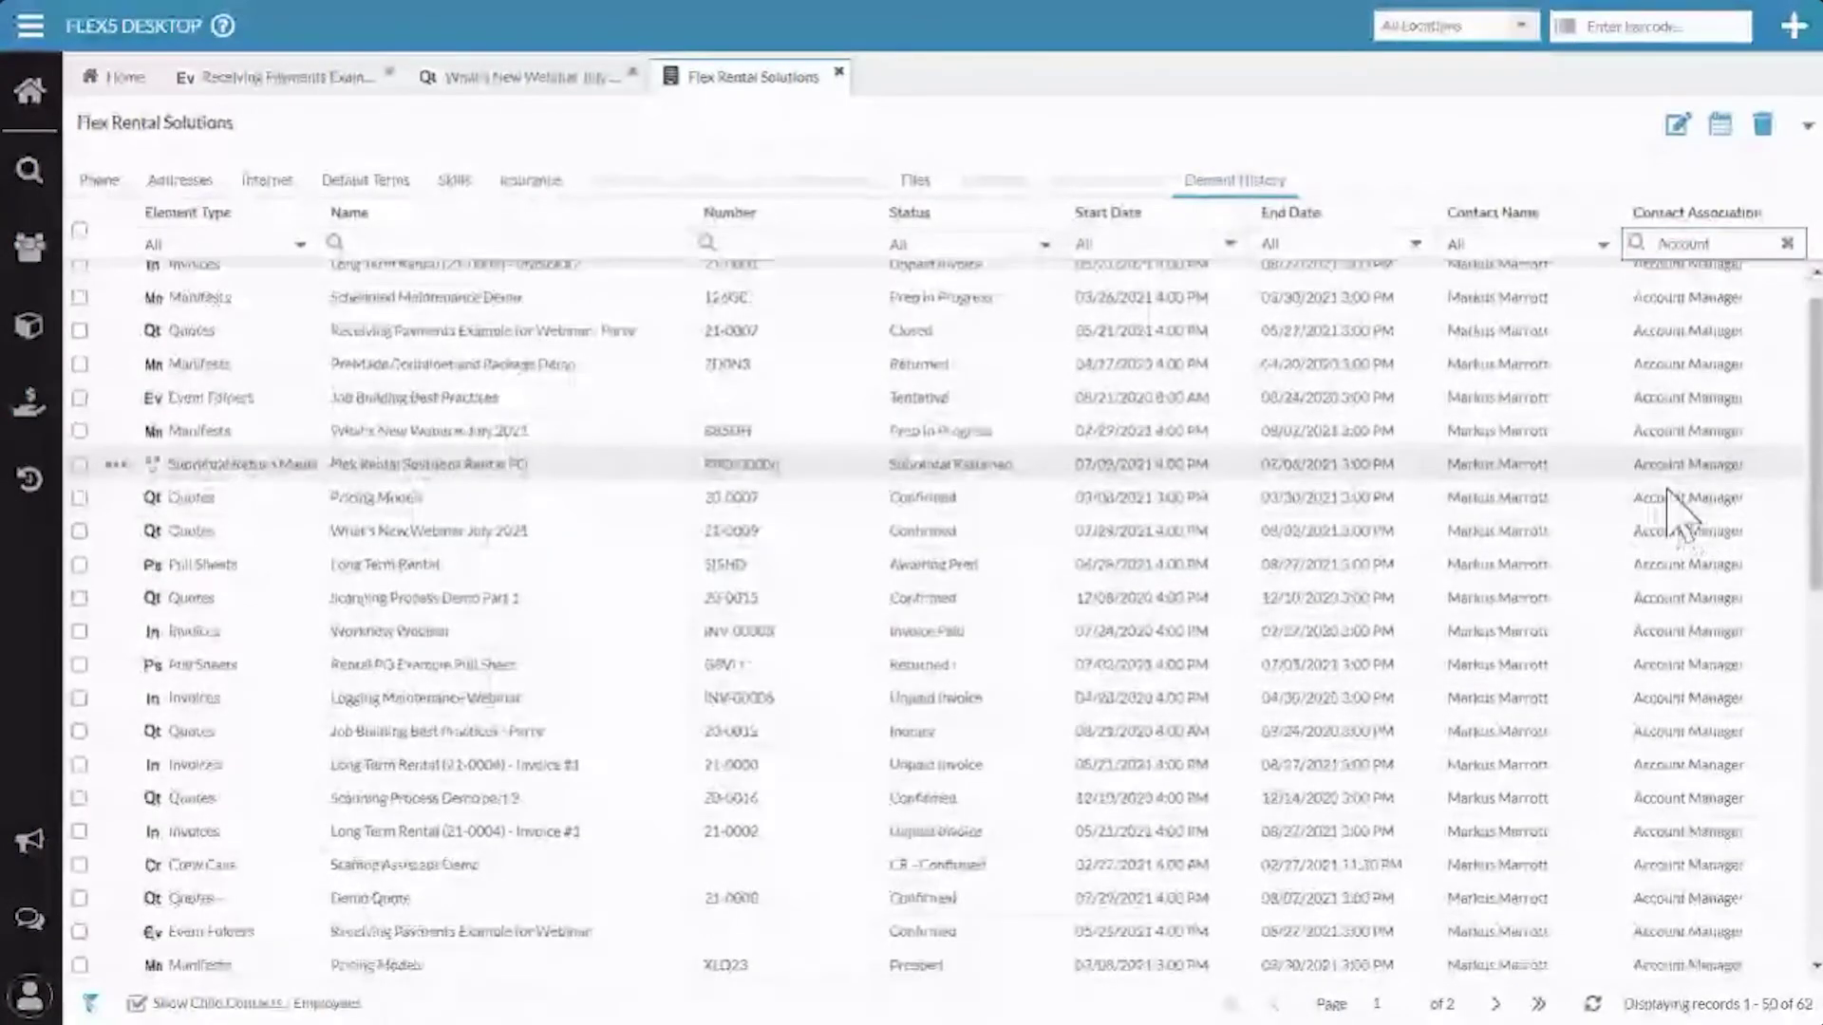
{"action": "left_click", "coordinate": [1602, 244]}
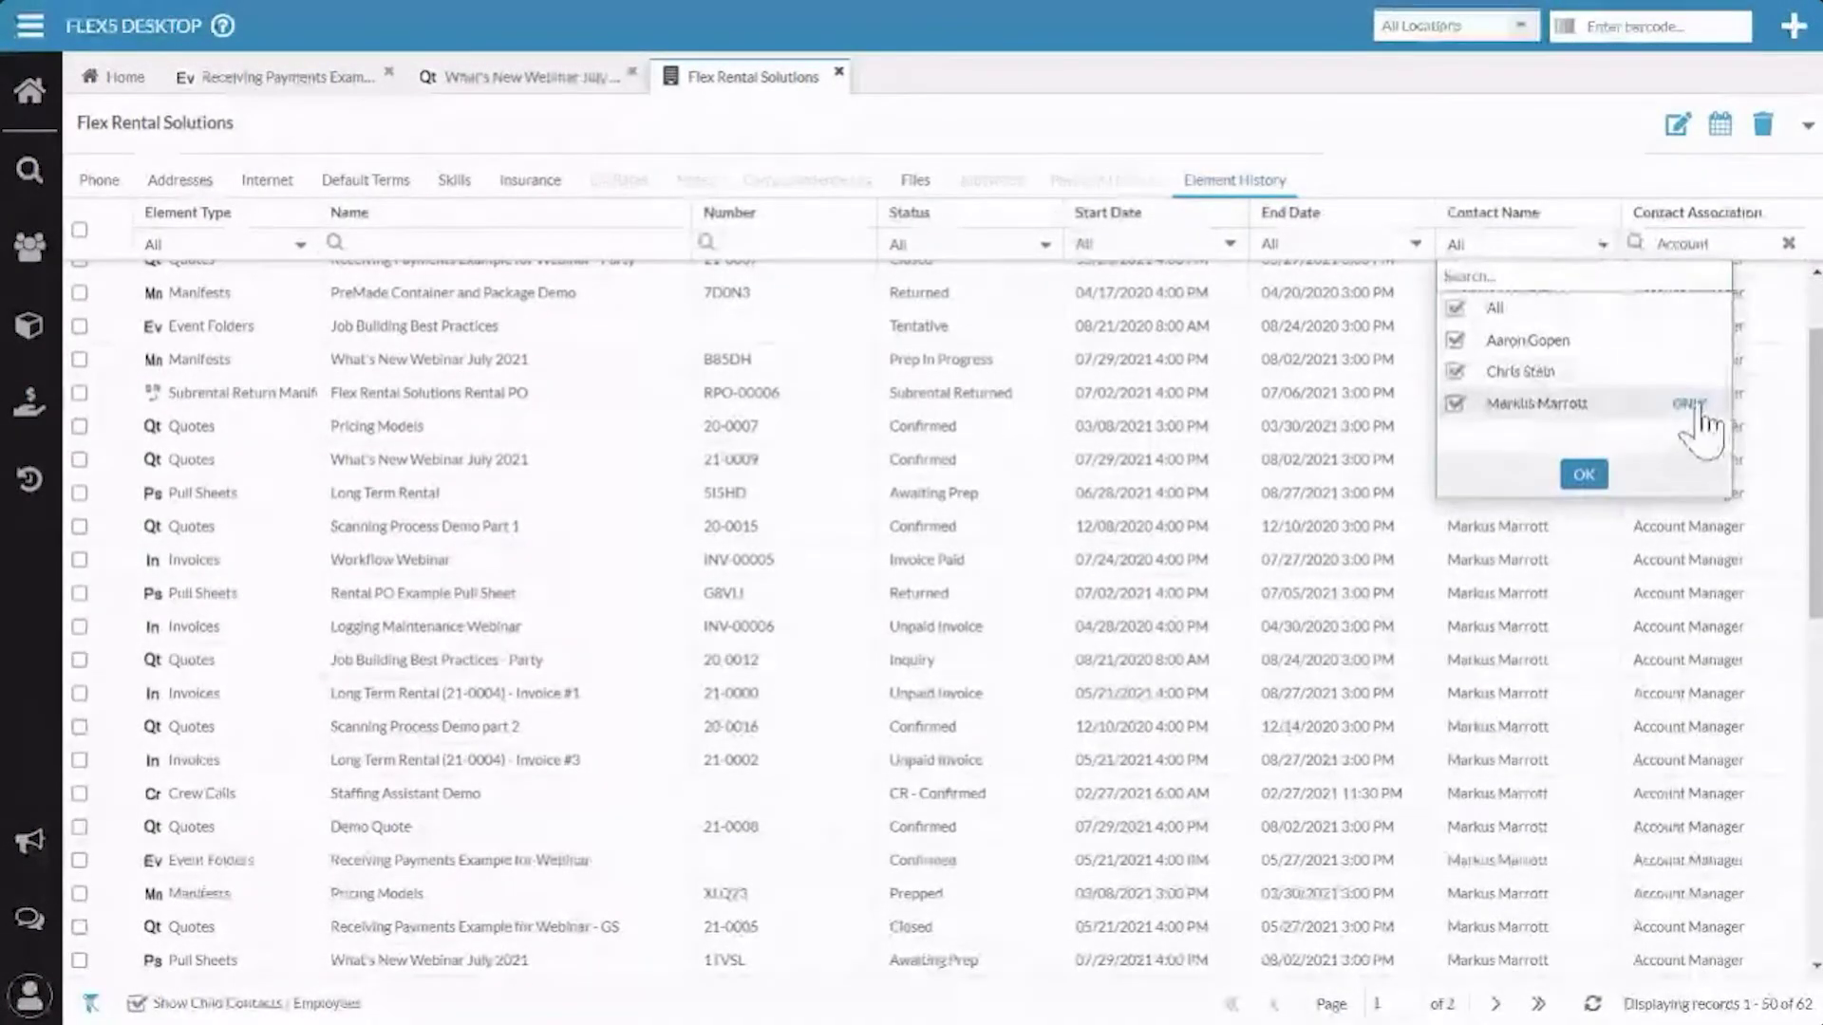
{"action": "left_click", "coordinate": [1689, 405]}
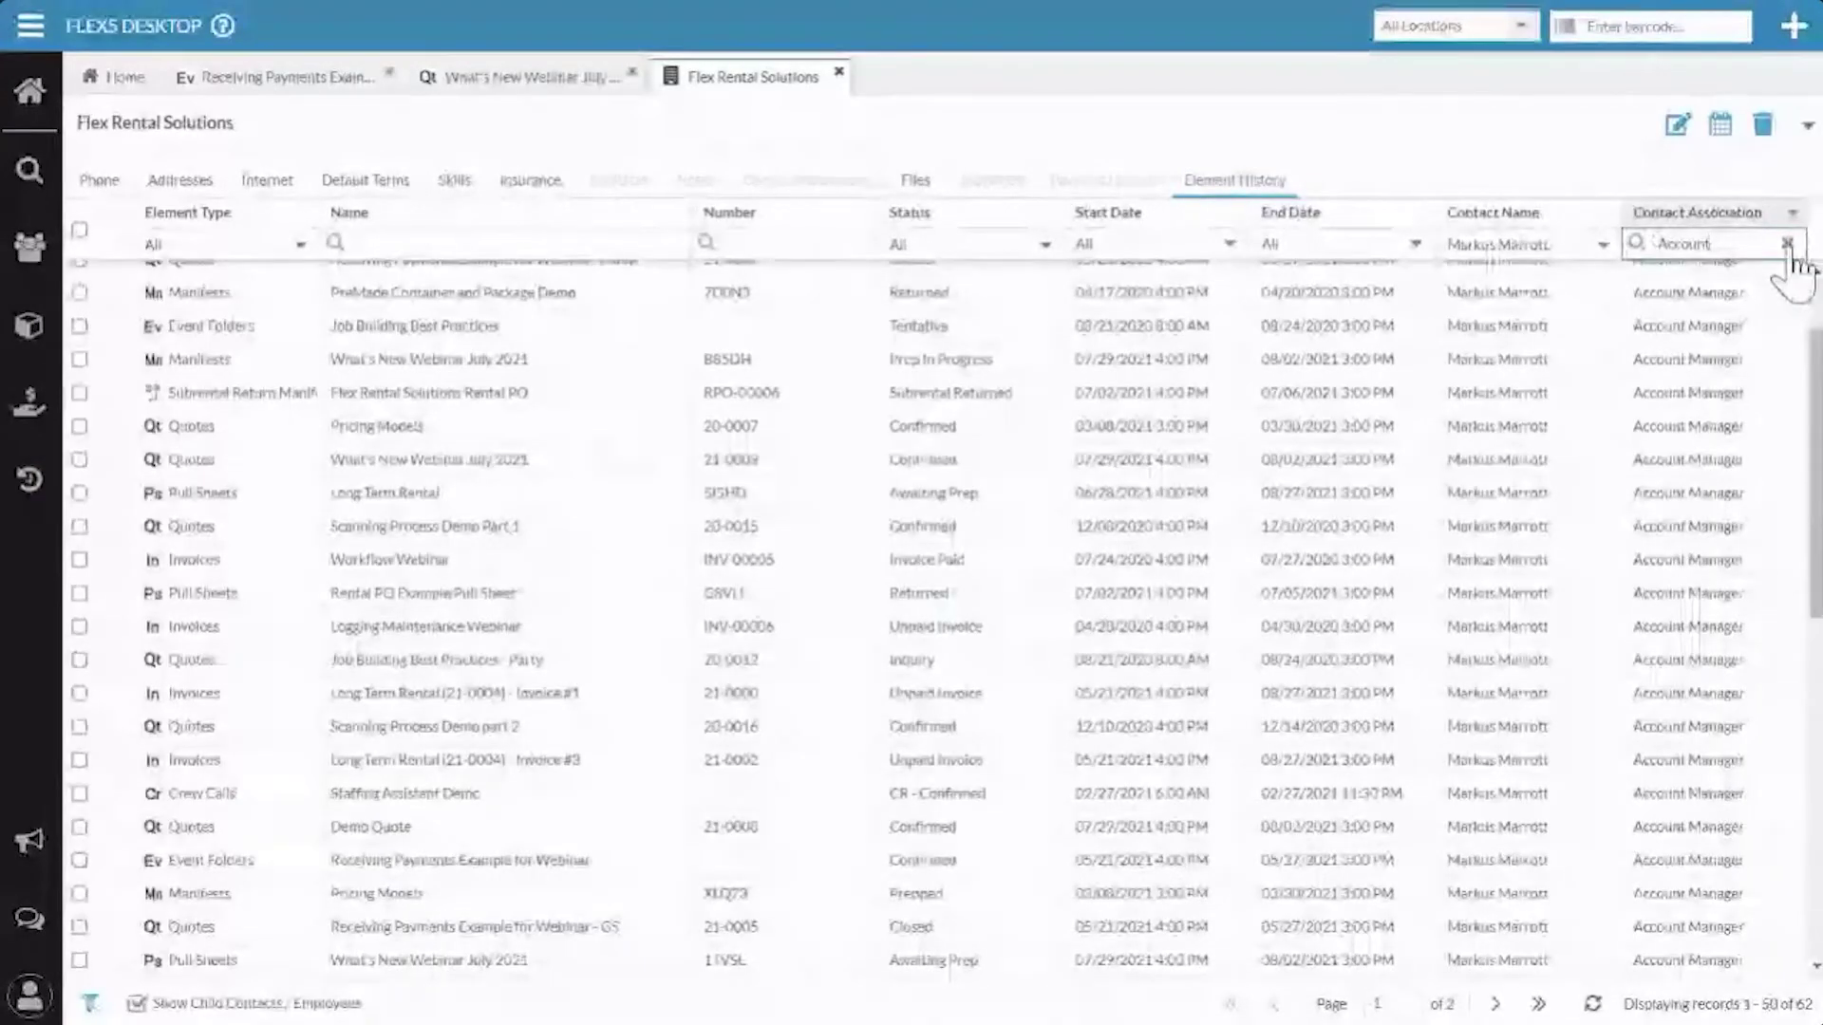
Clear the Contact Association filter and reset the Contact Name filter to All.
{"action": "left_click", "coordinate": [1788, 244]}
{"action": "left_click", "coordinate": [1604, 245]}
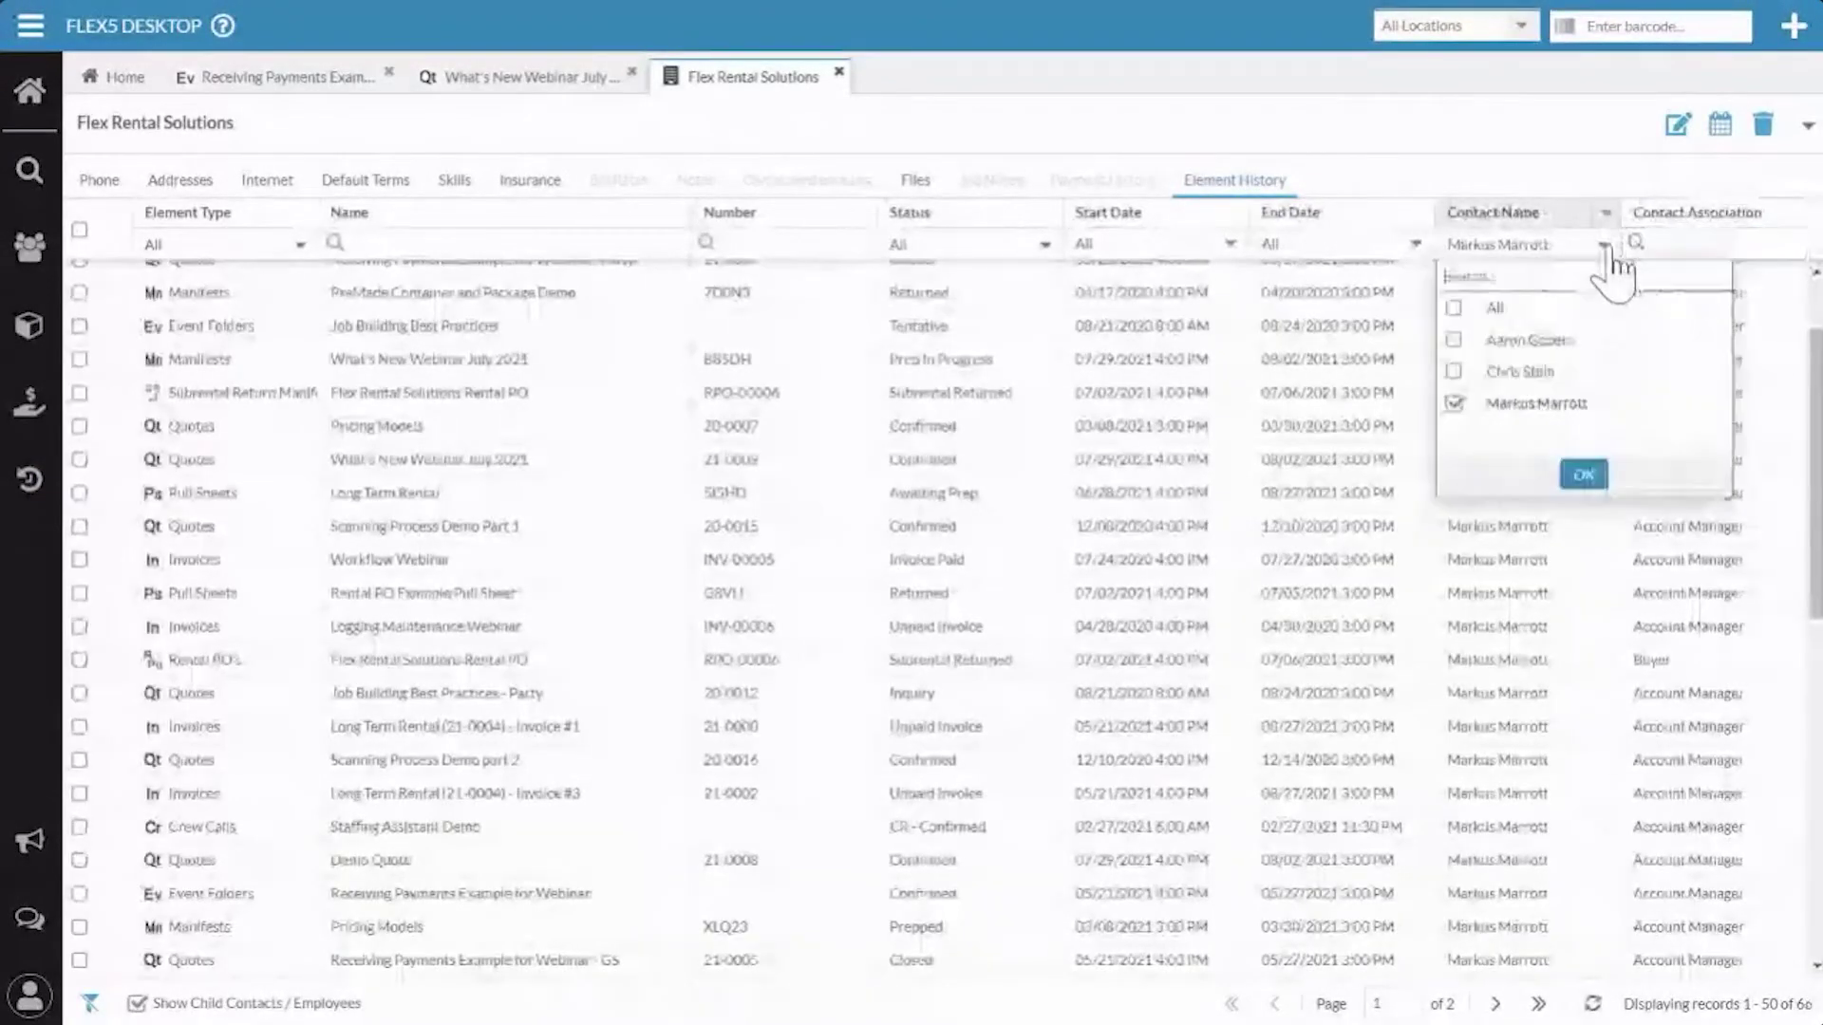
{"action": "left_click", "coordinate": [1496, 309]}
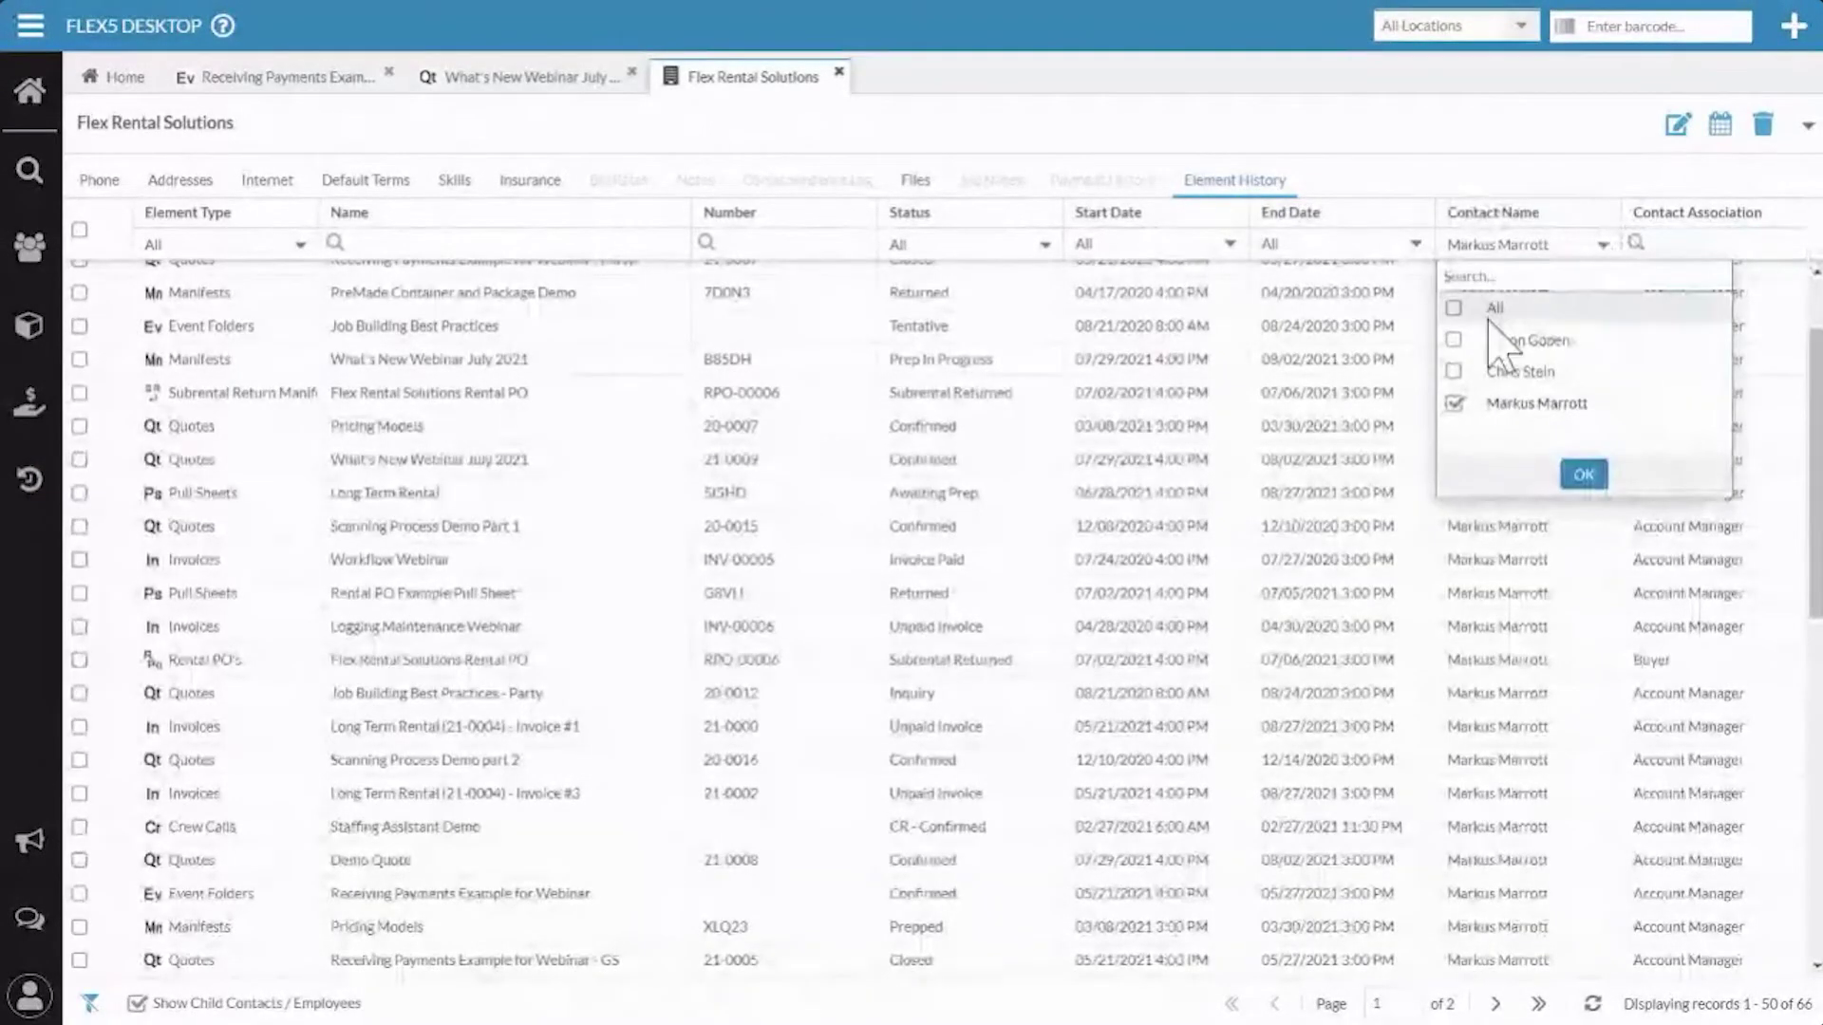
{"action": "left_click", "coordinate": [1584, 475]}
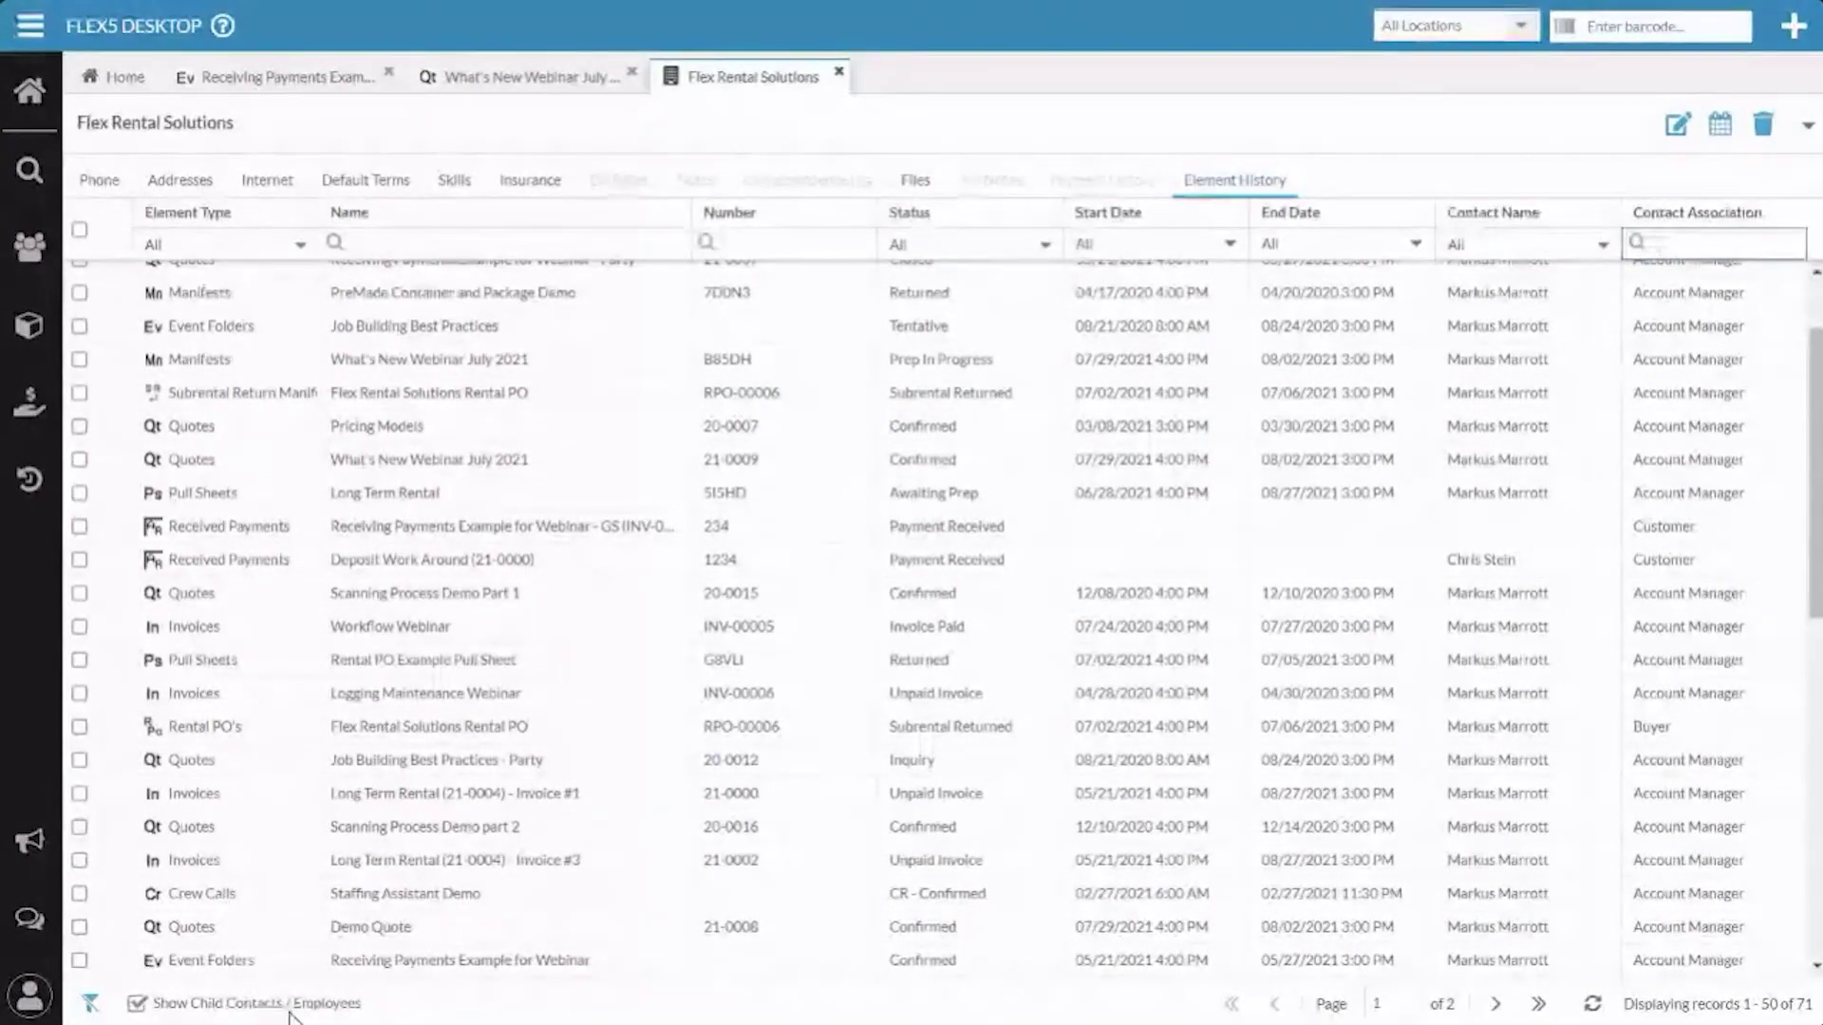
Exclude child contacts and employees from the Element History and look through the company's own elements and their contact associations.
{"action": "left_click", "coordinate": [138, 1004]}
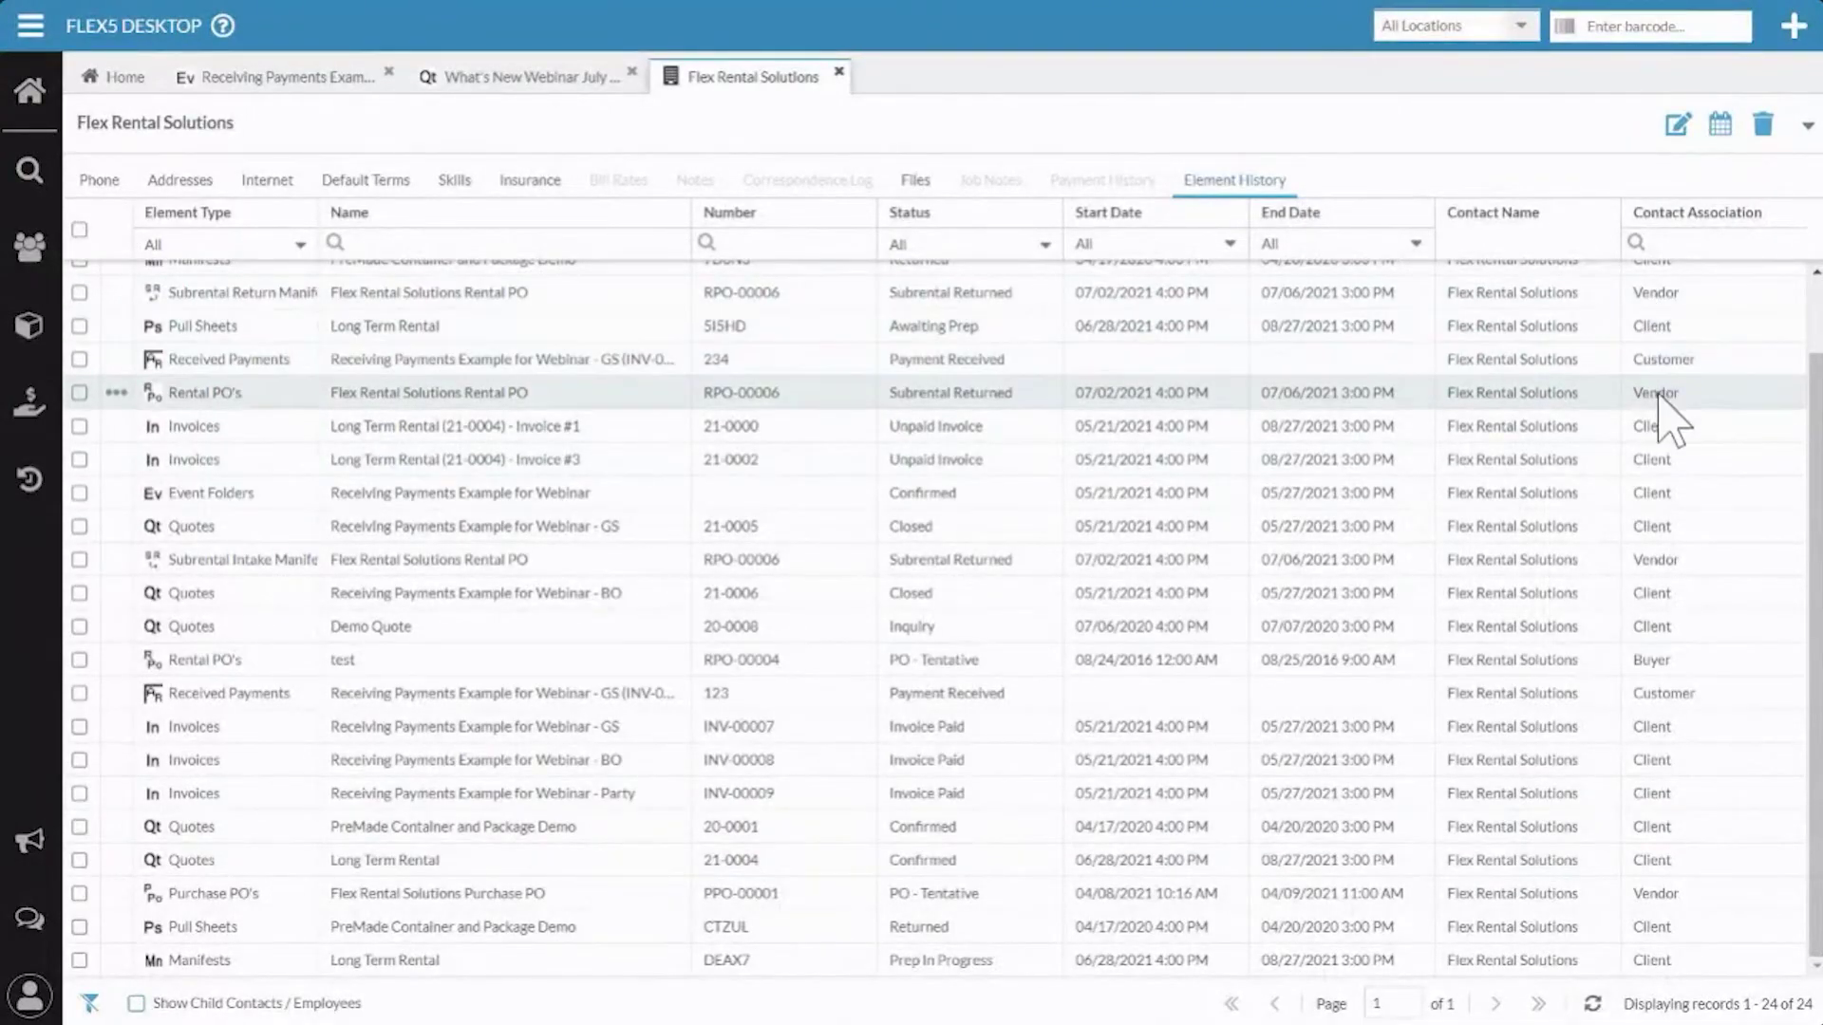
{"action": "scroll", "coordinate": [1665, 366], "scroll_direction": "up", "scroll_amount": 3}
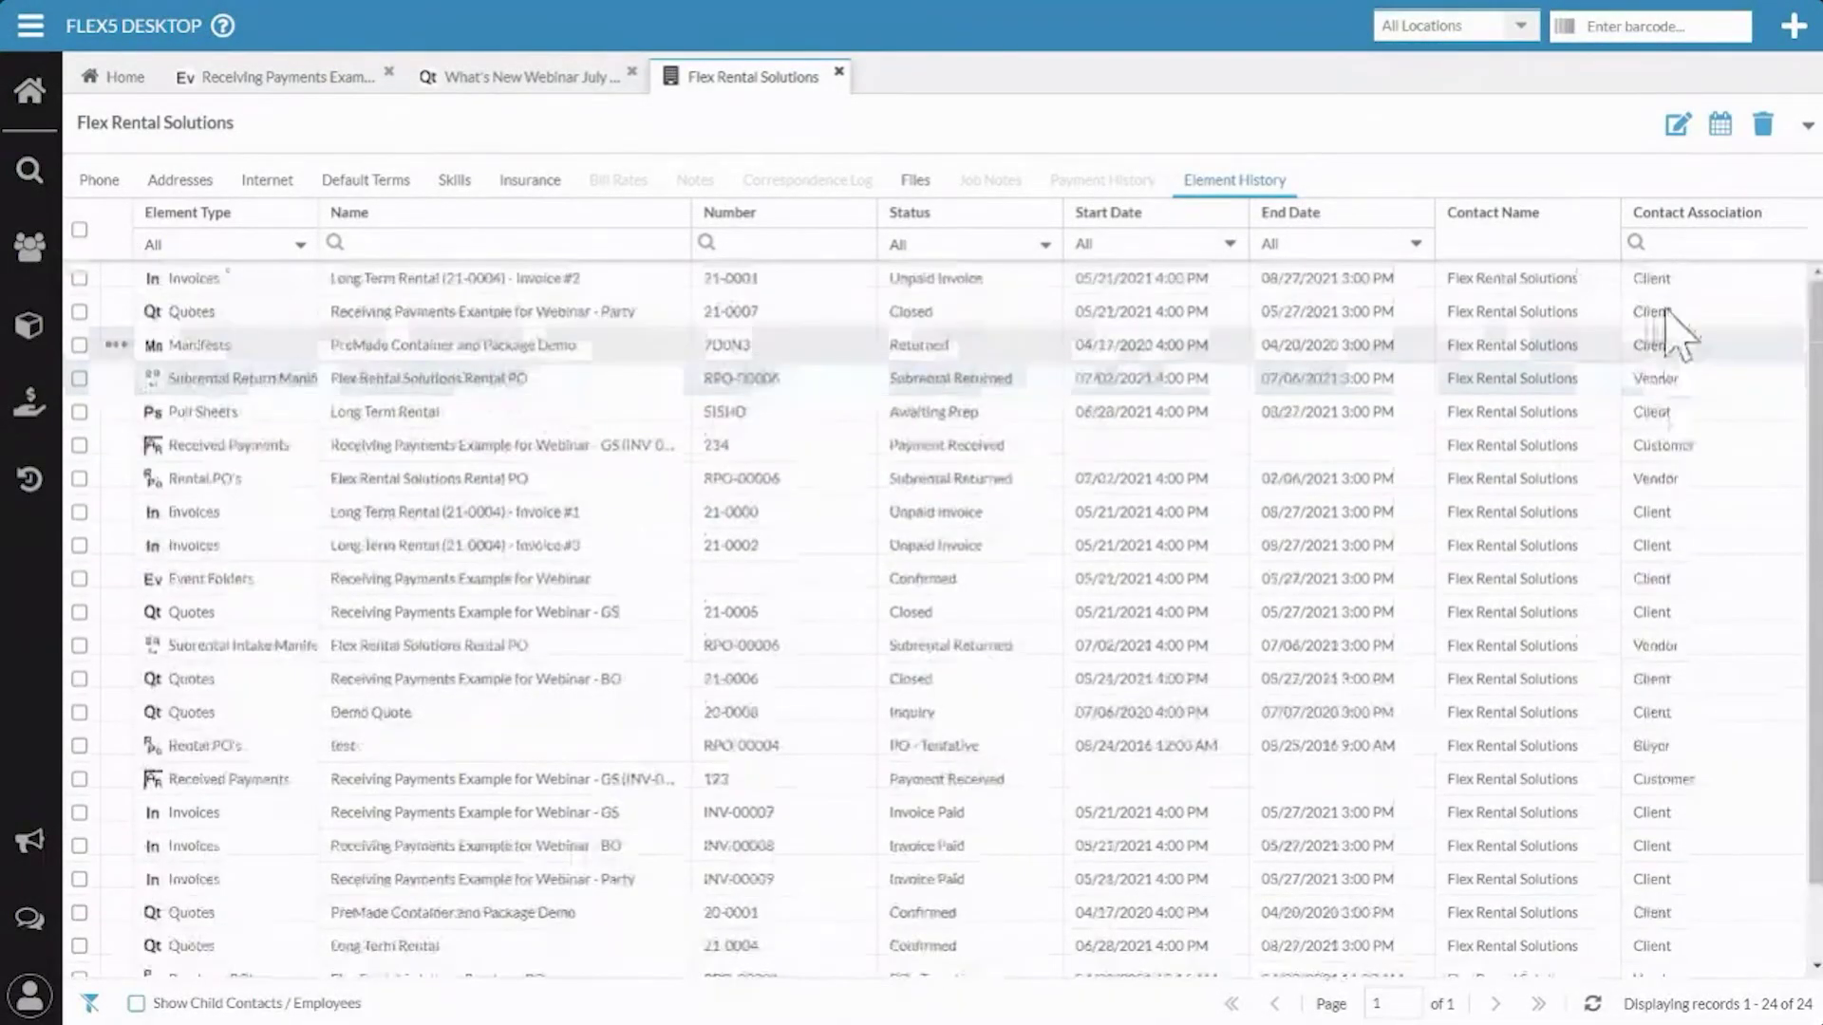
{"action": "scroll", "coordinate": [1664, 607], "scroll_direction": "down", "scroll_amount": 1}
{"action": "scroll", "coordinate": [1662, 664], "scroll_direction": "up", "scroll_amount": 1}
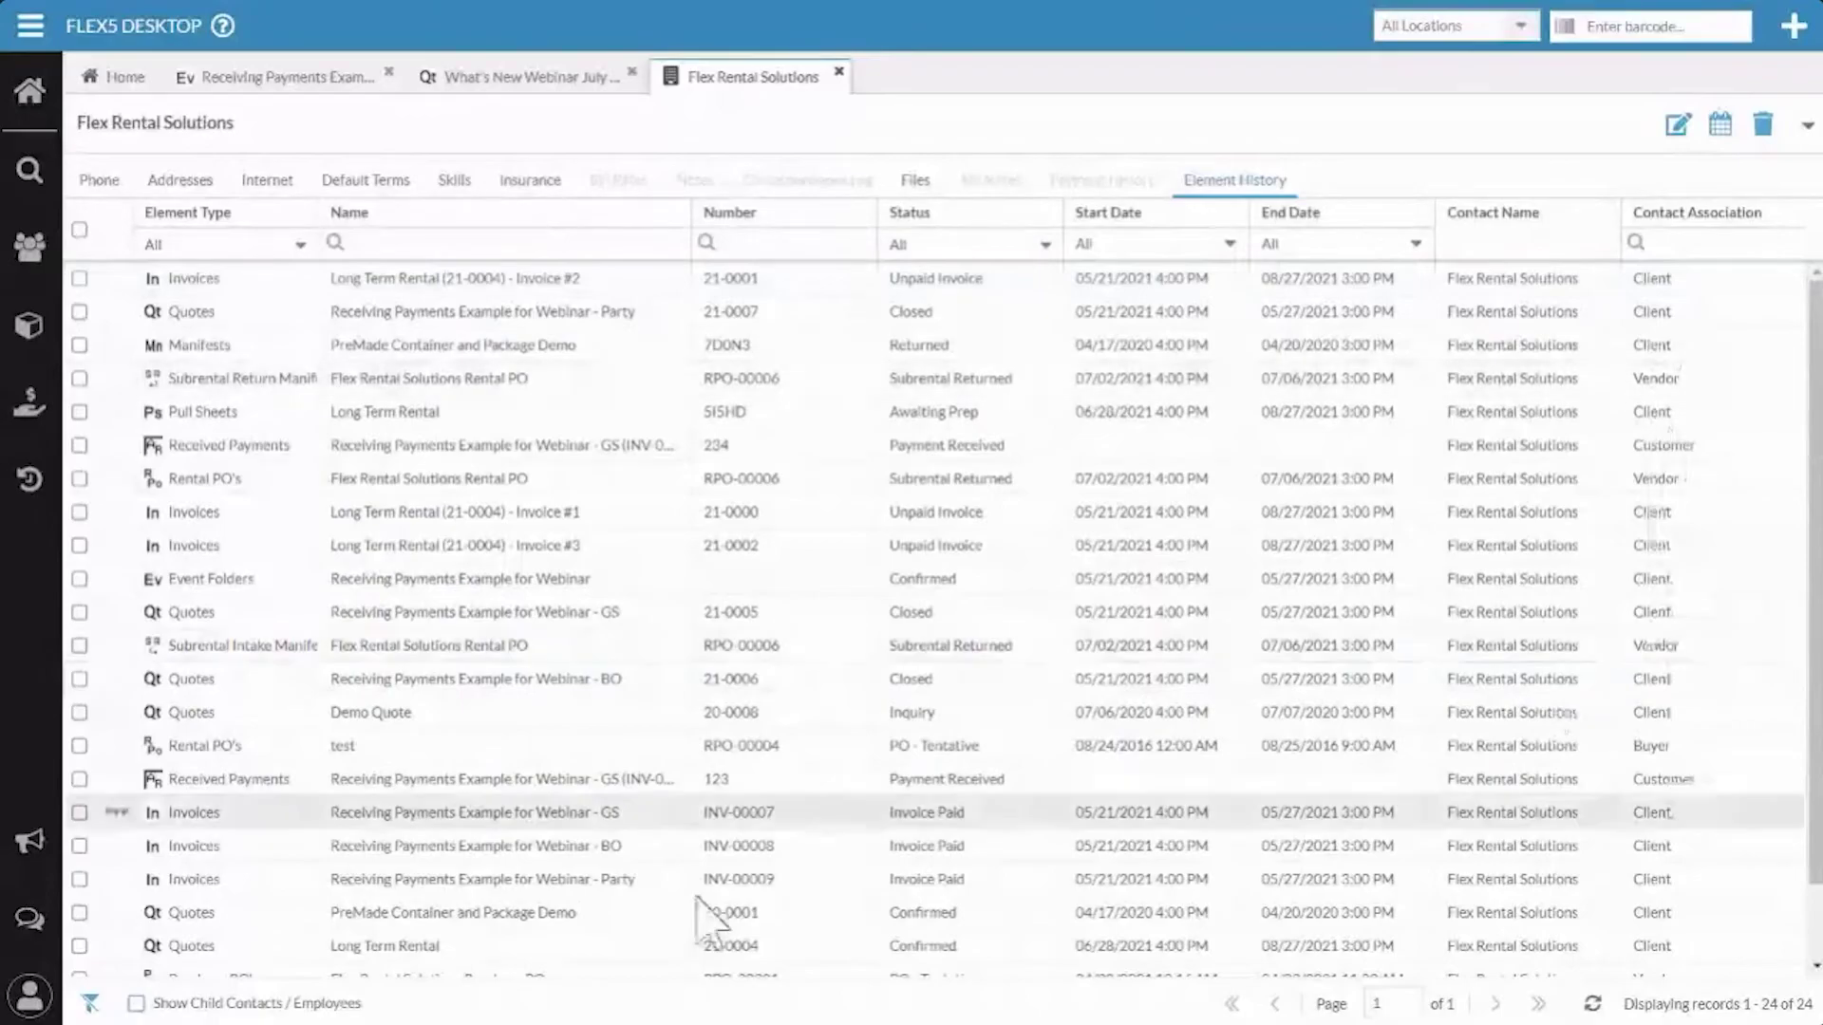
Include child contacts and employees in the Element History again and apply the Contact Name filter with All.
{"action": "left_click", "coordinate": [137, 1003]}
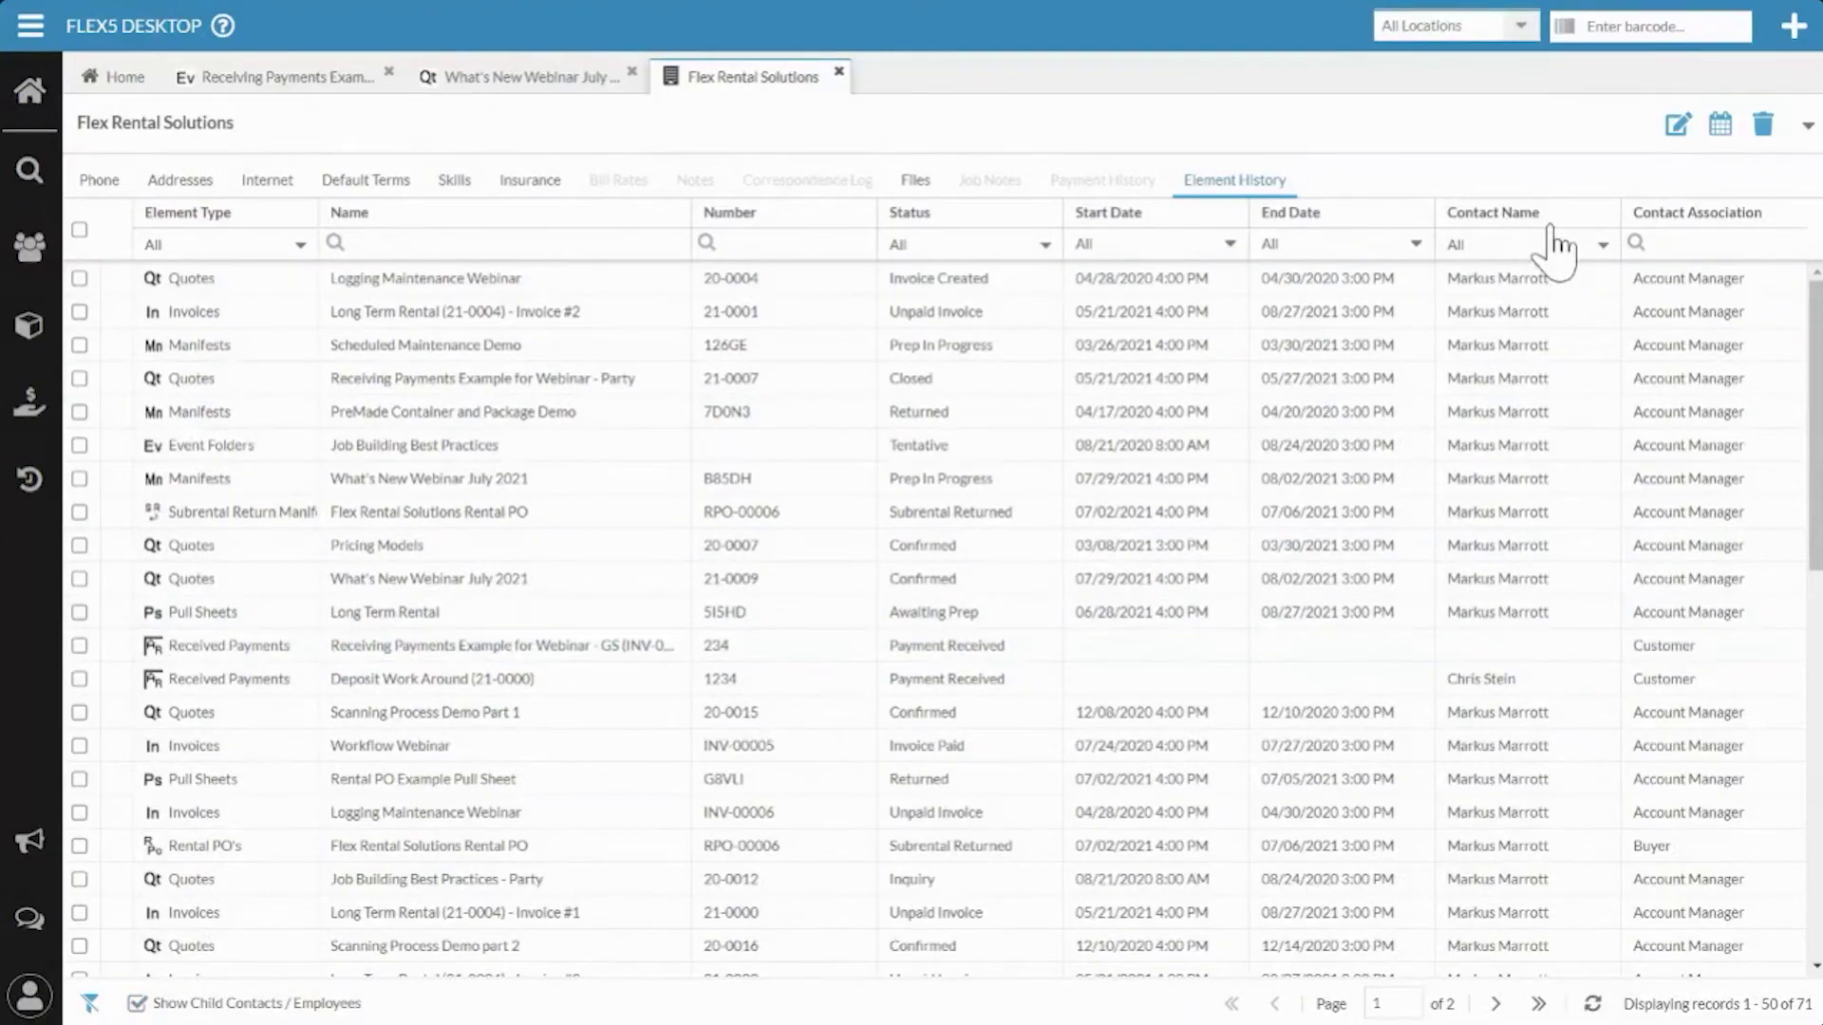
{"action": "left_click", "coordinate": [1606, 212]}
{"action": "key", "text": "Escape"}
{"action": "left_click", "coordinate": [1603, 245]}
{"action": "left_click", "coordinate": [1454, 308]}
{"action": "left_click", "coordinate": [1581, 476]}
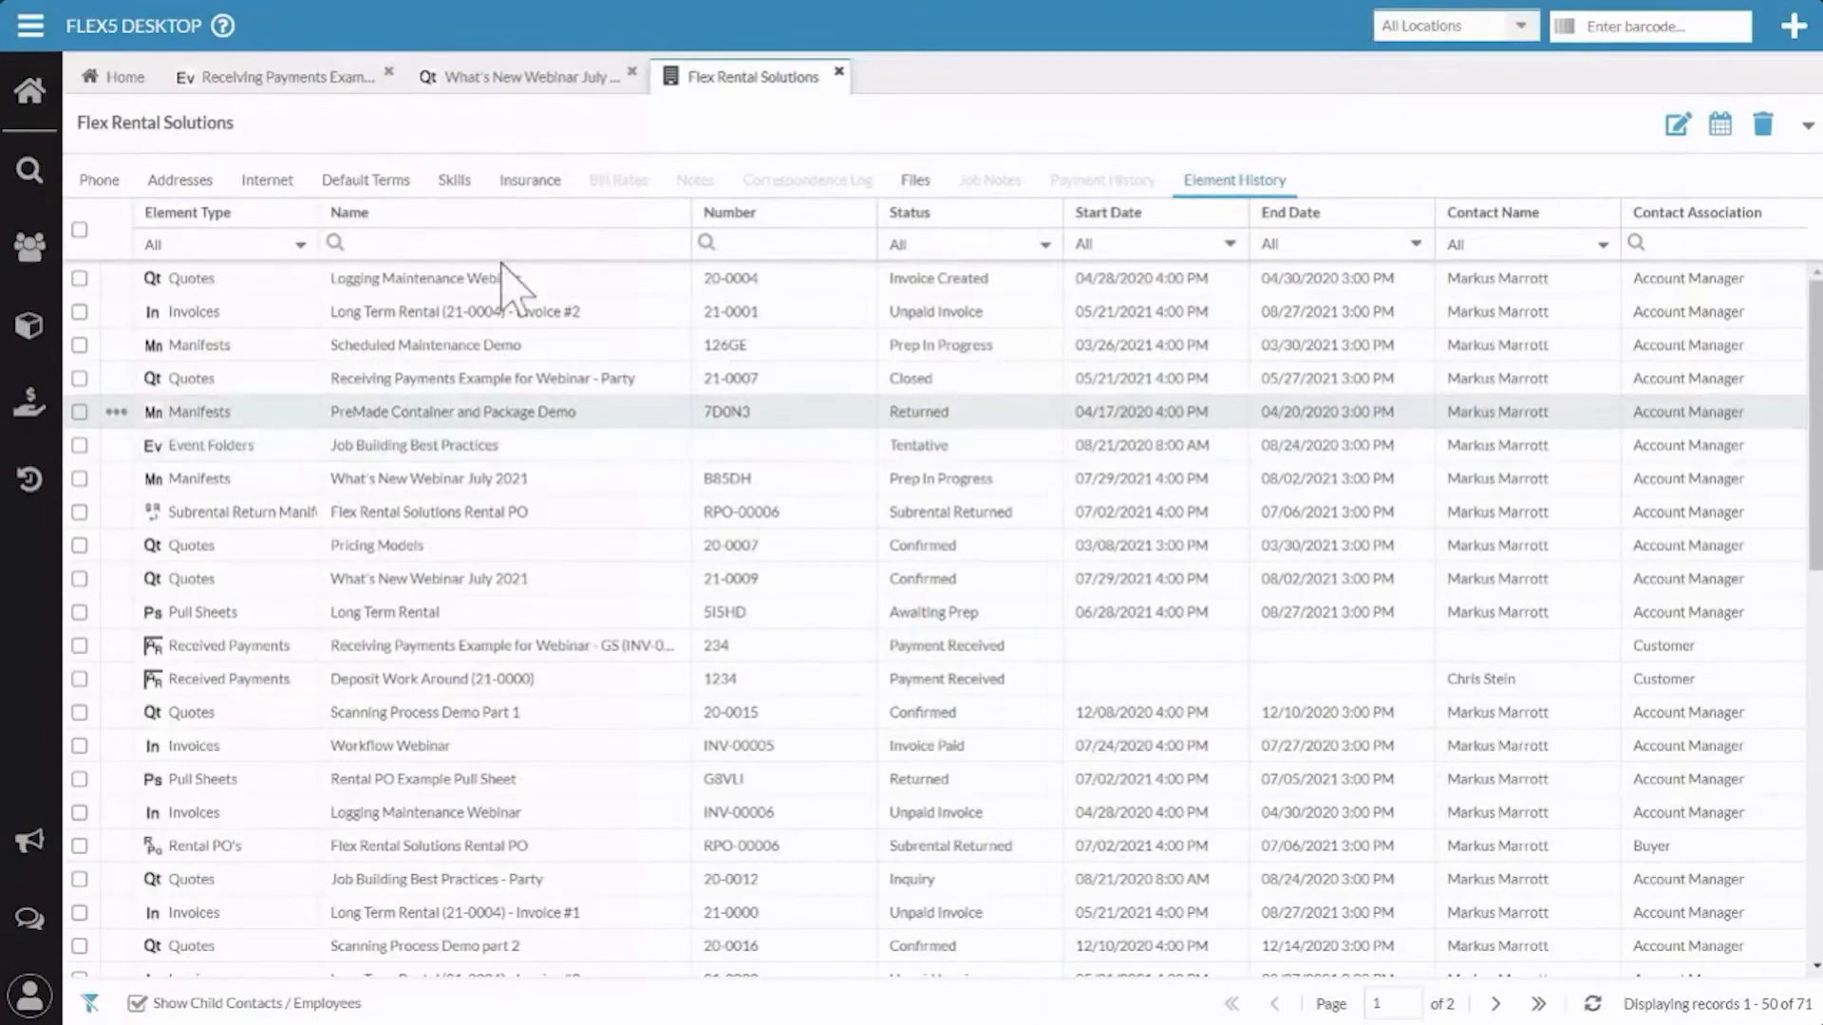
Filter Element Type to Quote only and exclude the account manager from the Contact Name filter, keeping the other two contacts.
{"action": "left_click", "coordinate": [302, 245]}
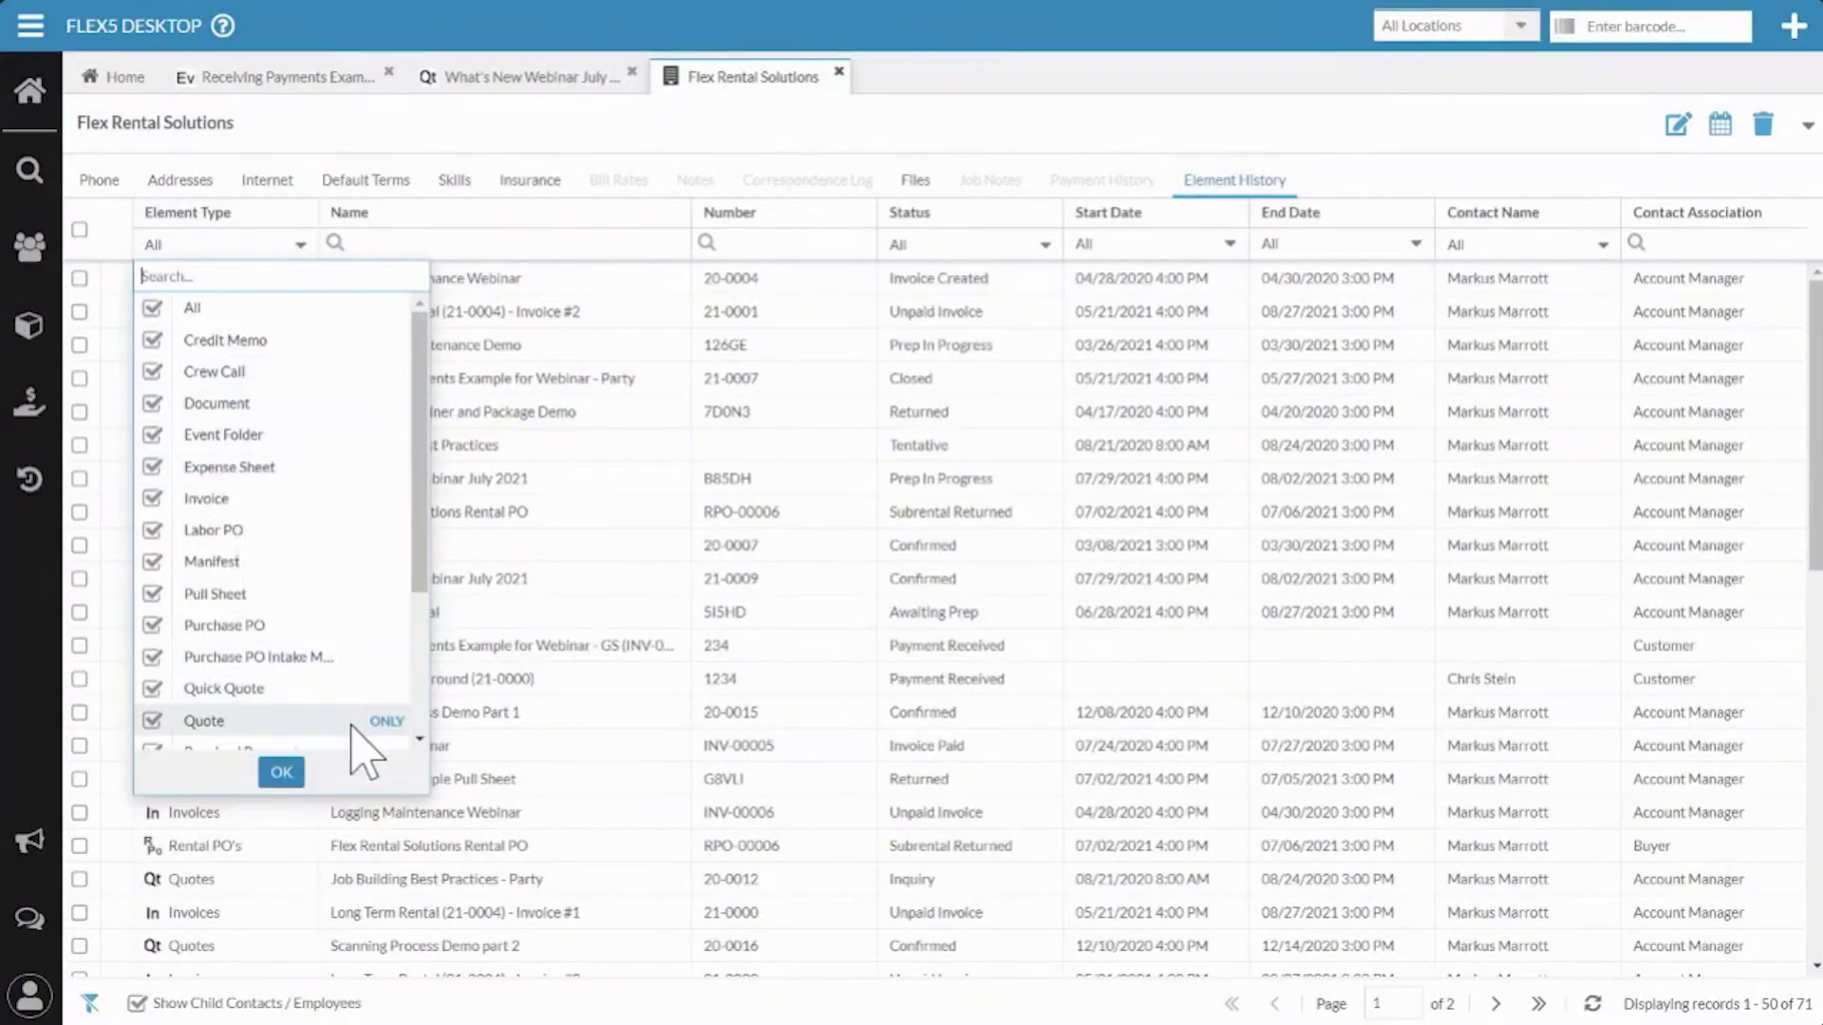
{"action": "left_click", "coordinate": [382, 721]}
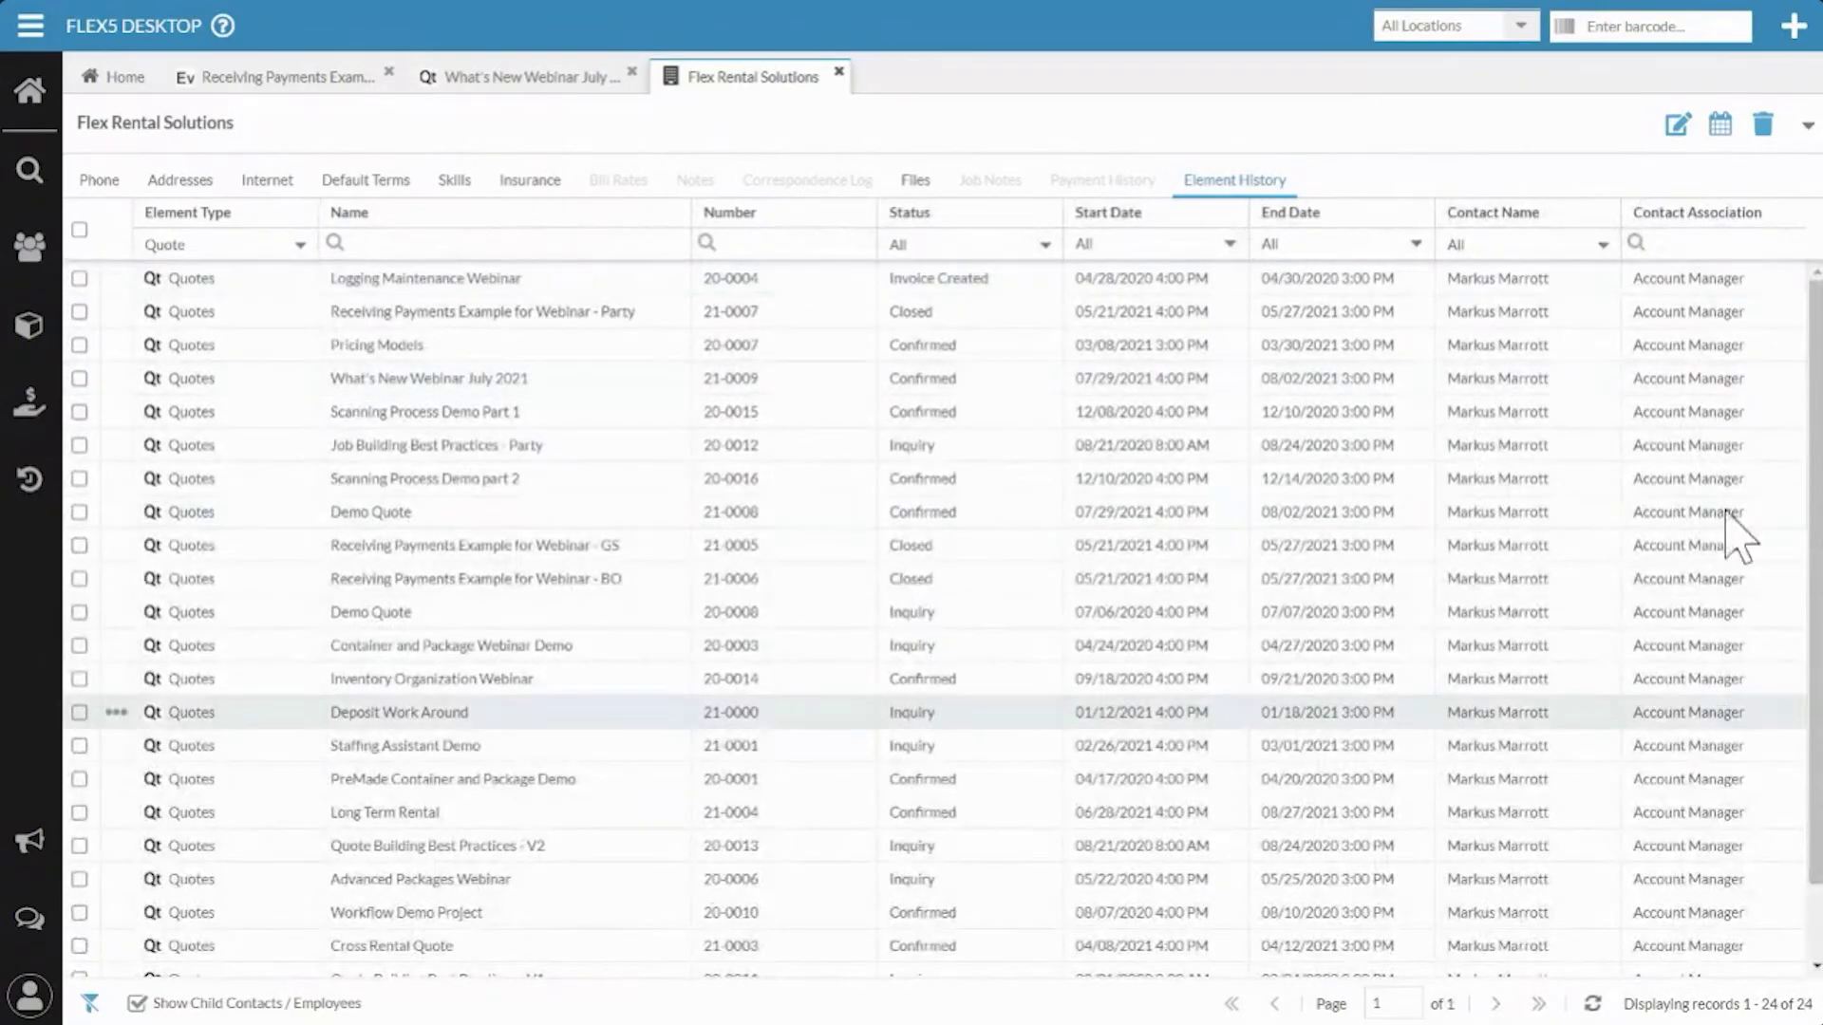
{"action": "left_click", "coordinate": [1603, 244]}
{"action": "left_click", "coordinate": [1454, 371]}
{"action": "left_click", "coordinate": [1453, 404]}
{"action": "left_click", "coordinate": [1454, 340]}
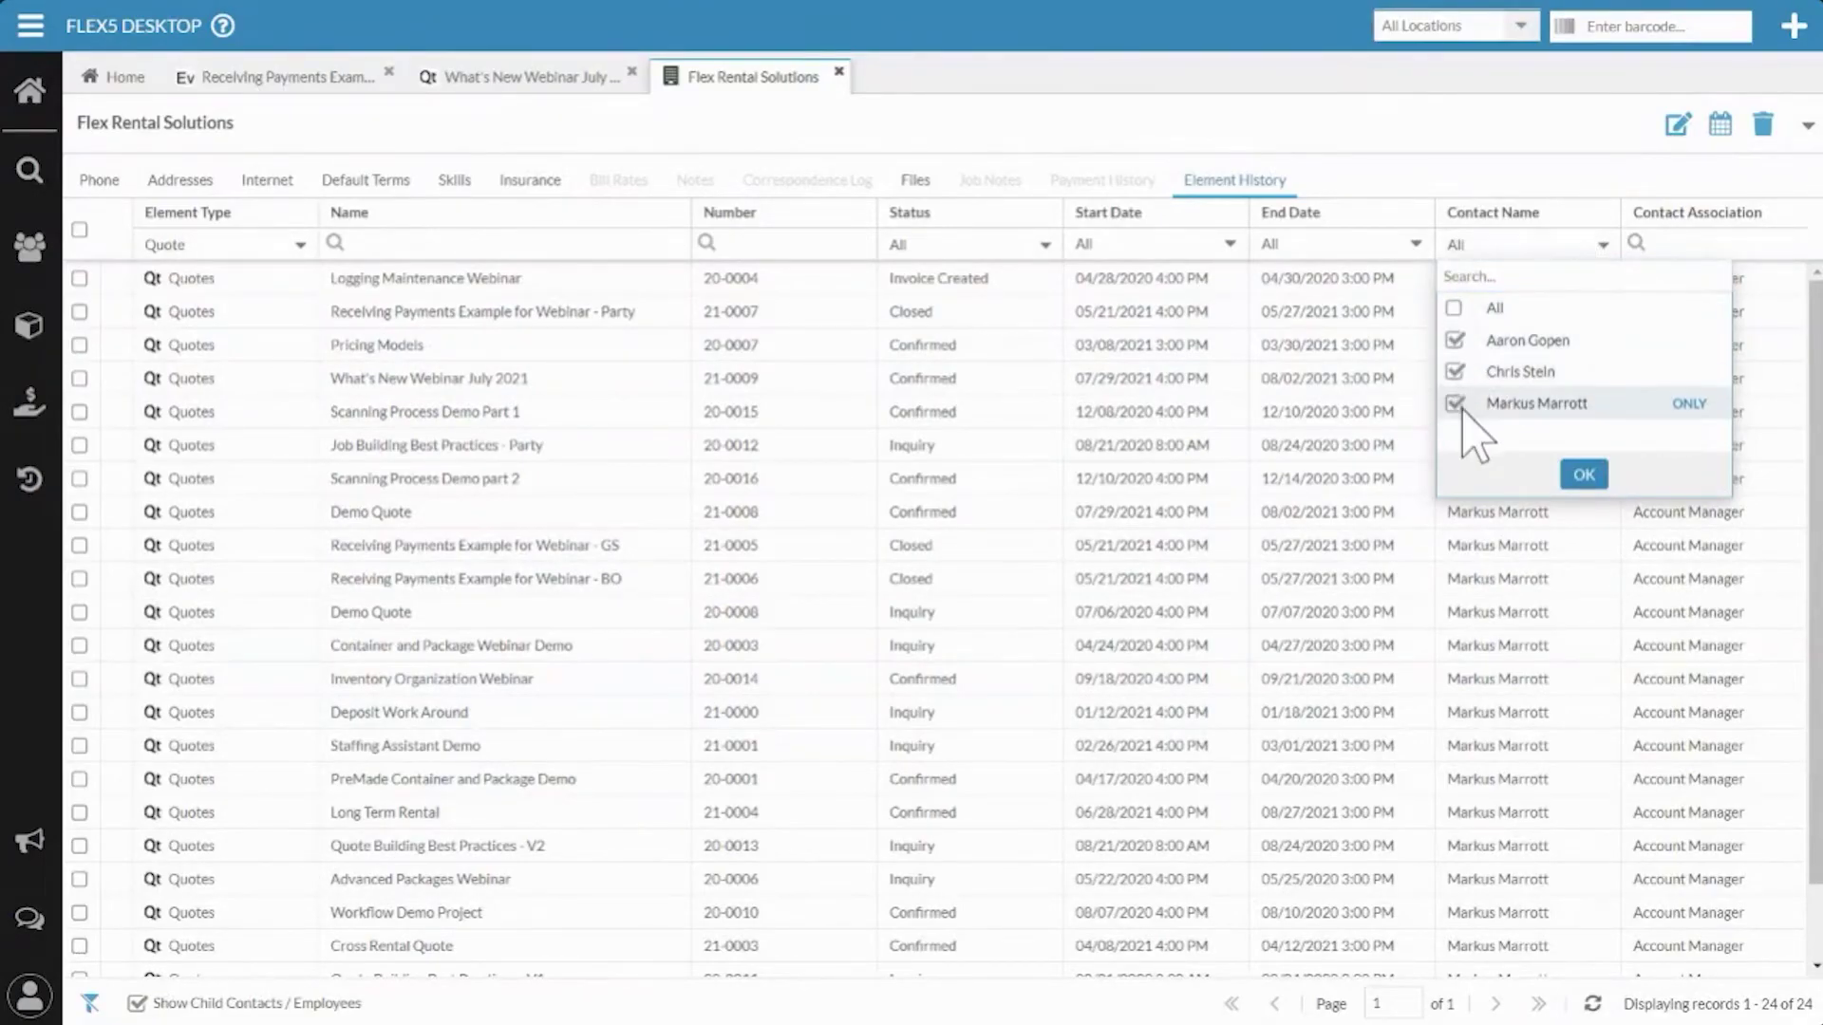
{"action": "left_click", "coordinate": [1456, 404]}
{"action": "left_click", "coordinate": [1583, 474]}
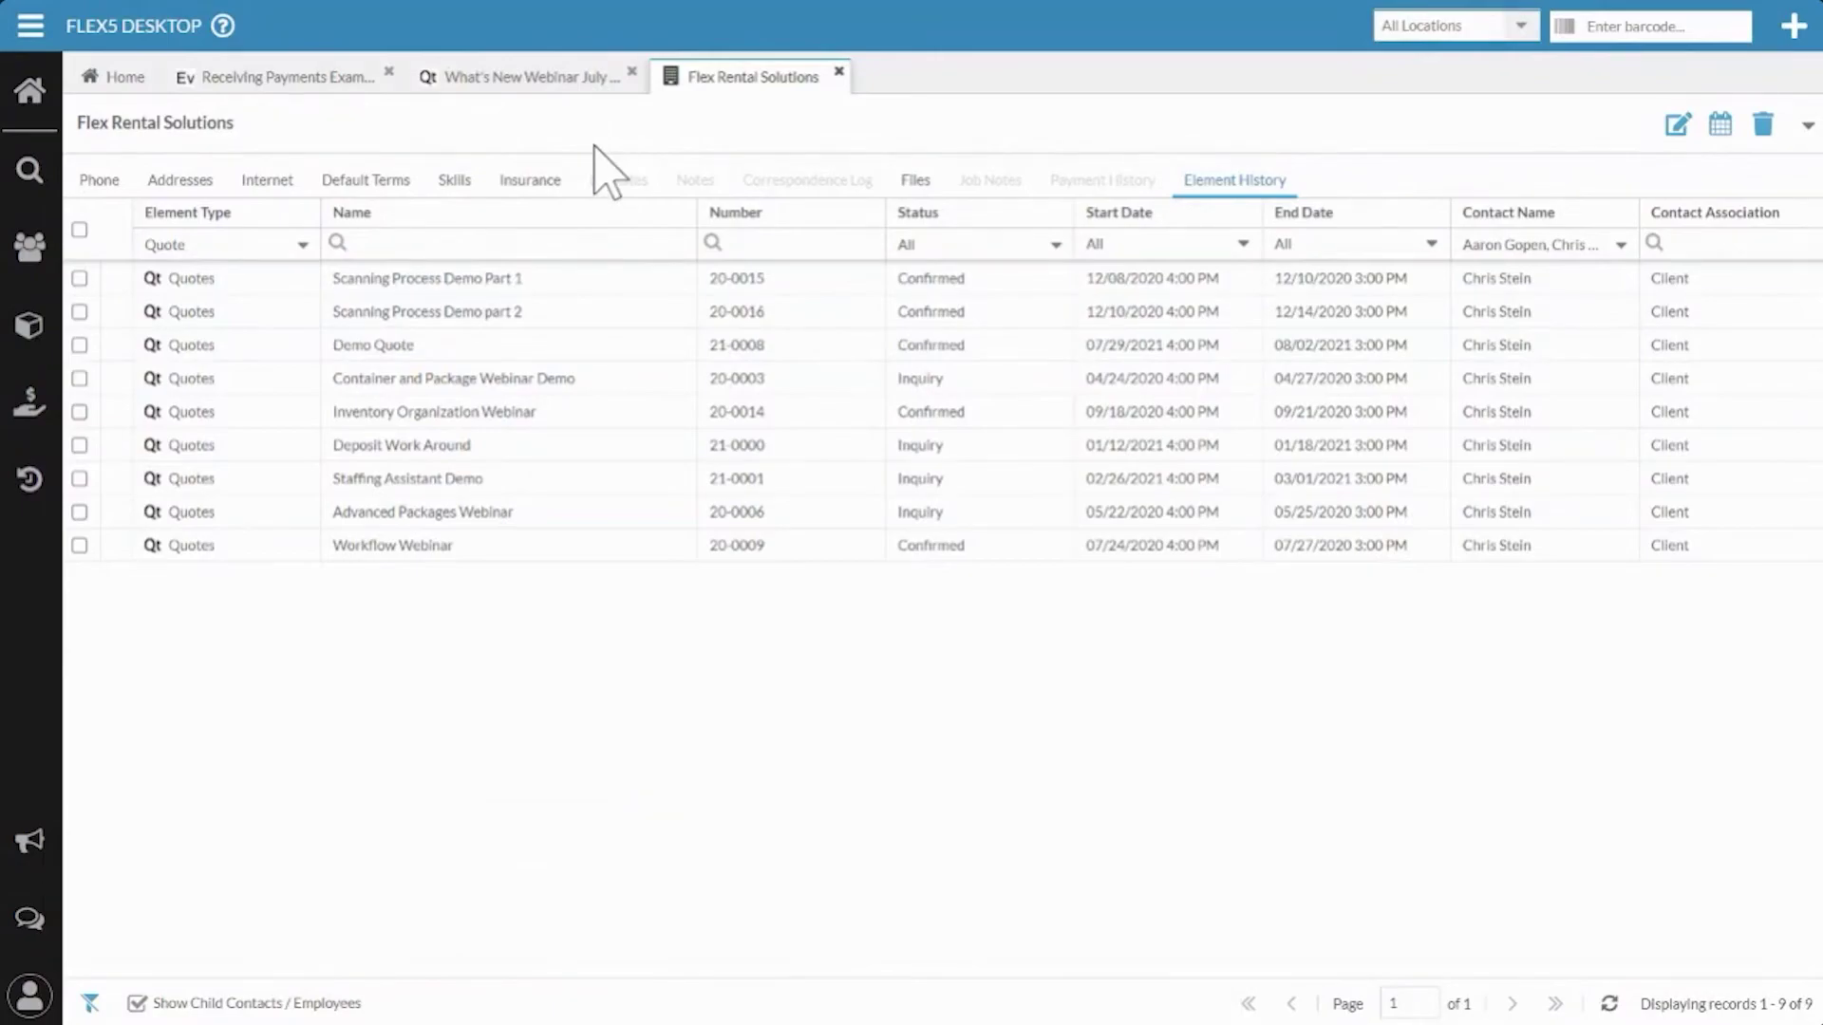
Review the What's New release notes for versions 0.27.47 and 0.27.46, closing them when done.
{"action": "left_click", "coordinate": [50, 850]}
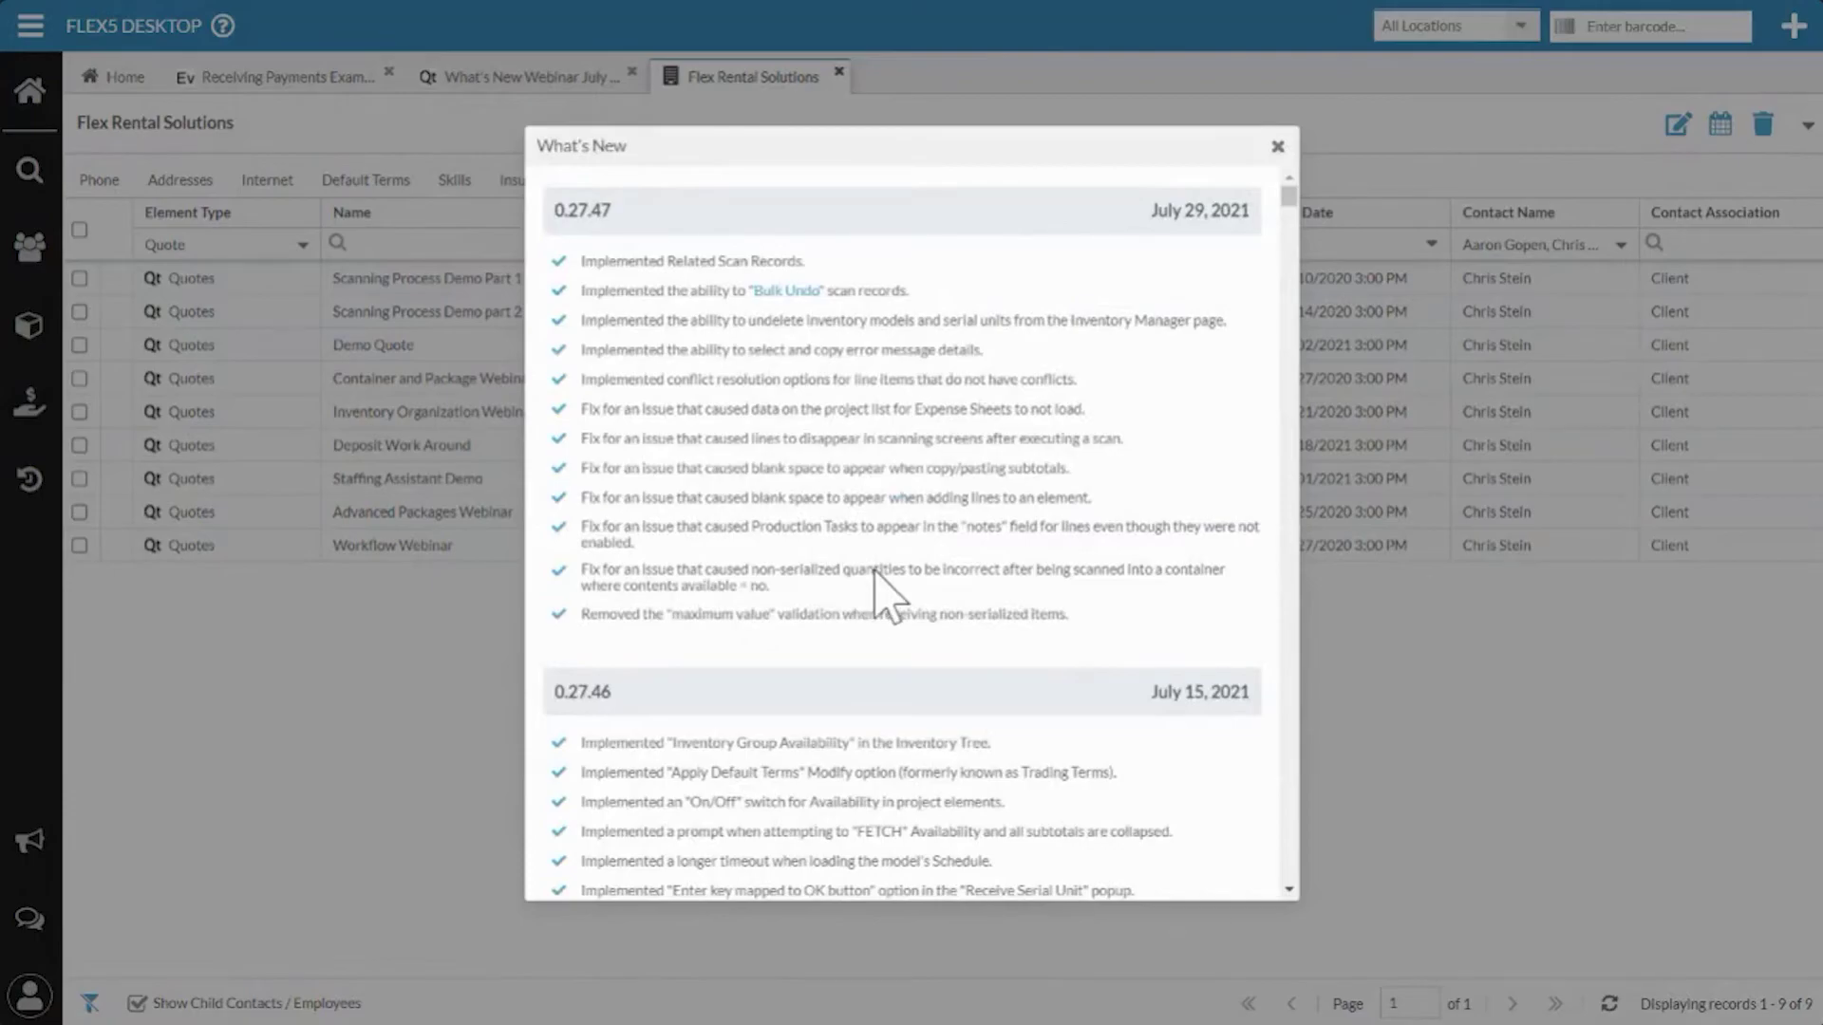
{"action": "scroll", "coordinate": [884, 591], "scroll_direction": "down", "scroll_amount": 3}
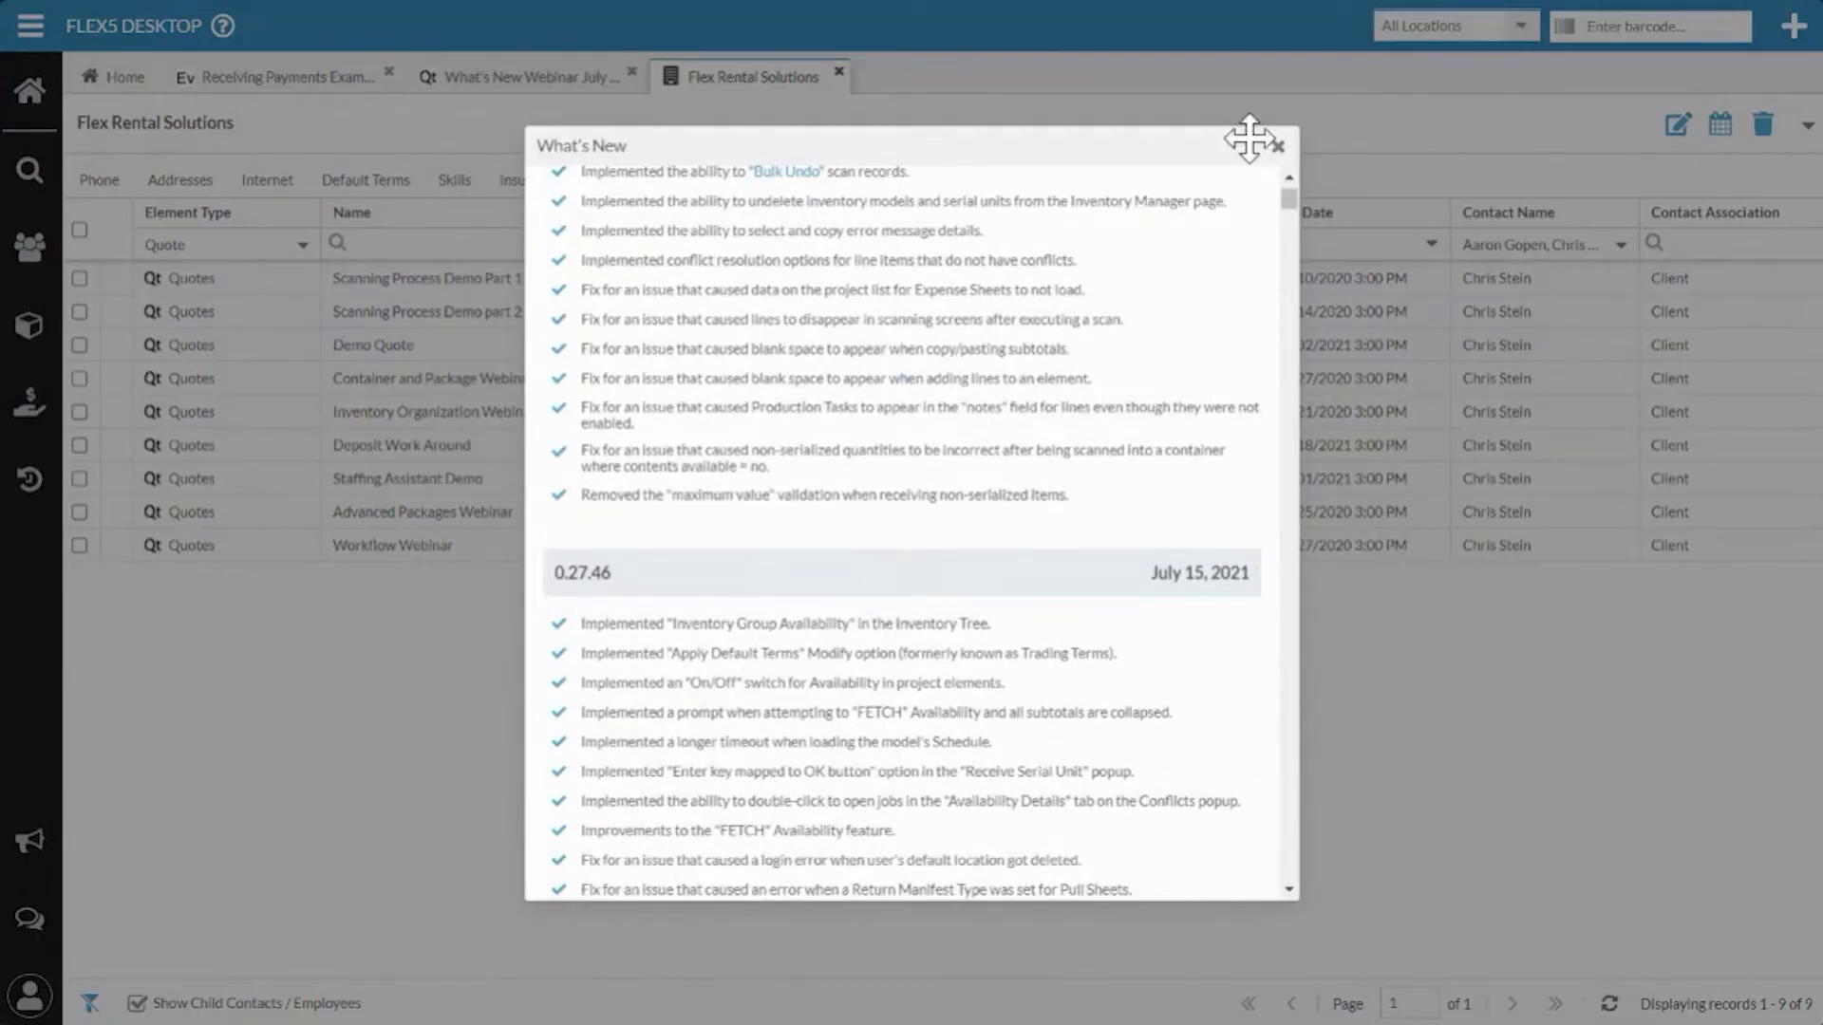
{"action": "left_click", "coordinate": [1278, 147]}
Close the Flex Rental Solutions record and show the What's New Webinar July 2021 quote's header with its Modify options.
{"action": "left_click", "coordinate": [840, 72]}
{"action": "left_click", "coordinate": [532, 77]}
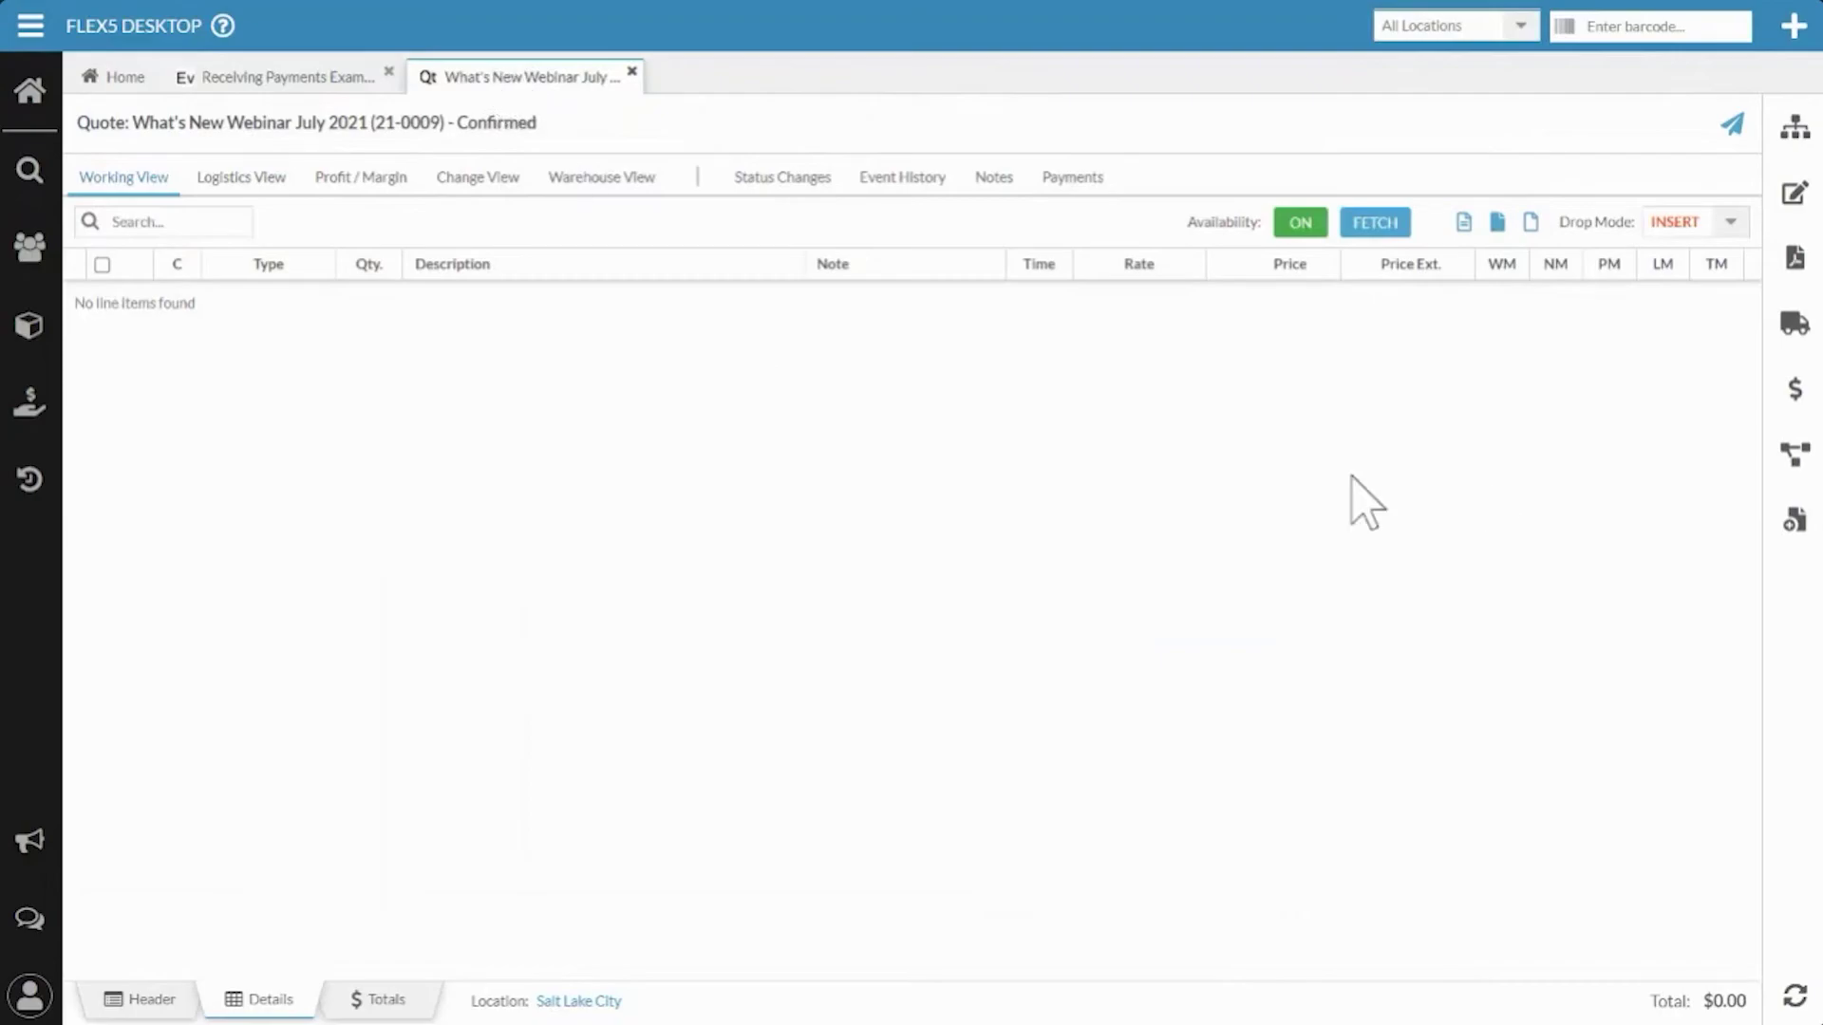
{"action": "left_click", "coordinate": [1795, 195]}
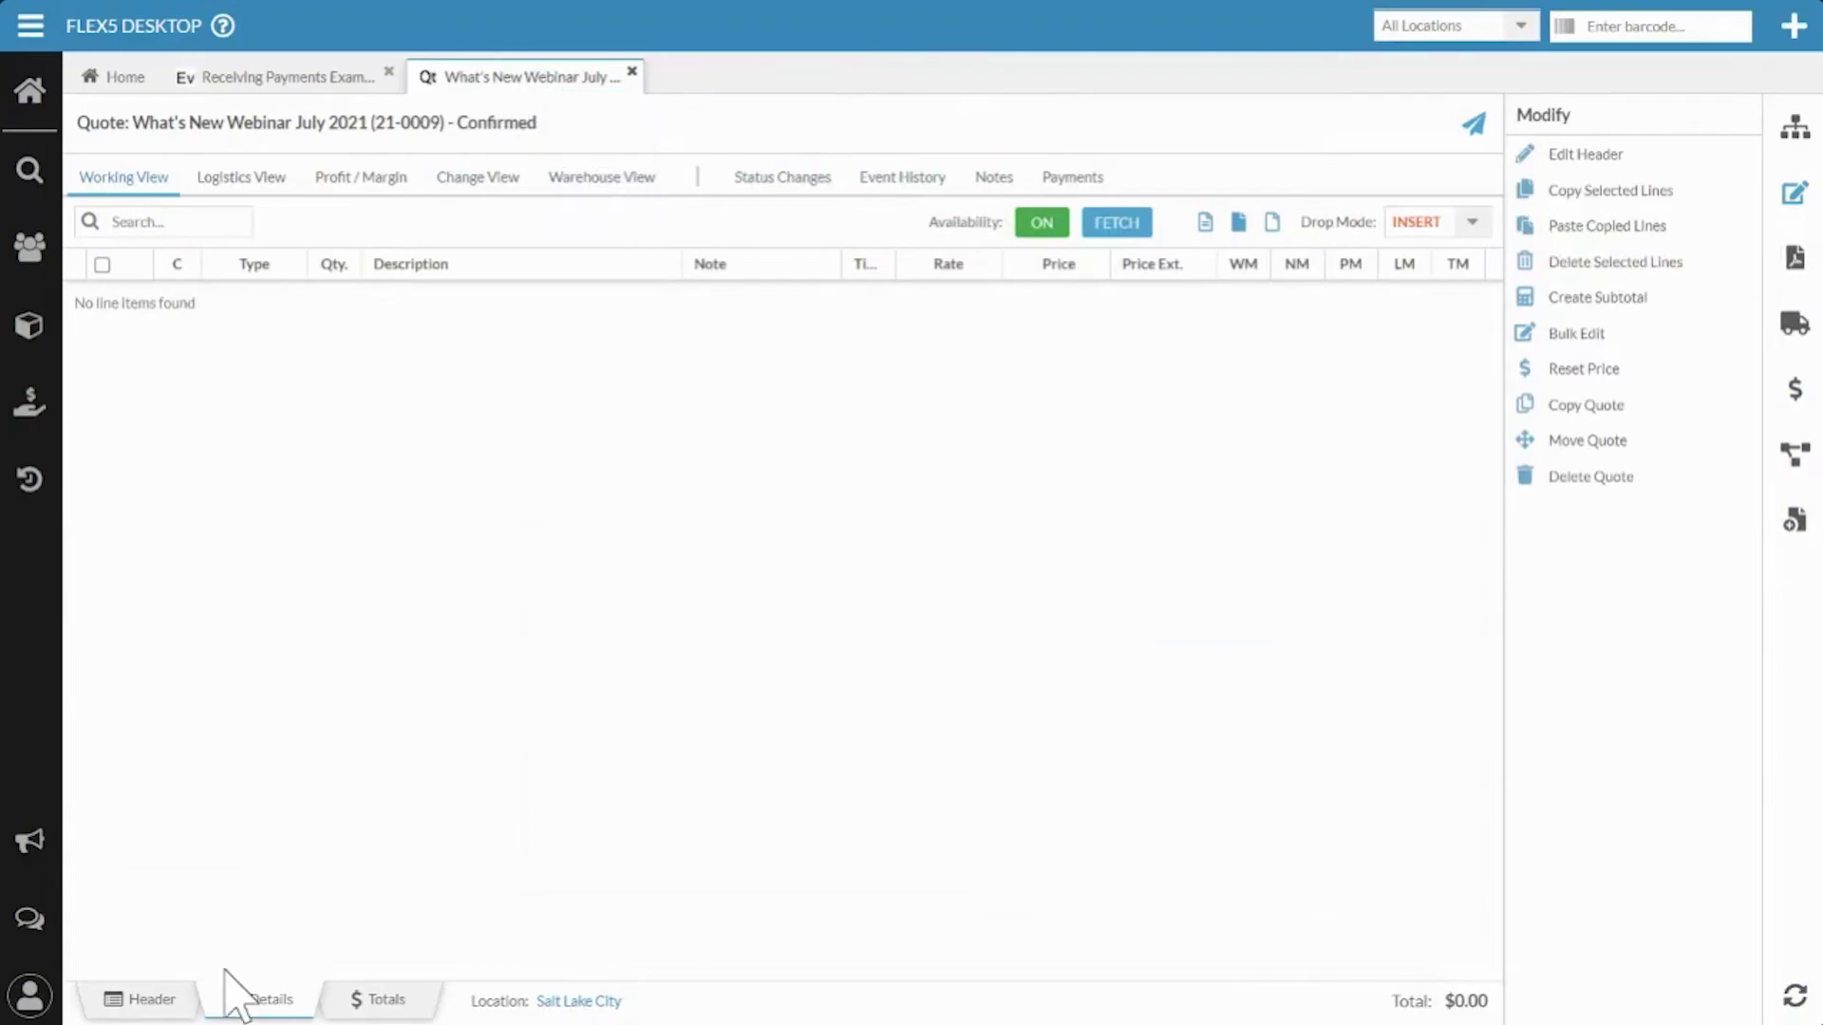
{"action": "left_click", "coordinate": [186, 1002]}
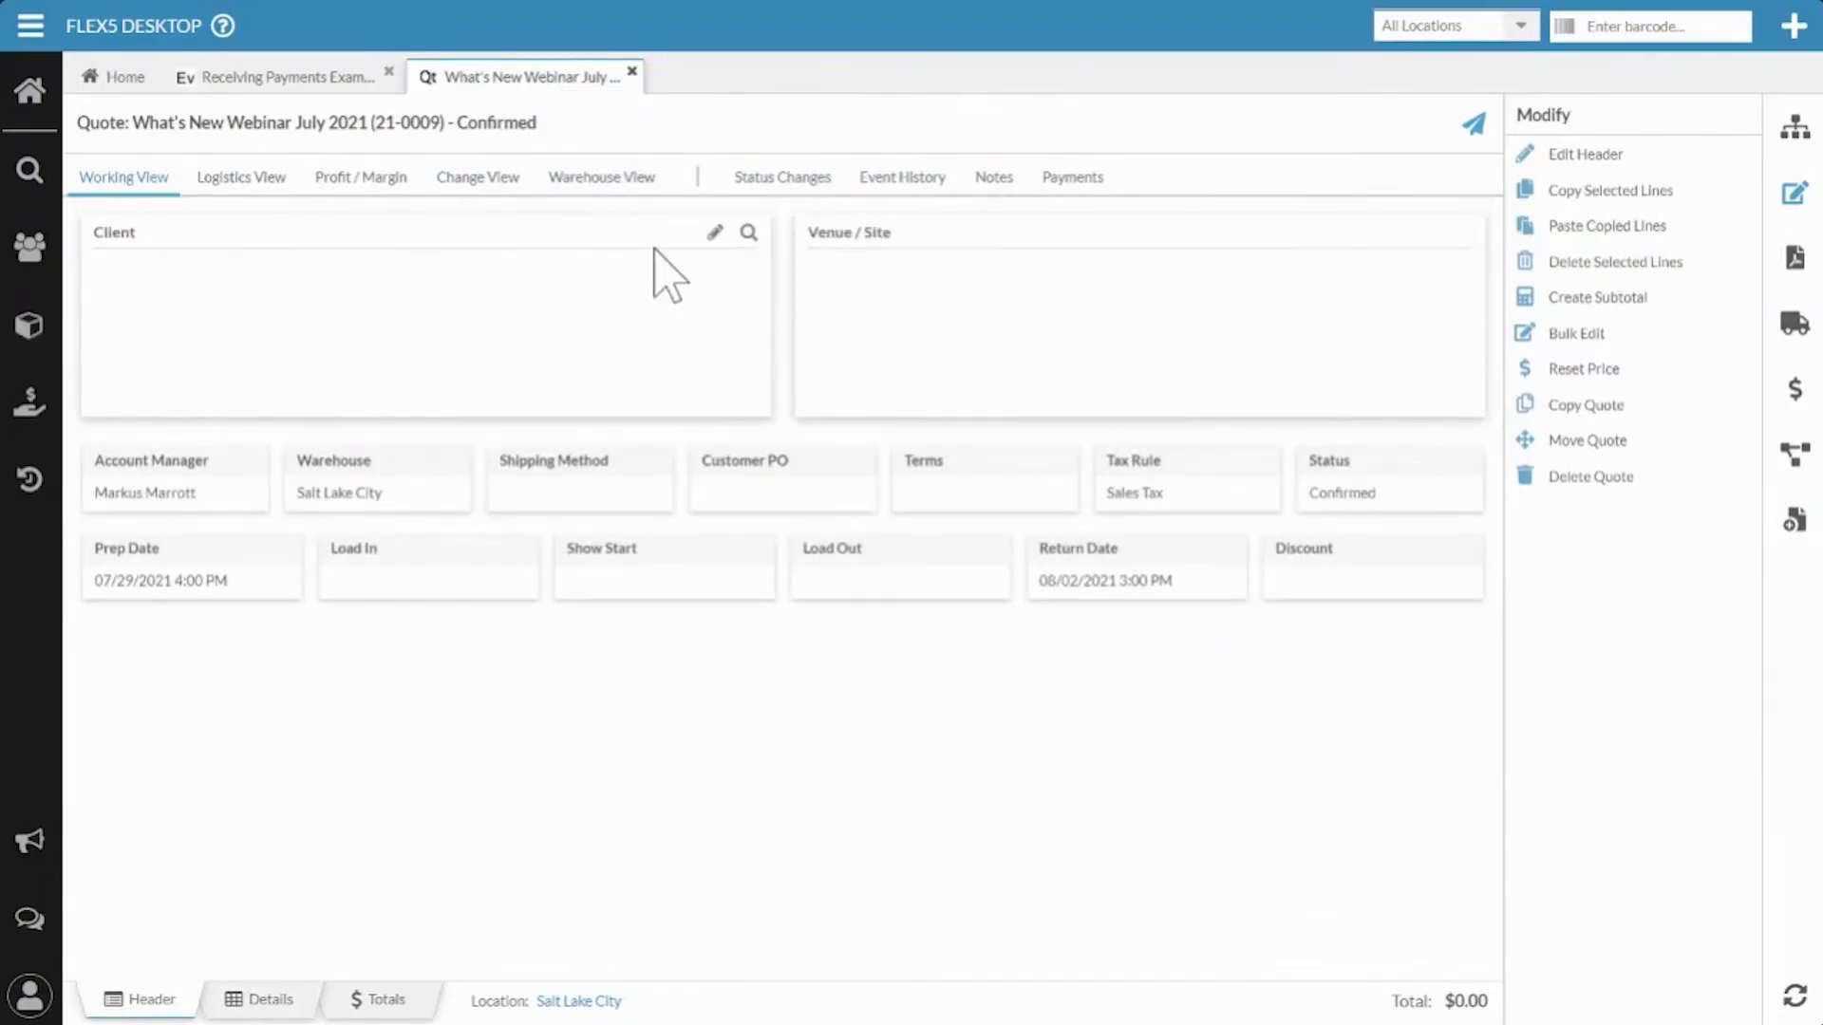
Assign Flex Rental Solutions from the Clients contacts as the quote's client, without using the contact search, and collapse the Clients folder.
{"action": "left_click", "coordinate": [748, 233]}
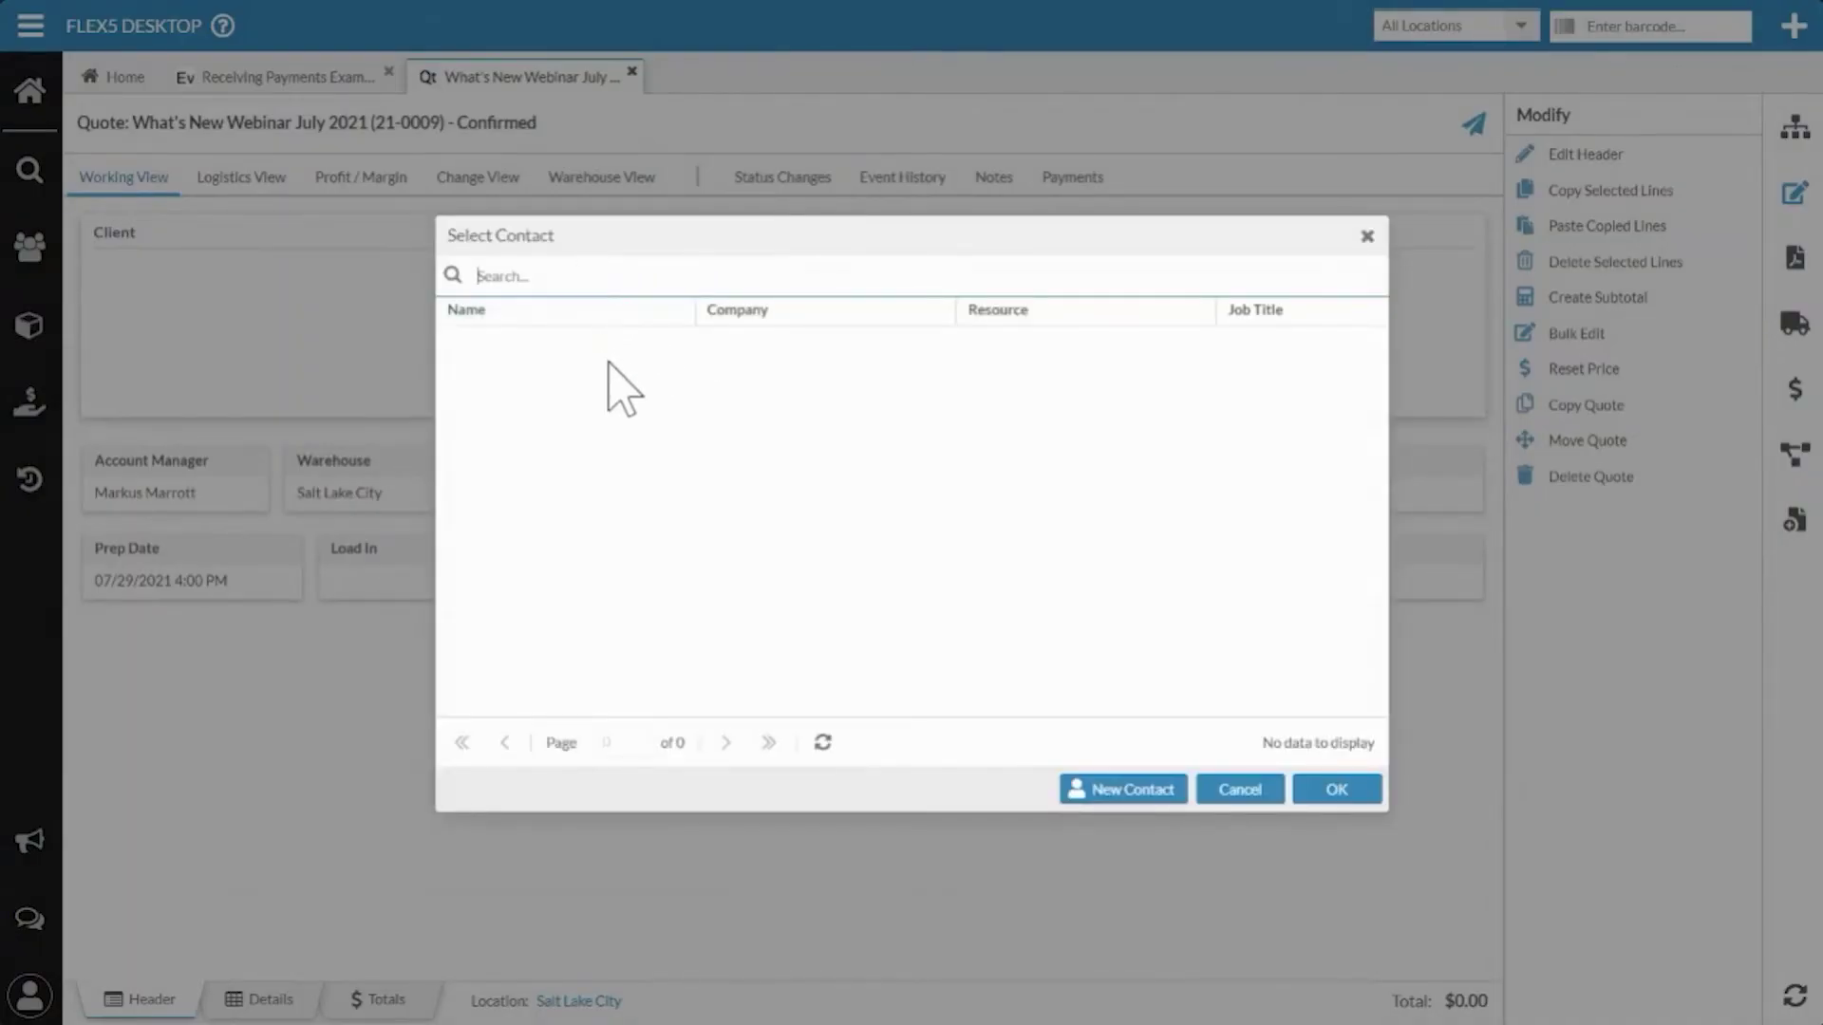
{"action": "left_click", "coordinate": [1256, 801]}
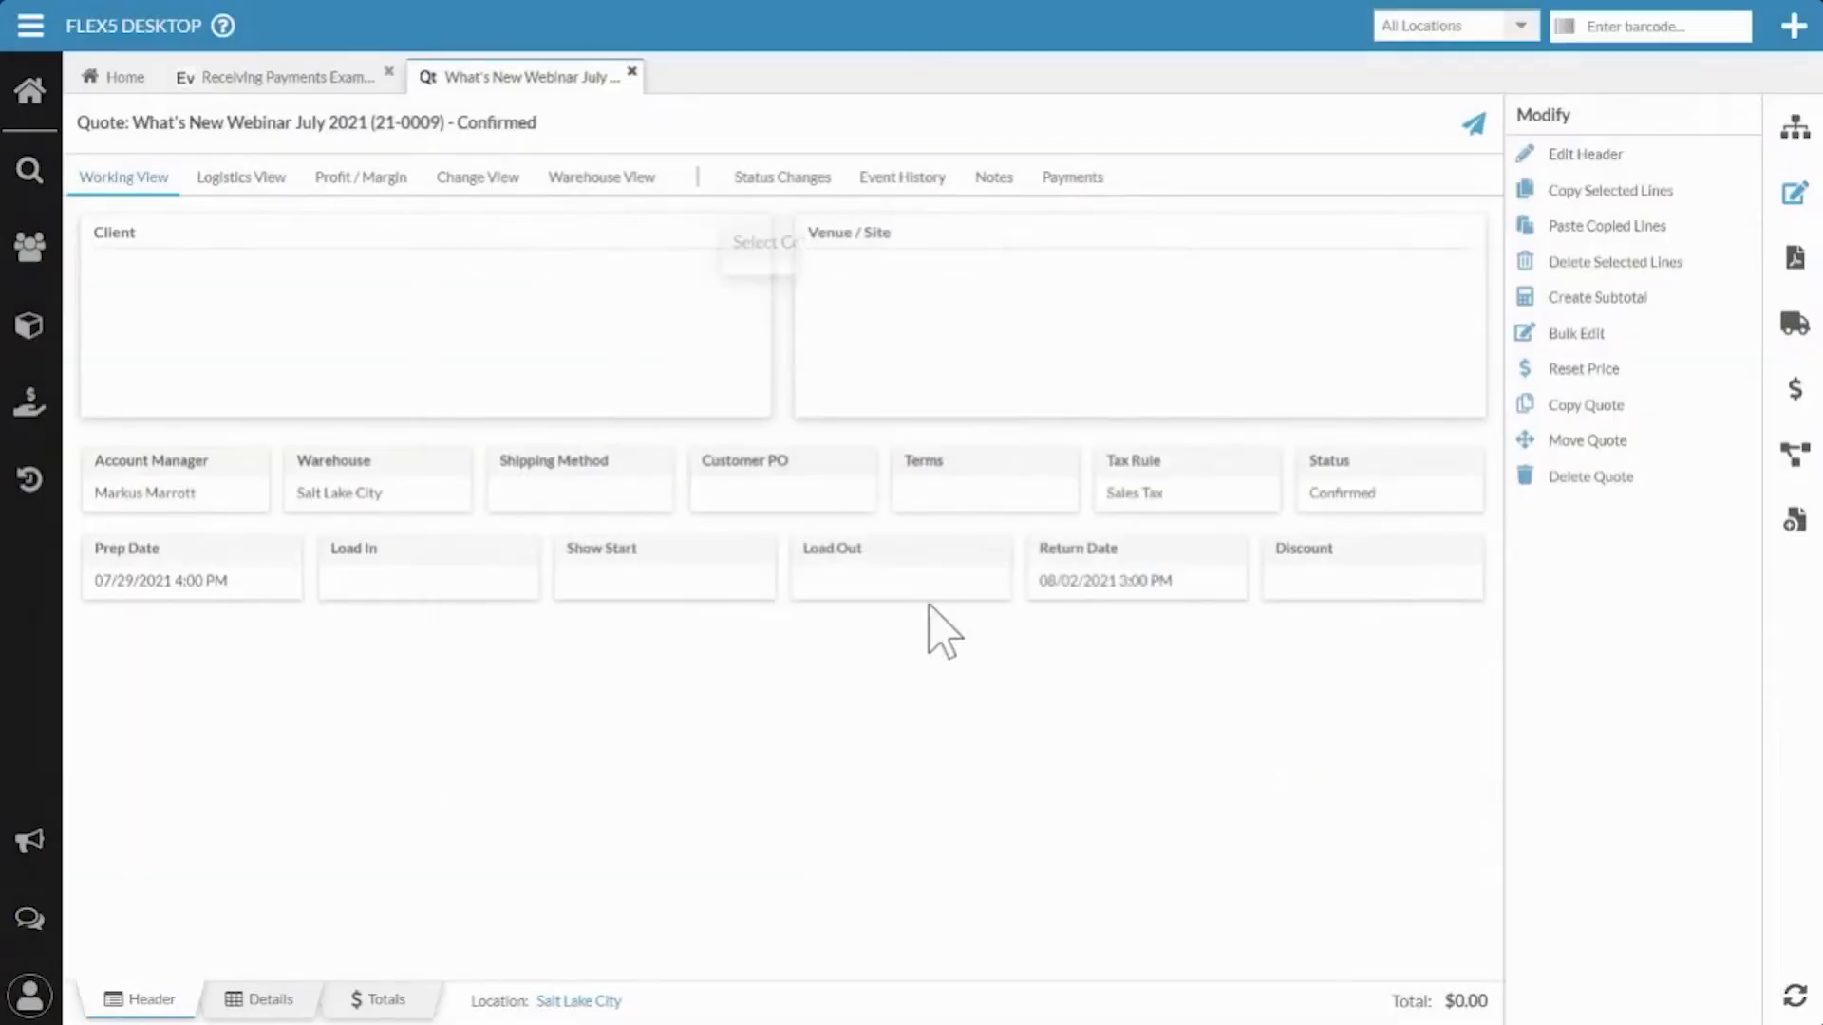
{"action": "left_click", "coordinate": [29, 249]}
{"action": "left_click_drag", "start_coordinate": [126, 144], "coordinate": [631, 347]}
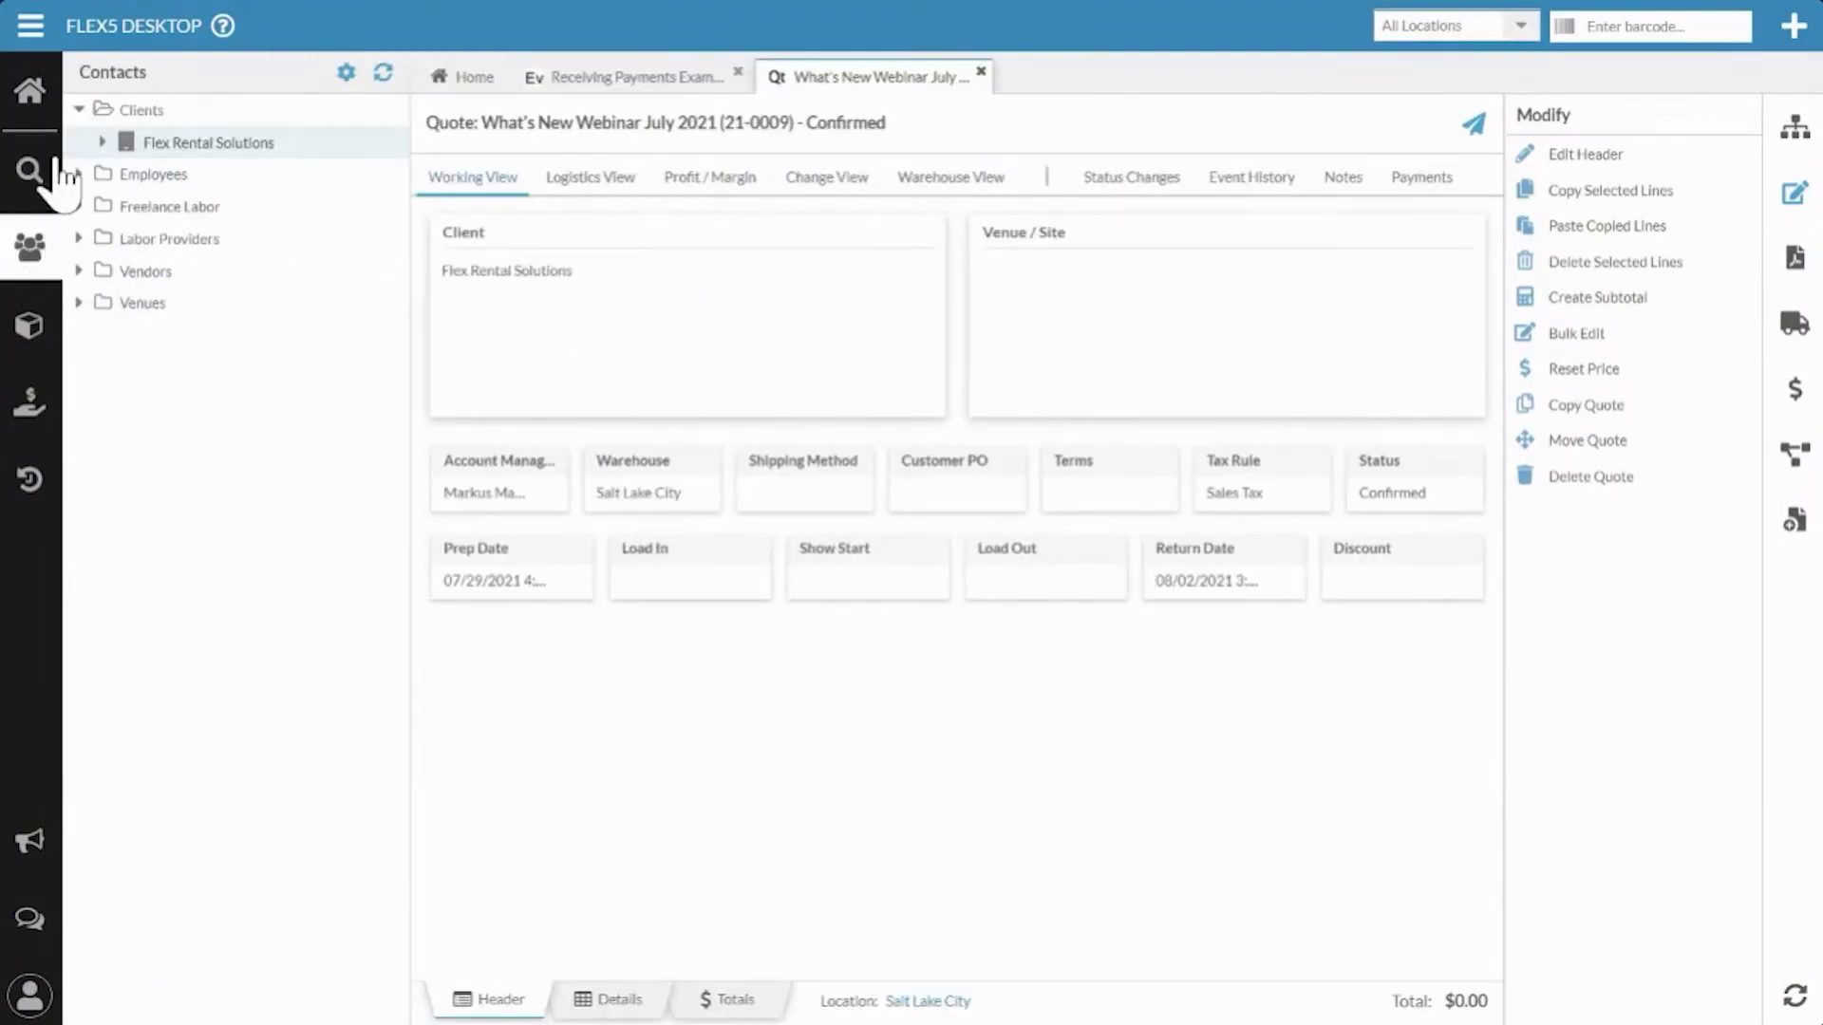
{"action": "left_click", "coordinate": [80, 111]}
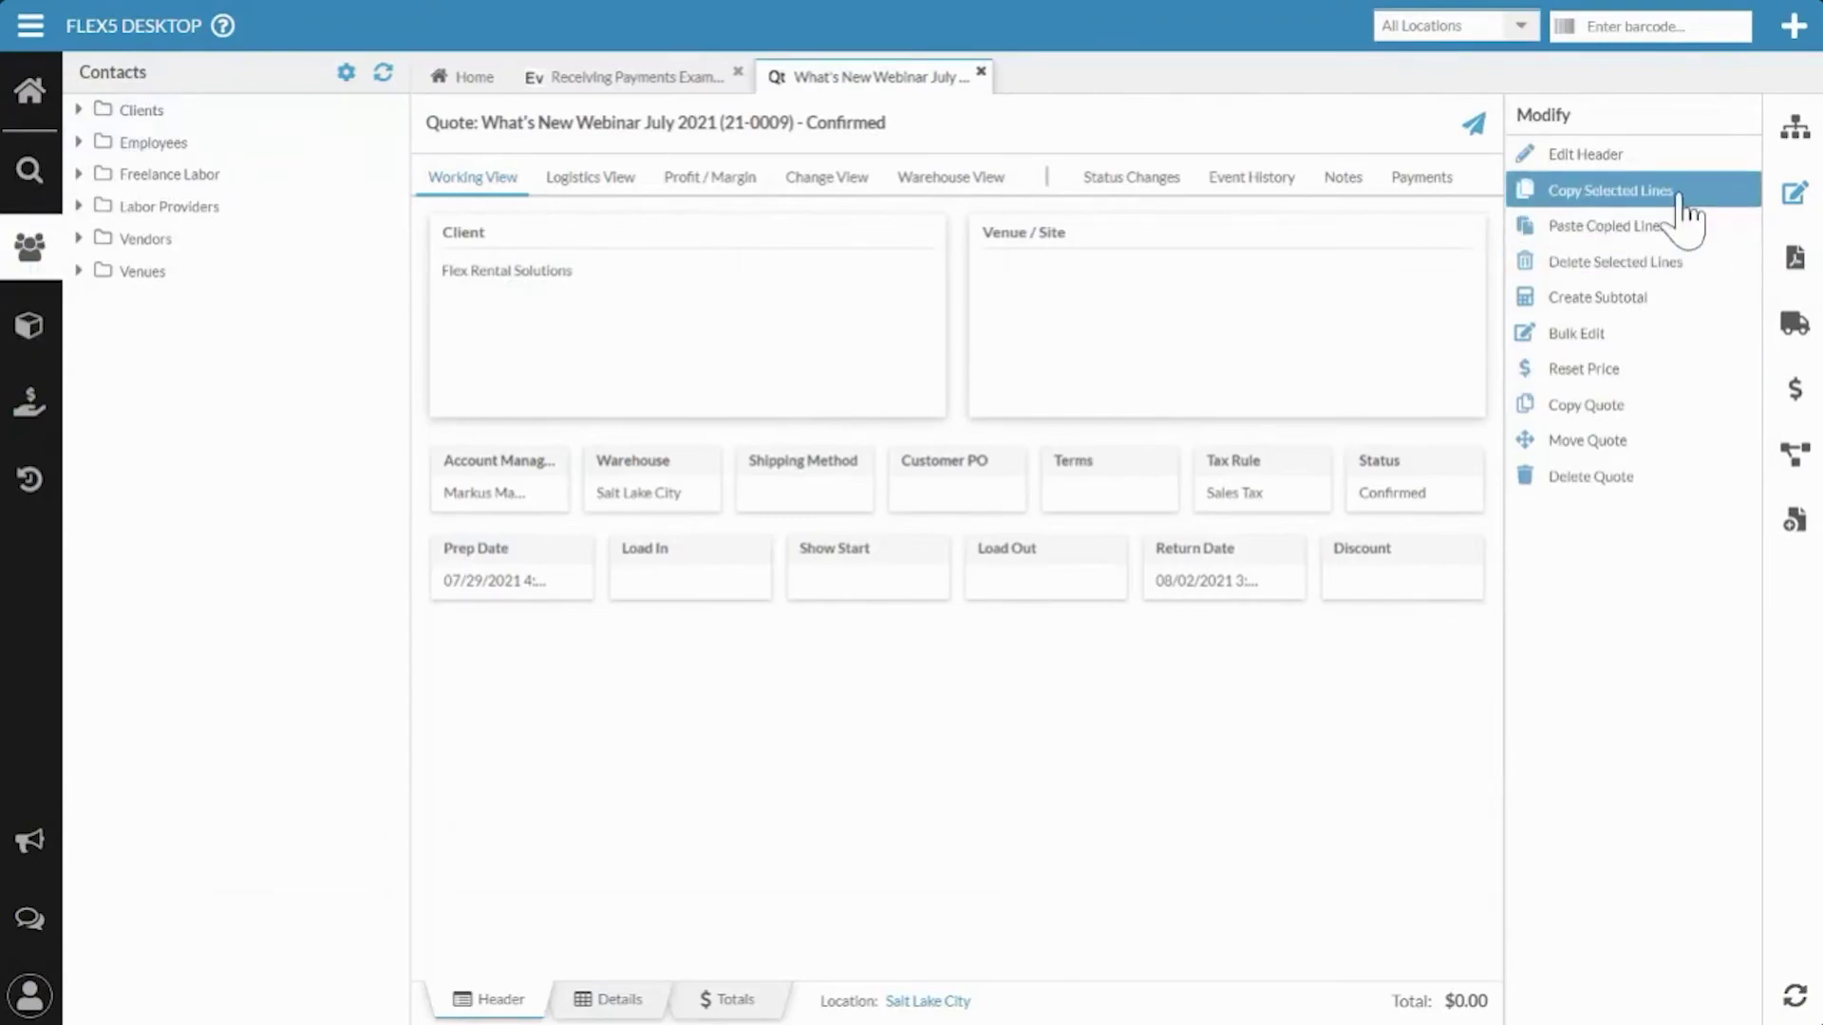
Reload the quote, hide the contacts tree and show the Modify options again.
{"action": "right_click", "coordinate": [890, 78]}
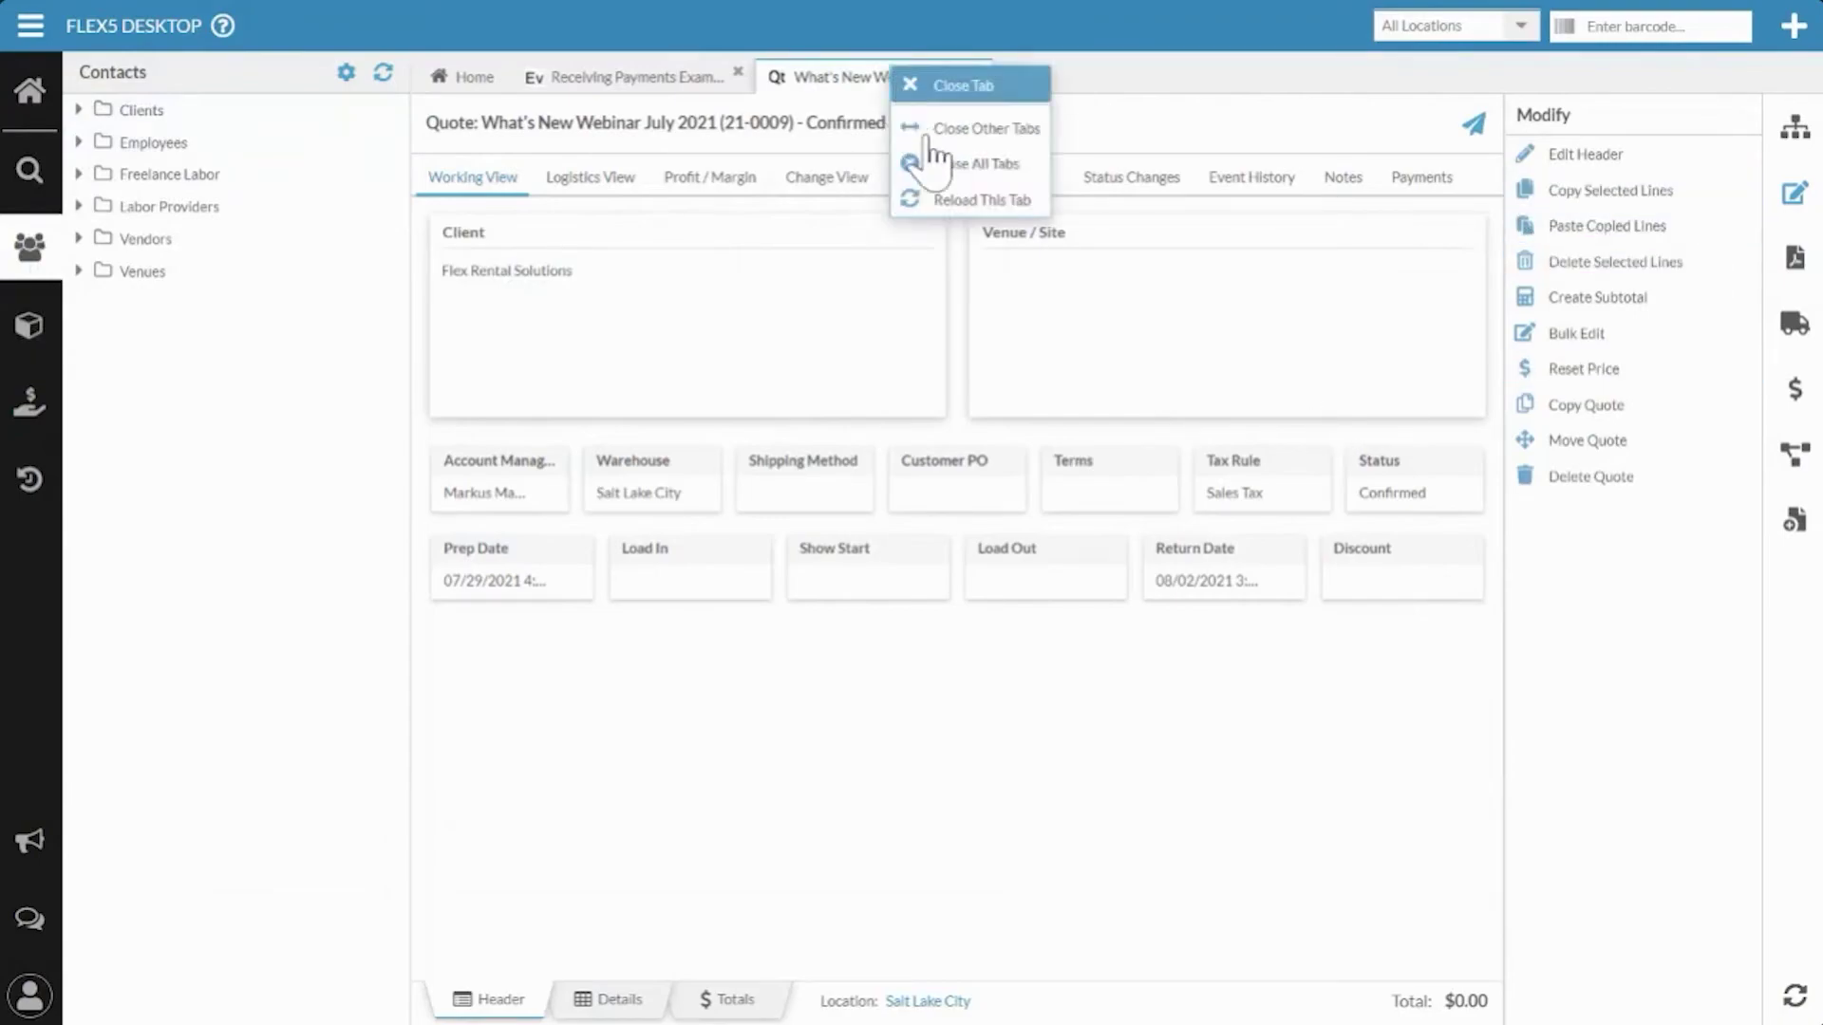
{"action": "left_click", "coordinate": [967, 201]}
{"action": "left_click", "coordinate": [40, 252]}
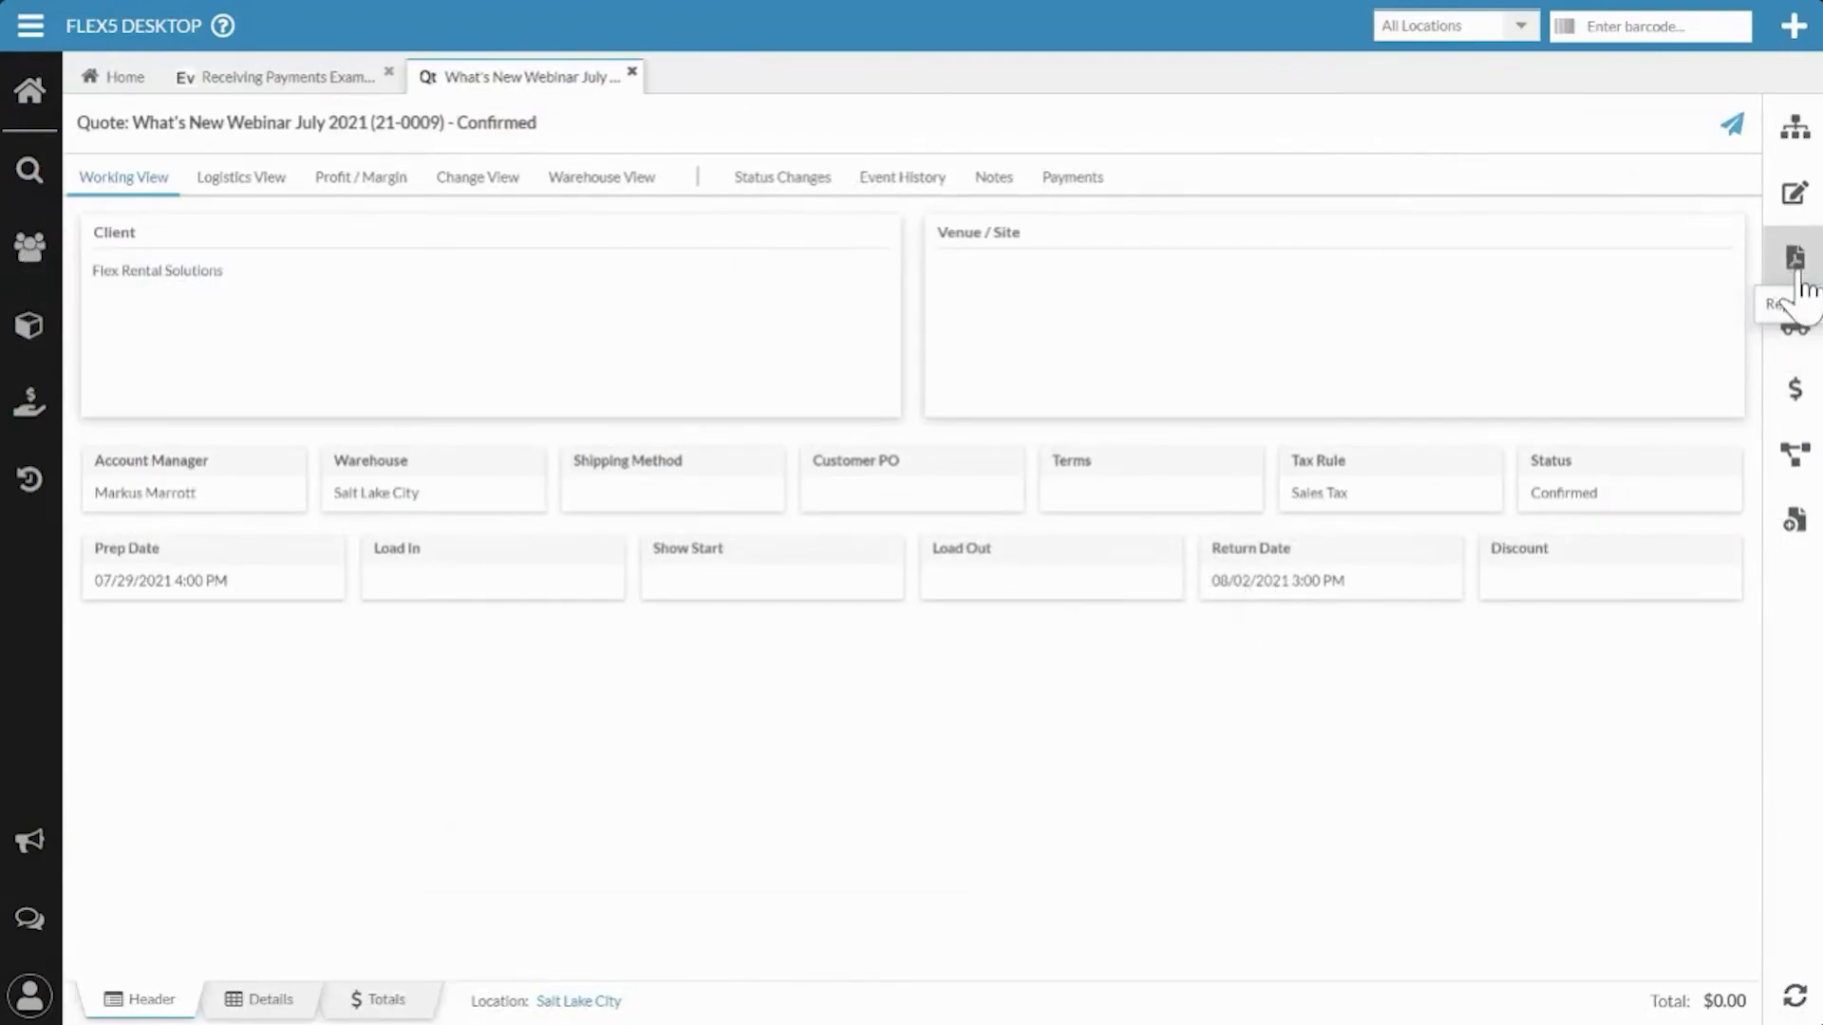
{"action": "left_click", "coordinate": [1794, 198]}
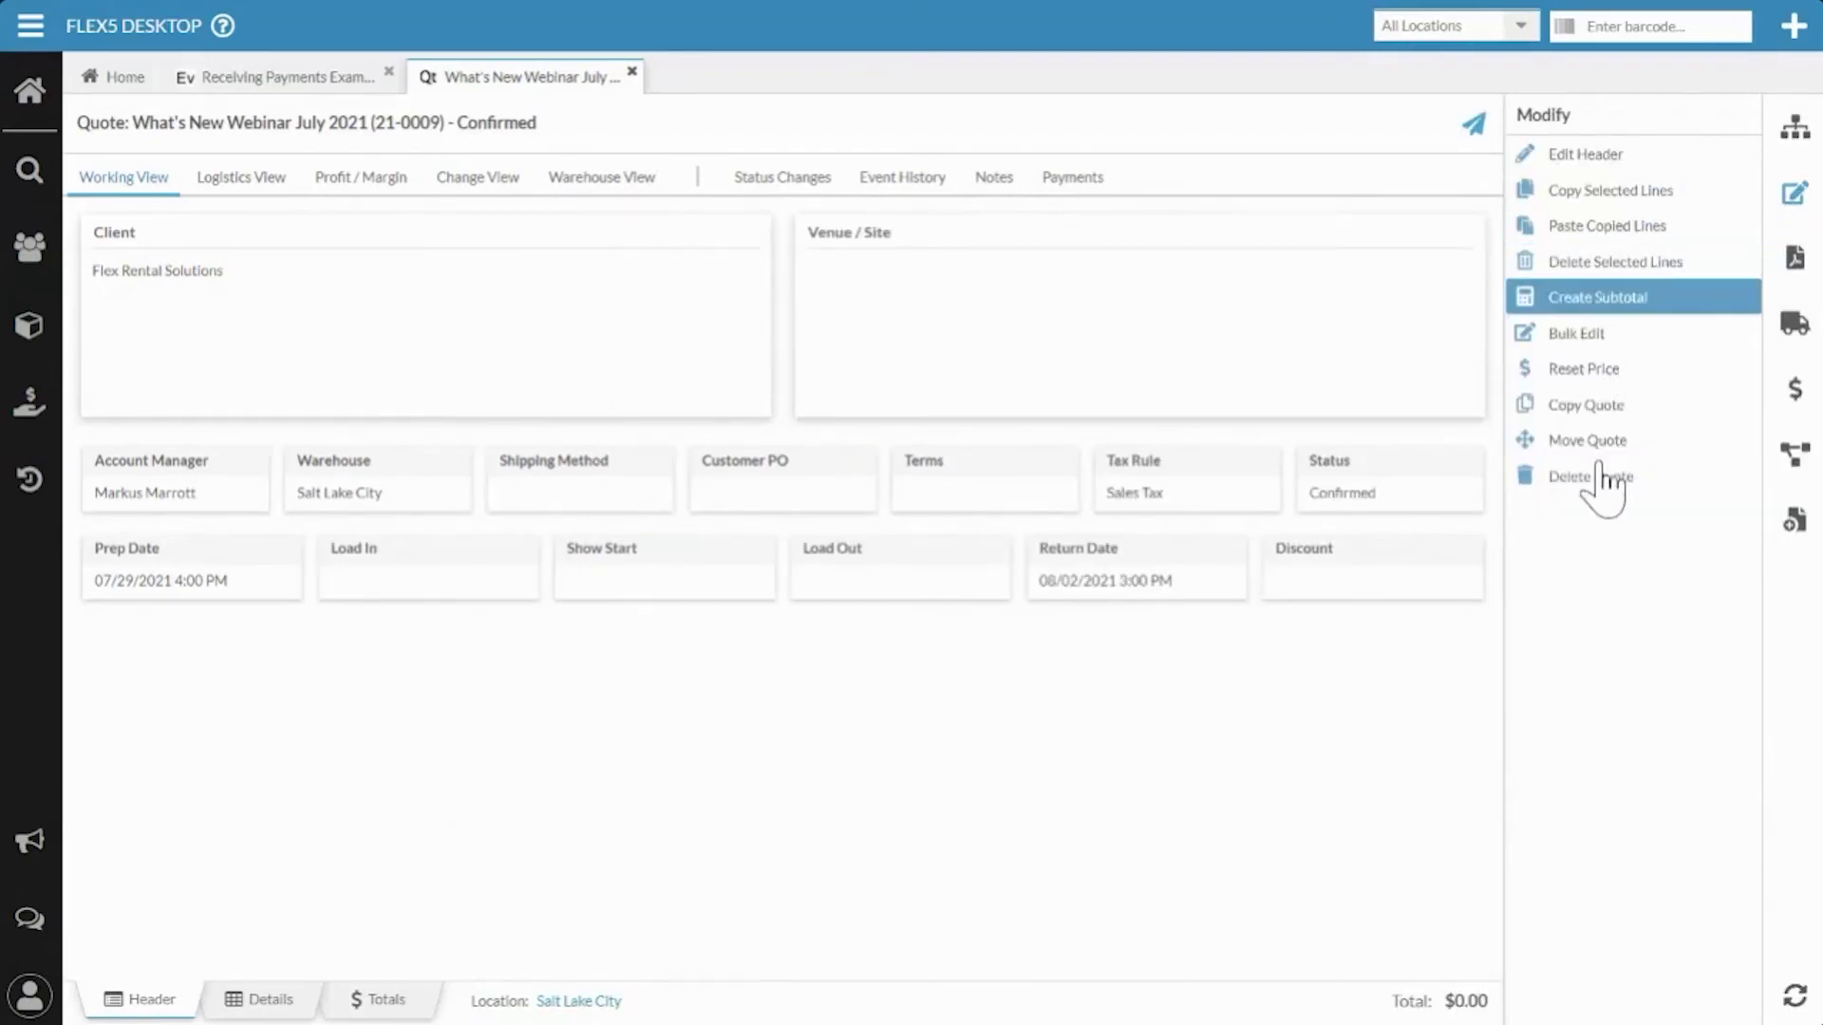
Open the Flex Rental Solutions record from the Clients folder in the contacts tree.
{"action": "left_click", "coordinate": [34, 251]}
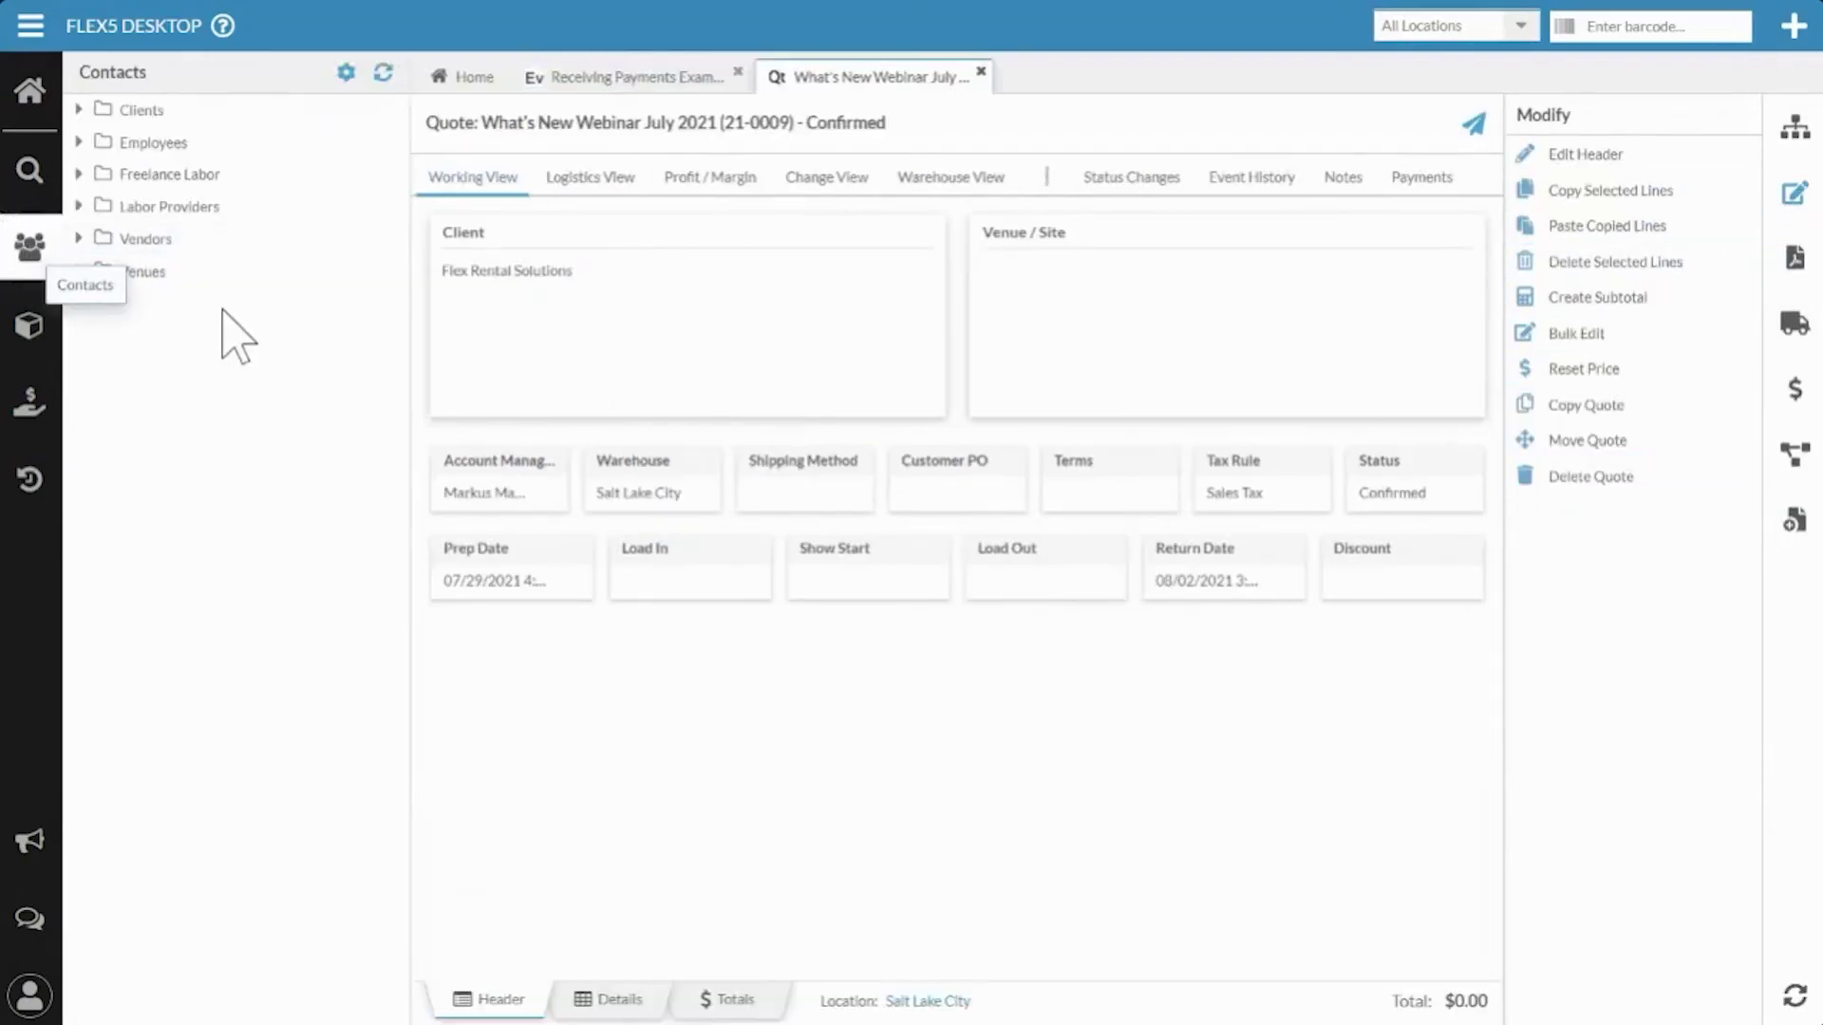
{"action": "left_click", "coordinate": [80, 112]}
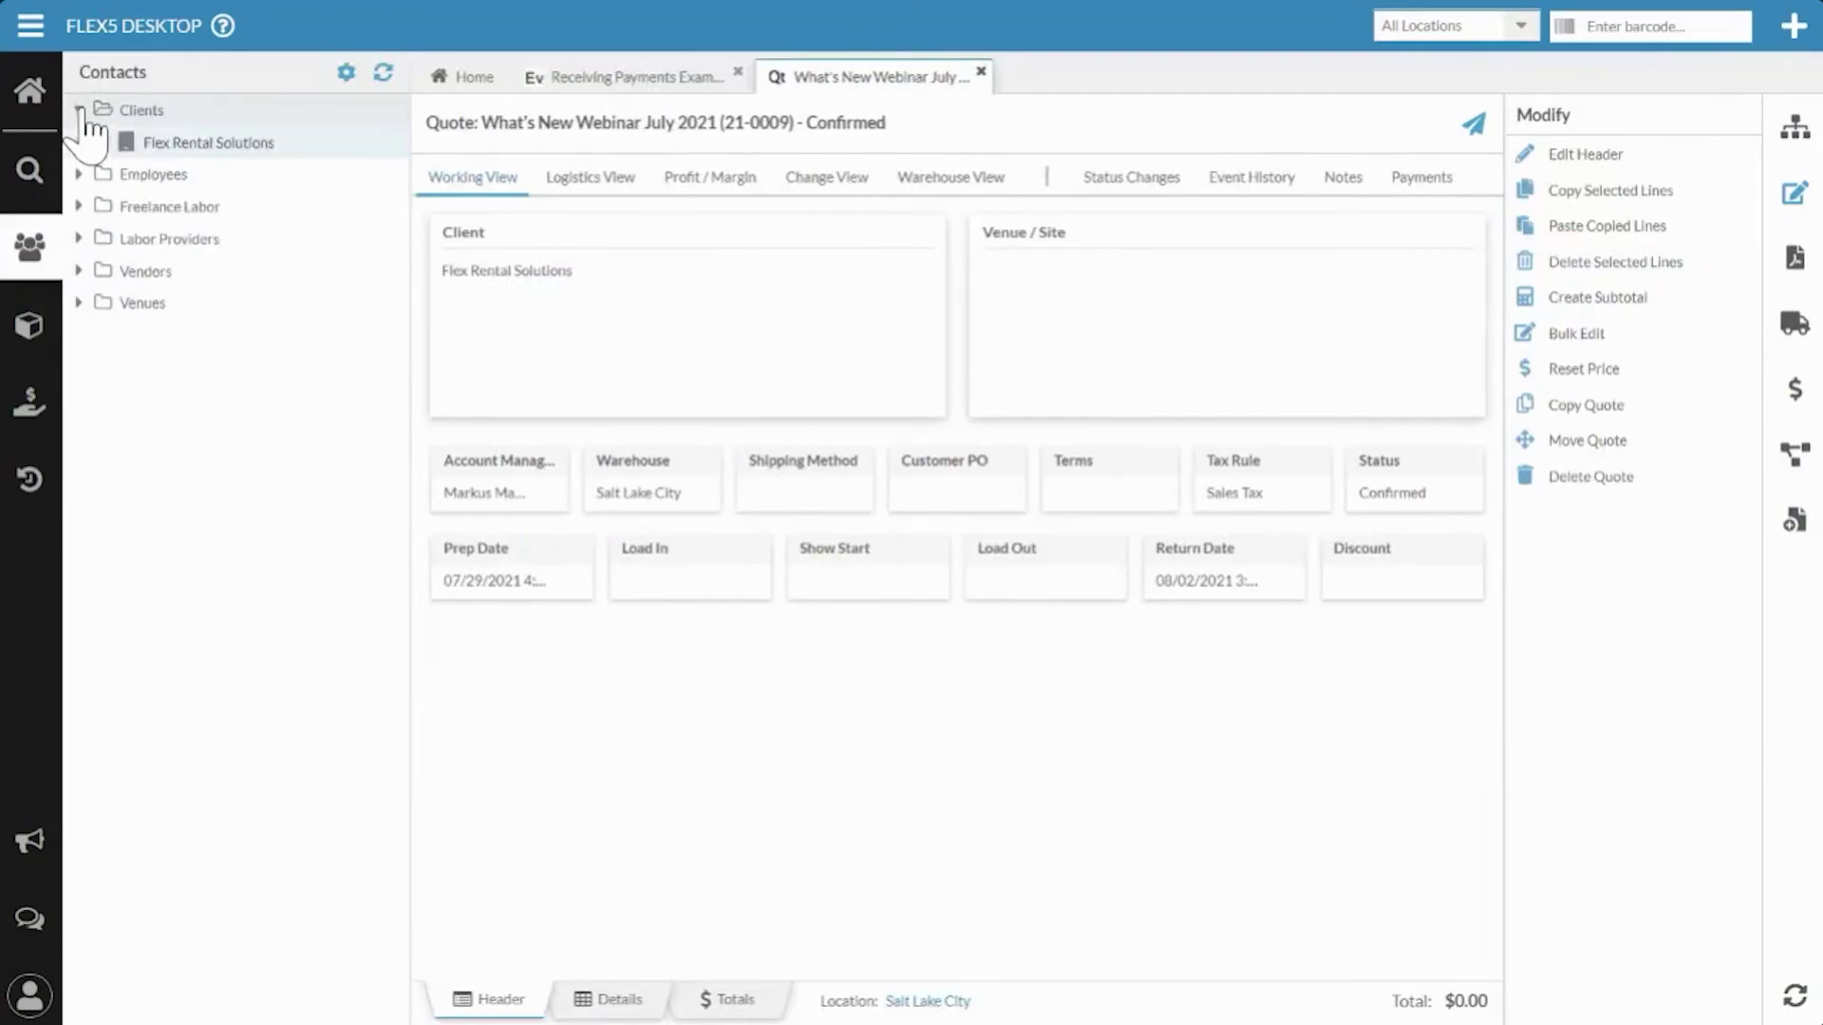
{"action": "double_click", "coordinate": [191, 141]}
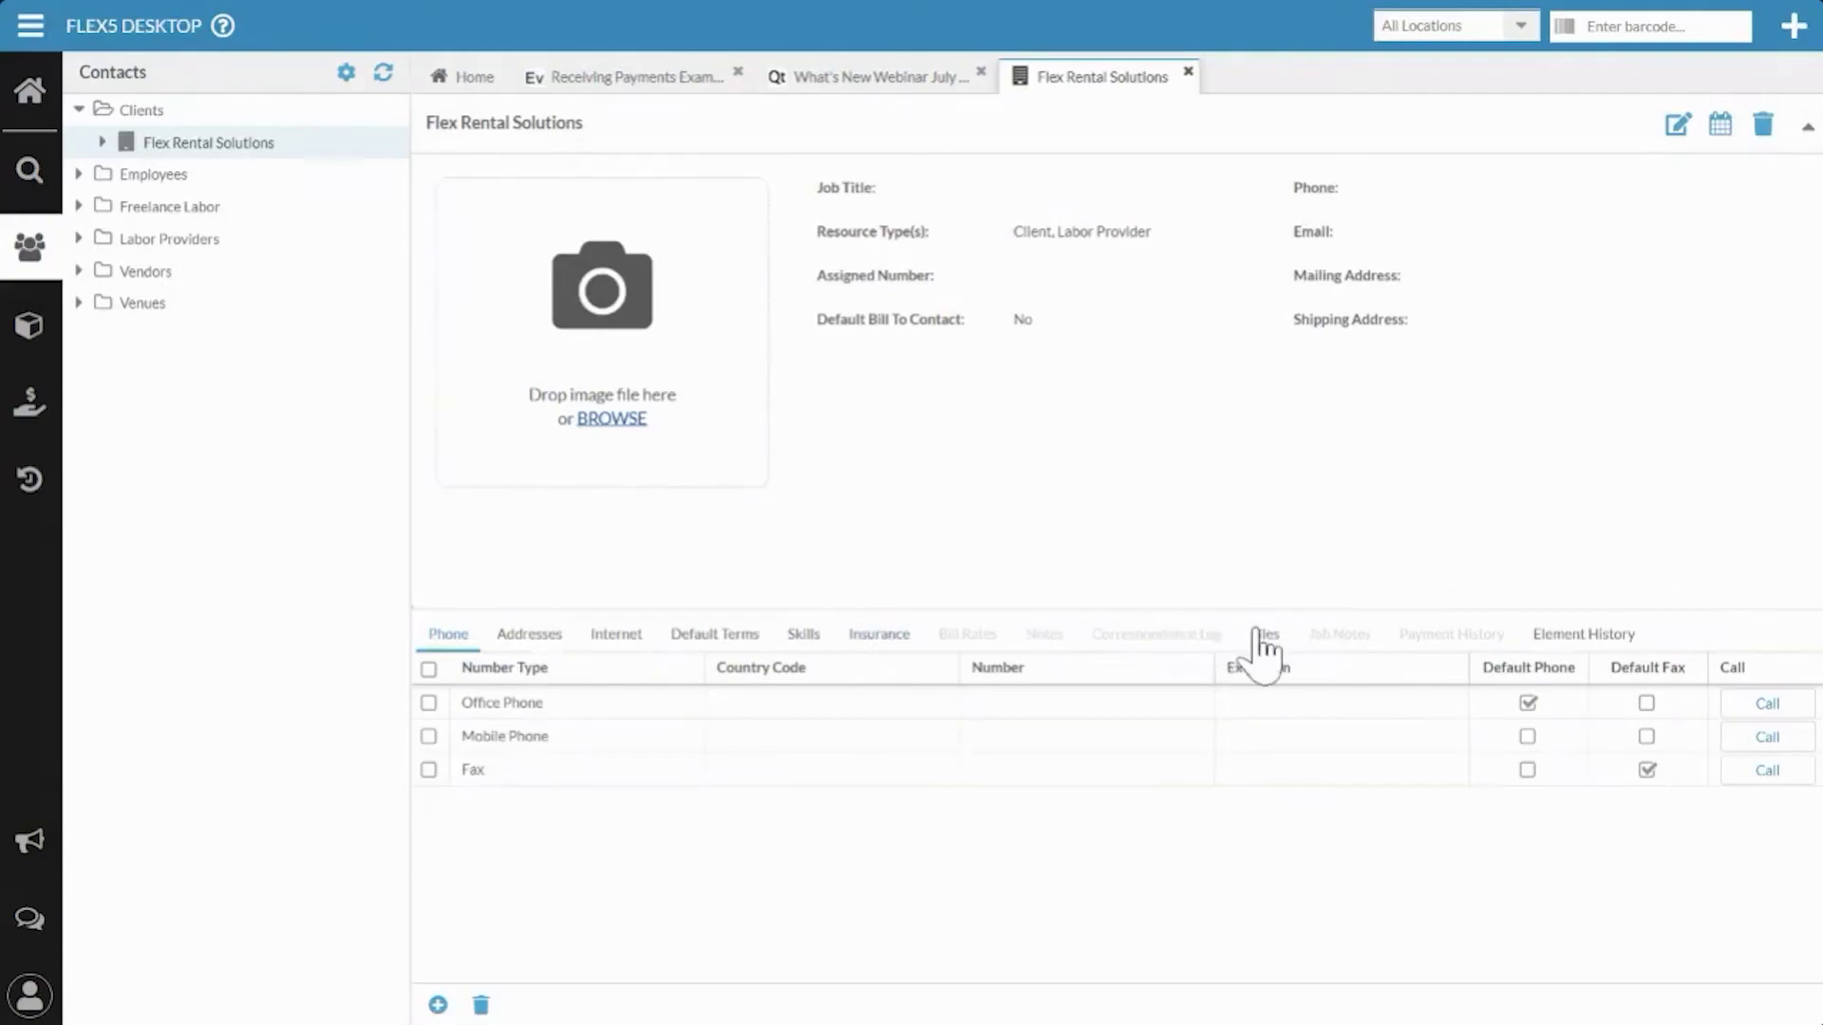
Set the Client payment terms to Net 30 in the contact's Default Terms, leave Tax Rate at None, and close the record.
{"action": "left_click", "coordinate": [733, 638]}
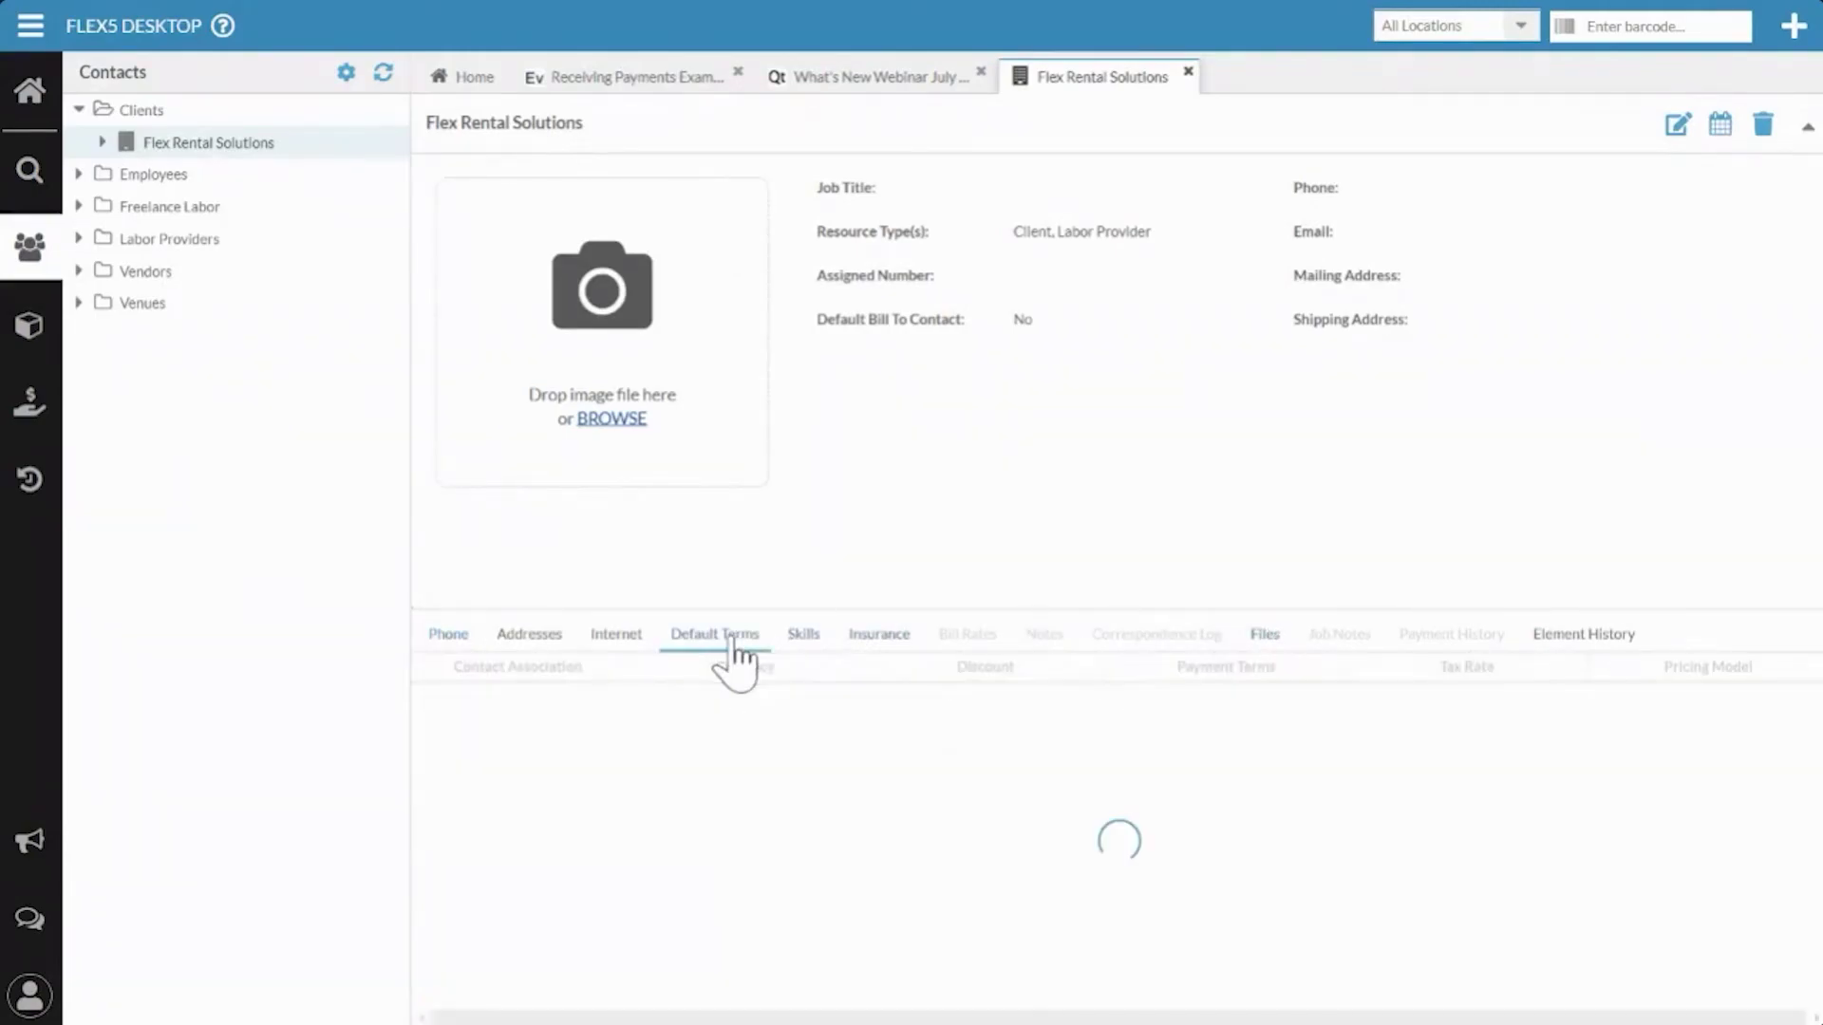
{"action": "left_click", "coordinate": [1320, 713]}
{"action": "left_click", "coordinate": [1325, 703]}
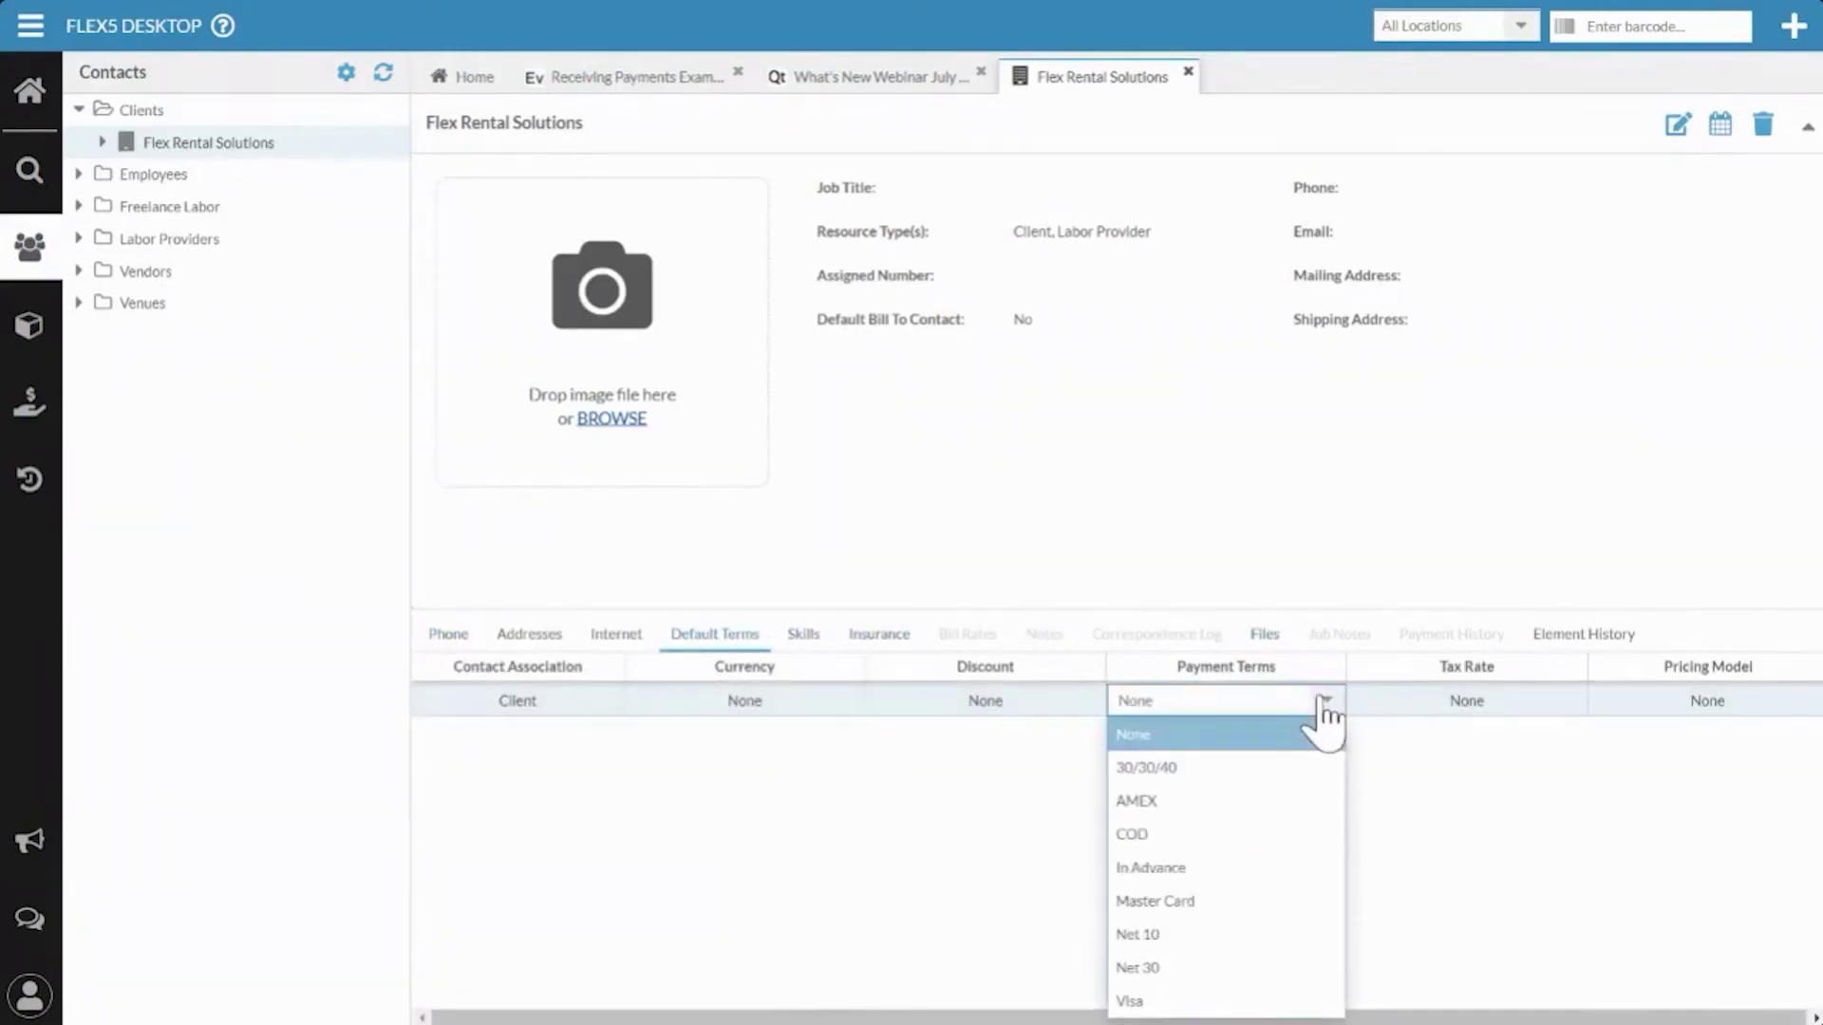
{"action": "left_click", "coordinate": [1142, 968]}
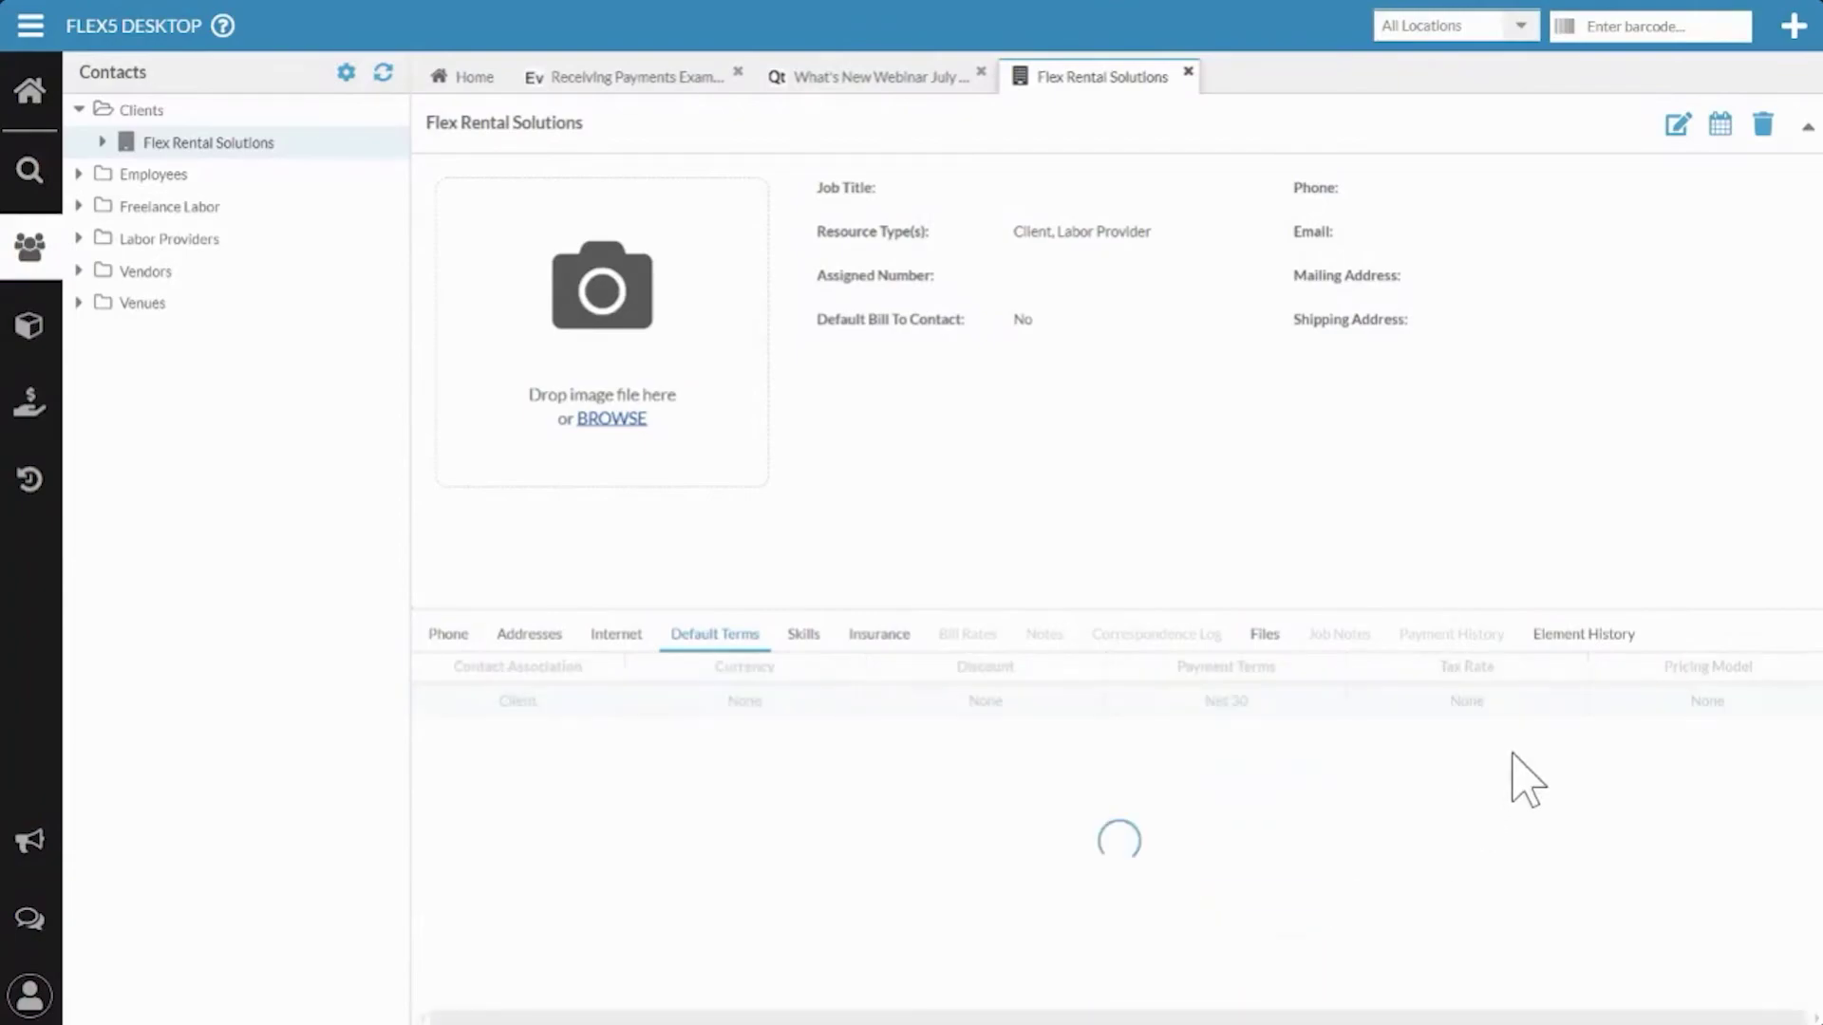
{"action": "left_click", "coordinate": [1543, 704]}
{"action": "left_click", "coordinate": [1452, 807]}
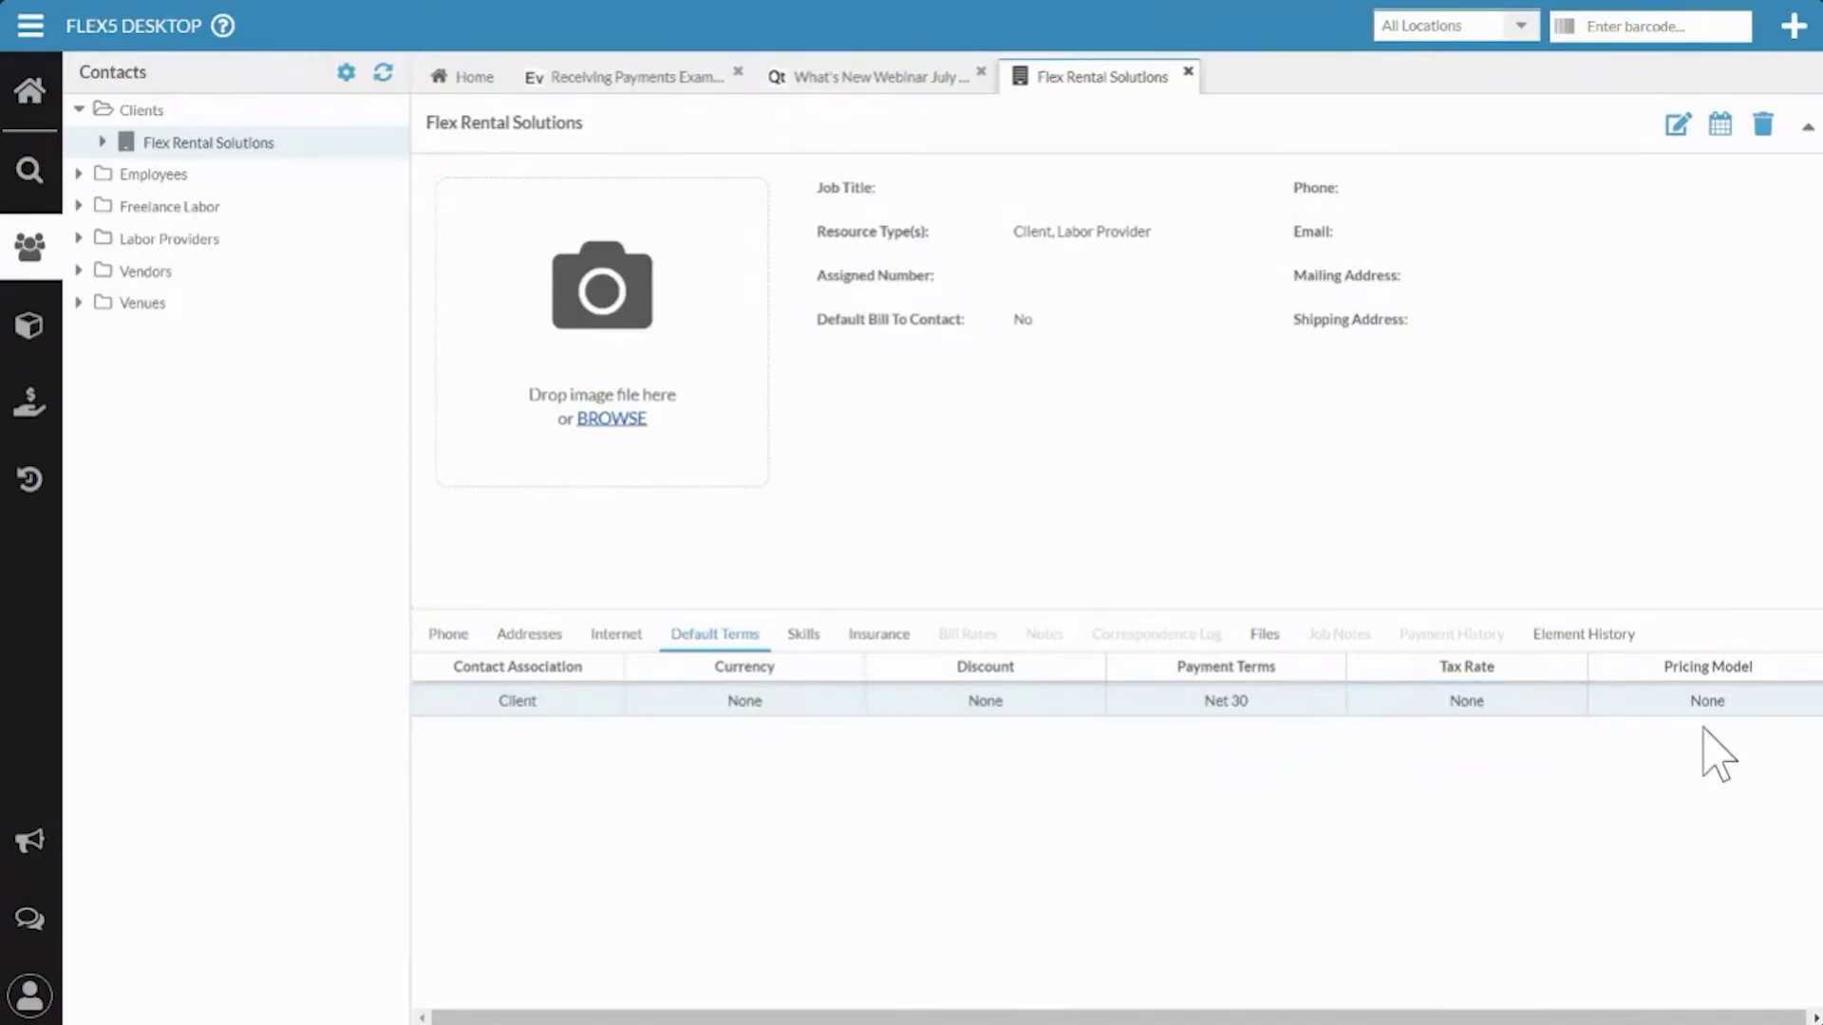
{"action": "left_click", "coordinate": [1188, 74]}
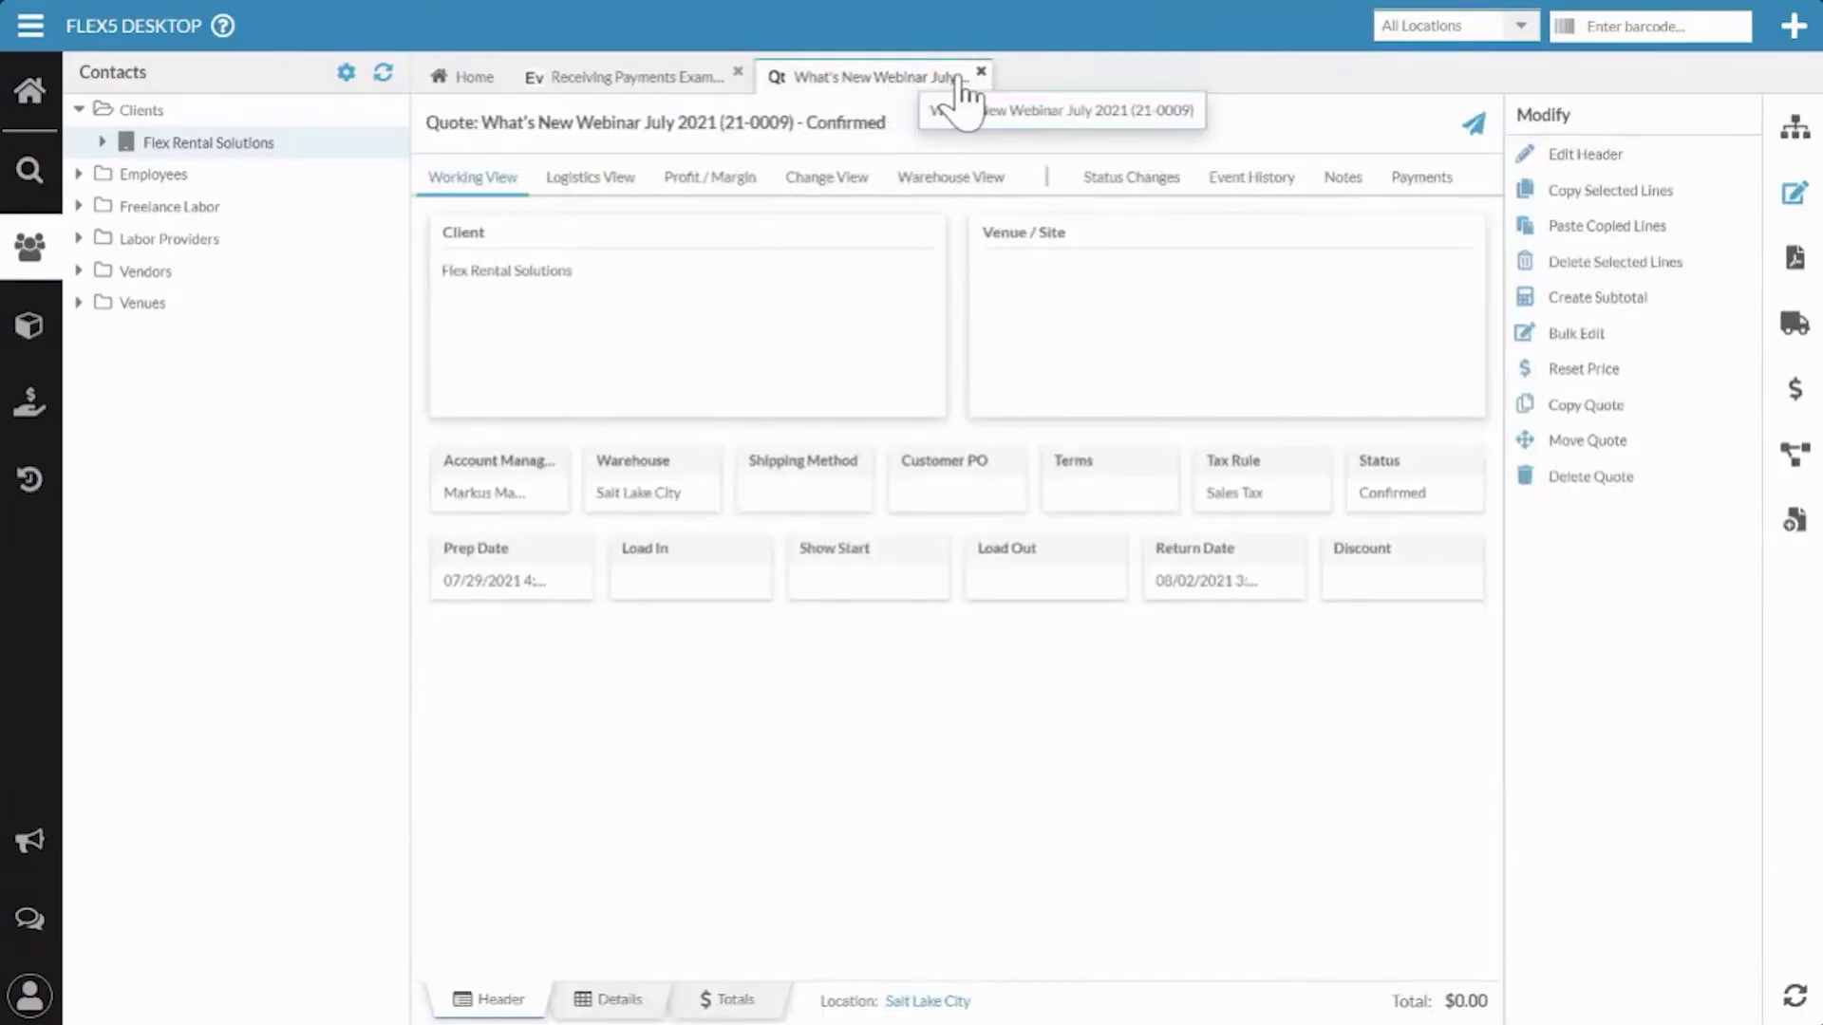
Reload the What's New Webinar July 2021 quote, hide the contacts tree and show the quote's Modify options.
{"action": "right_click", "coordinate": [907, 74]}
{"action": "left_click", "coordinate": [971, 202]}
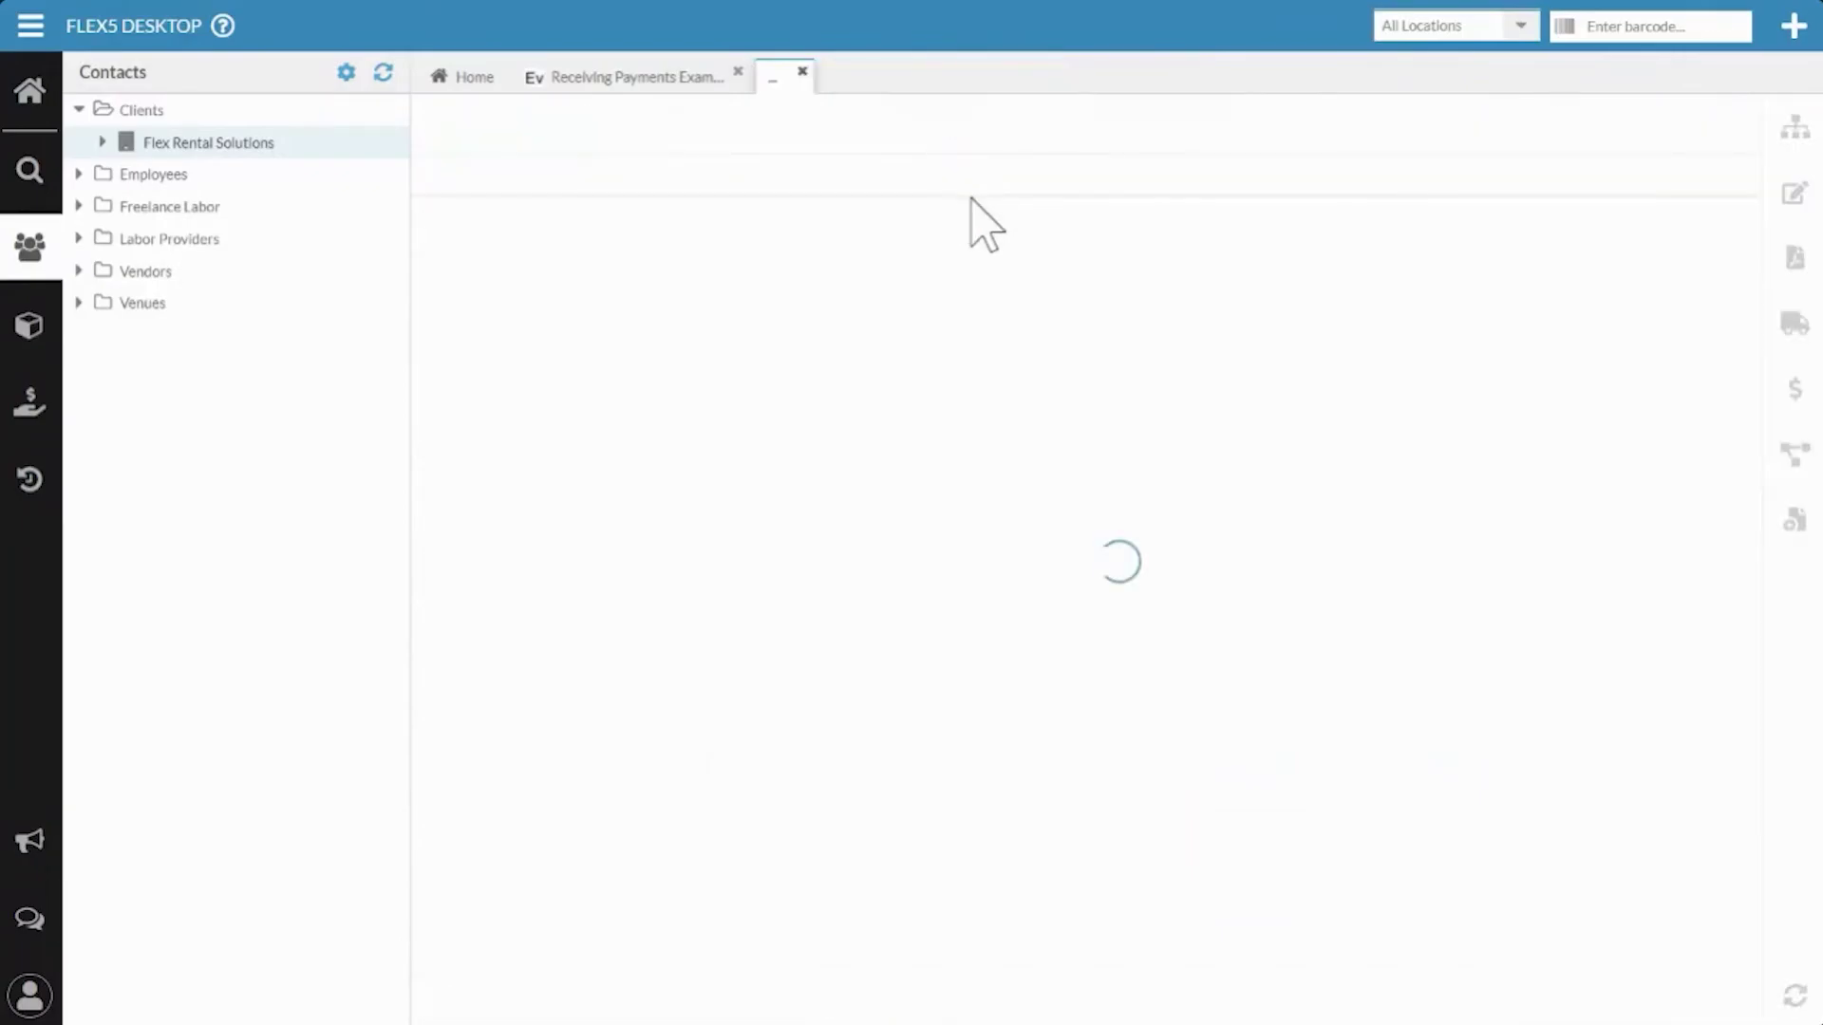
{"action": "left_click", "coordinate": [30, 249]}
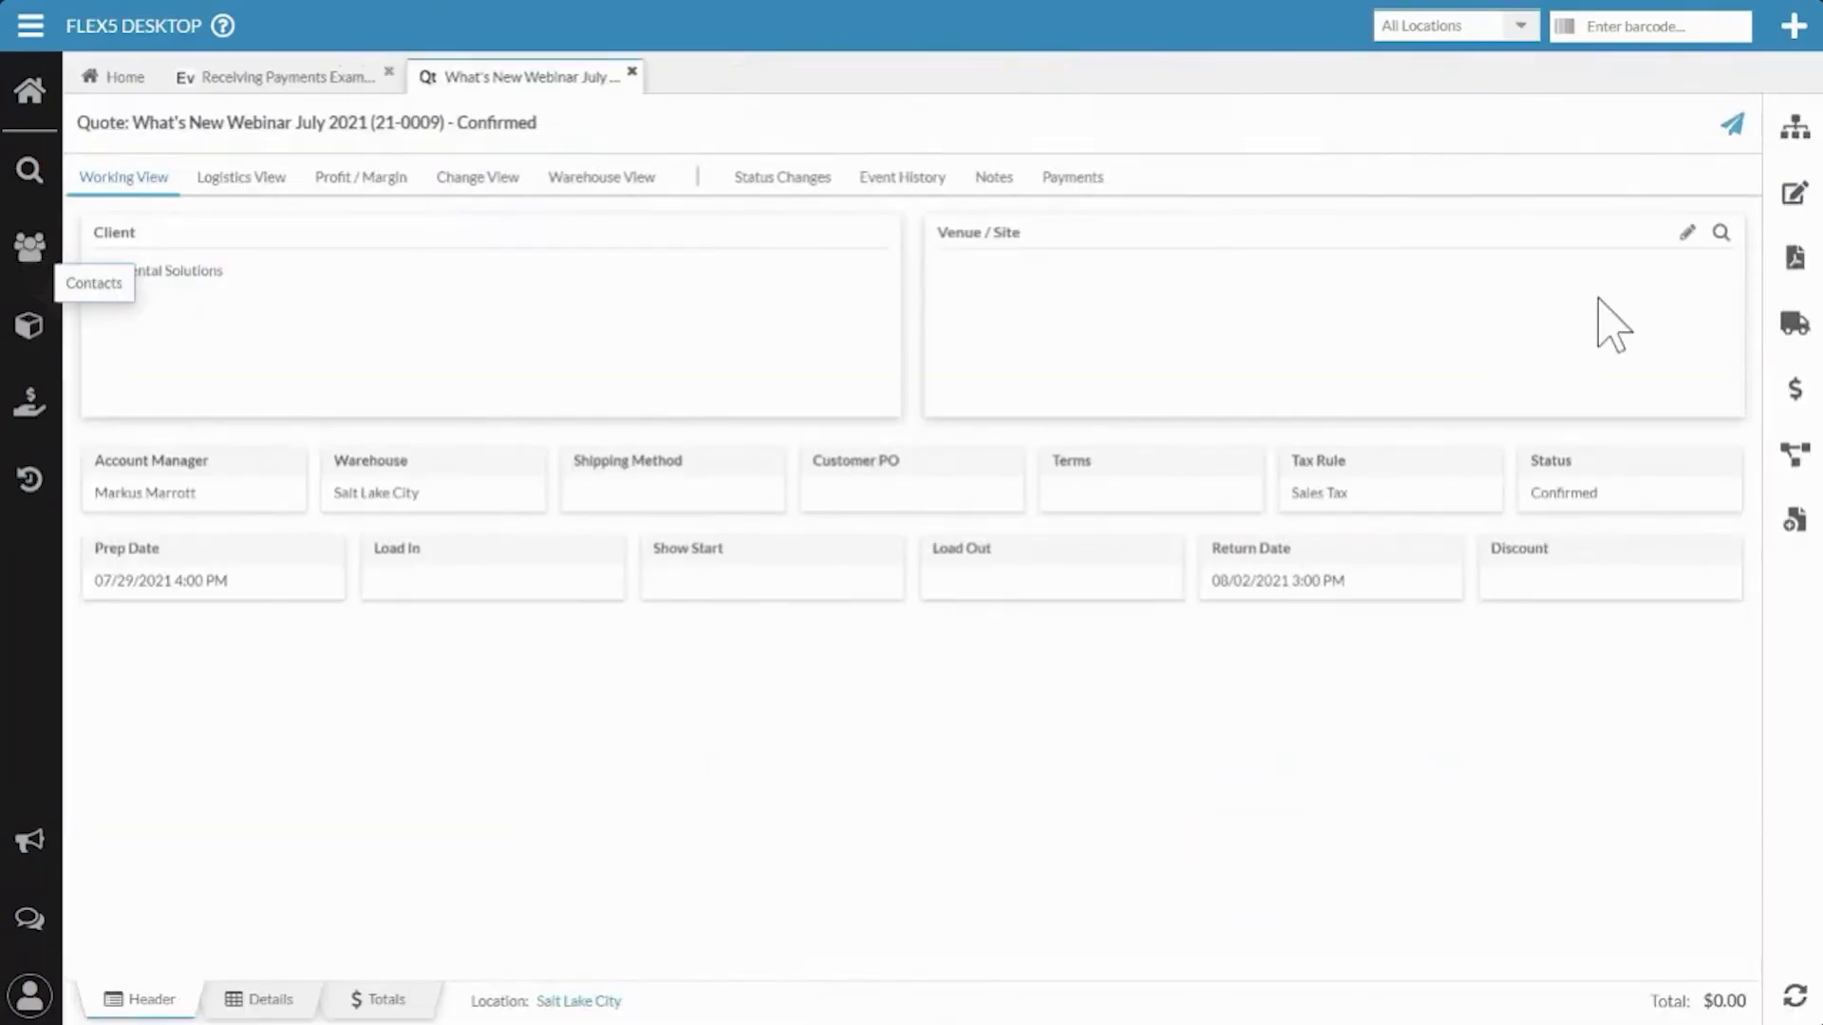
{"action": "left_click", "coordinate": [1794, 196]}
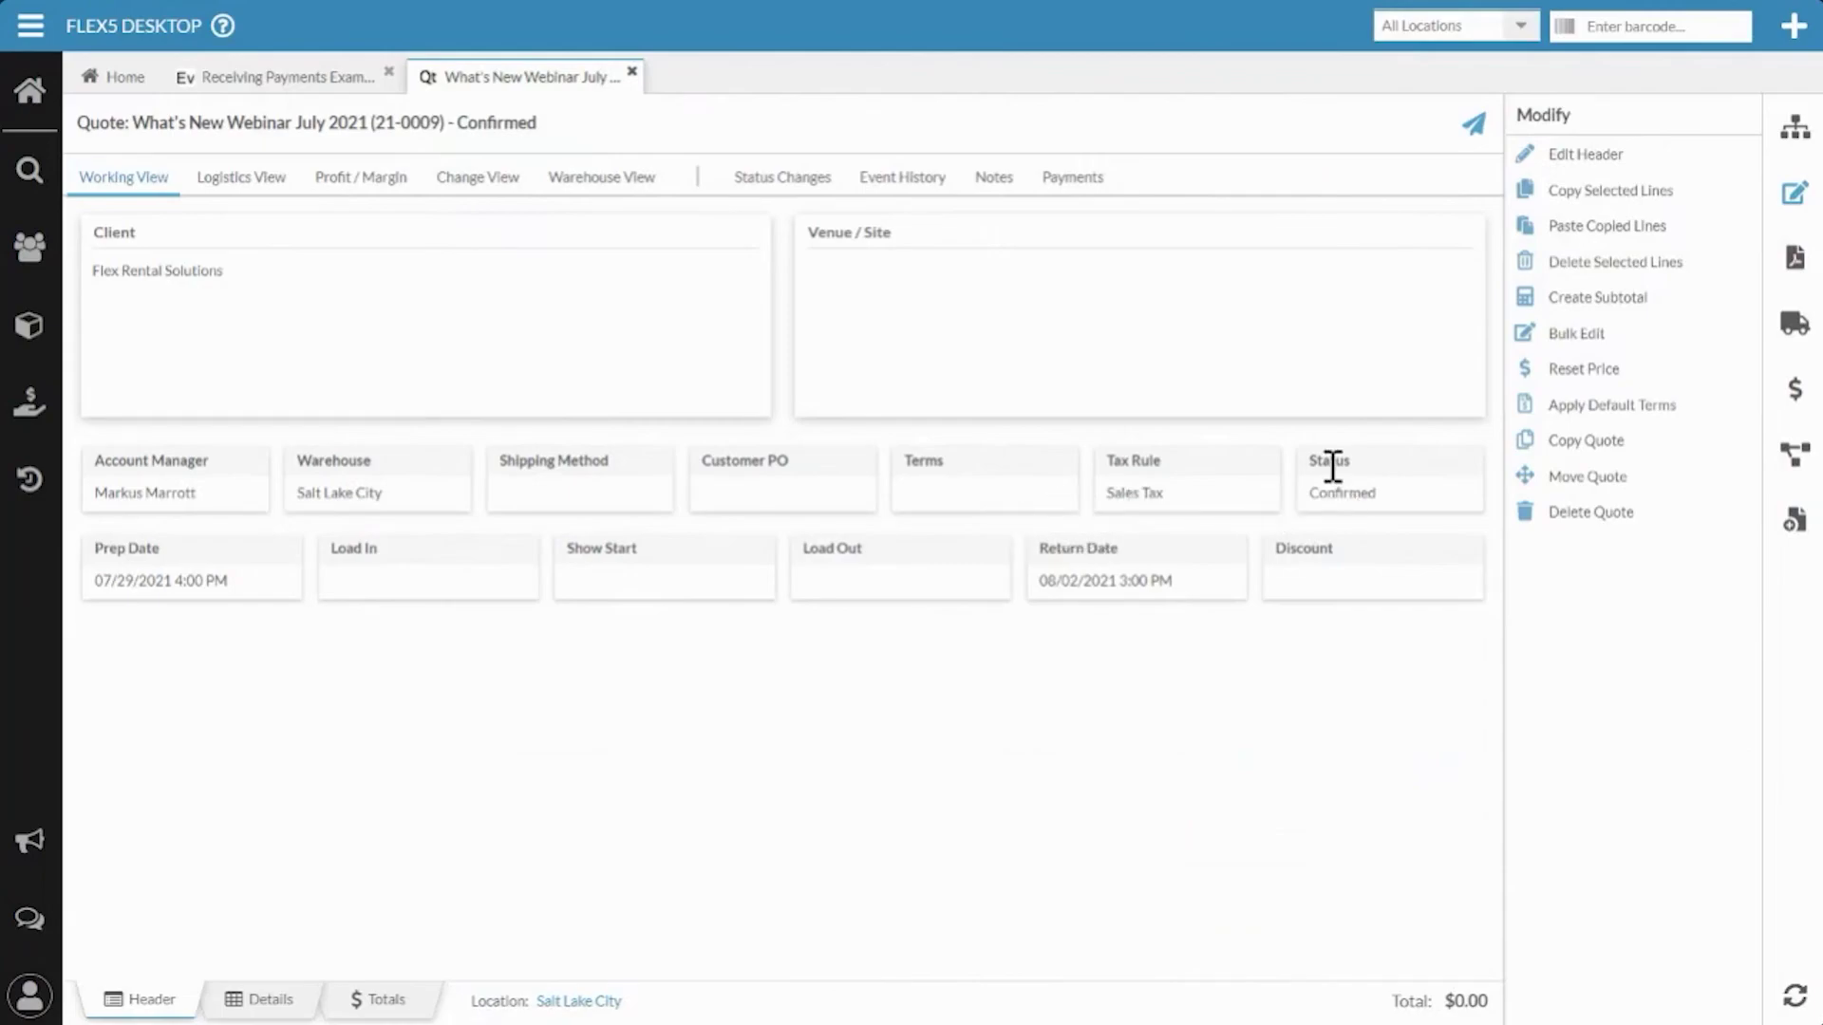
Review the client's terms offered by Apply Default Terms for the quote, mark I Agree, and cancel without applying them.
{"action": "left_click", "coordinate": [1620, 416]}
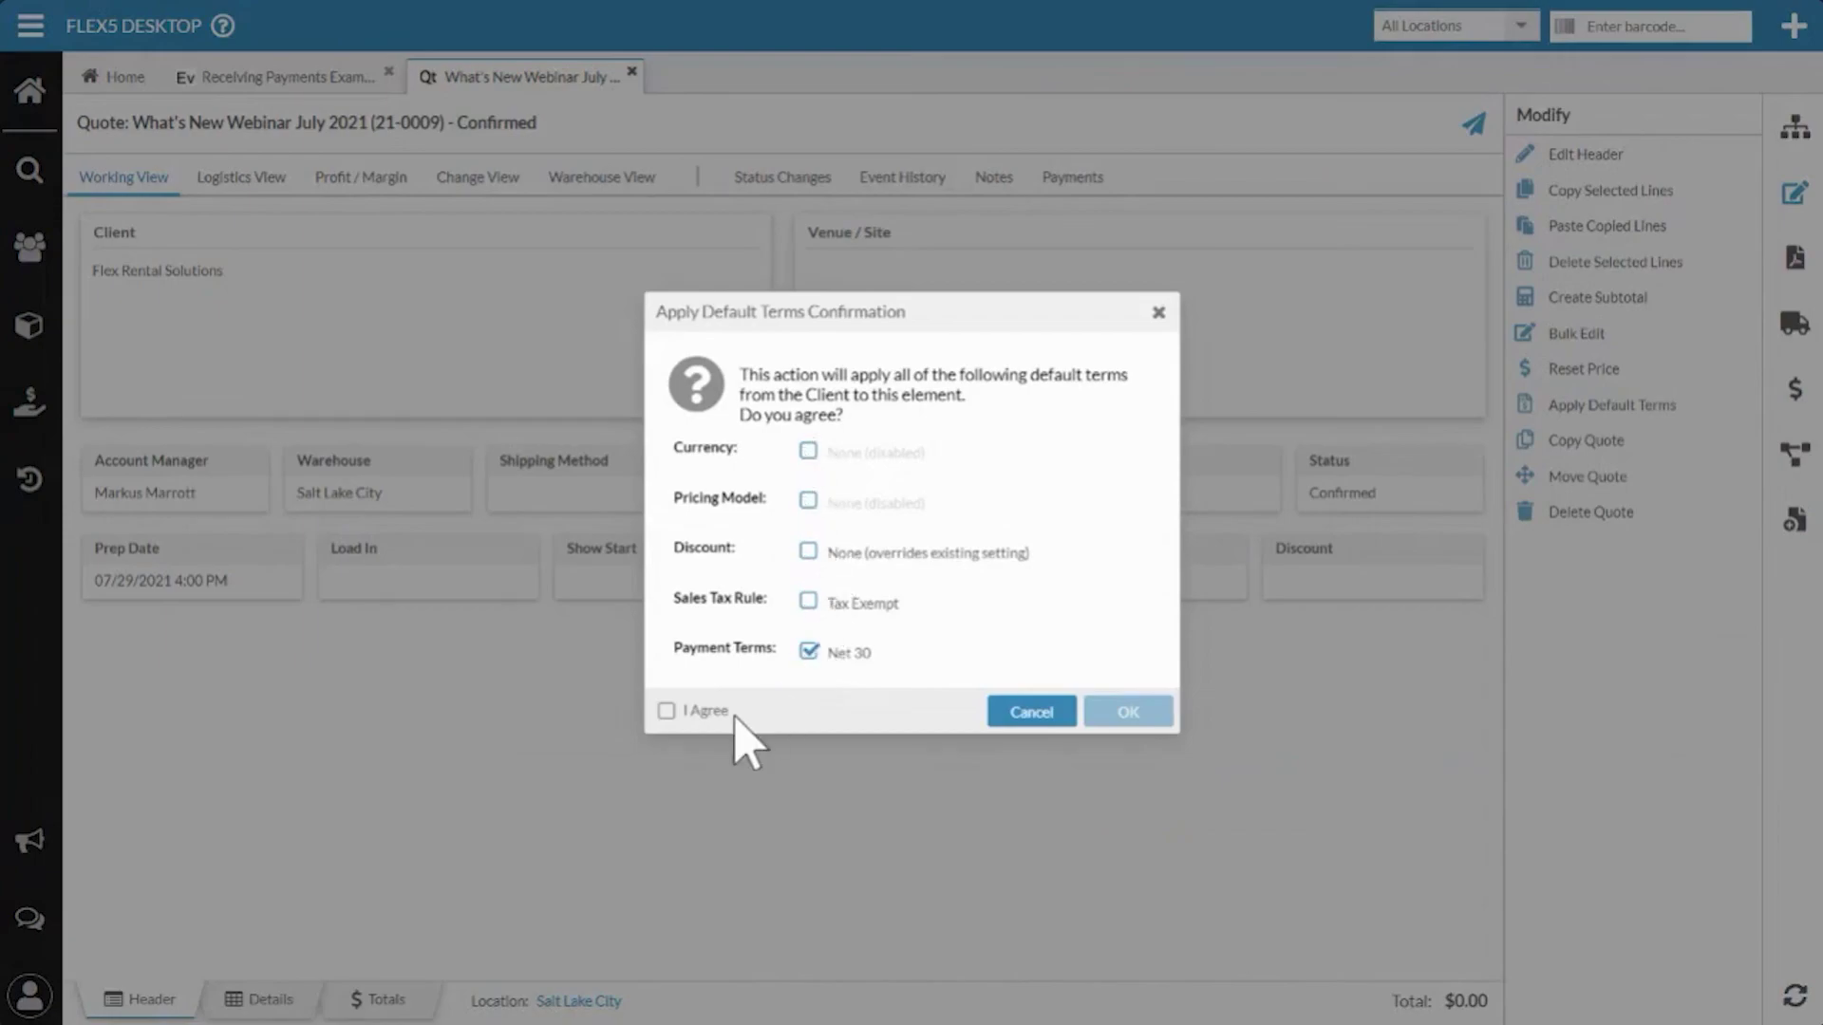
{"action": "left_click", "coordinate": [666, 711]}
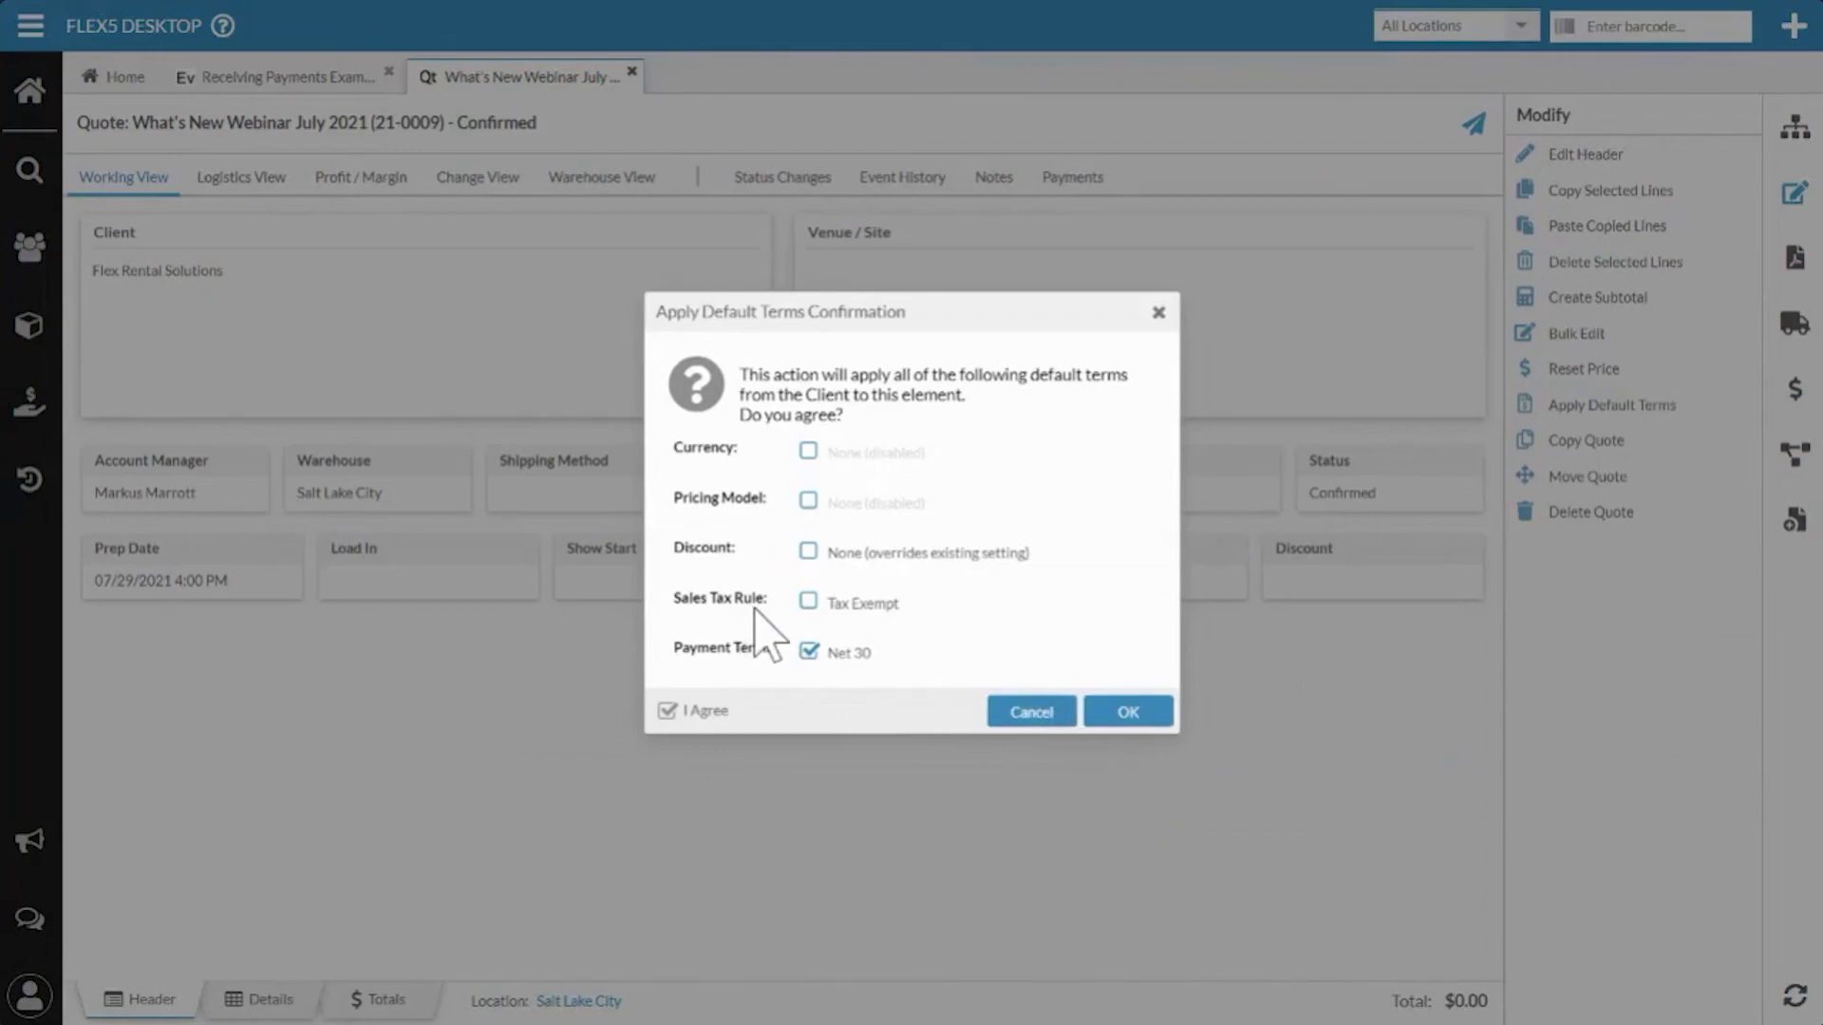
{"action": "left_click", "coordinate": [1034, 714]}
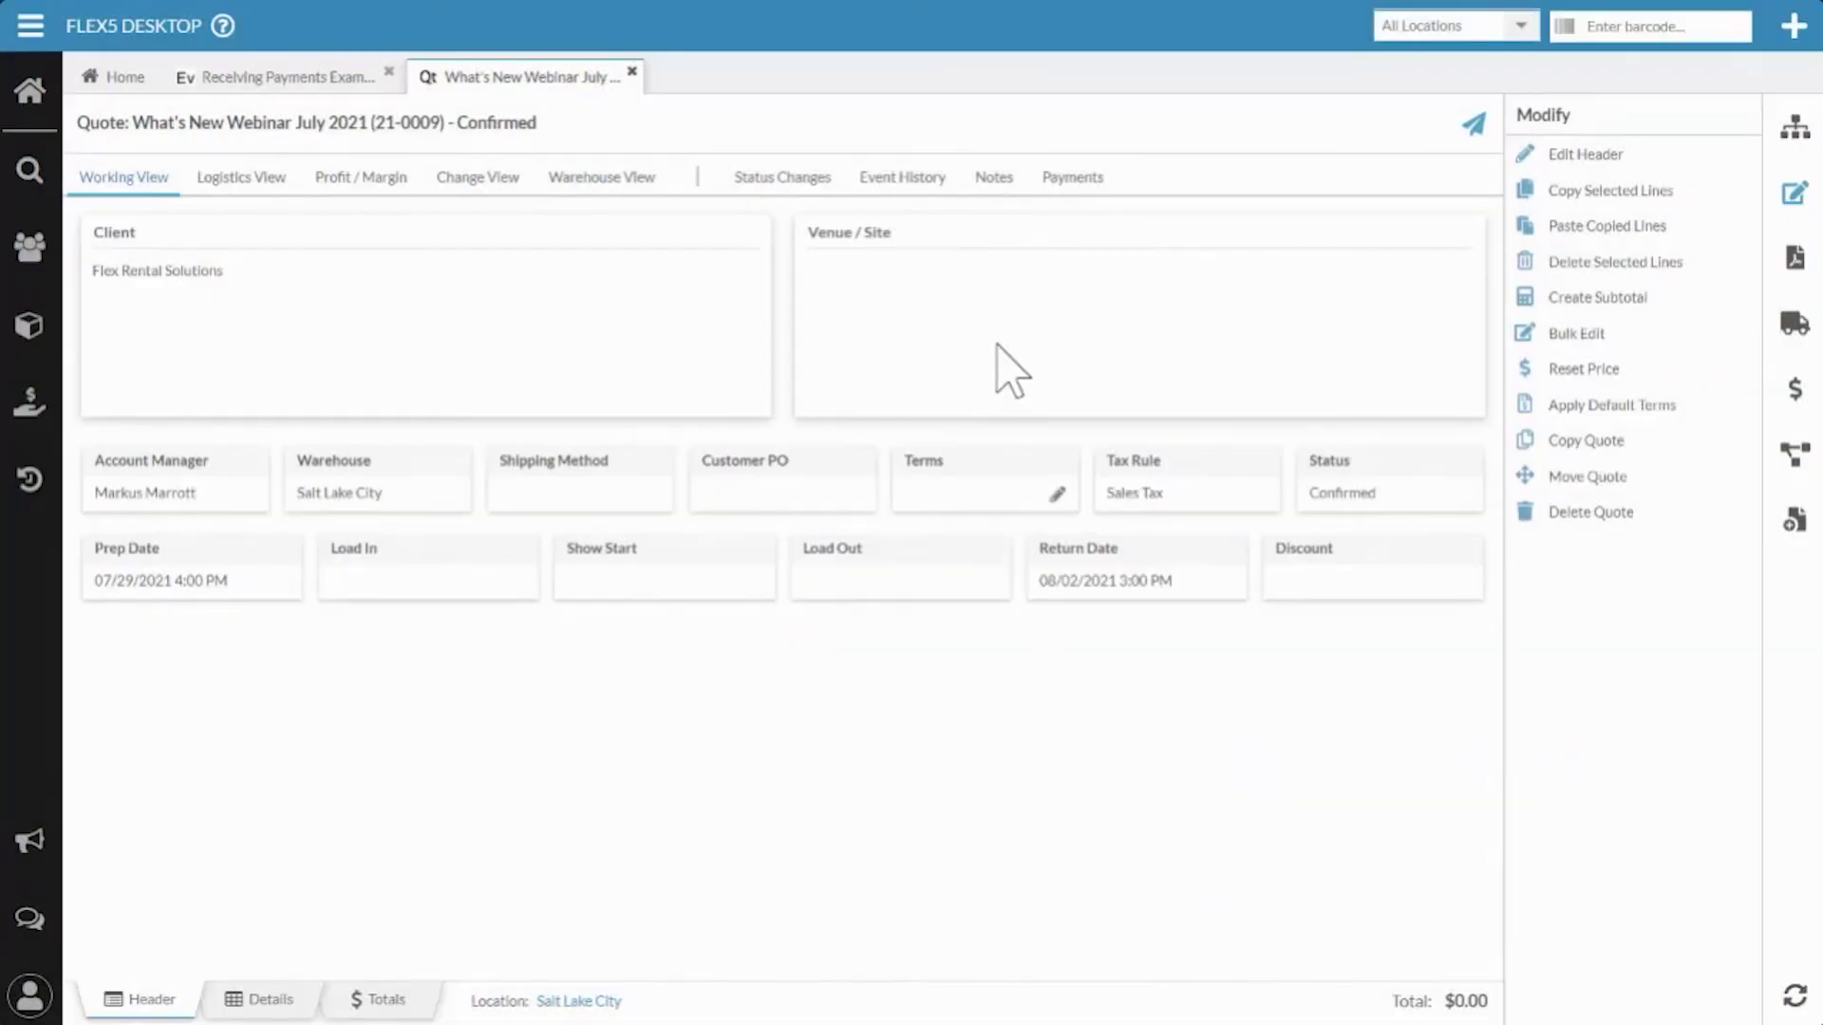